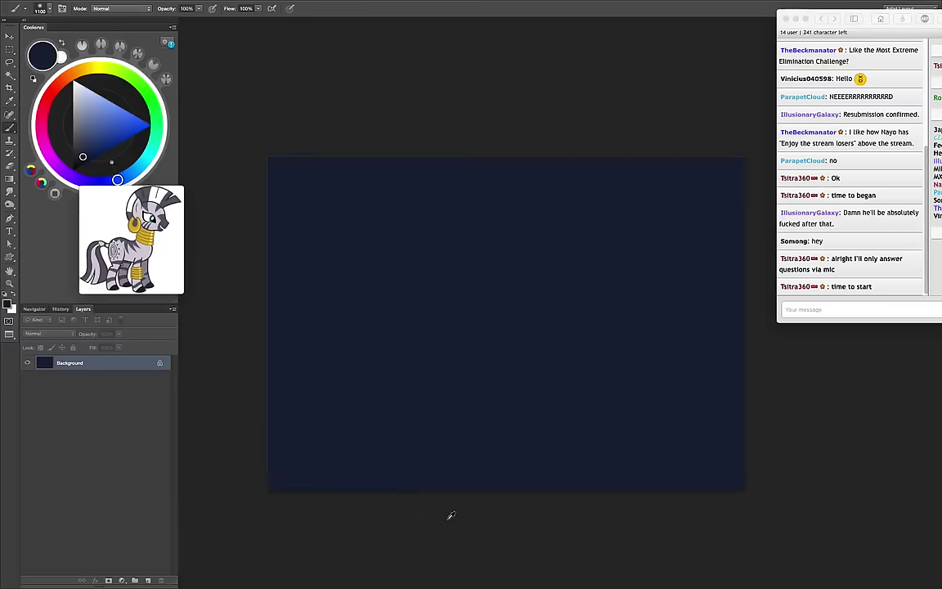
Crop the dark navy canvas down to a portrait shape
{"action": "key", "text": "c"}
{"action": "left_click_drag", "start_coordinate": [741, 159], "coordinate": [646, 161]}
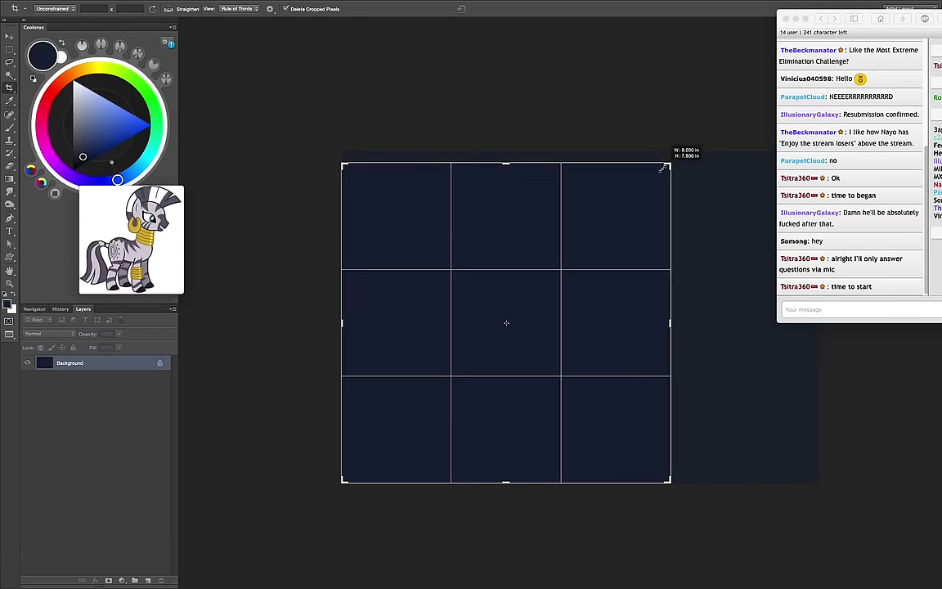
{"action": "key", "text": "Return"}
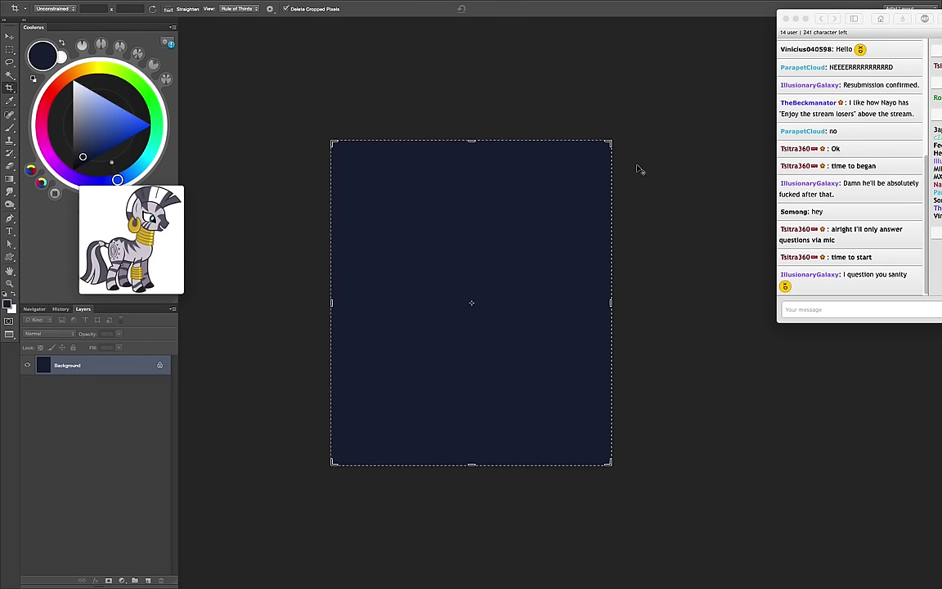
Resize the image to 2051 × 2376 px at 300 ppi and zoom in
{"action": "key", "text": "ctrl+alt+i"}
{"action": "mouse_move", "coordinate": [392, 105]}
{"action": "left_mouse_down"}
{"action": "mouse_move", "coordinate": [656, 257]}
{"action": "mouse_move", "coordinate": [690, 300]}
{"action": "left_mouse_up"}
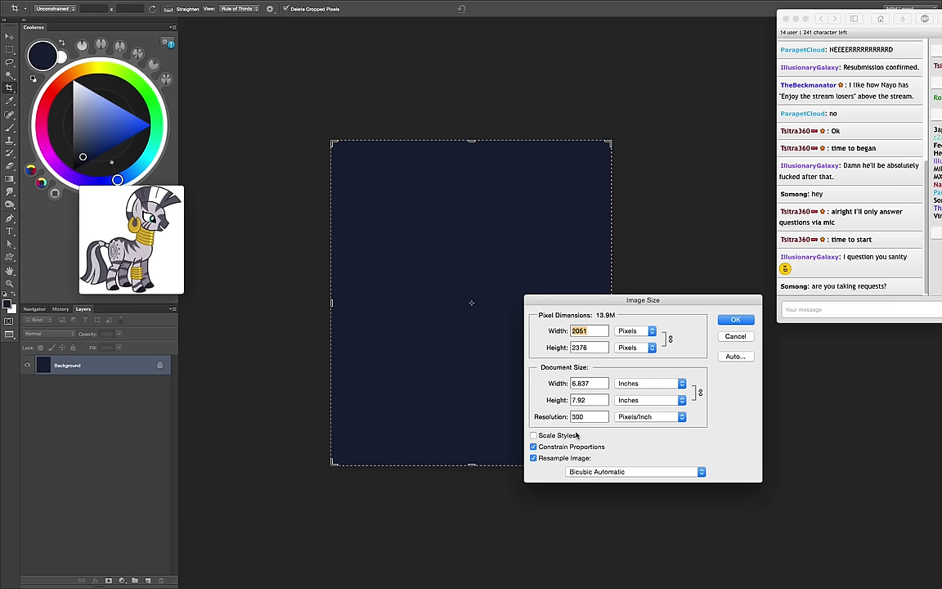
{"action": "key", "text": "Return"}
{"action": "key", "text": "z"}
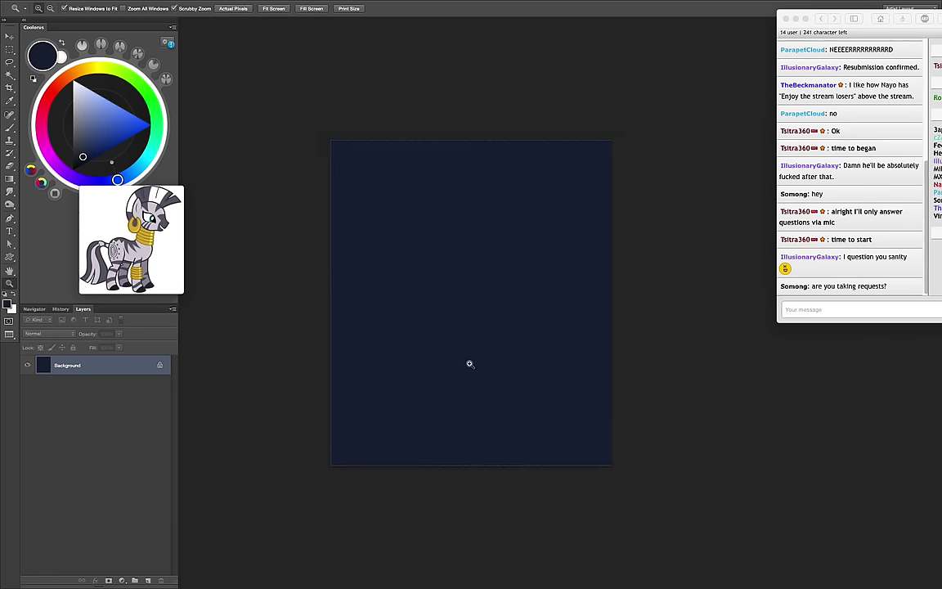
{"action": "left_click", "coordinate": [472, 304]}
Choose the scatter cloud brush and a near-black paint colour
{"action": "key", "text": "b"}
{"action": "right_click", "coordinate": [564, 392]}
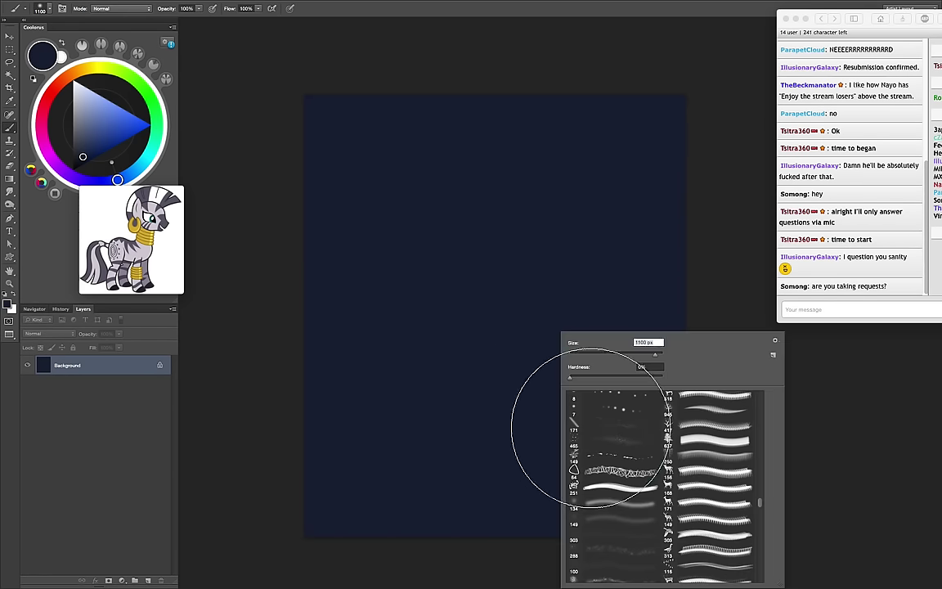
{"action": "scroll", "coordinate": [760, 524], "scroll_direction": "down", "scroll_amount": 5}
{"action": "scroll", "coordinate": [764, 541], "scroll_direction": "down", "scroll_amount": 5}
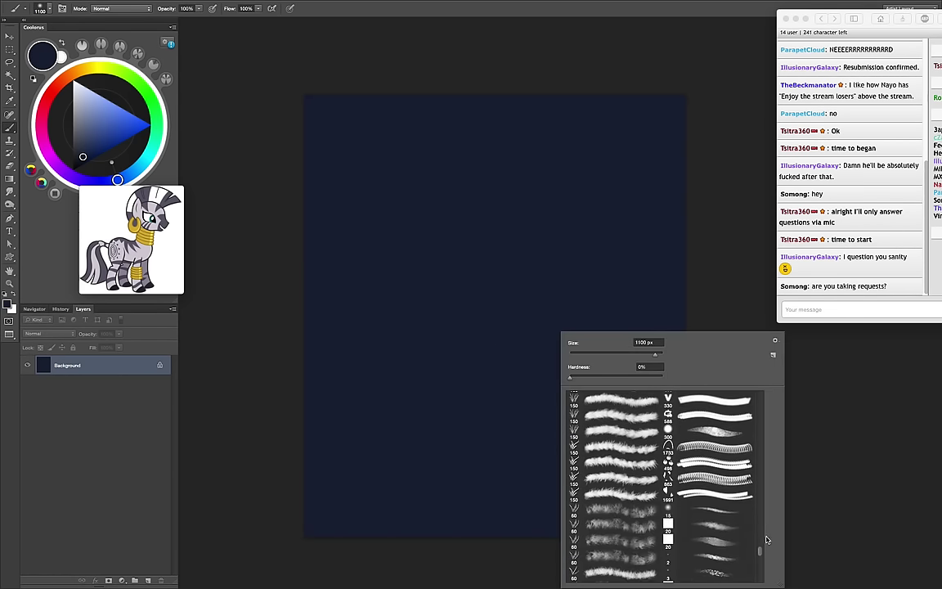
{"action": "scroll", "coordinate": [749, 551], "scroll_direction": "up", "scroll_amount": 3}
{"action": "double_click", "coordinate": [712, 531]}
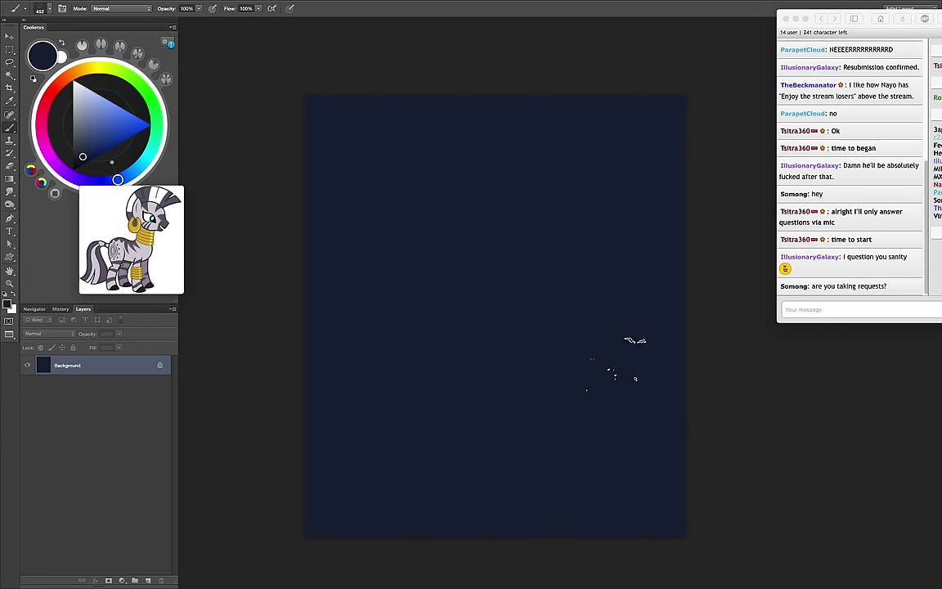
{"action": "left_click", "coordinate": [615, 364], "text": "ctrl+alt+super"}
{"action": "mouse_move", "coordinate": [634, 370]}
{"action": "left_mouse_down"}
{"action": "mouse_move", "coordinate": [623, 384]}
{"action": "mouse_move", "coordinate": [633, 435]}
{"action": "mouse_move", "coordinate": [583, 481]}
{"action": "mouse_move", "coordinate": [406, 446]}
{"action": "mouse_move", "coordinate": [360, 345]}
{"action": "mouse_move", "coordinate": [391, 154]}
{"action": "mouse_move", "coordinate": [570, 180]}
{"action": "mouse_move", "coordinate": [607, 266]}
{"action": "mouse_move", "coordinate": [582, 326]}
{"action": "mouse_move", "coordinate": [383, 483]}
{"action": "mouse_move", "coordinate": [404, 526]}
{"action": "mouse_move", "coordinate": [643, 481]}
{"action": "mouse_move", "coordinate": [613, 219]}
{"action": "mouse_move", "coordinate": [525, 240]}
{"action": "mouse_move", "coordinate": [517, 327]}
{"action": "mouse_move", "coordinate": [467, 445]}
{"action": "left_mouse_up"}
Paint a soft orange cloudy glow across the top right
{"action": "left_click", "coordinate": [74, 71]}
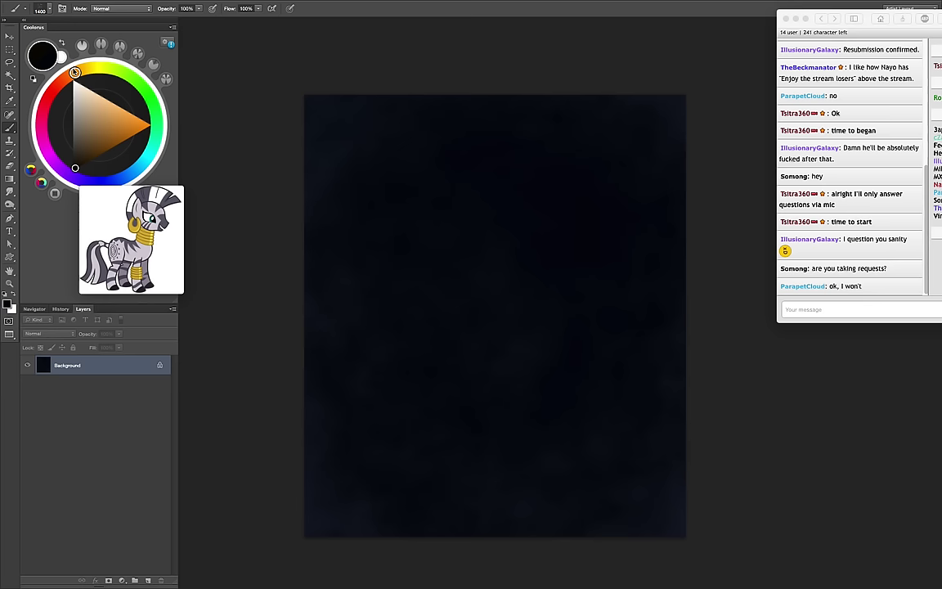
{"action": "left_click_drag", "start_coordinate": [114, 113], "coordinate": [121, 126]}
{"action": "mouse_move", "coordinate": [482, 102]}
{"action": "left_mouse_down"}
{"action": "mouse_move", "coordinate": [609, 164]}
{"action": "mouse_move", "coordinate": [458, 147]}
{"action": "mouse_move", "coordinate": [589, 123]}
{"action": "mouse_move", "coordinate": [630, 229]}
{"action": "mouse_move", "coordinate": [564, 303]}
{"action": "left_mouse_up"}
Brush dark purple haze along the left side and add an empty Layer 1
{"action": "left_click", "coordinate": [585, 238], "text": "alt"}
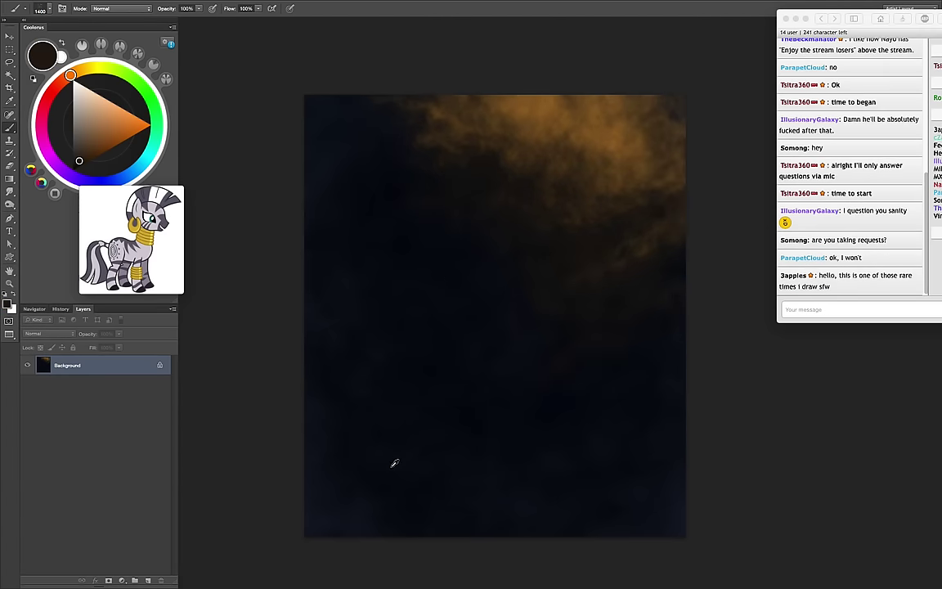
{"action": "left_click", "coordinate": [70, 175]}
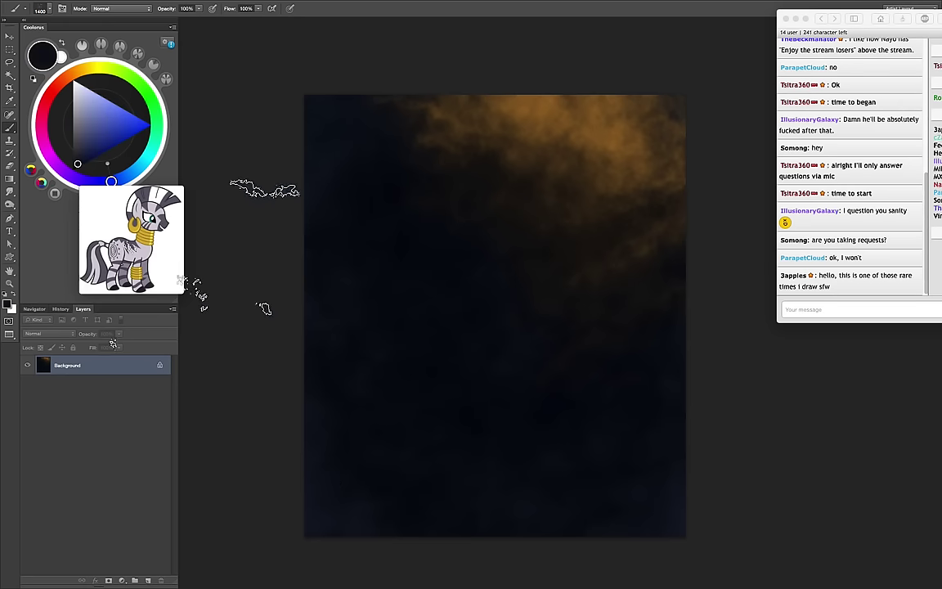
{"action": "left_click", "coordinate": [88, 149]}
{"action": "left_click_drag", "start_coordinate": [322, 306], "coordinate": [363, 178]}
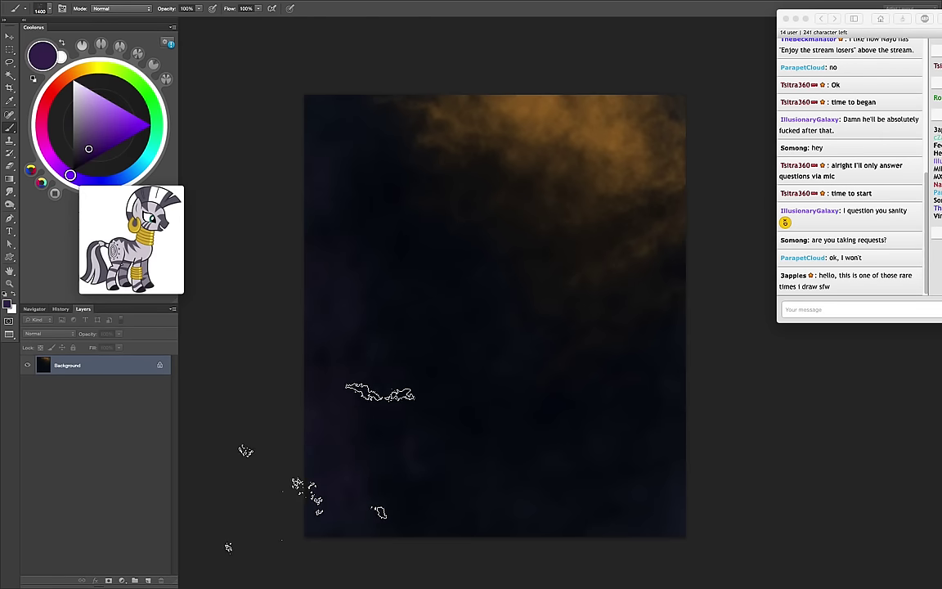
{"action": "left_click", "coordinate": [149, 580]}
{"action": "right_click", "coordinate": [523, 340]}
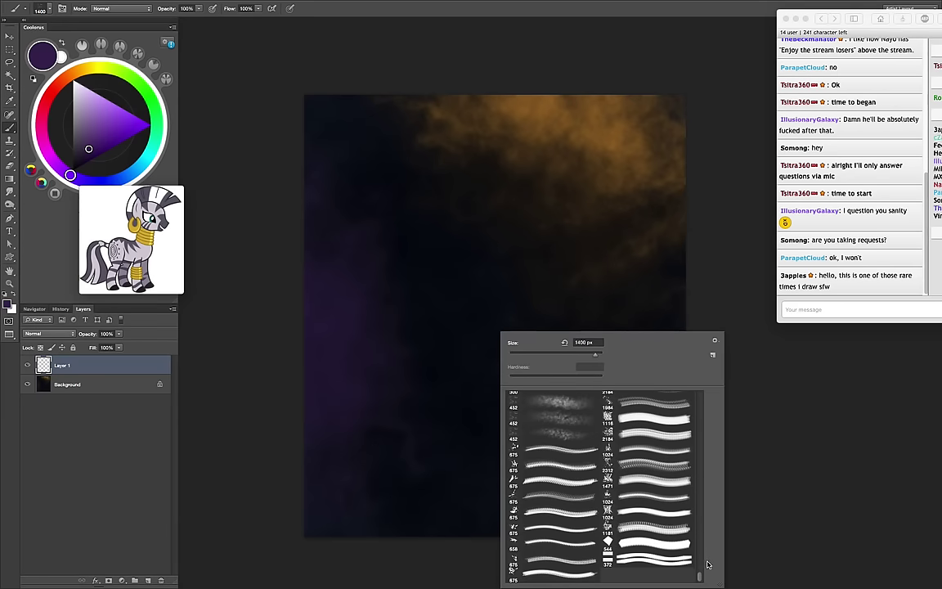
Choose a soft round brush and zoom in slightly on the canvas
{"action": "left_click_drag", "start_coordinate": [699, 578], "coordinate": [713, 355]}
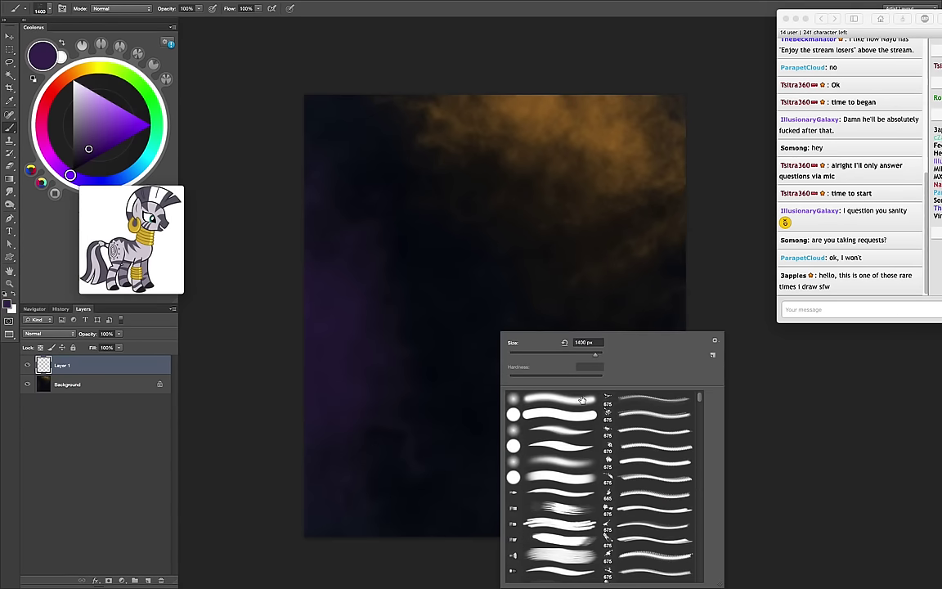
{"action": "left_click", "coordinate": [585, 432]}
{"action": "key", "text": "Return"}
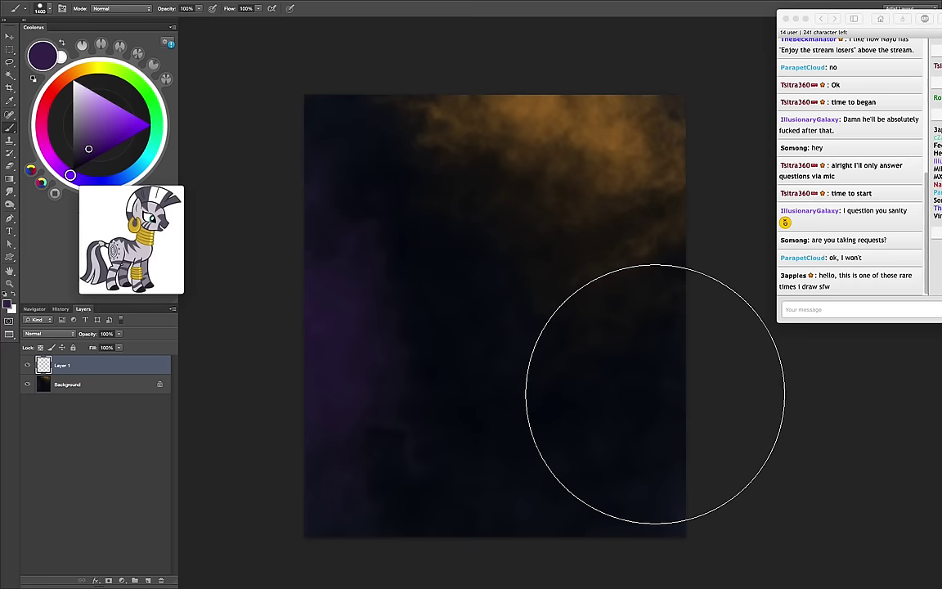
{"action": "key", "text": "z"}
{"action": "mouse_move", "coordinate": [601, 419]}
{"action": "left_mouse_down"}
{"action": "mouse_move", "coordinate": [612, 416]}
{"action": "mouse_move", "coordinate": [591, 410]}
{"action": "left_mouse_up"}
Sketch the round head outline in light blue with a smaller brush
{"action": "left_click", "coordinate": [143, 162]}
{"action": "left_click_drag", "start_coordinate": [123, 142], "coordinate": [100, 103]}
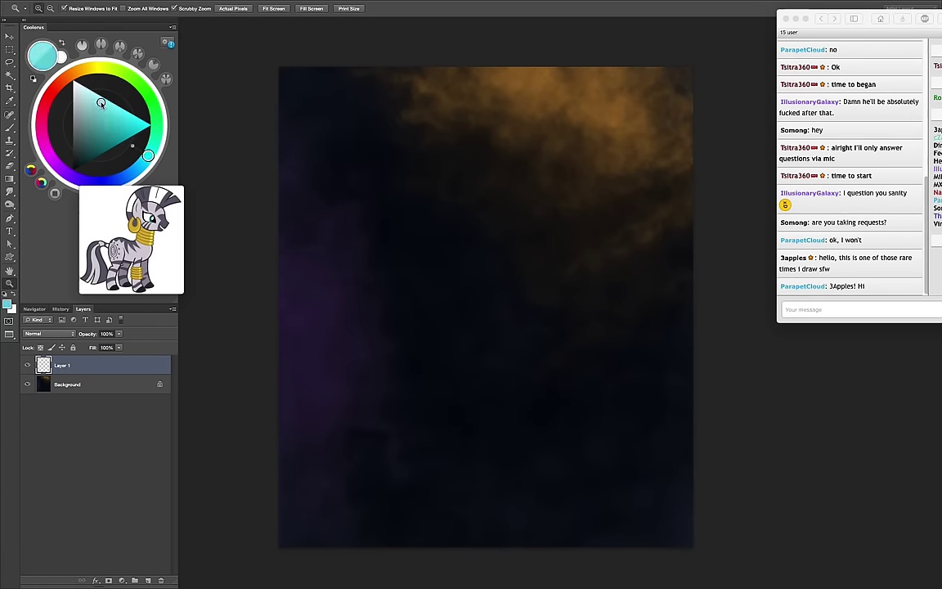
{"action": "left_click_drag", "start_coordinate": [146, 164], "coordinate": [139, 171]}
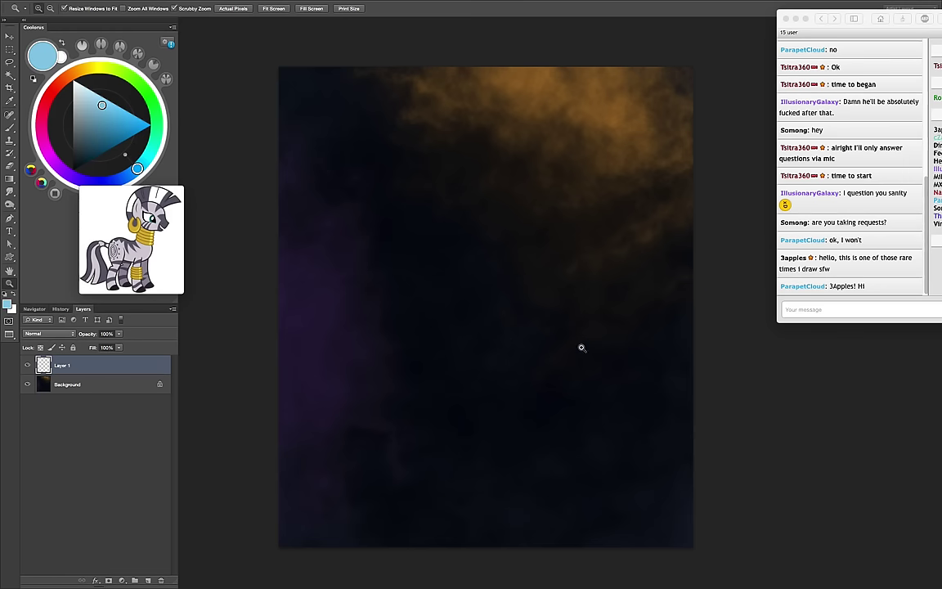
{"action": "key", "text": "b"}
{"action": "key", "text": "bracketleft"}
{"action": "key", "text": "bracketleft"}
{"action": "key", "text": "bracketleft"}
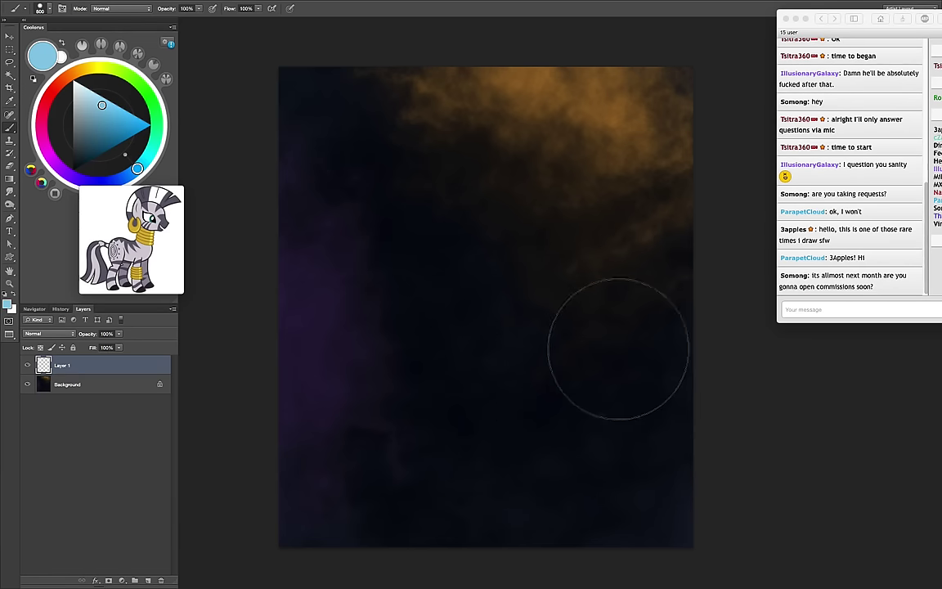
{"action": "key", "text": "bracketleft"}
{"action": "key", "text": "bracketleft"}
{"action": "key", "text": "bracketleft"}
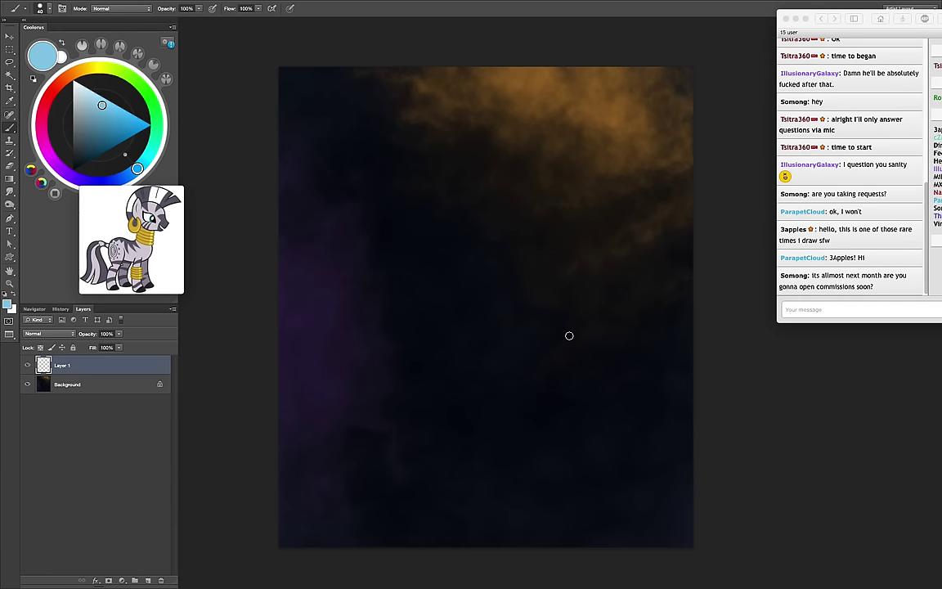
{"action": "left_click_drag", "start_coordinate": [483, 200], "coordinate": [499, 356]}
{"action": "mouse_move", "coordinate": [515, 209]}
{"action": "left_mouse_down"}
{"action": "mouse_move", "coordinate": [479, 195]}
{"action": "mouse_move", "coordinate": [445, 348]}
{"action": "left_mouse_up"}
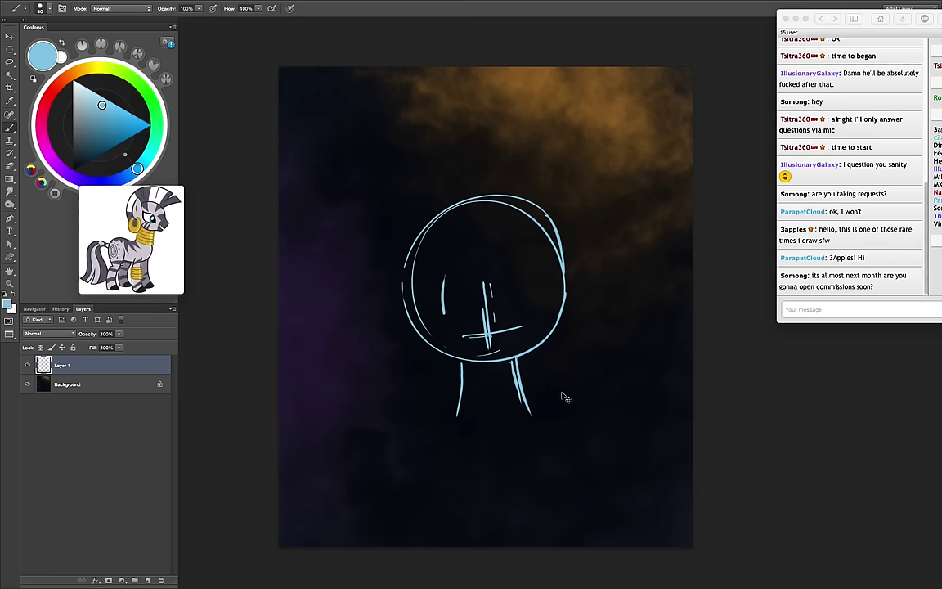
Enlarge the head sketch and outline the two large eyes
{"action": "key", "text": "ctrl+t"}
{"action": "left_click_drag", "start_coordinate": [566, 421], "coordinate": [588, 442]}
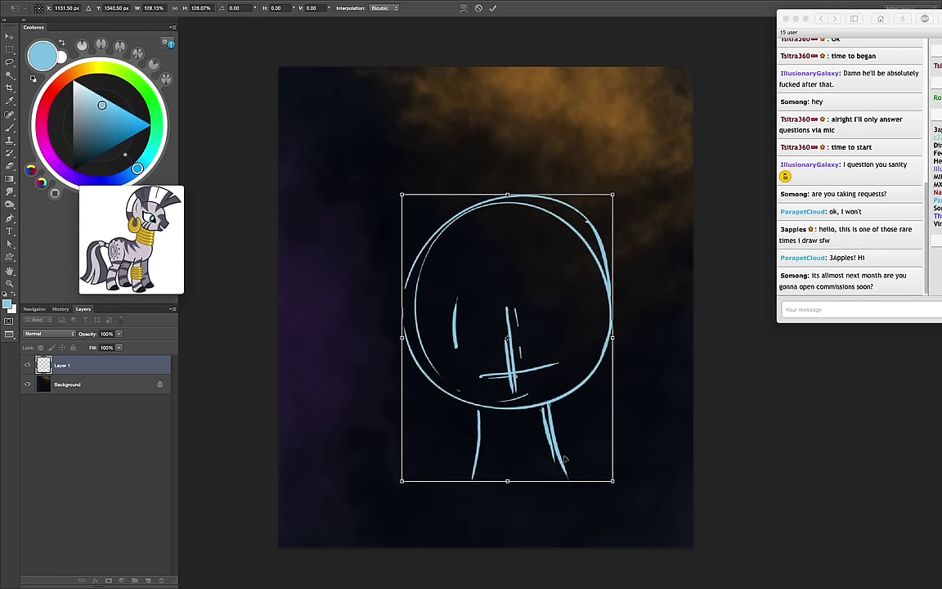
{"action": "key", "text": "Return"}
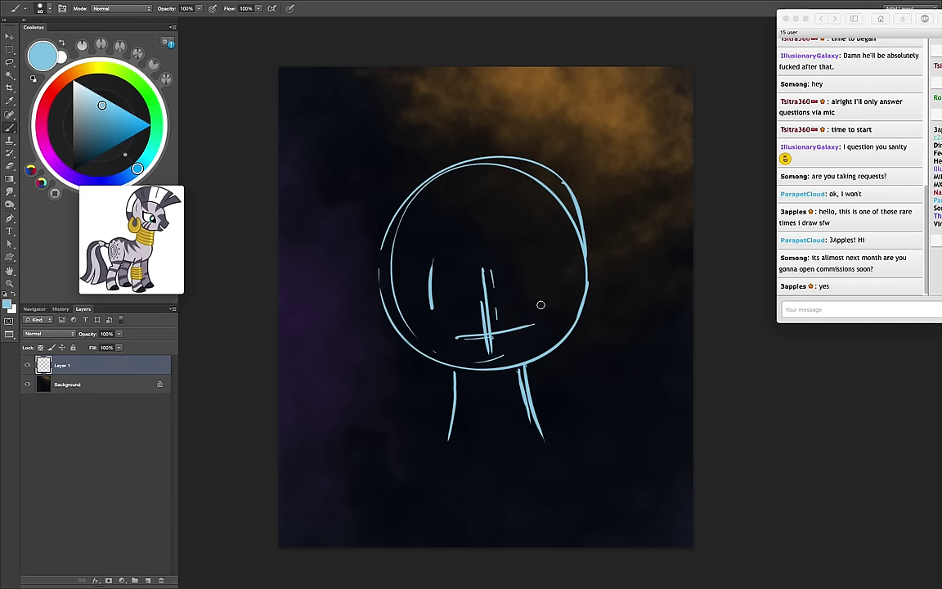
{"action": "left_click_drag", "start_coordinate": [515, 312], "coordinate": [536, 219]}
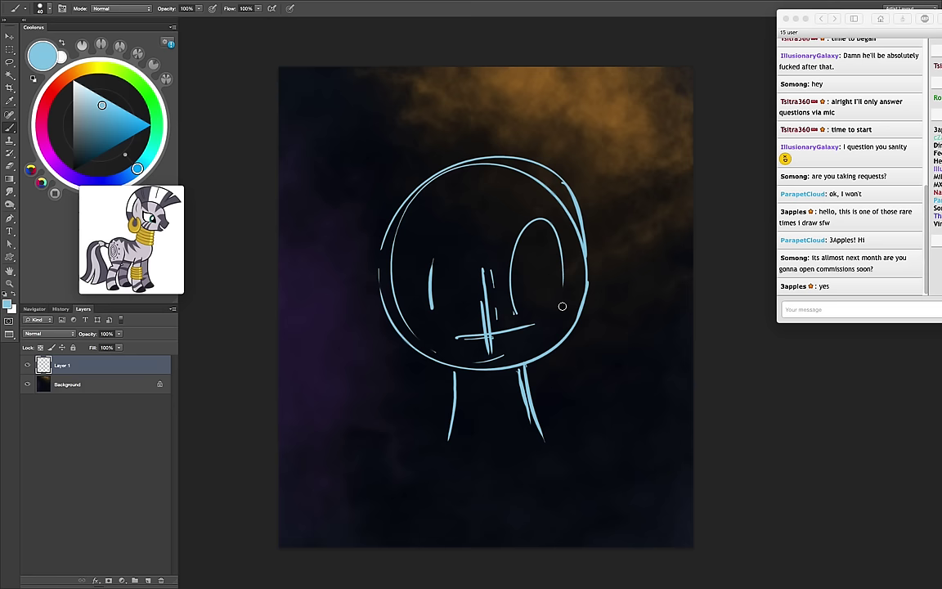
{"action": "mouse_move", "coordinate": [510, 282]}
{"action": "left_mouse_down"}
{"action": "mouse_move", "coordinate": [572, 278]}
{"action": "mouse_move", "coordinate": [562, 318]}
{"action": "left_mouse_up"}
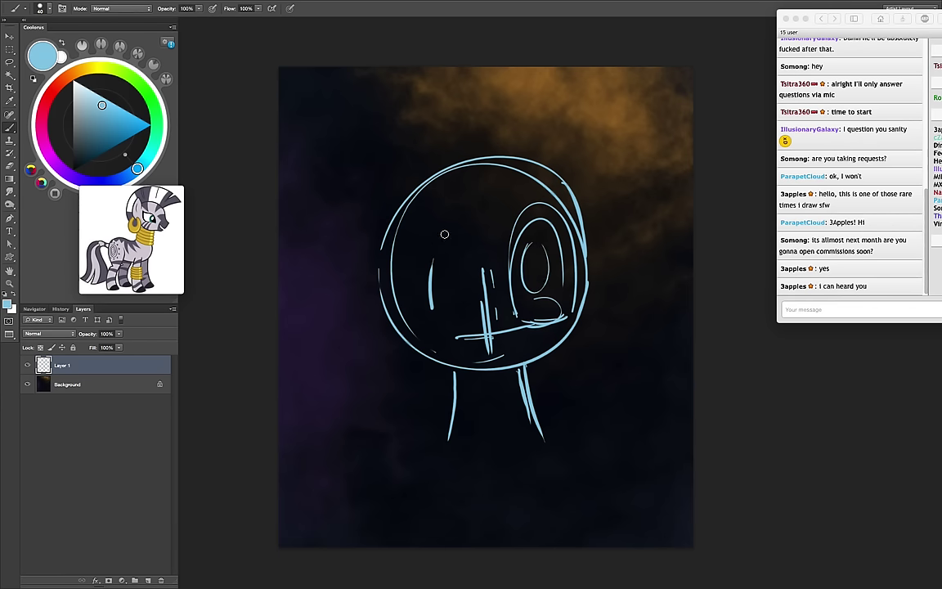
{"action": "left_click_drag", "start_coordinate": [431, 311], "coordinate": [467, 317]}
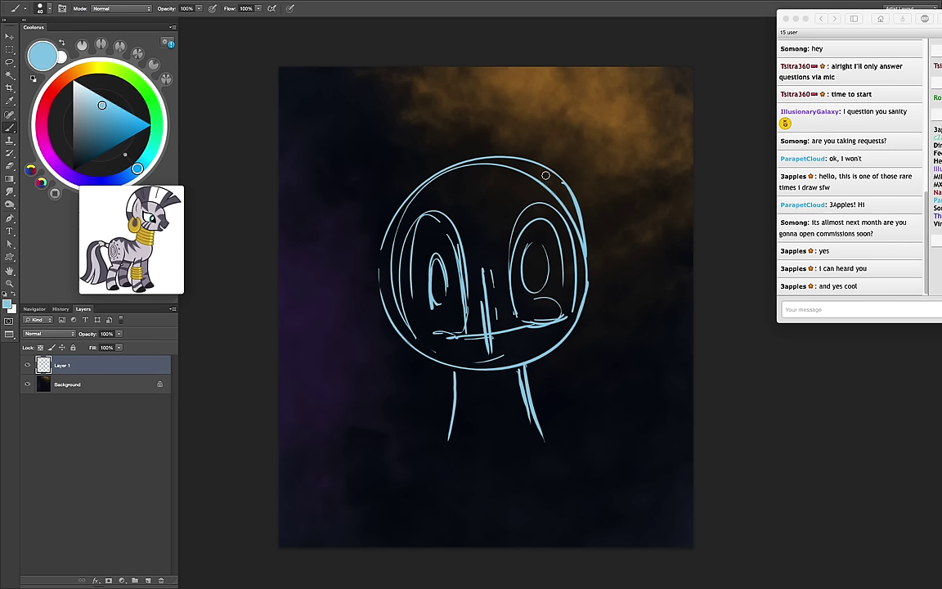
Sketch the right ear at the upper right and sweeping mane strands over the head
{"action": "left_click_drag", "start_coordinate": [579, 98], "coordinate": [594, 242]}
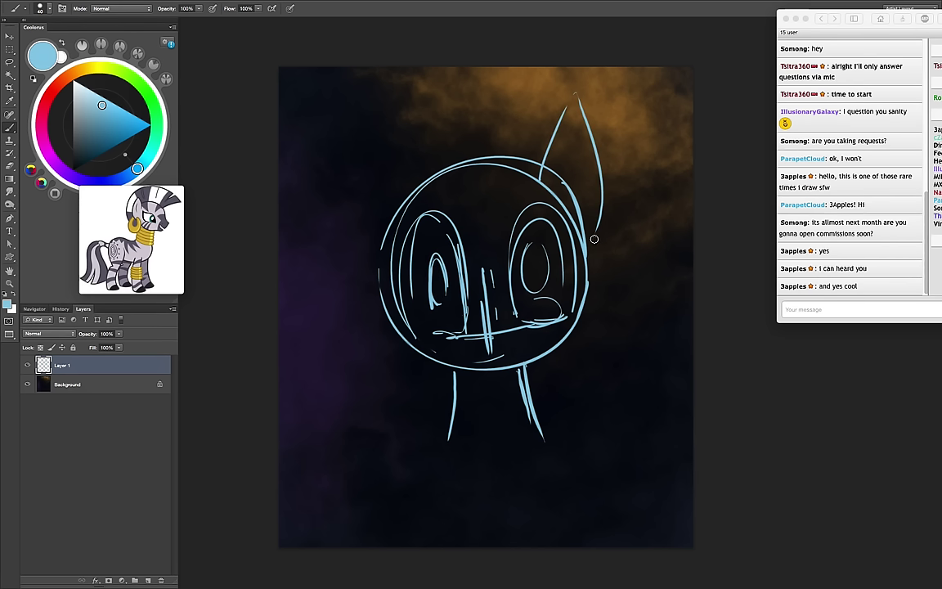
{"action": "key", "text": "ctrl+alt+z"}
{"action": "key", "text": "ctrl+alt+z"}
{"action": "left_click_drag", "start_coordinate": [564, 155], "coordinate": [590, 271]}
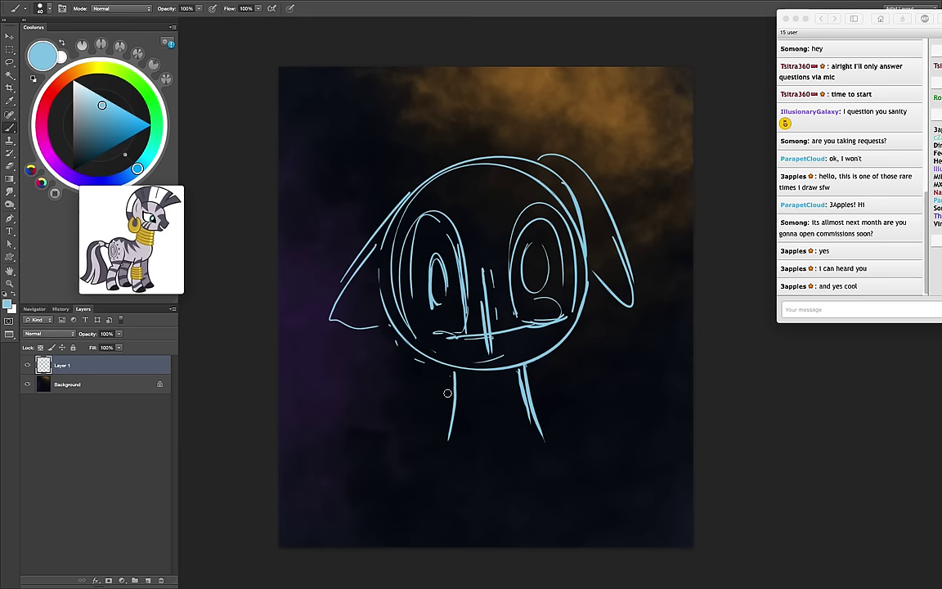
{"action": "mouse_move", "coordinate": [421, 374]}
{"action": "left_mouse_down"}
{"action": "mouse_move", "coordinate": [328, 406]}
{"action": "mouse_move", "coordinate": [413, 442]}
{"action": "left_mouse_up"}
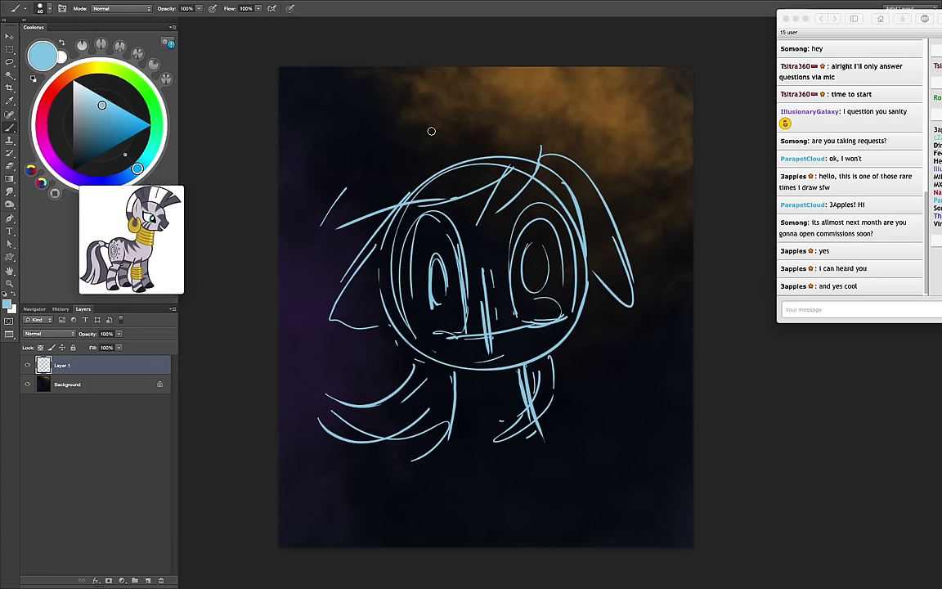
{"action": "left_click_drag", "start_coordinate": [322, 225], "coordinate": [506, 112]}
{"action": "left_click_drag", "start_coordinate": [372, 106], "coordinate": [491, 103]}
{"action": "left_click_drag", "start_coordinate": [405, 110], "coordinate": [523, 119]}
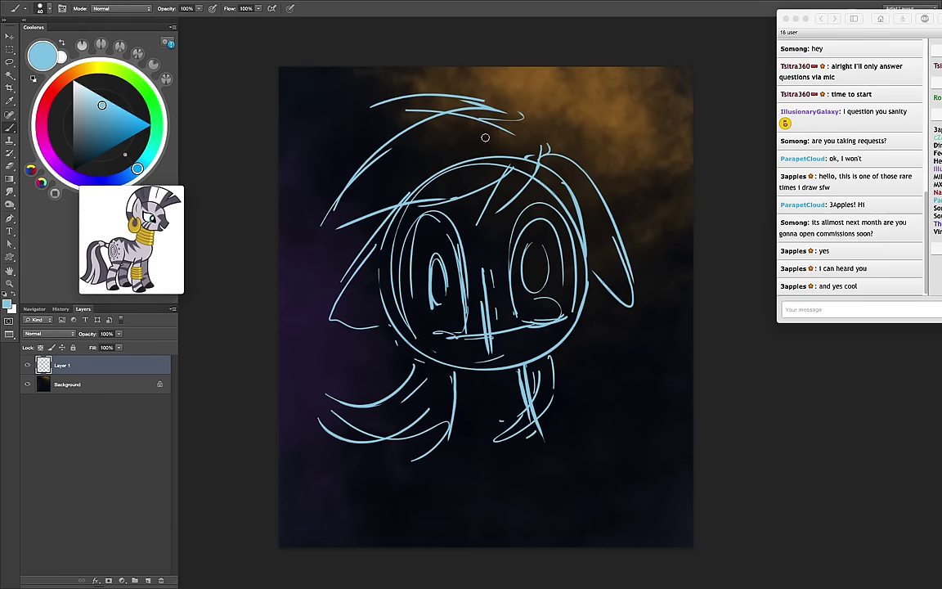
{"action": "mouse_move", "coordinate": [366, 177]}
{"action": "left_mouse_down"}
{"action": "mouse_move", "coordinate": [304, 221]}
{"action": "mouse_move", "coordinate": [536, 150]}
{"action": "left_mouse_up"}
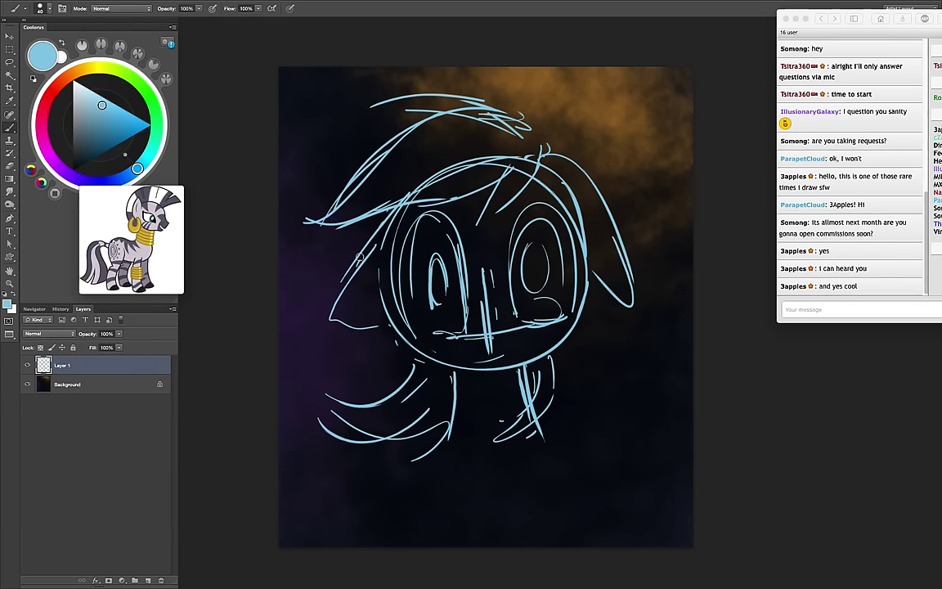
Outline the left ear, extend the right ear tip, and sketch neck and chest curves
{"action": "left_click_drag", "start_coordinate": [359, 257], "coordinate": [384, 323]}
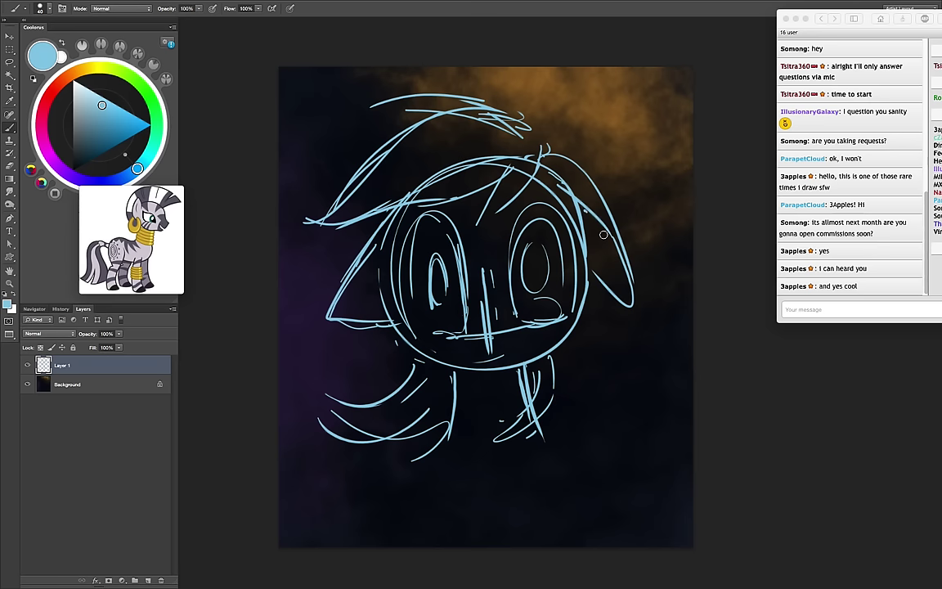
{"action": "left_click_drag", "start_coordinate": [595, 214], "coordinate": [630, 307]}
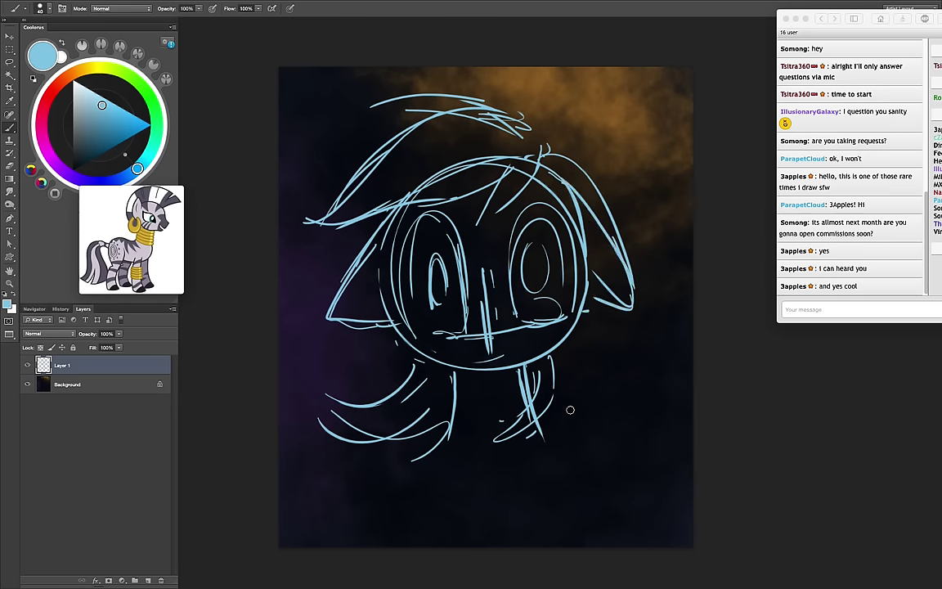
{"action": "mouse_move", "coordinate": [425, 426]}
{"action": "left_mouse_down"}
{"action": "mouse_move", "coordinate": [556, 442]}
{"action": "mouse_move", "coordinate": [433, 513]}
{"action": "left_mouse_up"}
{"action": "left_click_drag", "start_coordinate": [539, 479], "coordinate": [535, 486]}
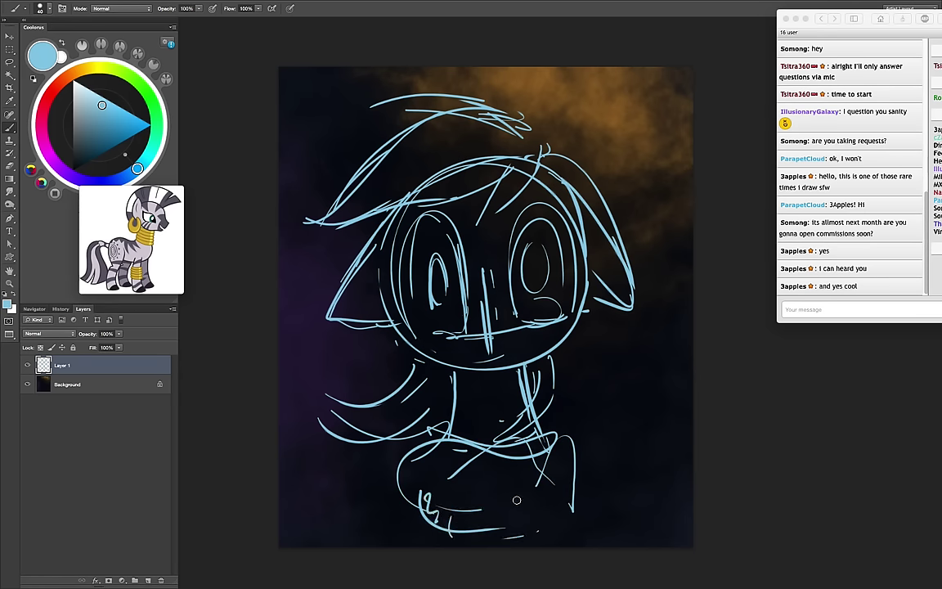
{"action": "left_click_drag", "start_coordinate": [564, 478], "coordinate": [423, 514]}
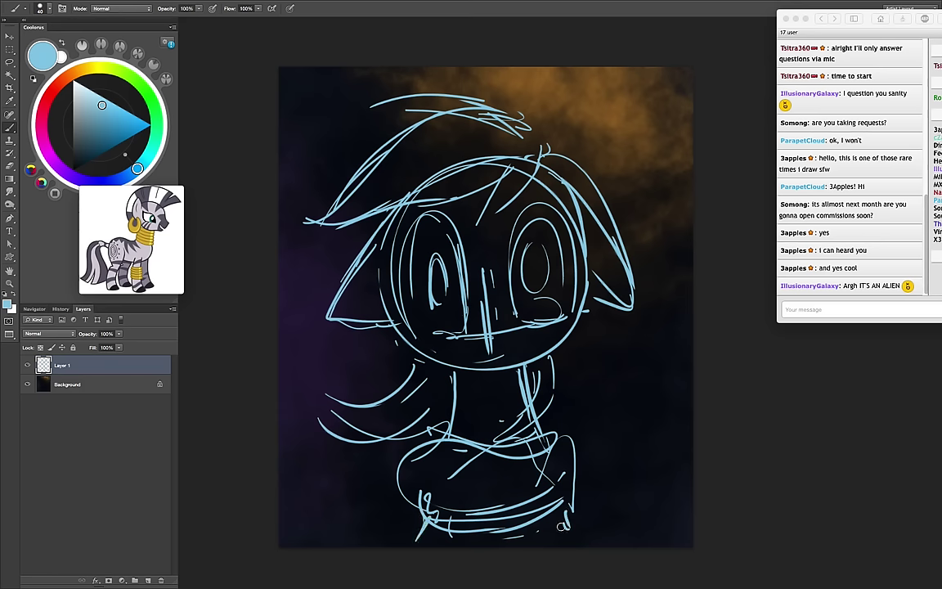
{"action": "mouse_move", "coordinate": [549, 380]}
{"action": "left_mouse_down"}
{"action": "mouse_move", "coordinate": [613, 414]}
{"action": "mouse_move", "coordinate": [523, 453]}
{"action": "left_mouse_up"}
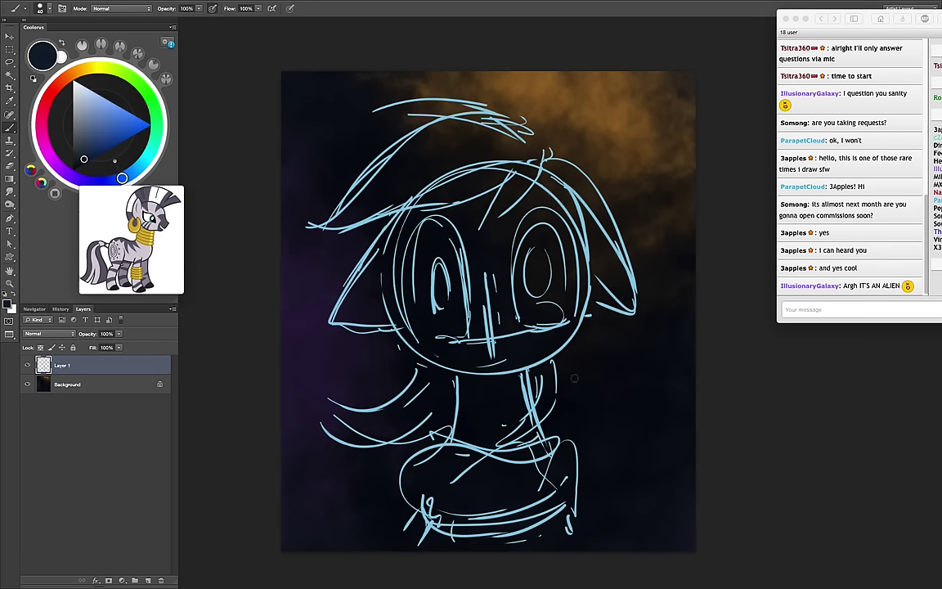
Paint dark navy shading under the mouth and down the neck
{"action": "left_click_drag", "start_coordinate": [574, 378], "coordinate": [560, 420]}
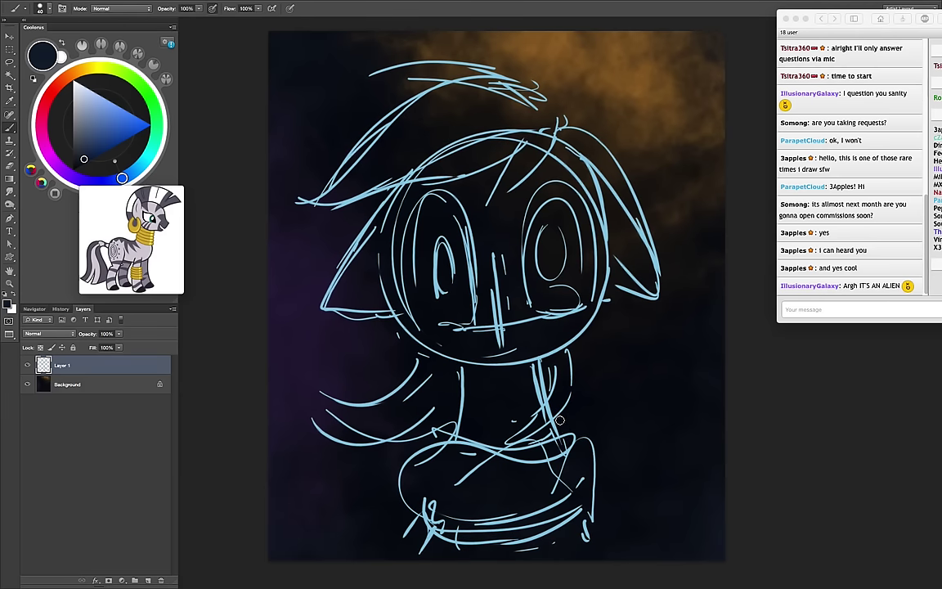
{"action": "left_click_drag", "start_coordinate": [494, 346], "coordinate": [526, 334]}
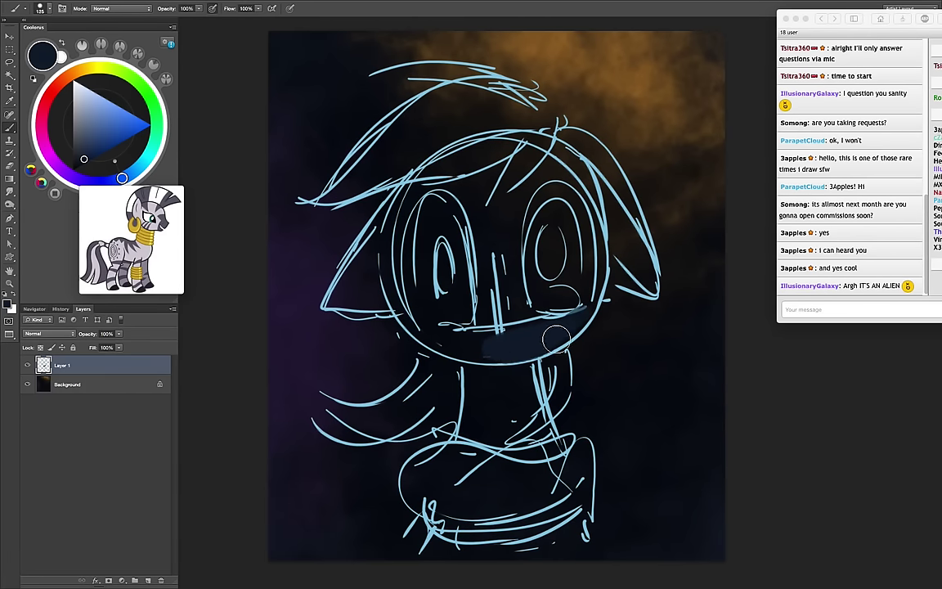
{"action": "left_click_drag", "start_coordinate": [460, 345], "coordinate": [466, 349]}
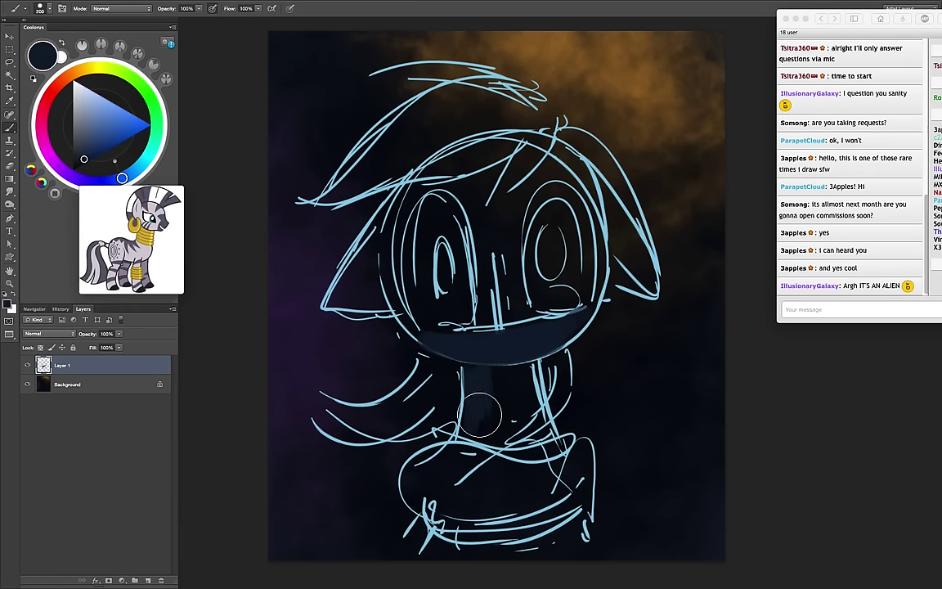
{"action": "key", "text": "bracketright"}
{"action": "key", "text": "bracketright"}
{"action": "key", "text": "bracketright"}
{"action": "left_click_drag", "start_coordinate": [497, 408], "coordinate": [508, 374]}
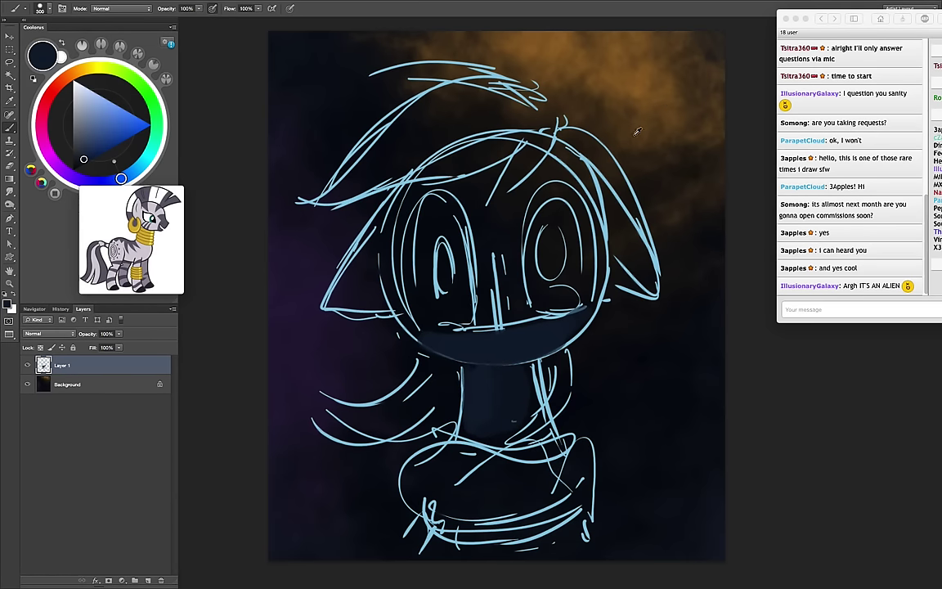
Paint brown-orange over the muzzle with the view rotated about 15°
{"action": "left_click", "coordinate": [572, 119], "text": "alt"}
{"action": "left_click_drag", "start_coordinate": [615, 405], "coordinate": [688, 400]}
{"action": "key", "text": "r"}
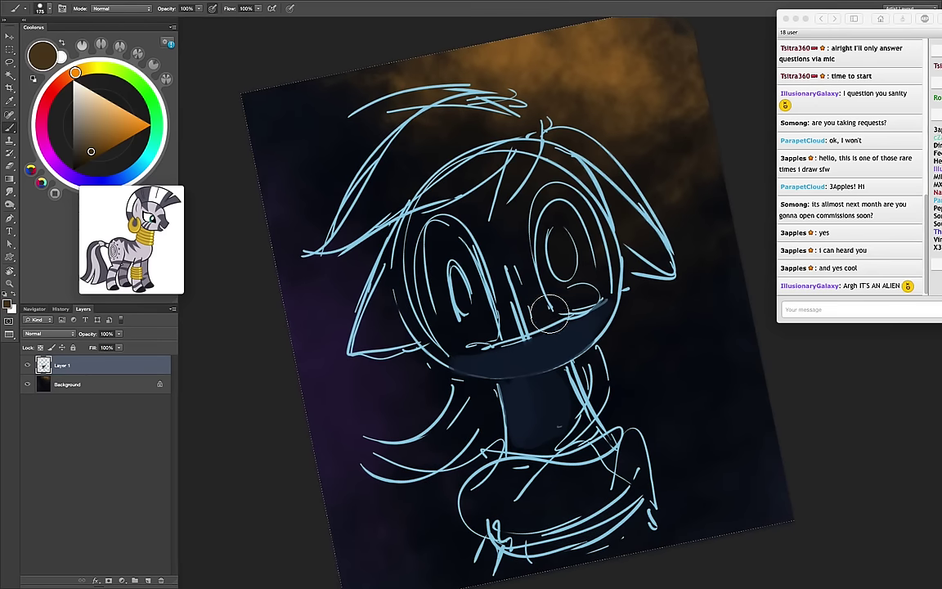
{"action": "left_click_drag", "start_coordinate": [511, 325], "coordinate": [536, 327]}
Paint sampled dark navy over the forehead between the eyes
{"action": "key", "text": "bracketleft"}
{"action": "key", "text": "bracketleft"}
{"action": "key", "text": "bracketleft"}
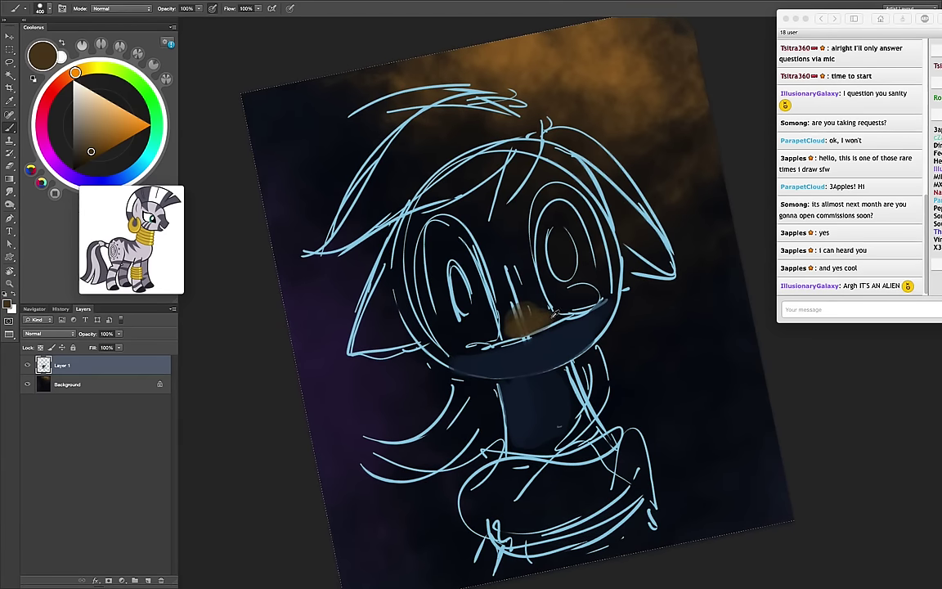
{"action": "left_click", "coordinate": [466, 281], "text": "alt"}
{"action": "key", "text": "bracketright"}
{"action": "left_click_drag", "start_coordinate": [496, 266], "coordinate": [513, 202]}
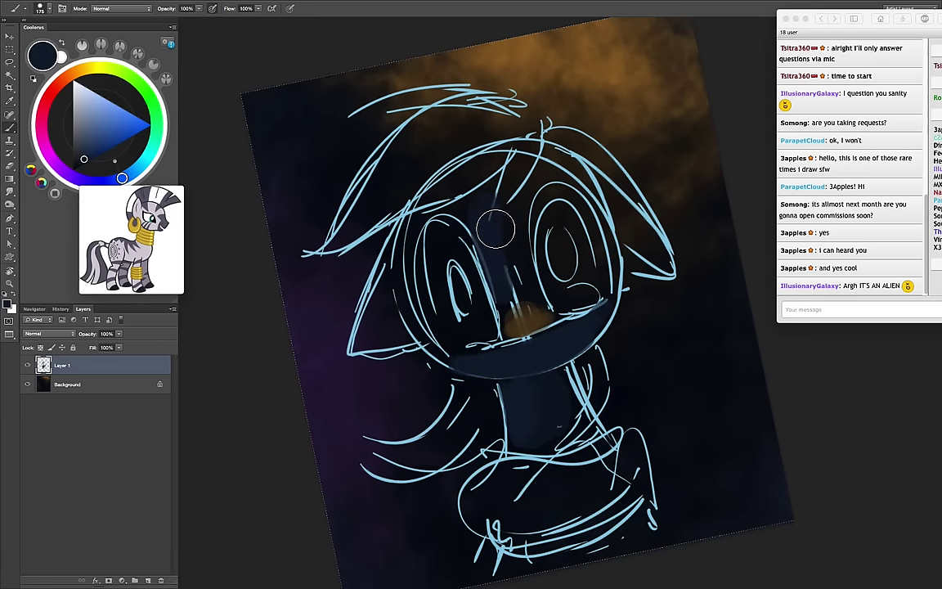
{"action": "key", "text": "bracketright"}
{"action": "key", "text": "bracketright"}
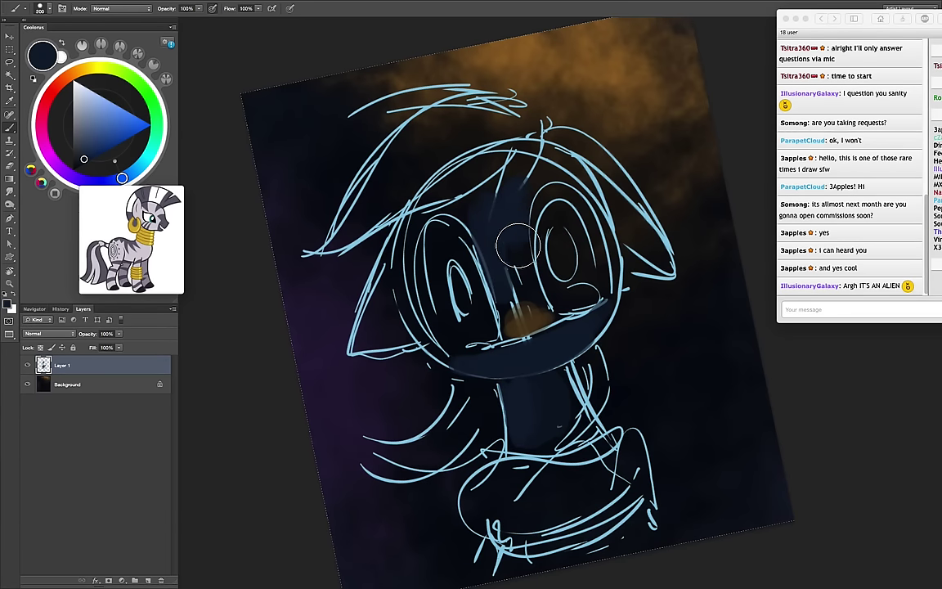
{"action": "mouse_move", "coordinate": [466, 175]}
{"action": "left_mouse_down"}
{"action": "mouse_move", "coordinate": [474, 278]}
{"action": "mouse_move", "coordinate": [523, 245]}
{"action": "left_mouse_up"}
Brush light beige strokes between the eyes
{"action": "left_click", "coordinate": [482, 282], "text": "alt"}
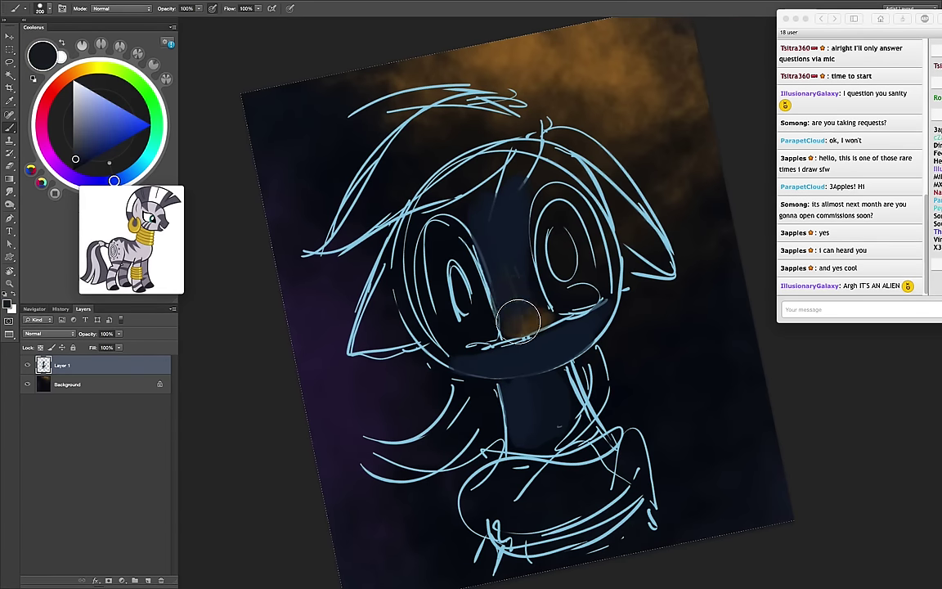
{"action": "left_click", "coordinate": [73, 74]}
{"action": "left_click", "coordinate": [86, 104]}
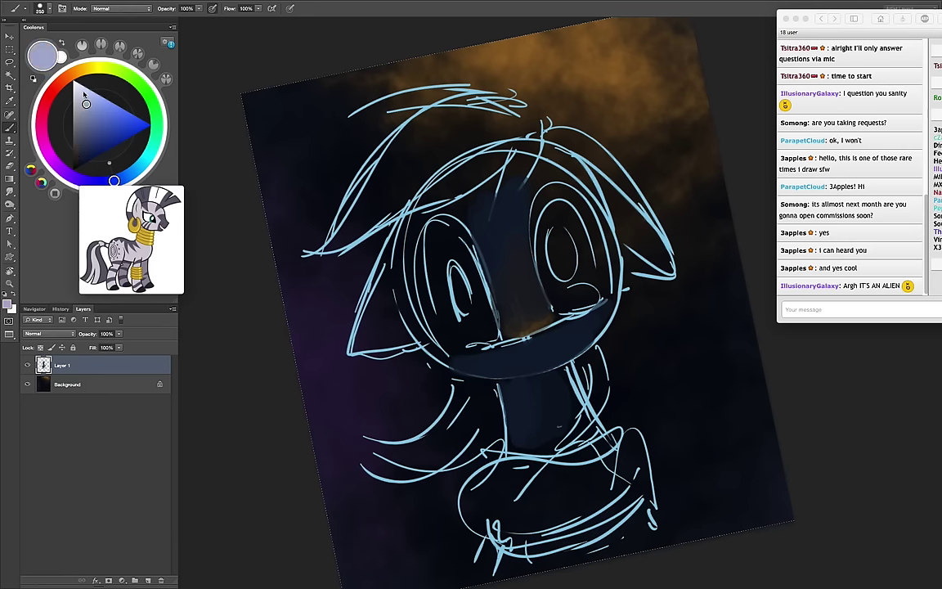
{"action": "key", "text": "bracketleft"}
{"action": "key", "text": "bracketleft"}
{"action": "key", "text": "bracketleft"}
{"action": "mouse_move", "coordinate": [517, 232]}
{"action": "left_mouse_down"}
{"action": "mouse_move", "coordinate": [522, 200]}
{"action": "mouse_move", "coordinate": [515, 245]}
{"action": "left_mouse_up"}
{"action": "key", "text": "bracketright"}
{"action": "key", "text": "bracketright"}
{"action": "key", "text": "bracketright"}
{"action": "key", "text": "F5"}
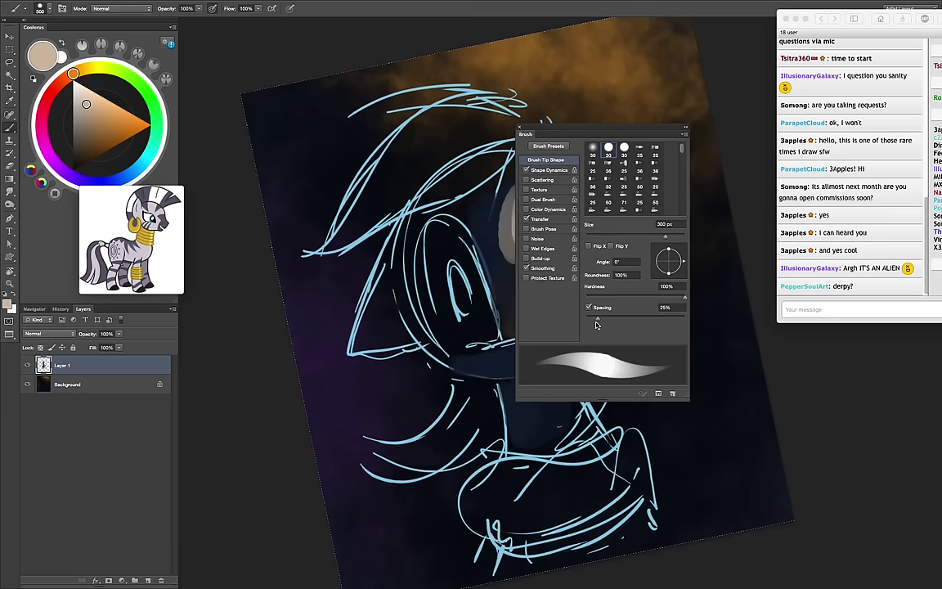
{"action": "key", "text": "F5"}
{"action": "key", "text": "bracketleft"}
{"action": "key", "text": "bracketleft"}
{"action": "key", "text": "bracketleft"}
Add greyer beige strokes and a beige arc over the right eye's top
{"action": "left_click", "coordinate": [479, 163], "text": "alt"}
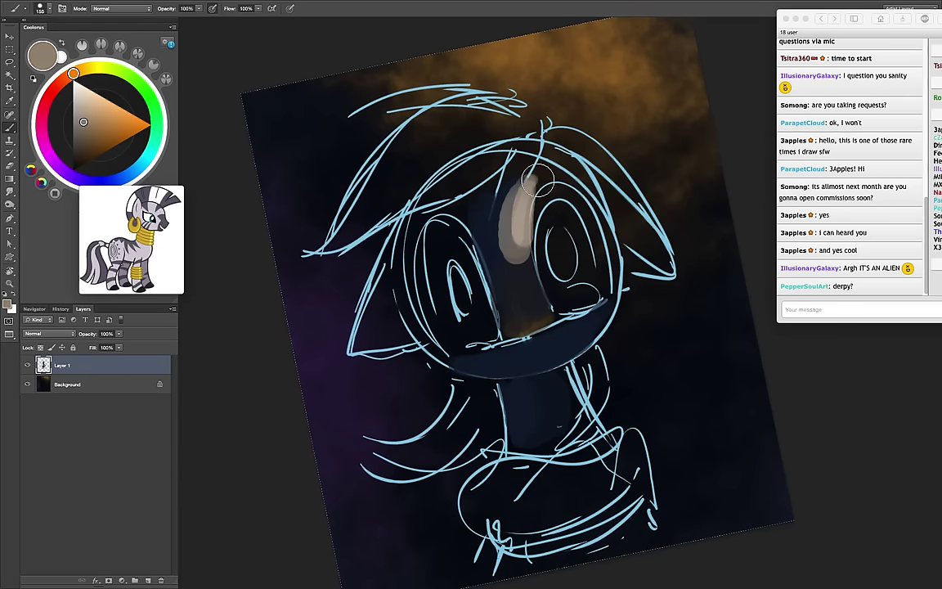
{"action": "mouse_move", "coordinate": [525, 188]}
{"action": "left_mouse_down"}
{"action": "mouse_move", "coordinate": [466, 168]}
{"action": "mouse_move", "coordinate": [490, 230]}
{"action": "mouse_move", "coordinate": [478, 197]}
{"action": "left_mouse_up"}
{"action": "left_click", "coordinate": [490, 200], "text": "alt"}
{"action": "key", "text": "bracketright"}
{"action": "key", "text": "bracketright"}
{"action": "key", "text": "bracketright"}
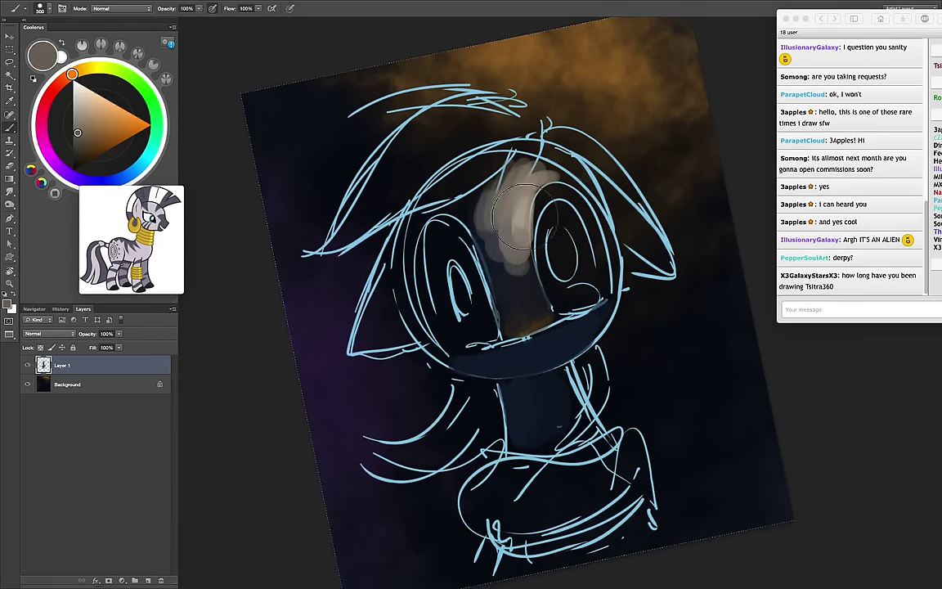
{"action": "key", "text": "bracketleft"}
{"action": "key", "text": "bracketleft"}
{"action": "key", "text": "bracketleft"}
{"action": "left_click", "coordinate": [488, 153], "text": "alt"}
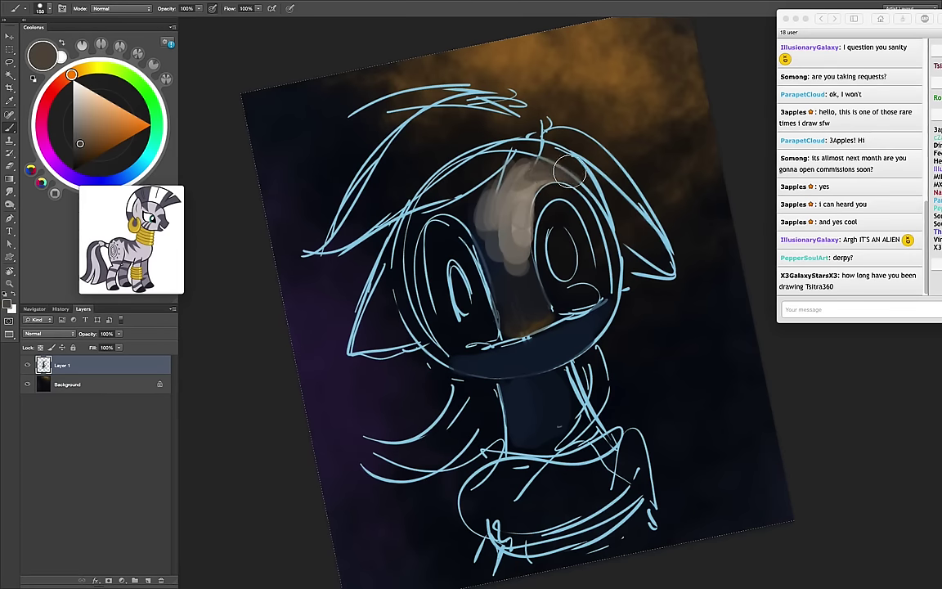
{"action": "key", "text": "bracketright"}
{"action": "key", "text": "bracketright"}
{"action": "left_click_drag", "start_coordinate": [523, 168], "coordinate": [596, 214]}
Paint more beige on the face with an 80 brush after resetting the view rotation
{"action": "left_click", "coordinate": [518, 263], "text": "alt"}
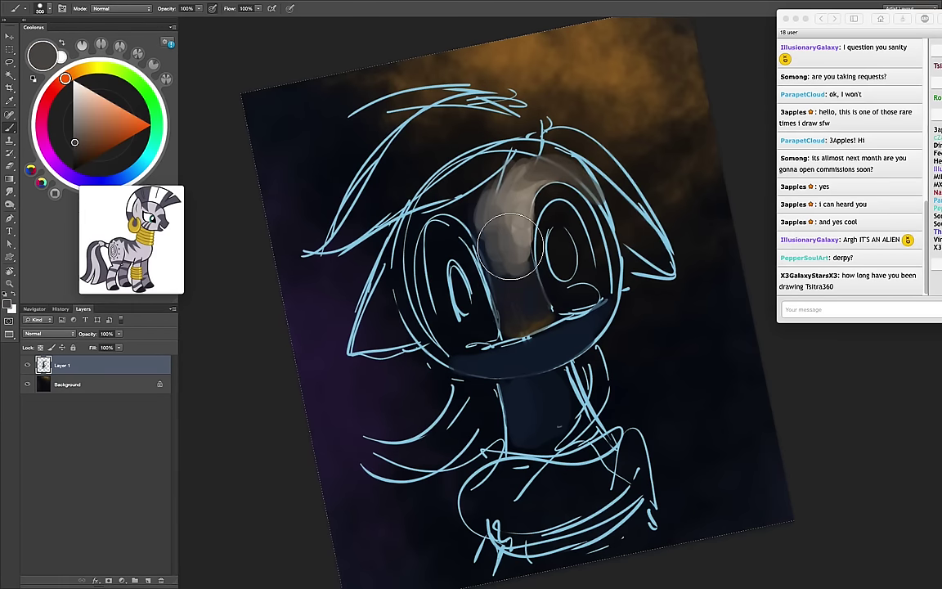
{"action": "key", "text": "bracketright"}
{"action": "key", "text": "bracketright"}
{"action": "key", "text": "bracketright"}
{"action": "key", "text": "Escape"}
{"action": "key", "text": "bracketleft"}
{"action": "key", "text": "bracketleft"}
{"action": "key", "text": "bracketleft"}
{"action": "mouse_move", "coordinate": [458, 246]}
{"action": "left_mouse_down"}
{"action": "mouse_move", "coordinate": [490, 188]}
{"action": "mouse_move", "coordinate": [565, 304]}
{"action": "mouse_move", "coordinate": [572, 209]}
{"action": "left_mouse_up"}
{"action": "left_click", "coordinate": [507, 179], "text": "alt"}
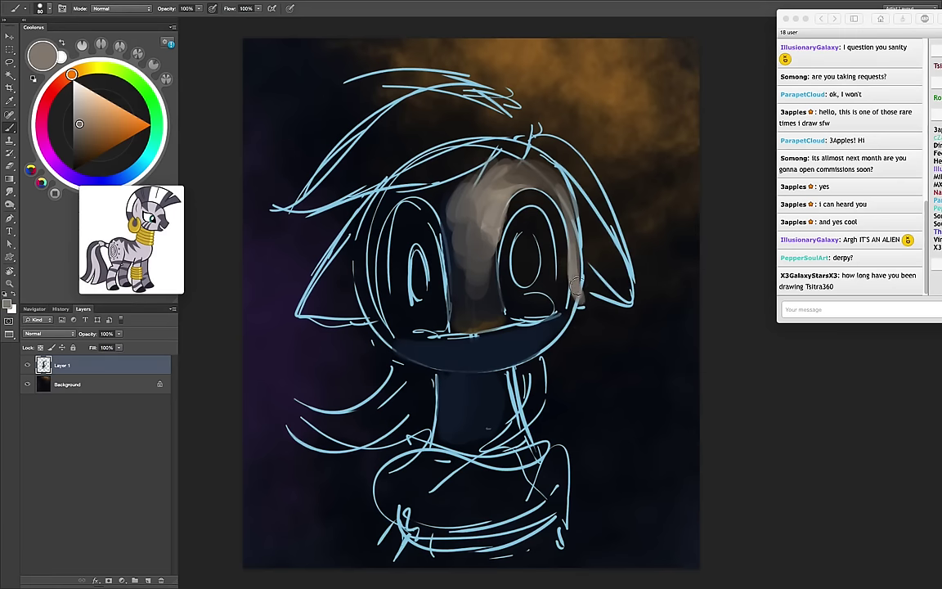
Add a grey stroke down the face's right edge and partly erase it
{"action": "left_click", "coordinate": [576, 312], "text": "alt"}
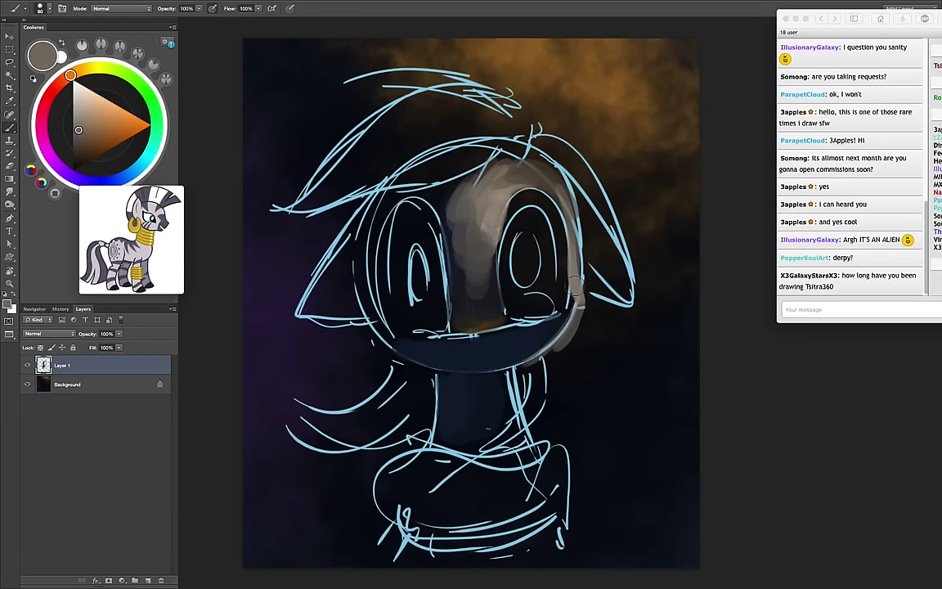
{"action": "left_click_drag", "start_coordinate": [575, 309], "coordinate": [564, 349]}
{"action": "key", "text": "bracketright"}
{"action": "key", "text": "bracketright"}
{"action": "key", "text": "bracketright"}
{"action": "key", "text": "e"}
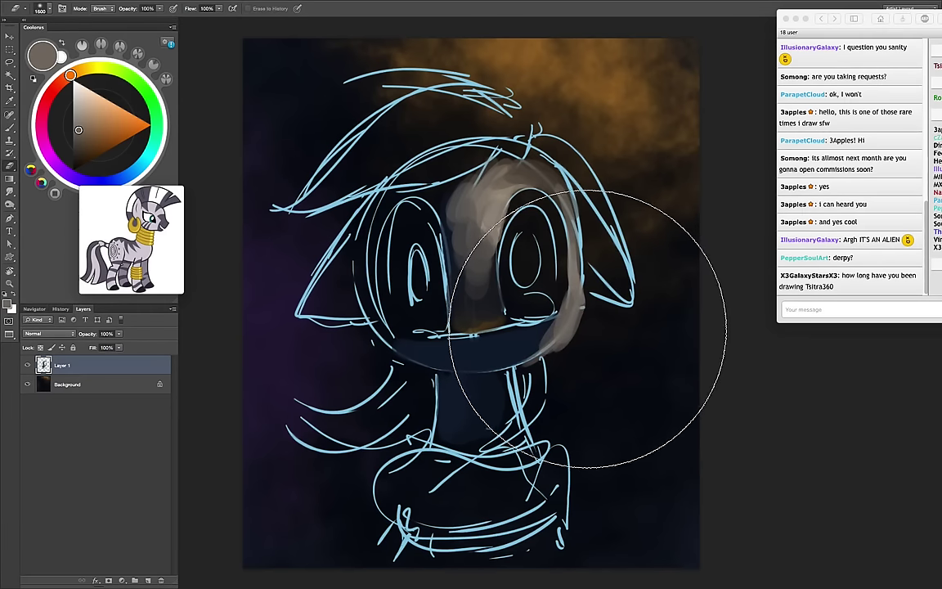
{"action": "key", "text": "bracketleft"}
{"action": "key", "text": "bracketleft"}
{"action": "key", "text": "bracketleft"}
{"action": "left_click_drag", "start_coordinate": [586, 310], "coordinate": [558, 348]}
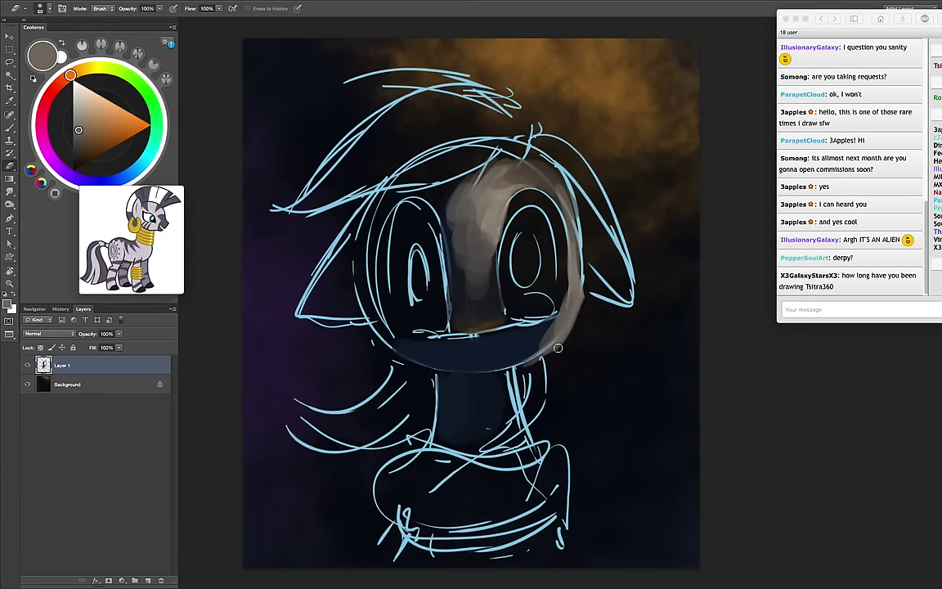
Soften the shading along the head's right edge with light blue
{"action": "left_click", "coordinate": [133, 172]}
{"action": "left_click", "coordinate": [92, 108]}
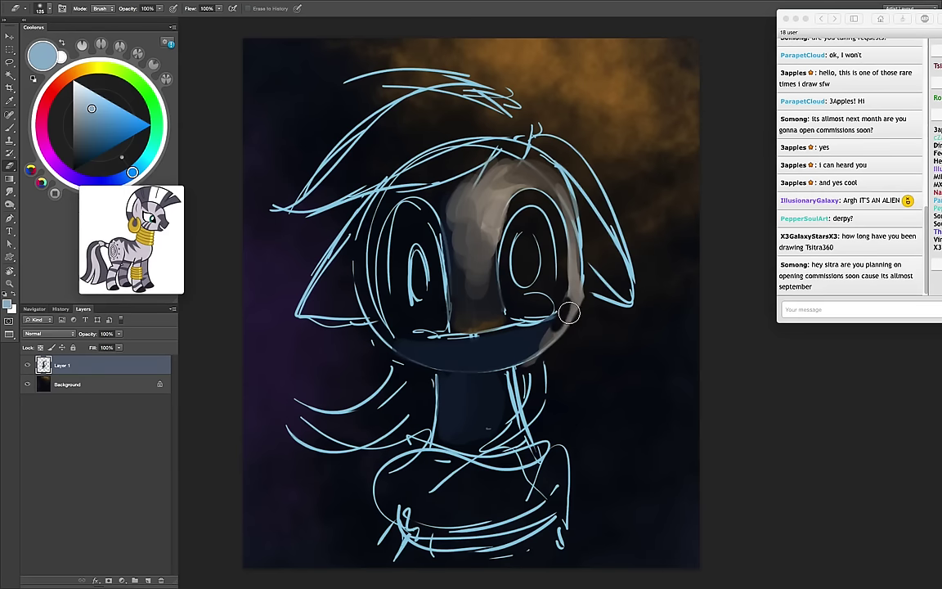
{"action": "key", "text": "b"}
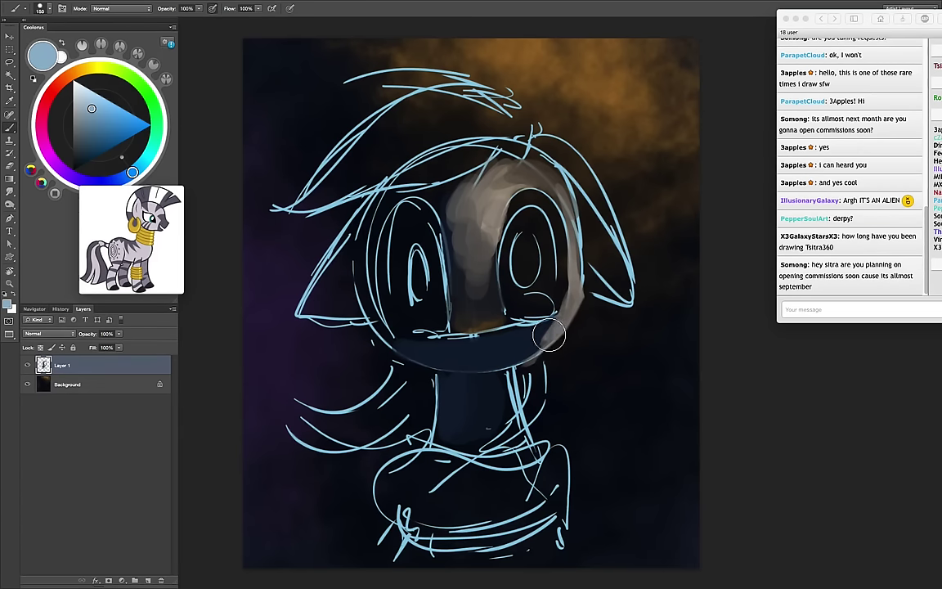
{"action": "left_click_drag", "start_coordinate": [572, 246], "coordinate": [564, 318]}
Brush sampled slate grey-blue shading across the lower jaw
{"action": "left_click", "coordinate": [501, 292], "text": "alt"}
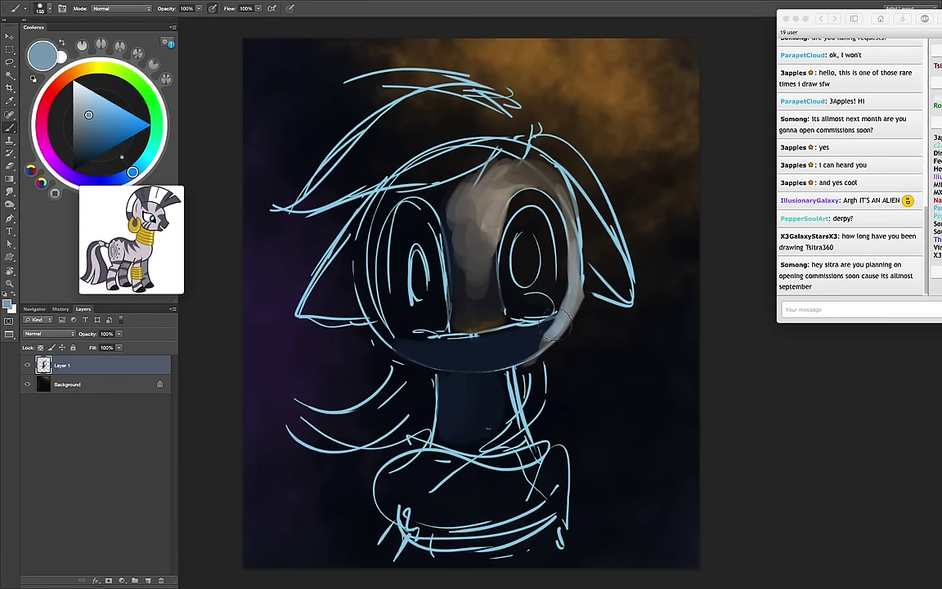
{"action": "left_click", "coordinate": [531, 270], "text": "alt"}
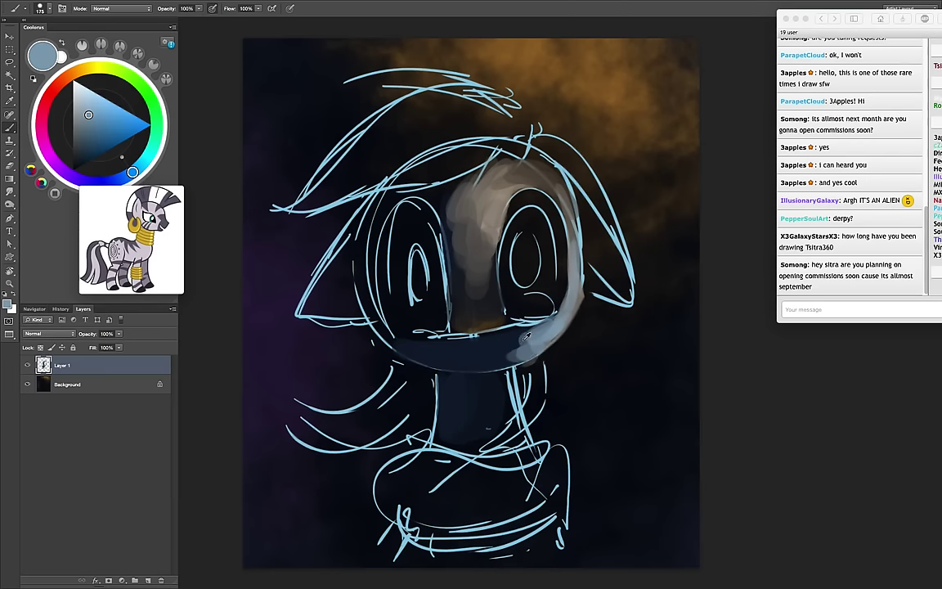
{"action": "key", "text": "bracketright"}
{"action": "key", "text": "bracketright"}
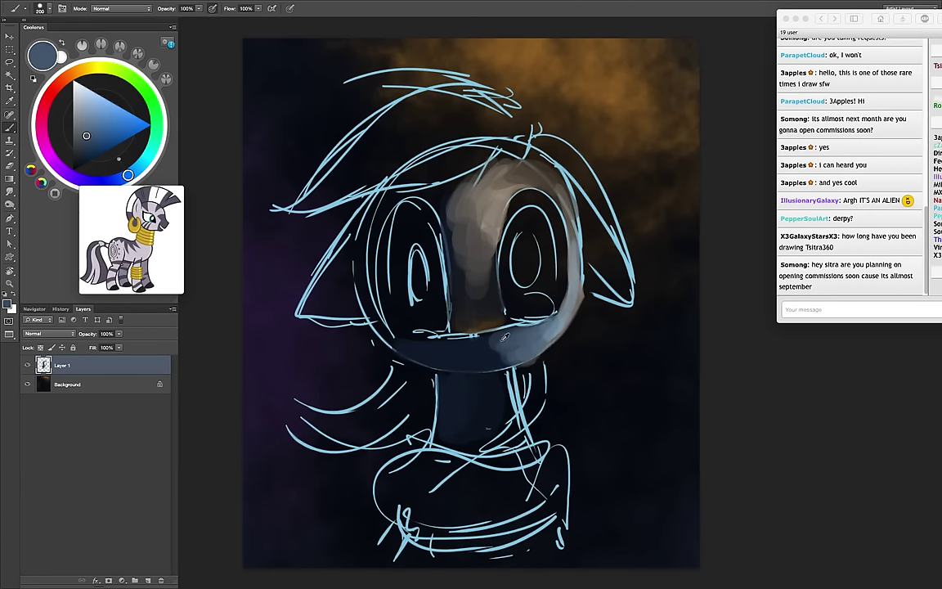
{"action": "left_click", "coordinate": [446, 311], "text": "alt"}
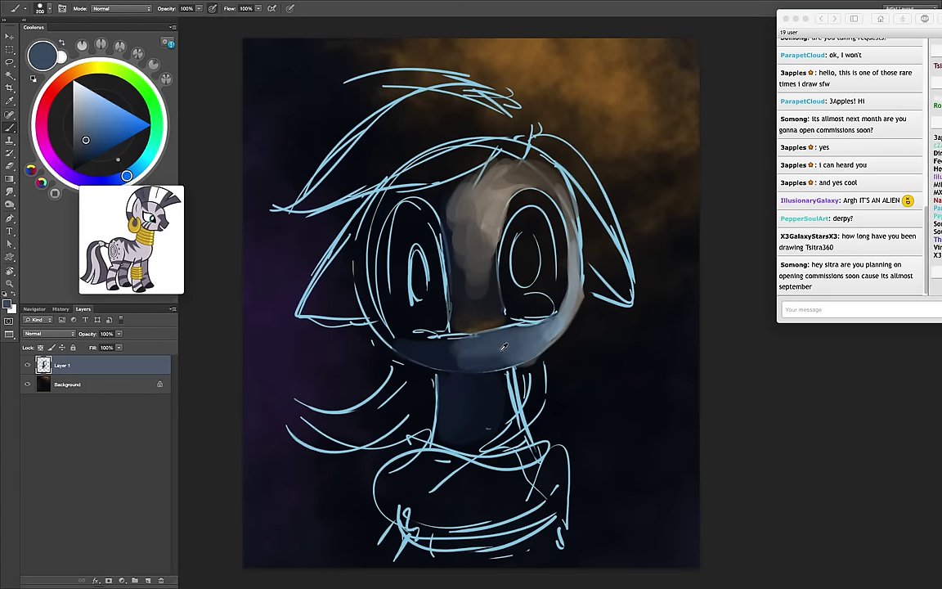
{"action": "left_click_drag", "start_coordinate": [504, 282], "coordinate": [518, 303]}
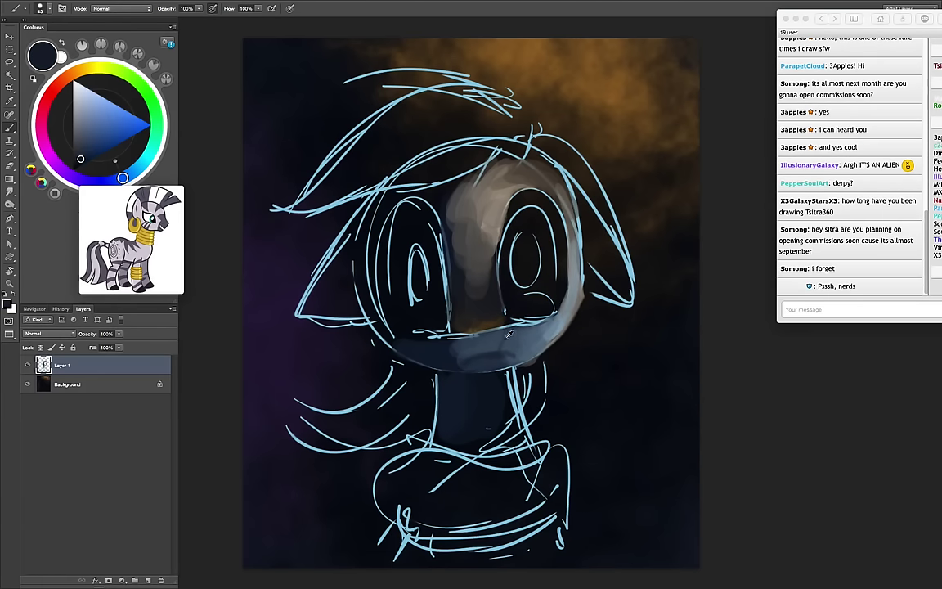
Shade the right cheek with sampled light blue-grey tones
{"action": "left_click", "coordinate": [507, 335], "text": "alt"}
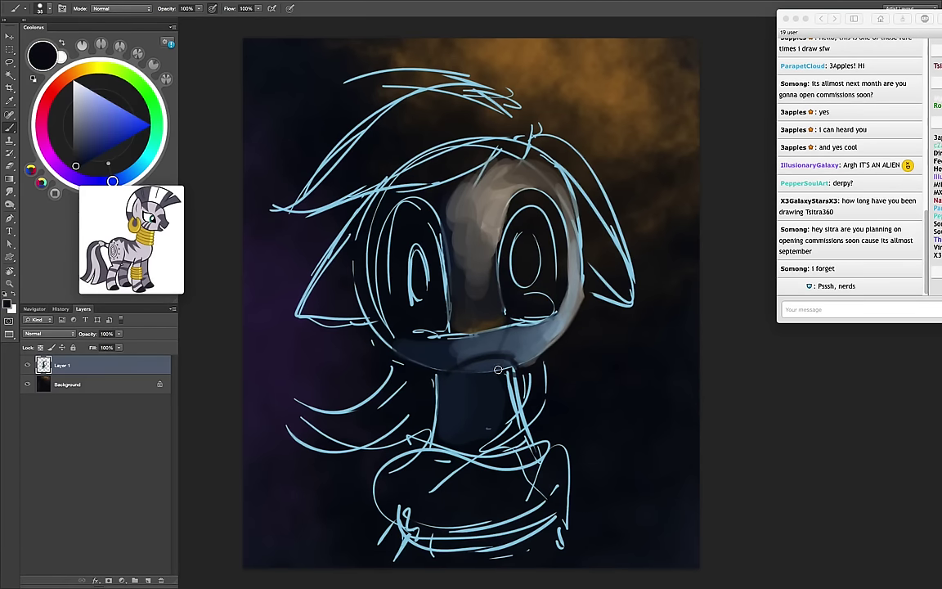
{"action": "left_click", "coordinate": [531, 349], "text": "alt"}
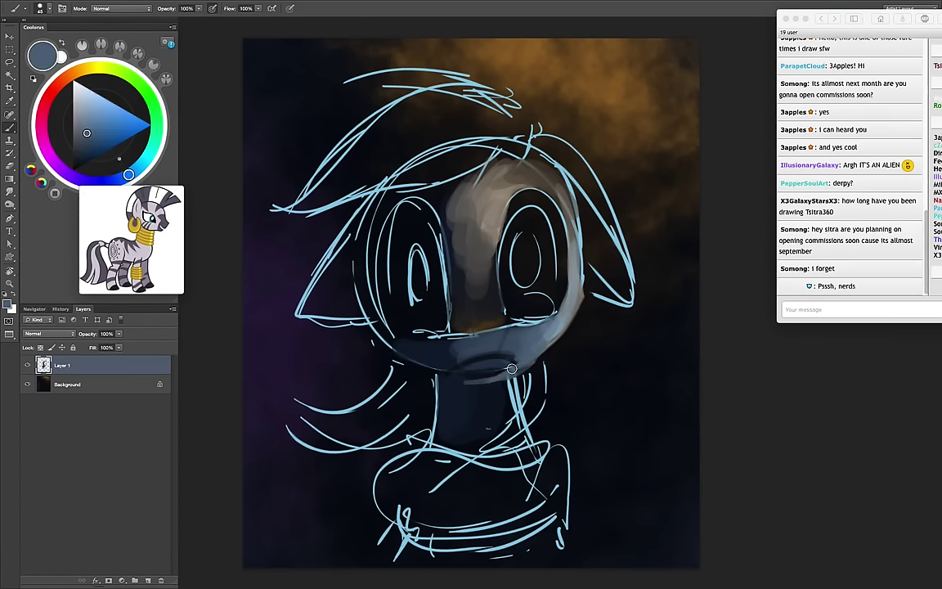
{"action": "left_click", "coordinate": [533, 325], "text": "alt"}
{"action": "key", "text": "bracketright"}
{"action": "key", "text": "bracketright"}
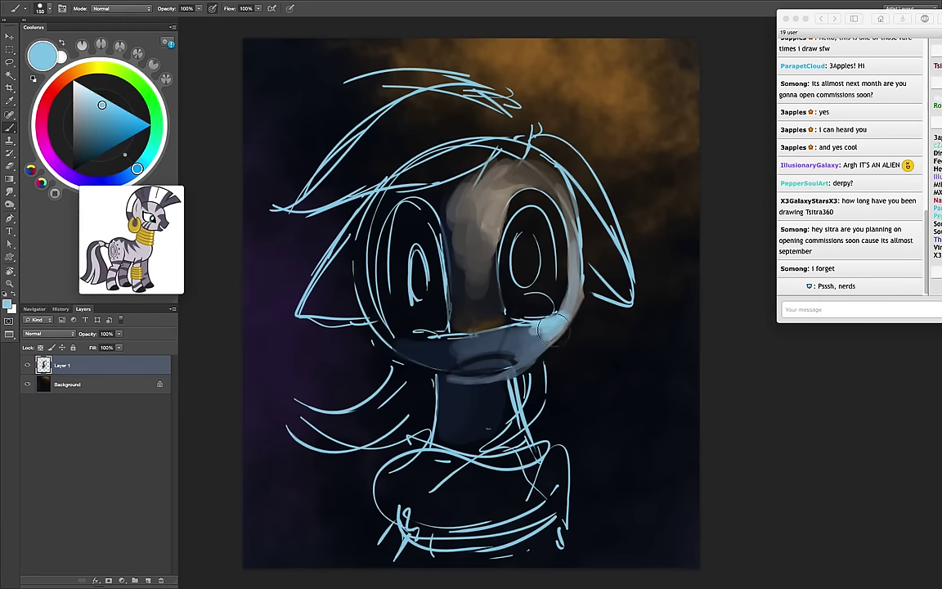
{"action": "left_click", "coordinate": [494, 296], "text": "alt"}
{"action": "key", "text": "bracketright"}
{"action": "left_click", "coordinate": [533, 348], "text": "alt"}
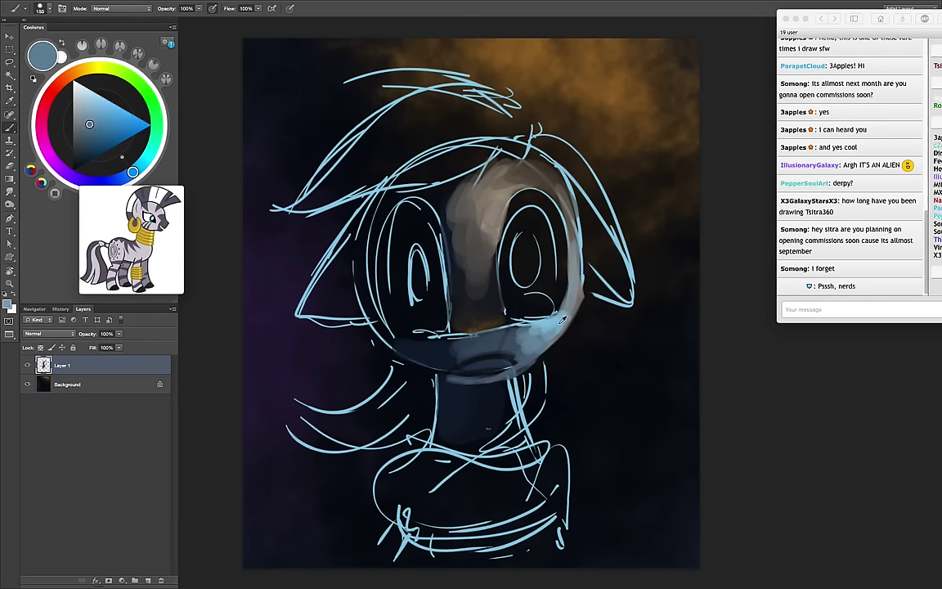
{"action": "left_click", "coordinate": [562, 321], "text": "alt"}
{"action": "key", "text": "bracketleft"}
{"action": "key", "text": "bracketleft"}
{"action": "key", "text": "bracketleft"}
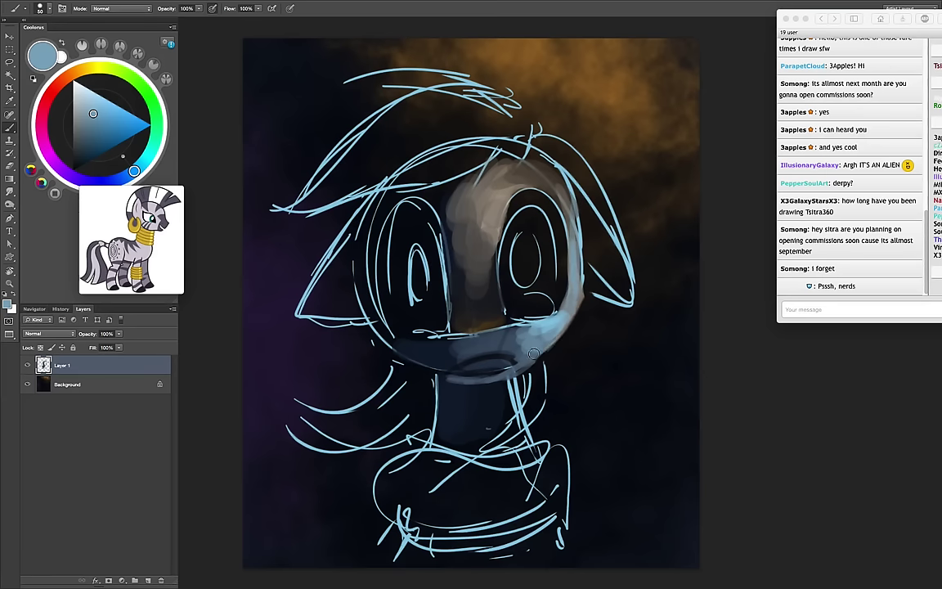
{"action": "key", "text": "bracketright"}
{"action": "key", "text": "bracketright"}
{"action": "key", "text": "bracketright"}
{"action": "left_click", "coordinate": [406, 314], "text": "alt"}
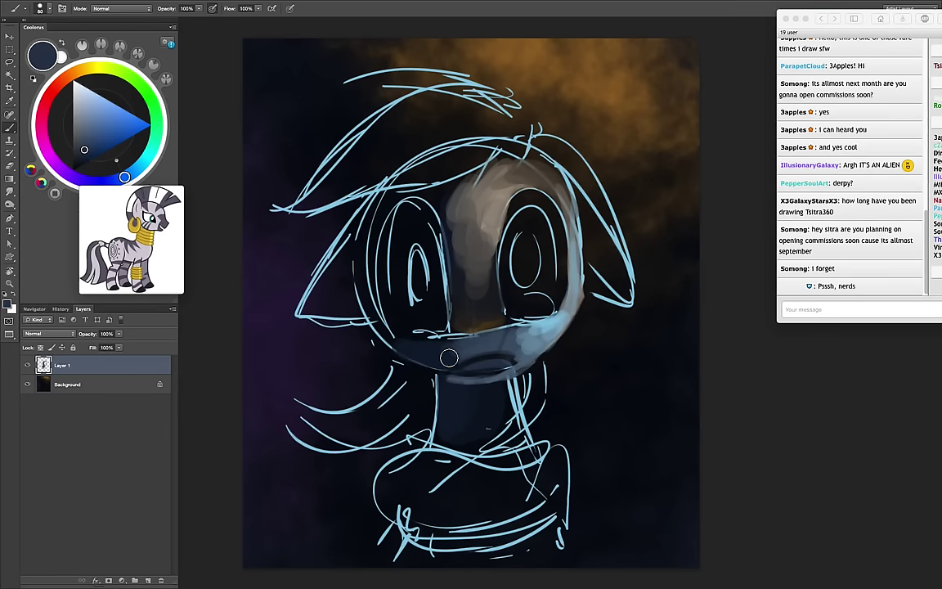
Paint a faint purple rim along the face's left edge and flip the canvas horizontally
{"action": "left_click_drag", "start_coordinate": [94, 181], "coordinate": [59, 167]}
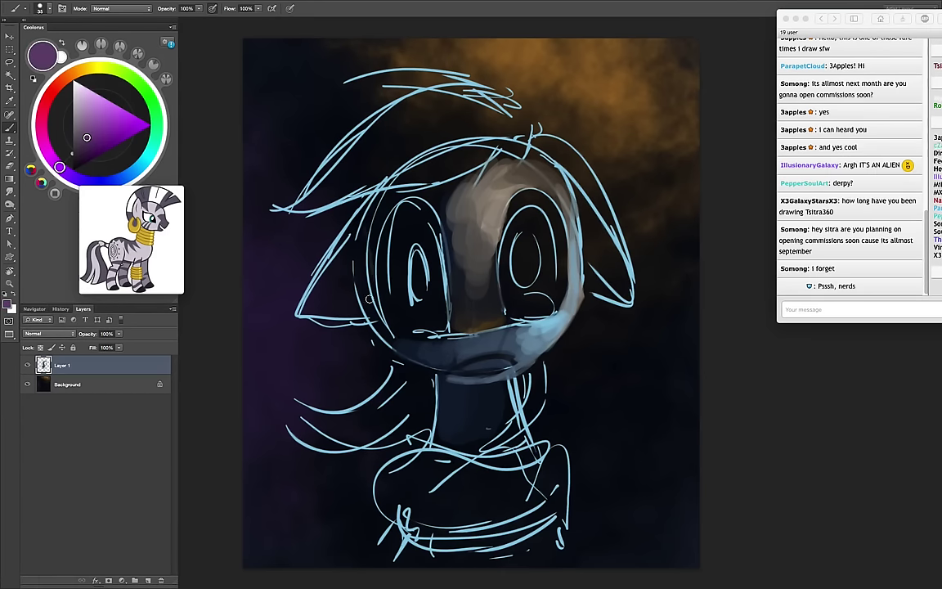
{"action": "left_click_drag", "start_coordinate": [367, 237], "coordinate": [375, 327]}
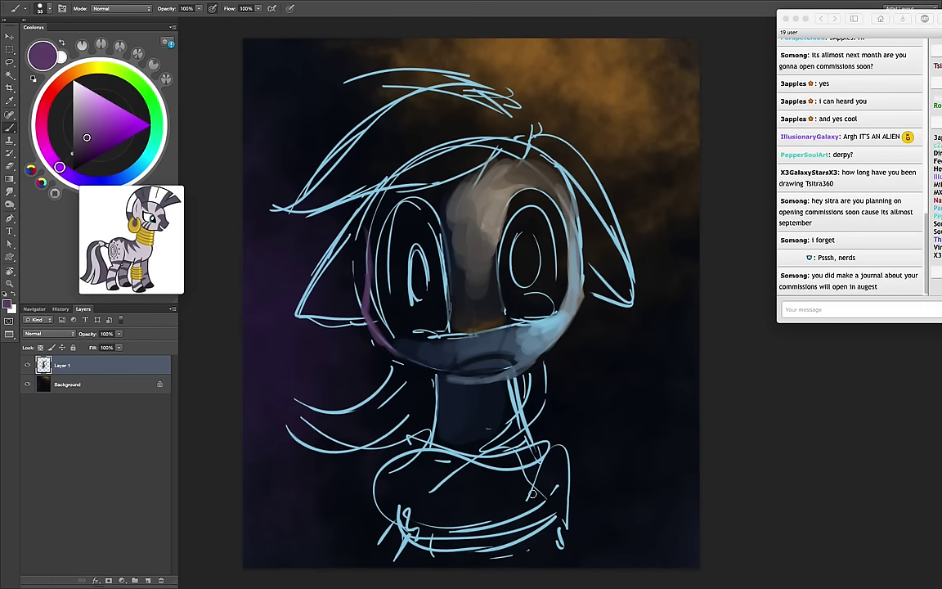
{"action": "key", "text": "h"}
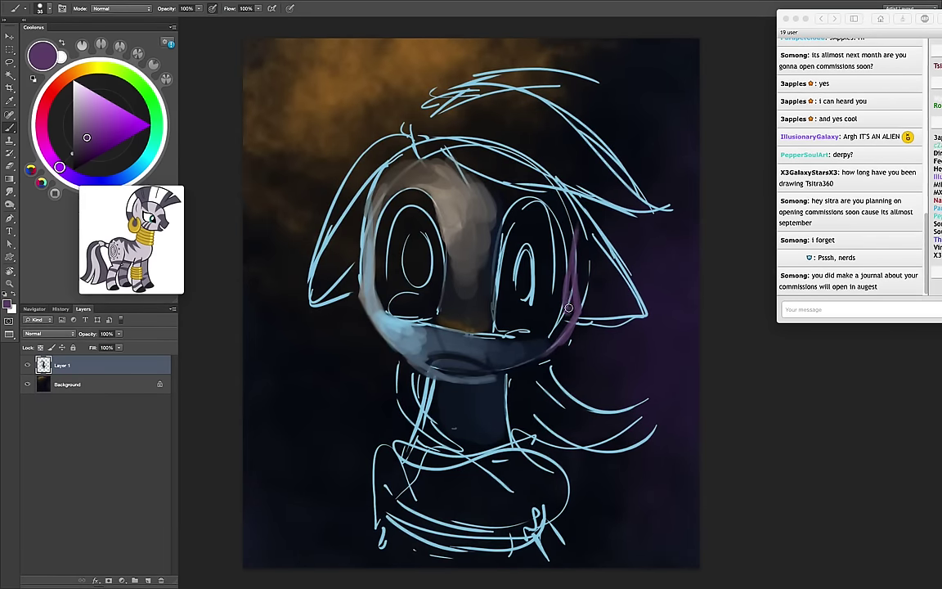
Paint the left ear interior in light blue-grey sampled from the canvas
{"action": "key", "text": "e"}
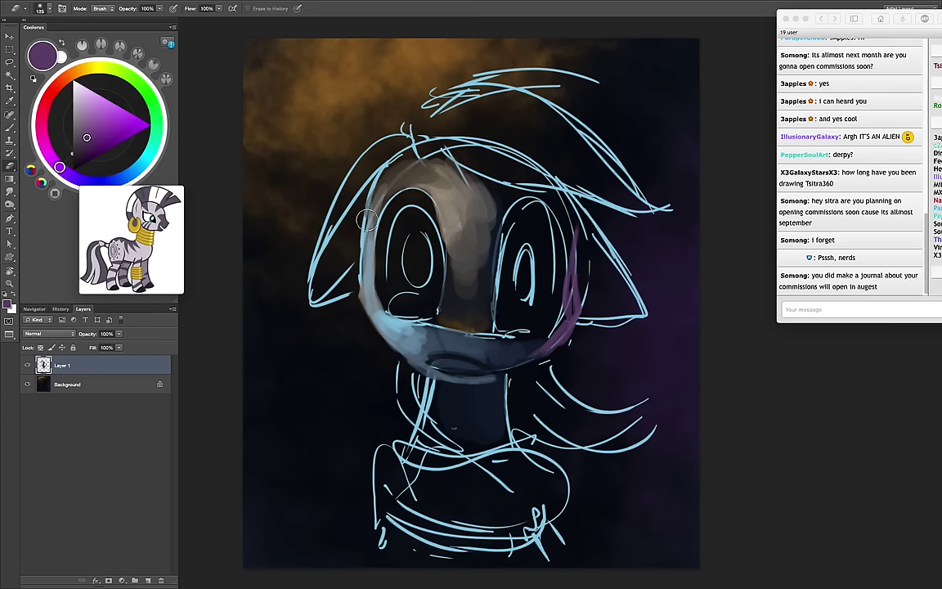
{"action": "key", "text": "b"}
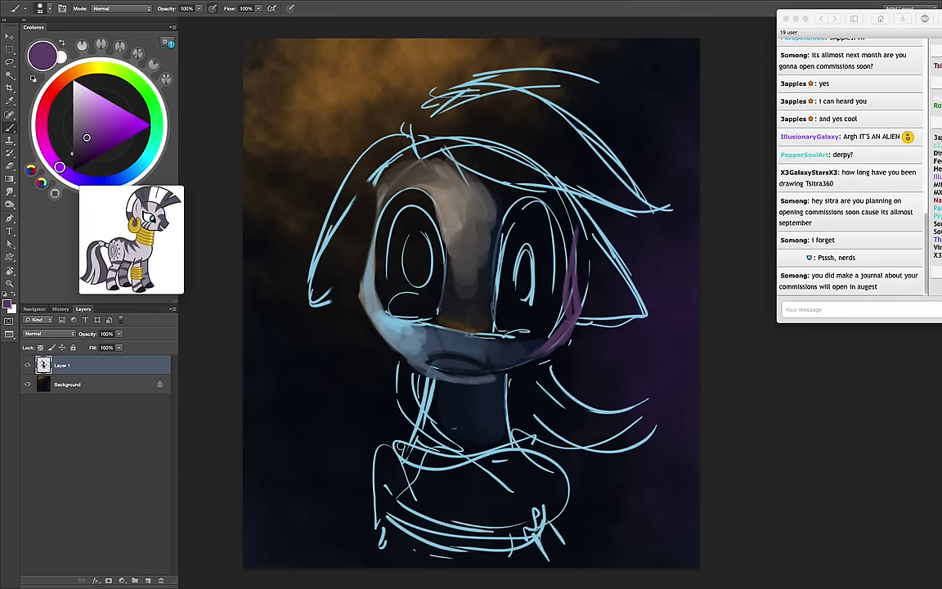
{"action": "left_click", "coordinate": [366, 292], "text": "alt"}
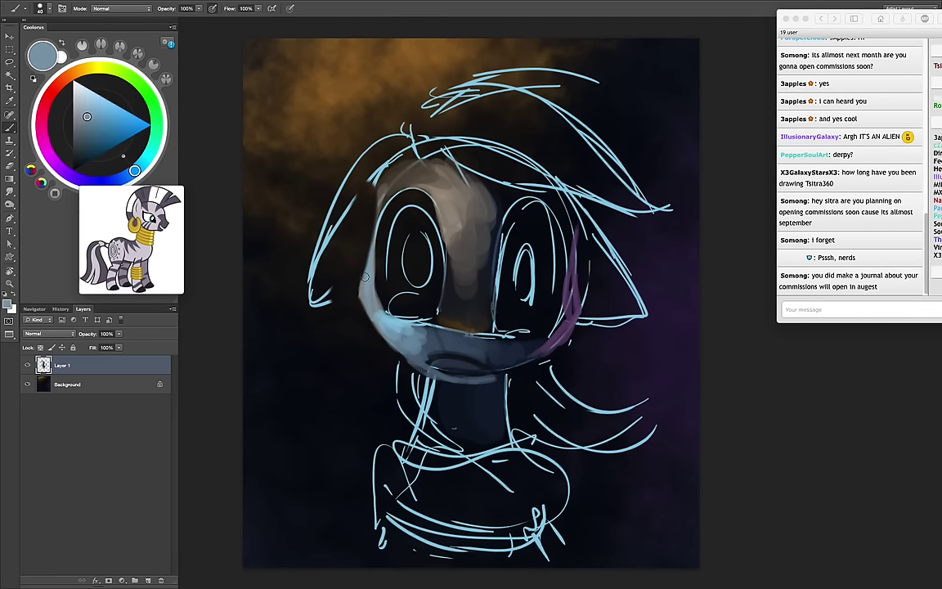
{"action": "left_click_drag", "start_coordinate": [389, 163], "coordinate": [327, 204]}
{"action": "left_click_drag", "start_coordinate": [335, 159], "coordinate": [294, 253]}
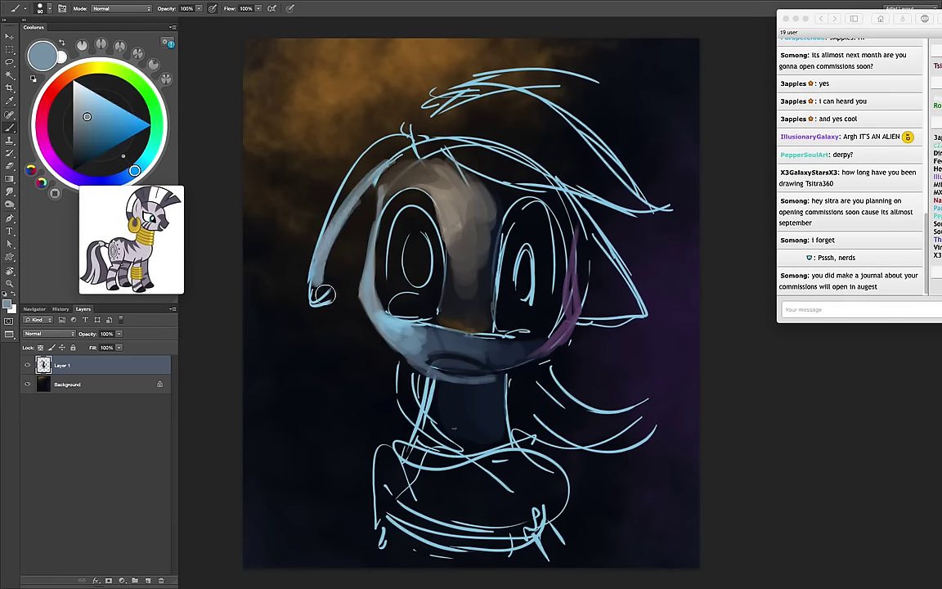
{"action": "mouse_move", "coordinate": [323, 184]}
{"action": "left_mouse_down"}
{"action": "mouse_move", "coordinate": [286, 269]}
{"action": "mouse_move", "coordinate": [337, 264]}
{"action": "mouse_move", "coordinate": [327, 193]}
{"action": "left_mouse_up"}
{"action": "mouse_move", "coordinate": [311, 266]}
{"action": "left_mouse_down"}
{"action": "mouse_move", "coordinate": [370, 196]}
{"action": "mouse_move", "coordinate": [331, 237]}
{"action": "left_mouse_up"}
Shade the left ear and top of the head with near-black using a larger brush
{"action": "left_click", "coordinate": [413, 273], "text": "alt"}
{"action": "key", "text": "bracketright"}
{"action": "key", "text": "bracketright"}
{"action": "mouse_move", "coordinate": [327, 192]}
{"action": "left_mouse_down"}
{"action": "mouse_move", "coordinate": [286, 278]}
{"action": "mouse_move", "coordinate": [399, 175]}
{"action": "mouse_move", "coordinate": [360, 164]}
{"action": "mouse_move", "coordinate": [417, 193]}
{"action": "left_mouse_up"}
{"action": "key", "text": "bracketright"}
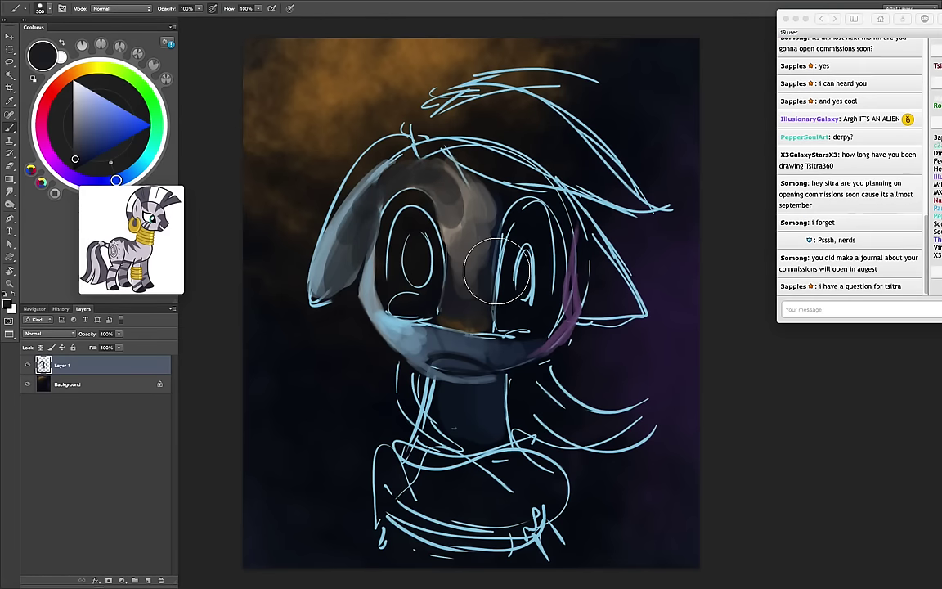
Fill the left eye with light blue-grey and darken the area around it
{"action": "left_click", "coordinate": [449, 267], "text": "alt"}
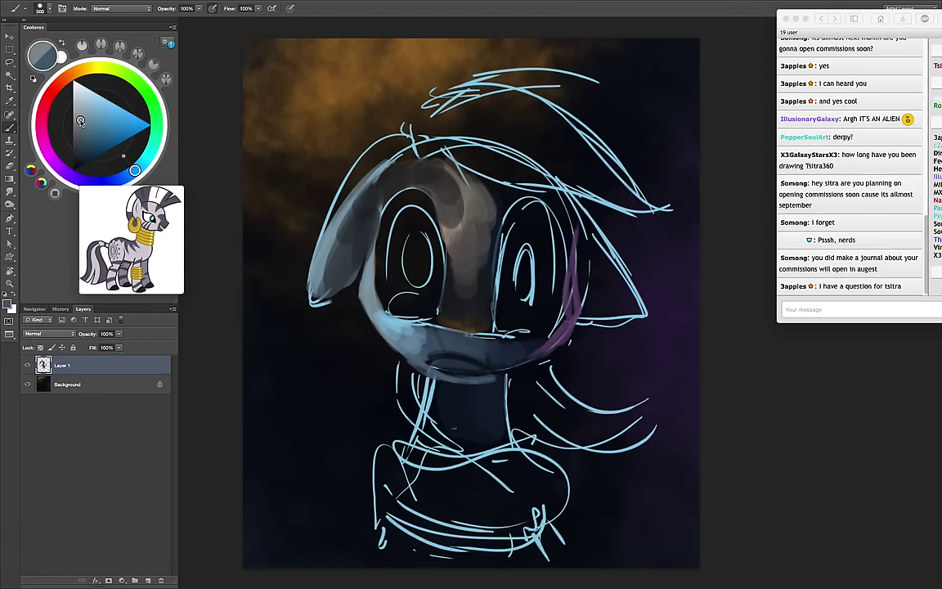
{"action": "key", "text": "bracketleft"}
{"action": "key", "text": "bracketleft"}
{"action": "key", "text": "bracketleft"}
{"action": "left_click_drag", "start_coordinate": [397, 237], "coordinate": [401, 278]}
{"action": "mouse_move", "coordinate": [404, 204]}
{"action": "left_mouse_down"}
{"action": "mouse_move", "coordinate": [404, 290]}
{"action": "mouse_move", "coordinate": [431, 223]}
{"action": "mouse_move", "coordinate": [360, 225]}
{"action": "left_mouse_up"}
{"action": "key", "text": "d"}
{"action": "key", "text": "bracketleft"}
{"action": "left_click_drag", "start_coordinate": [368, 184], "coordinate": [380, 278]}
Darken around the left eye and fill the right eye with lighter grey
{"action": "left_click", "coordinate": [385, 261], "text": "alt"}
{"action": "key", "text": "bracketright"}
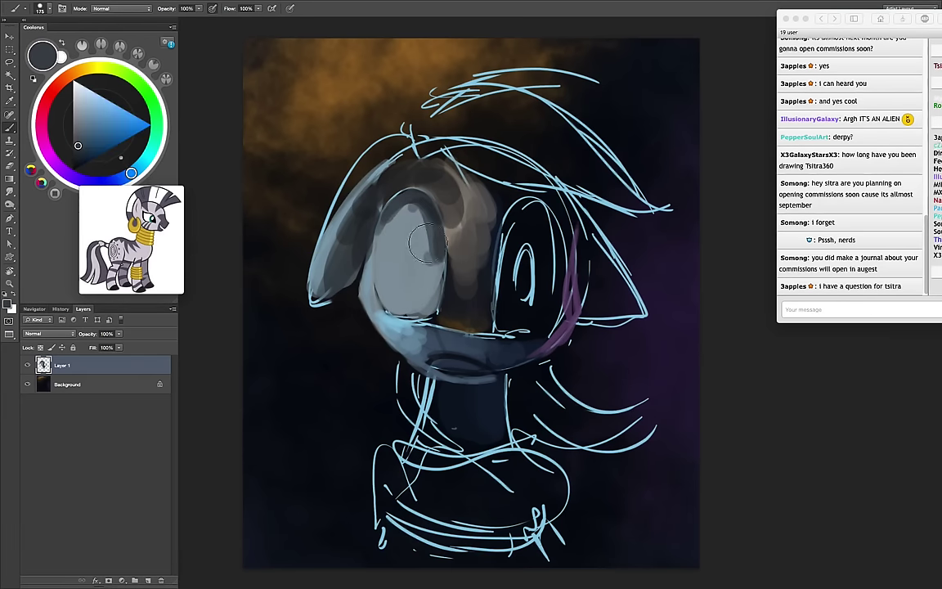
{"action": "mouse_move", "coordinate": [392, 212]}
{"action": "left_mouse_down"}
{"action": "mouse_move", "coordinate": [434, 284]}
{"action": "mouse_move", "coordinate": [421, 228]}
{"action": "left_mouse_up"}
{"action": "left_click", "coordinate": [439, 271], "text": "alt"}
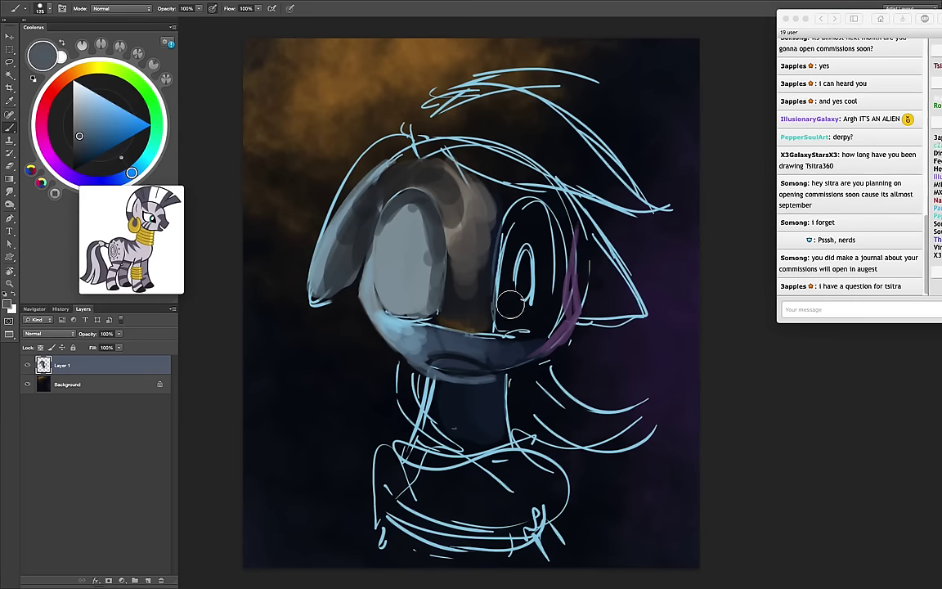
{"action": "mouse_move", "coordinate": [531, 213]}
{"action": "left_mouse_down"}
{"action": "mouse_move", "coordinate": [513, 327]}
{"action": "mouse_move", "coordinate": [521, 307]}
{"action": "left_mouse_up"}
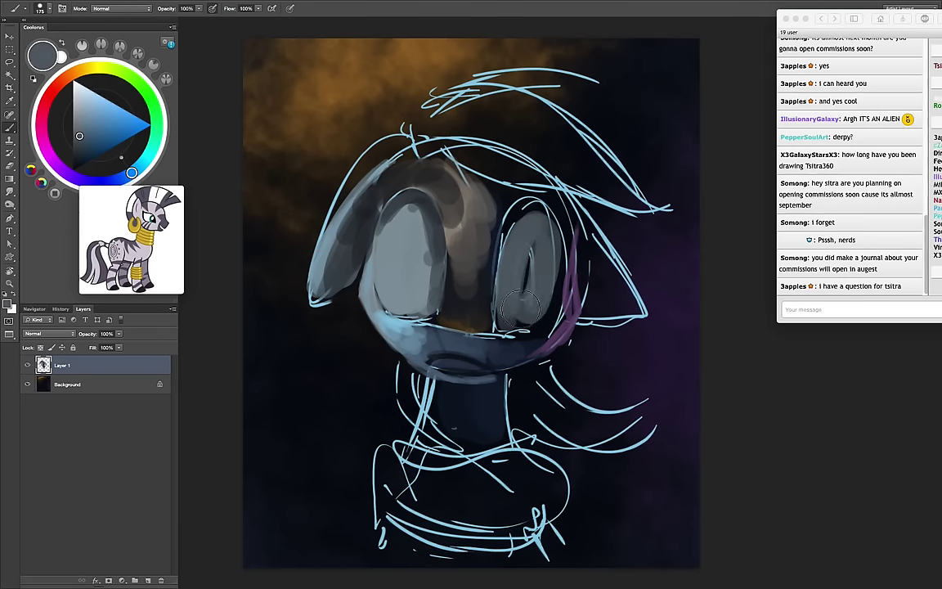
Paint blue-grey along the jaw and chin line with a smaller brush
{"action": "left_click", "coordinate": [458, 343], "text": "alt"}
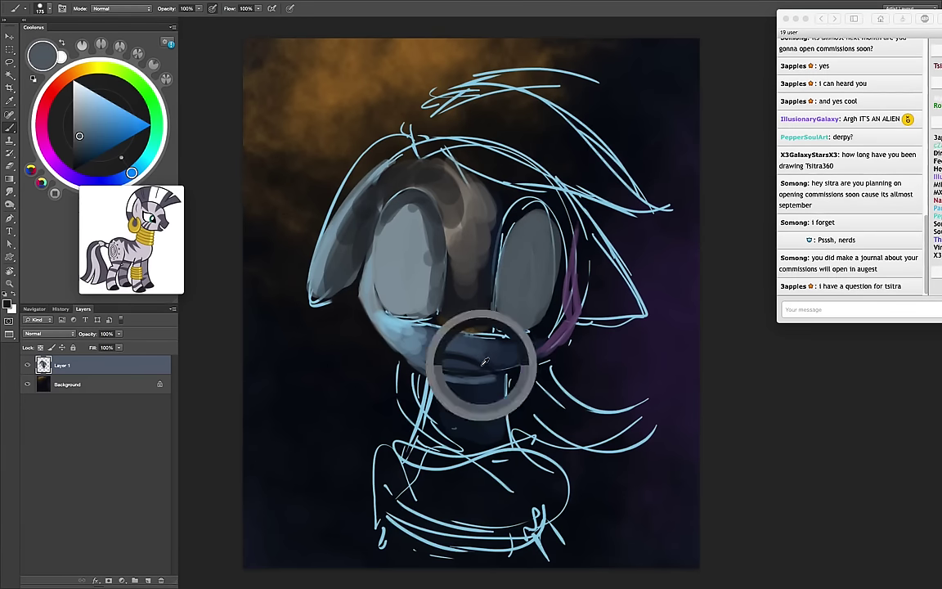
{"action": "key", "text": "bracketleft"}
{"action": "key", "text": "bracketleft"}
{"action": "key", "text": "bracketleft"}
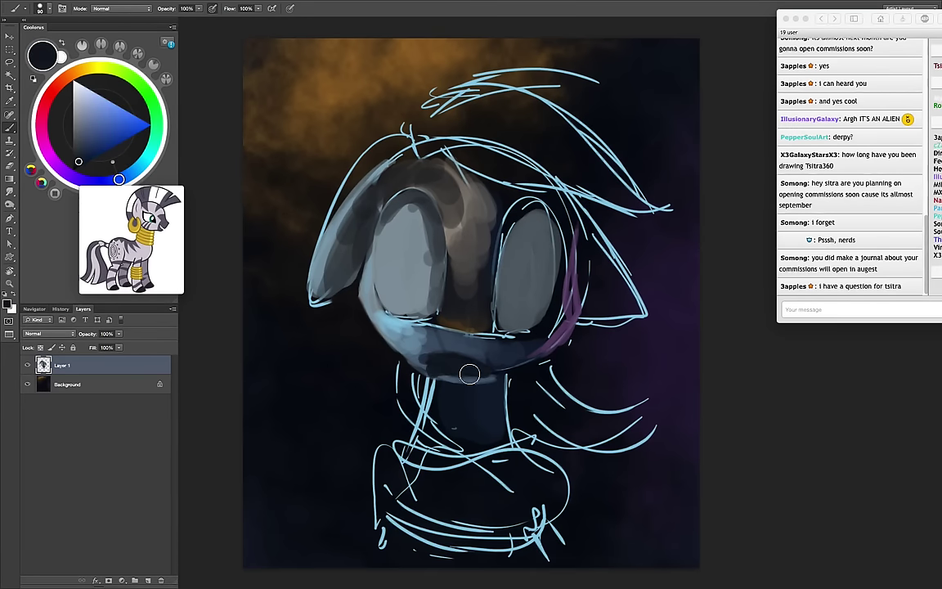
{"action": "left_click", "coordinate": [423, 358], "text": "alt"}
{"action": "left_click_drag", "start_coordinate": [424, 366], "coordinate": [481, 375]}
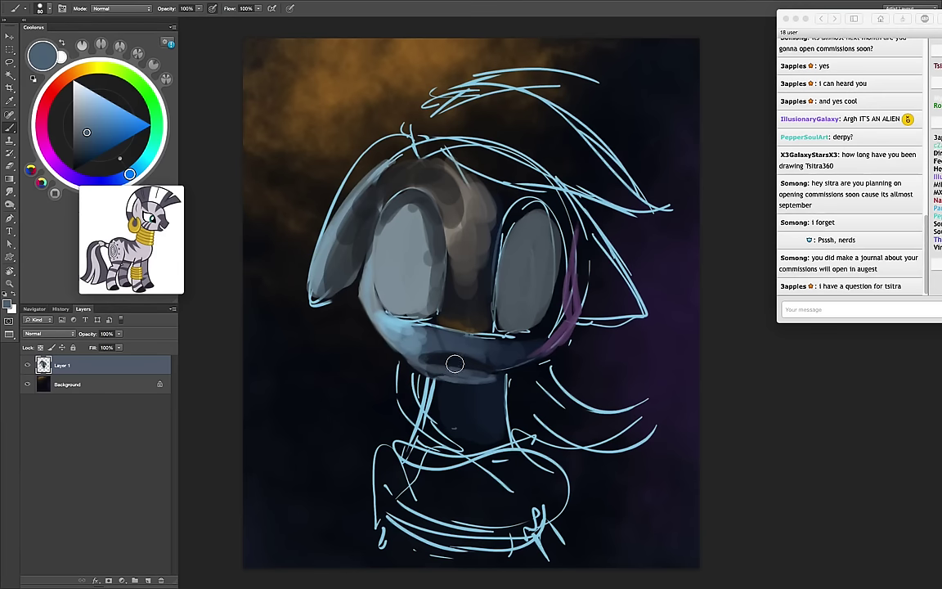
{"action": "left_click", "coordinate": [376, 319], "text": "alt"}
{"action": "key", "text": "d"}
{"action": "key", "text": "bracketleft"}
{"action": "key", "text": "bracketleft"}
{"action": "key", "text": "bracketleft"}
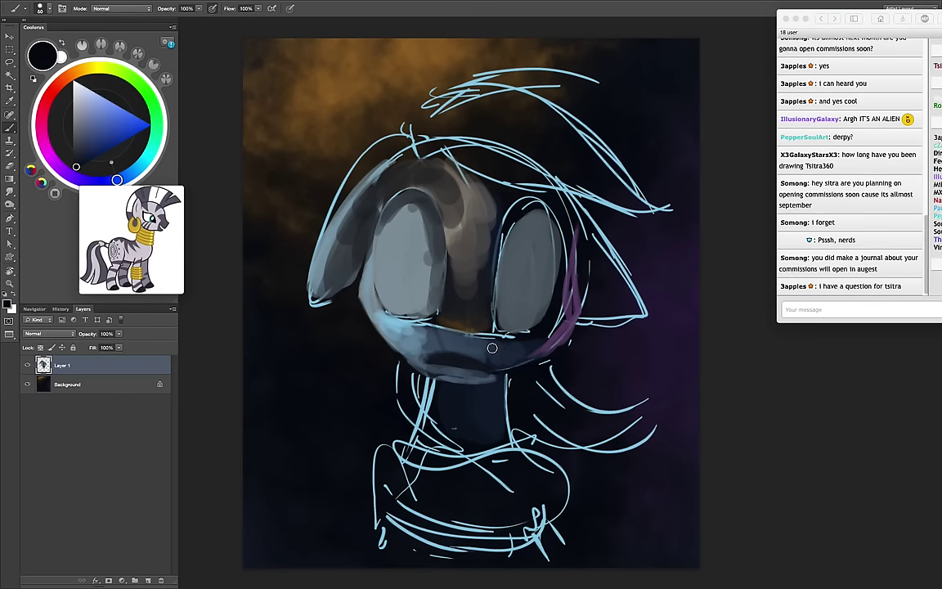
Sample dark blue-grey, near-black blue and cheek purple tones while resizing the brush
{"action": "left_click", "coordinate": [435, 351], "text": "alt"}
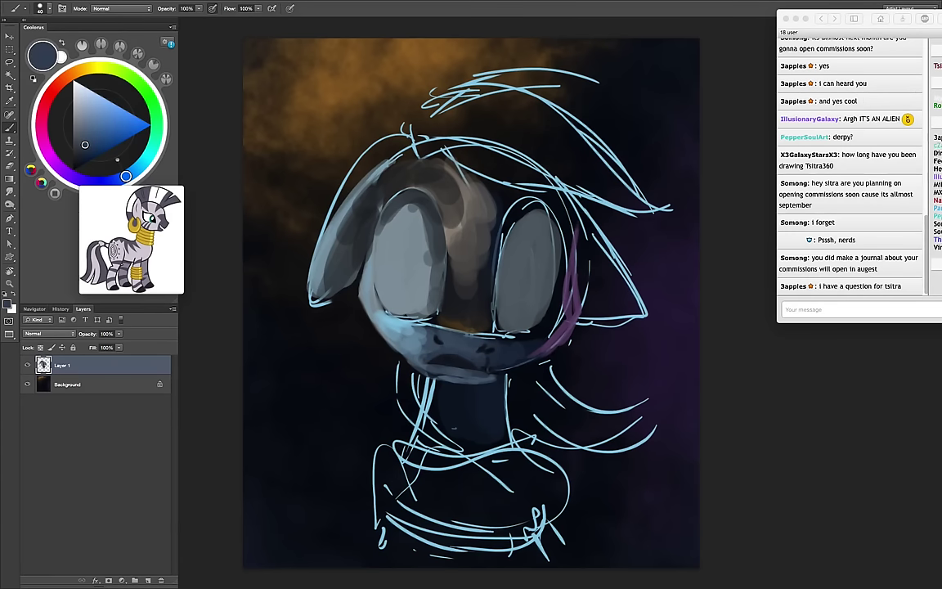
{"action": "left_click", "coordinate": [525, 342], "text": "alt"}
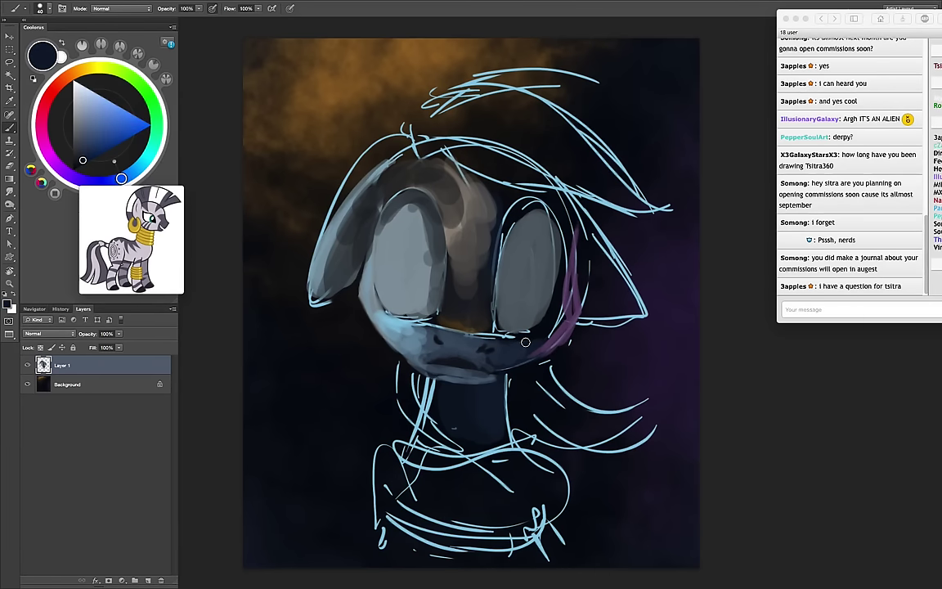
{"action": "left_click", "coordinate": [569, 288], "text": "alt"}
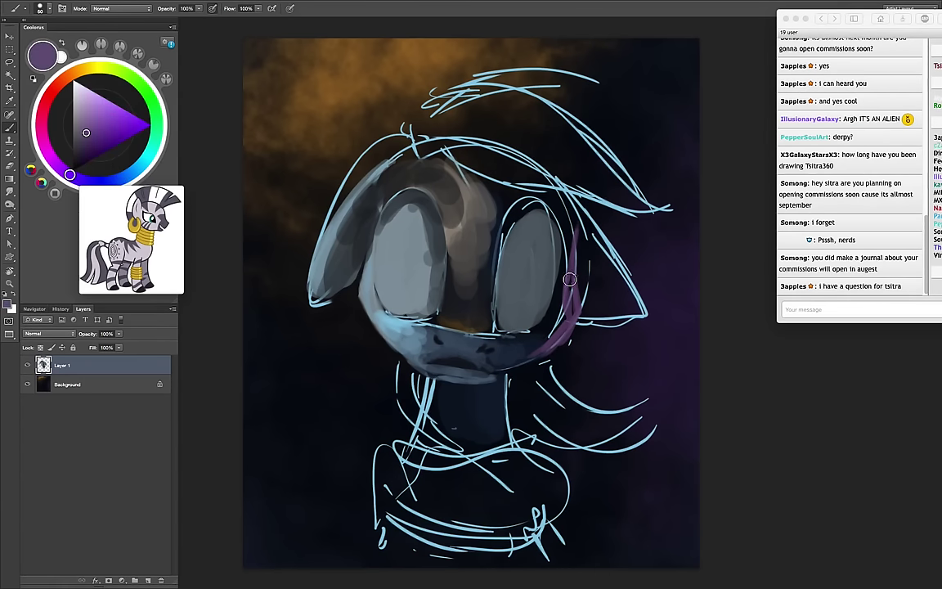
{"action": "key", "text": "bracketright"}
{"action": "key", "text": "bracketright"}
{"action": "left_click", "coordinate": [504, 352], "text": "alt"}
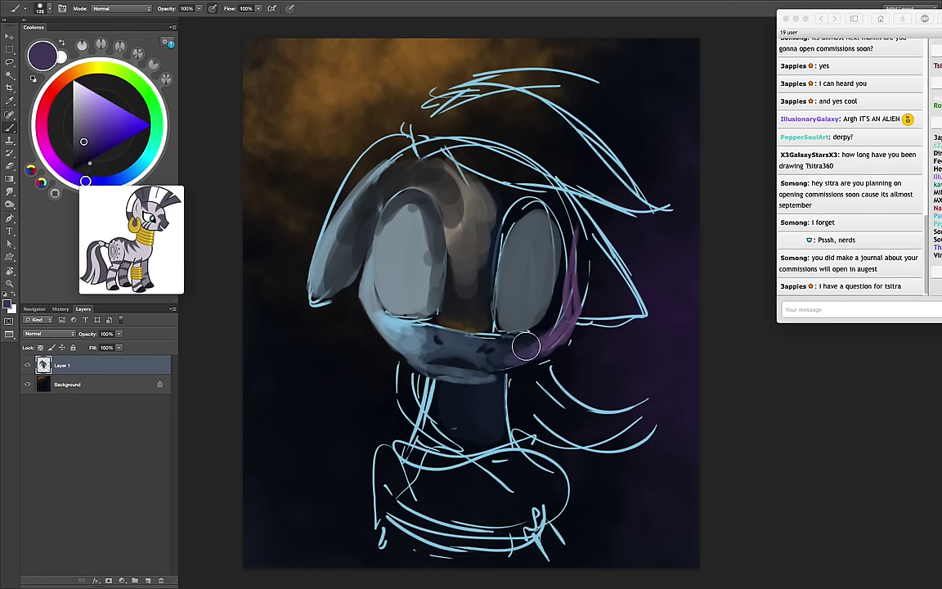
{"action": "key", "text": "bracketleft"}
{"action": "key", "text": "bracketleft"}
{"action": "key", "text": "bracketleft"}
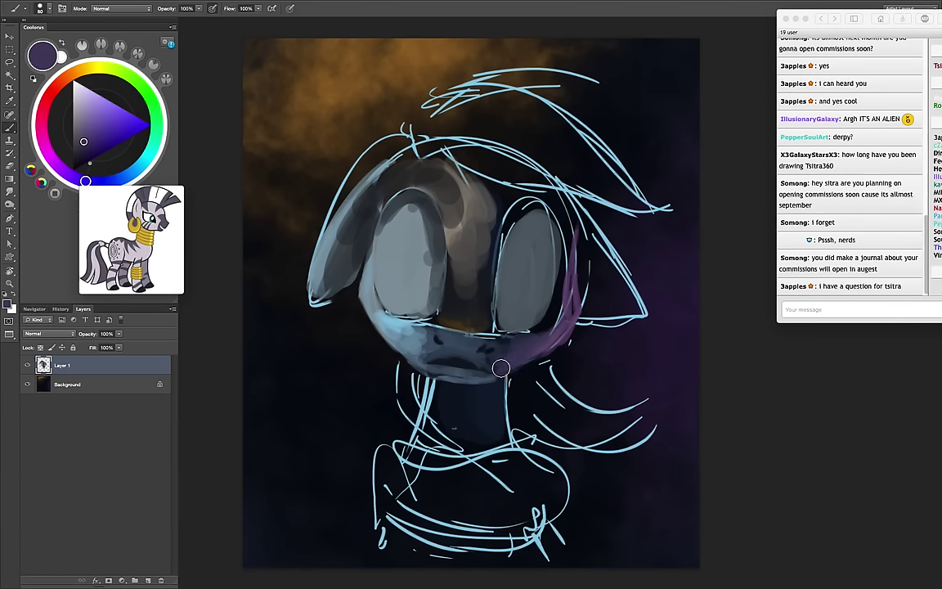
Mirror the canvas back and lighten the area between the eyes with a 125 px brush
{"action": "key", "text": "h"}
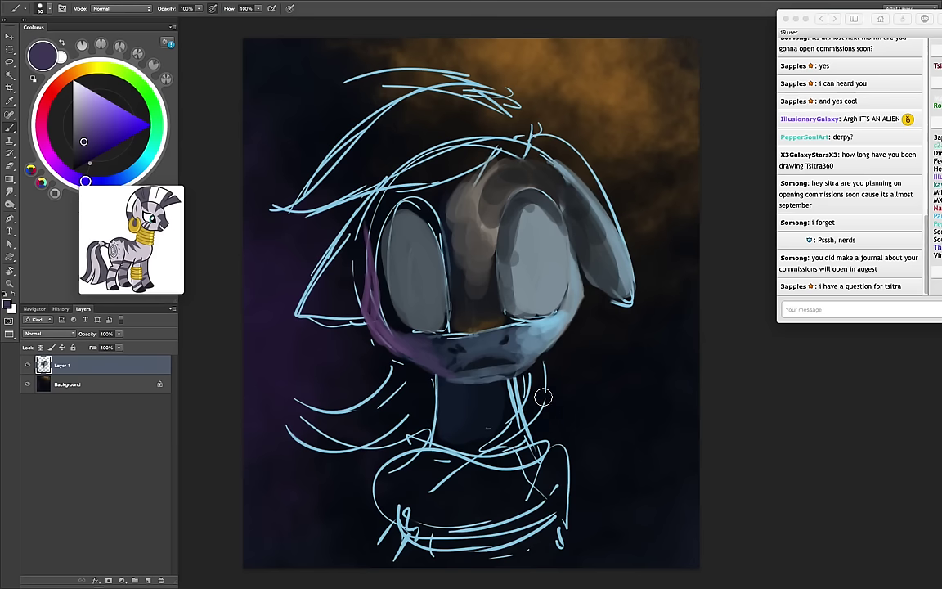
{"action": "left_click", "coordinate": [493, 258], "text": "alt"}
{"action": "key", "text": "bracketleft"}
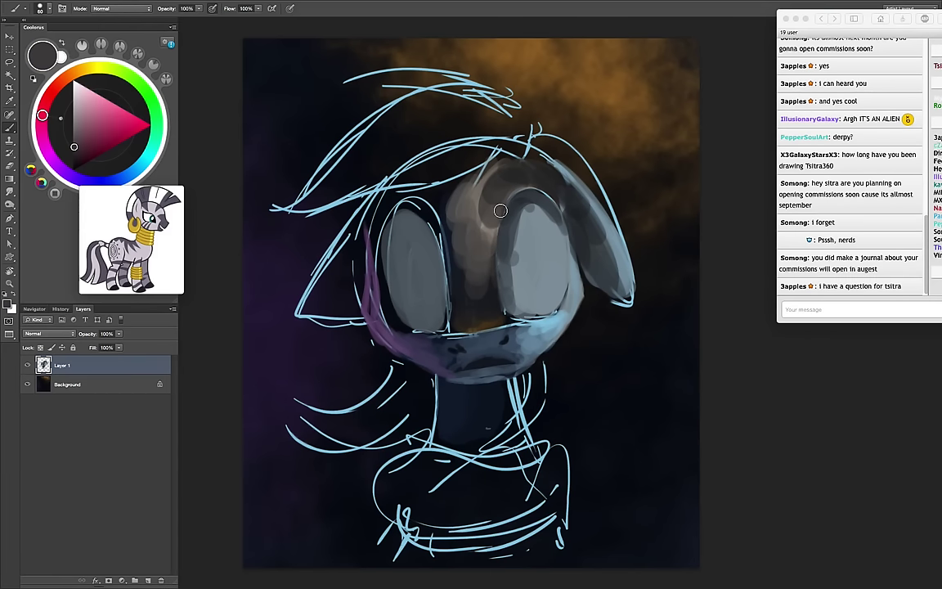
{"action": "left_click", "coordinate": [496, 284], "text": "alt"}
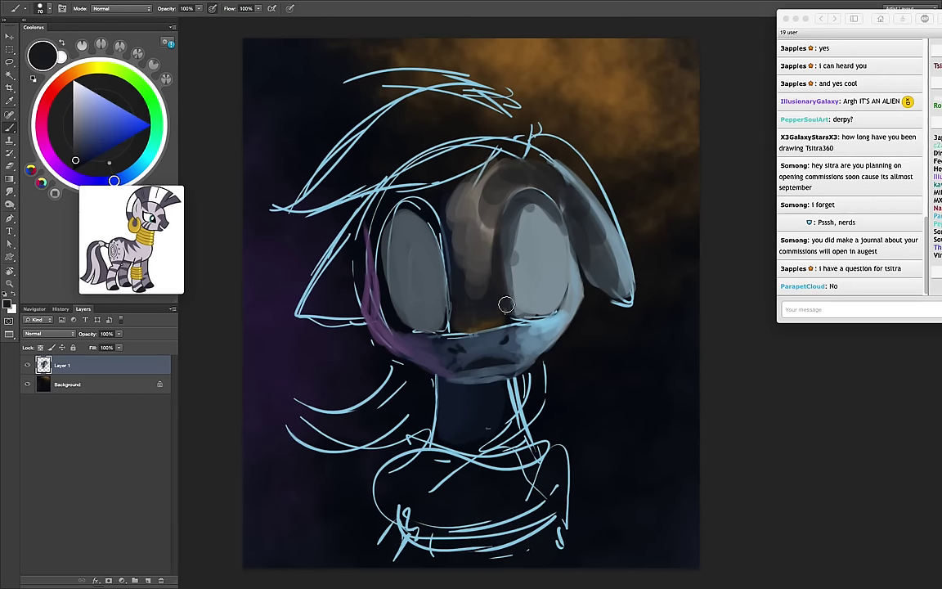
{"action": "key", "text": "bracketright"}
{"action": "key", "text": "bracketright"}
{"action": "key", "text": "bracketright"}
{"action": "left_click", "coordinate": [486, 263], "text": "alt"}
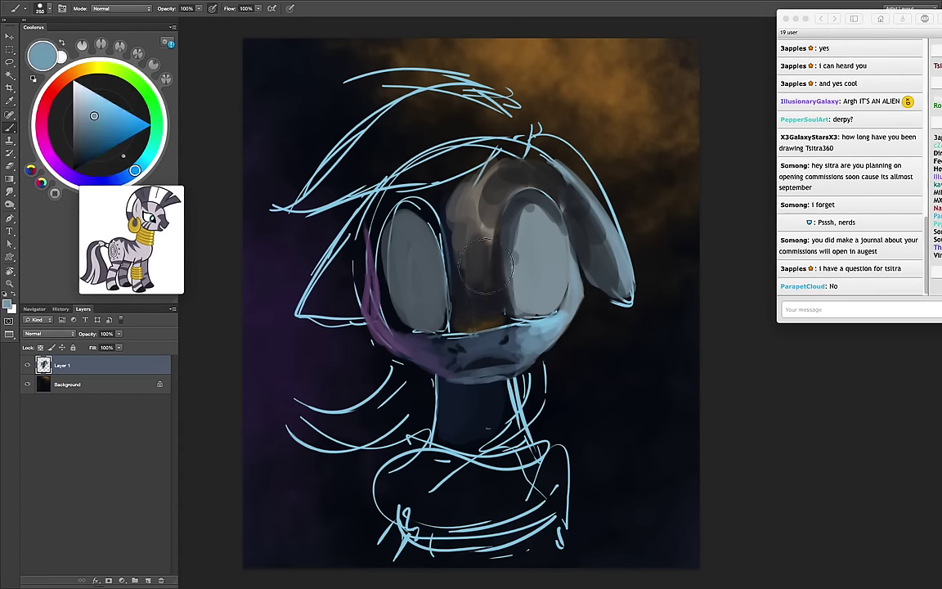
{"action": "left_click", "coordinate": [442, 266], "text": "alt"}
{"action": "key", "text": "bracketleft"}
{"action": "key", "text": "bracketleft"}
{"action": "key", "text": "bracketleft"}
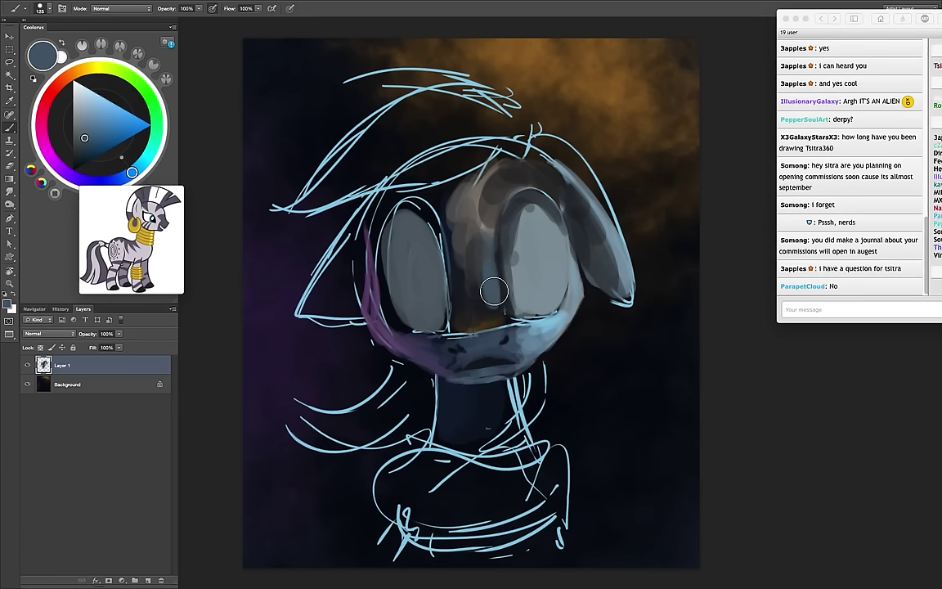
{"action": "left_click_drag", "start_coordinate": [494, 290], "coordinate": [442, 262]}
Darken, then smooth grey over the area between the eyes
{"action": "key", "text": "bracketright"}
{"action": "key", "text": "bracketright"}
{"action": "left_click", "coordinate": [480, 233], "text": "alt"}
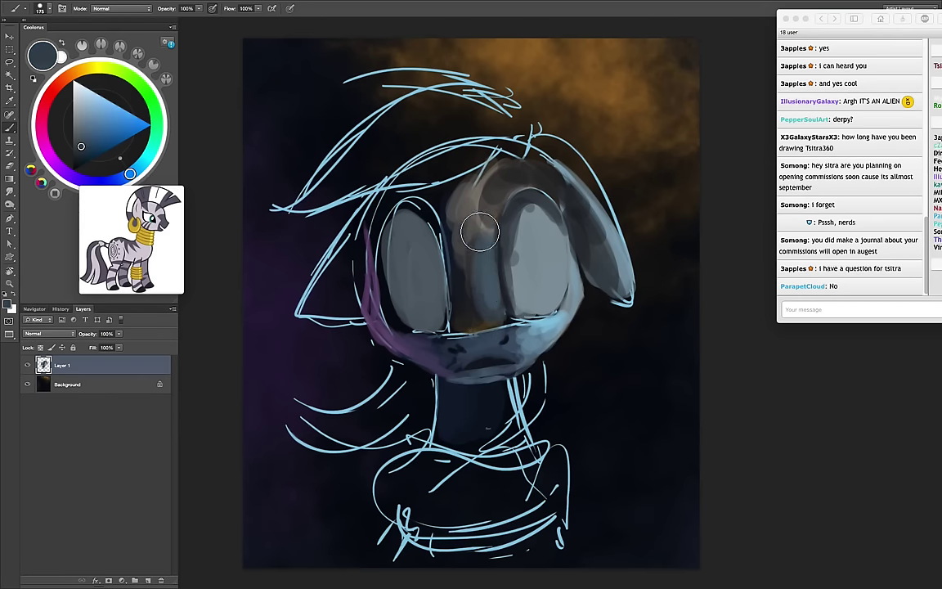
{"action": "left_click_drag", "start_coordinate": [480, 233], "coordinate": [479, 316]}
{"action": "key", "text": "bracketright"}
{"action": "key", "text": "bracketright"}
{"action": "key", "text": "bracketright"}
{"action": "left_click", "coordinate": [494, 231], "text": "alt"}
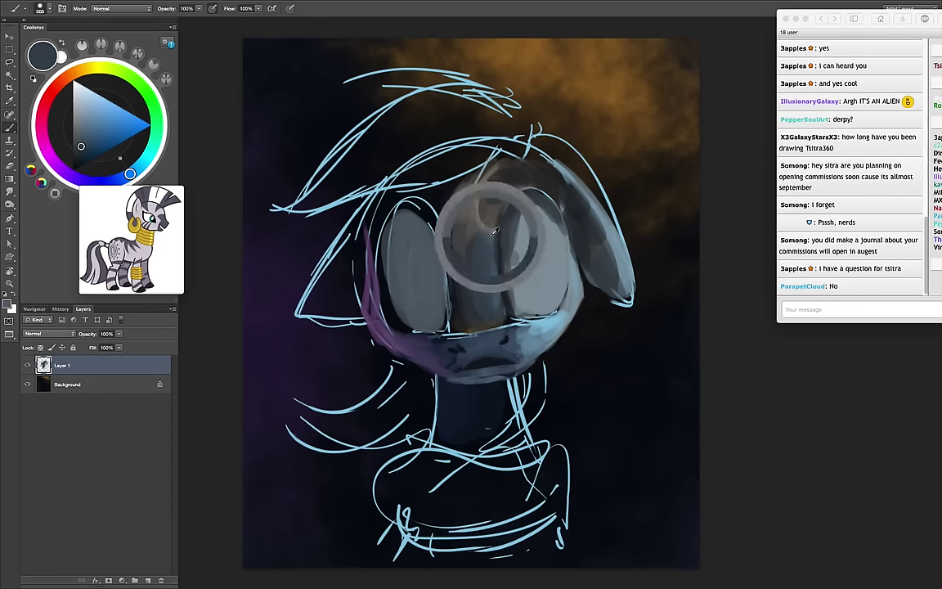
{"action": "left_click_drag", "start_coordinate": [494, 232], "coordinate": [467, 233]}
Repaint the upper head and right eye with a 400 px brush
{"action": "key", "text": "bracketright"}
{"action": "key", "text": "bracketright"}
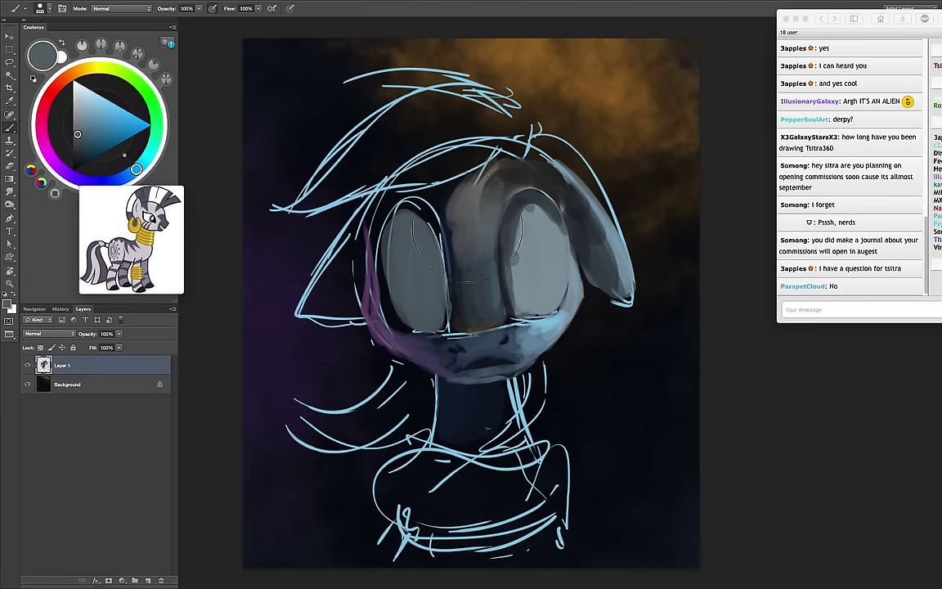
{"action": "key", "text": "bracketleft"}
{"action": "left_click_drag", "start_coordinate": [420, 141], "coordinate": [567, 188]}
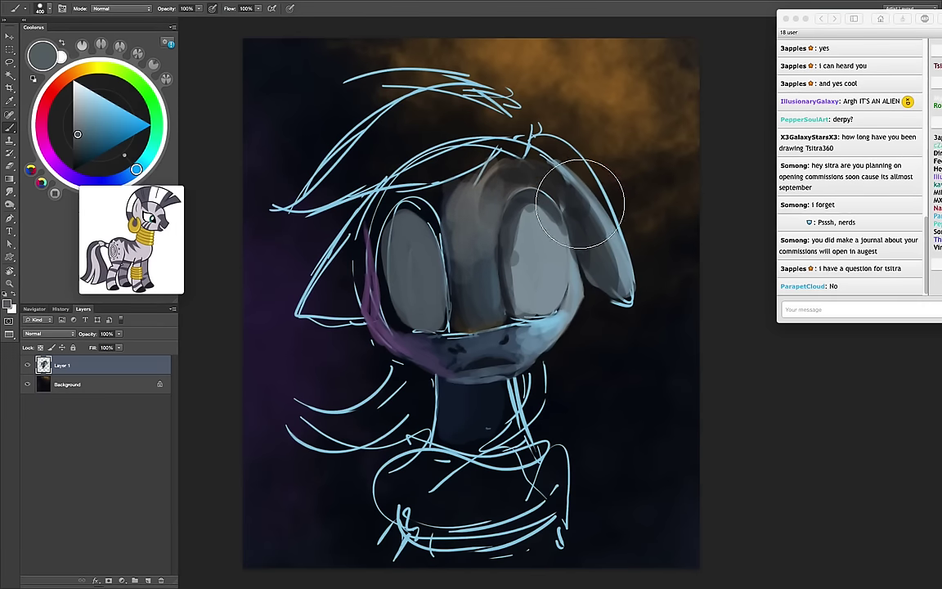
{"action": "left_click", "coordinate": [580, 293], "text": "alt"}
{"action": "key", "text": "bracketleft"}
{"action": "key", "text": "bracketleft"}
{"action": "key", "text": "bracketleft"}
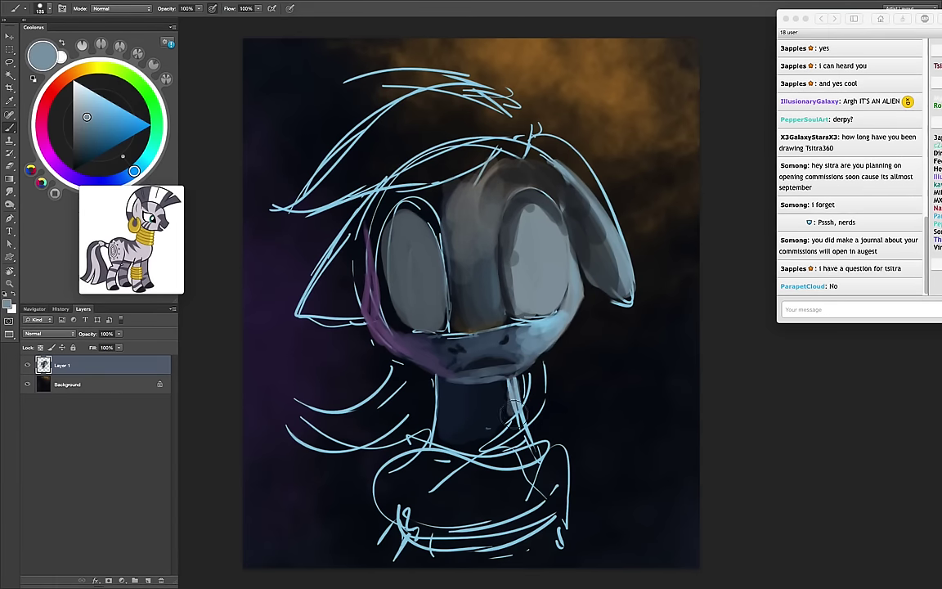
{"action": "key", "text": "bracketright"}
{"action": "key", "text": "bracketright"}
{"action": "key", "text": "bracketright"}
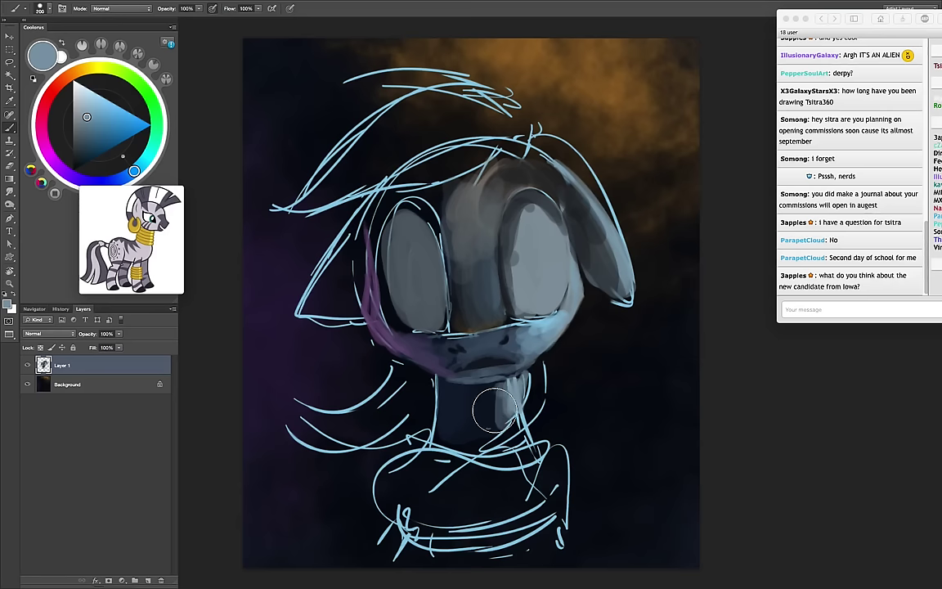
Repaint the neck lighter grey, then darken its left side and the jaw under the muzzle
{"action": "left_click", "coordinate": [444, 357], "text": "alt"}
{"action": "left_click_drag", "start_coordinate": [444, 358], "coordinate": [464, 429]}
{"action": "key", "text": "bracketleft"}
{"action": "key", "text": "bracketleft"}
{"action": "key", "text": "bracketleft"}
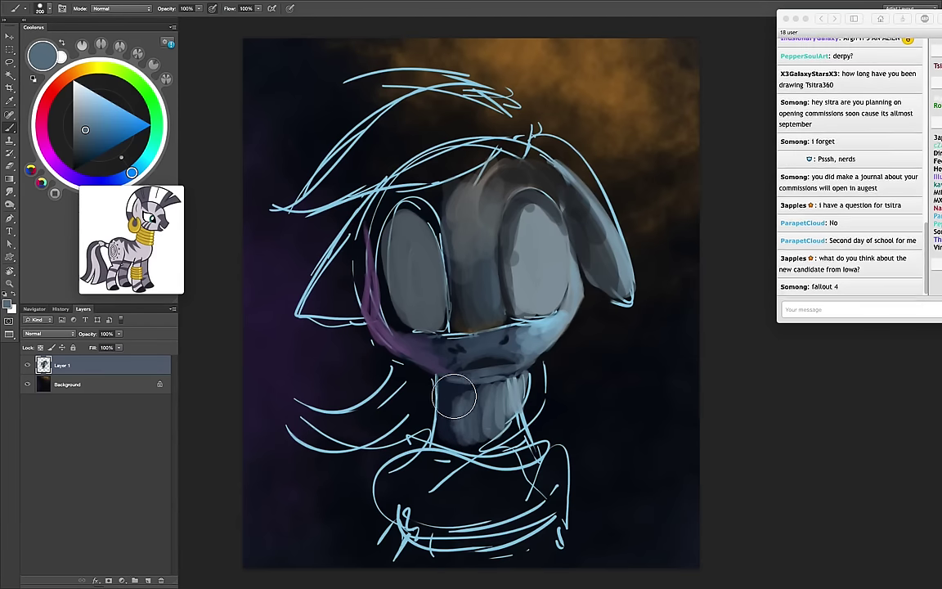
{"action": "left_click", "coordinate": [413, 360], "text": "alt"}
{"action": "left_click_drag", "start_coordinate": [449, 439], "coordinate": [421, 351]}
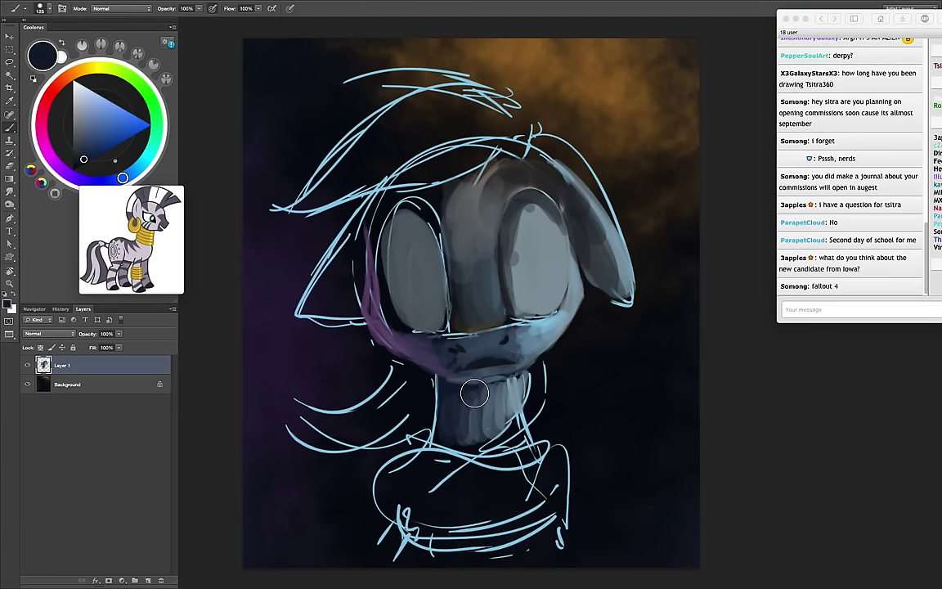
{"action": "left_click", "coordinate": [477, 371], "text": "alt"}
{"action": "left_click_drag", "start_coordinate": [485, 361], "coordinate": [503, 359]}
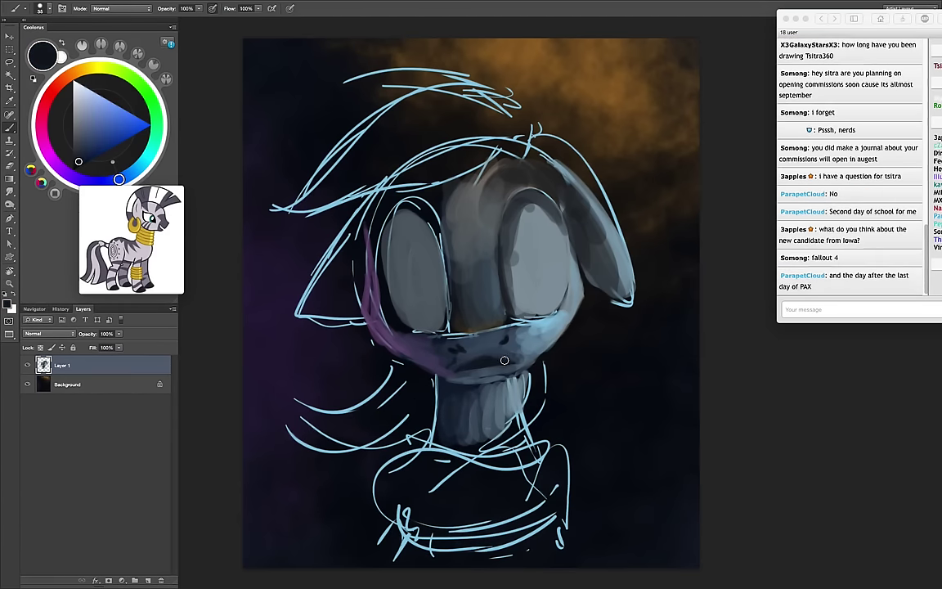
Sample dark navy shading tones at 80-200 px brush sizes and load a yellow hue
{"action": "left_click", "coordinate": [458, 375], "text": "alt"}
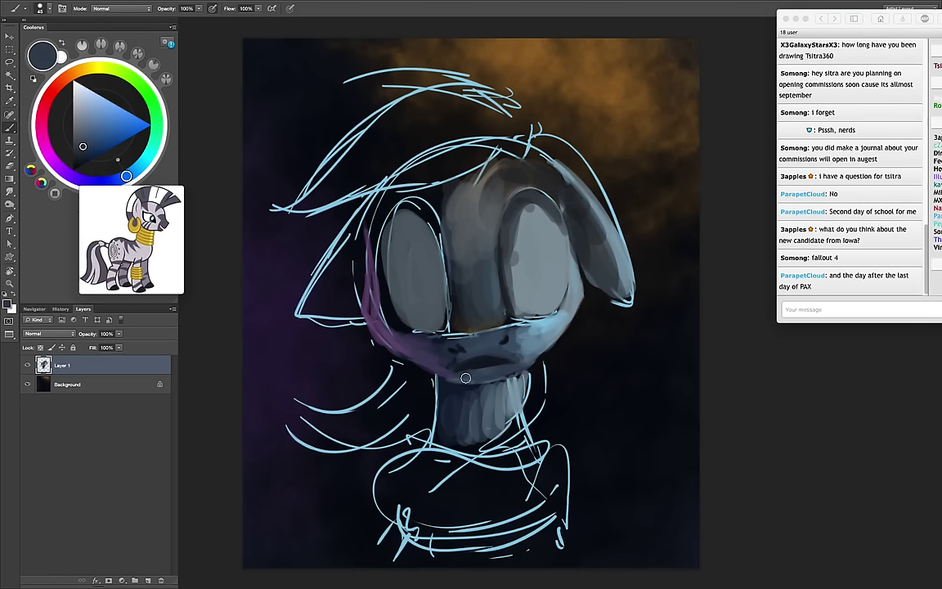
{"action": "left_click", "coordinate": [460, 354], "text": "alt"}
{"action": "key", "text": "bracketright"}
{"action": "key", "text": "bracketright"}
{"action": "key", "text": "bracketright"}
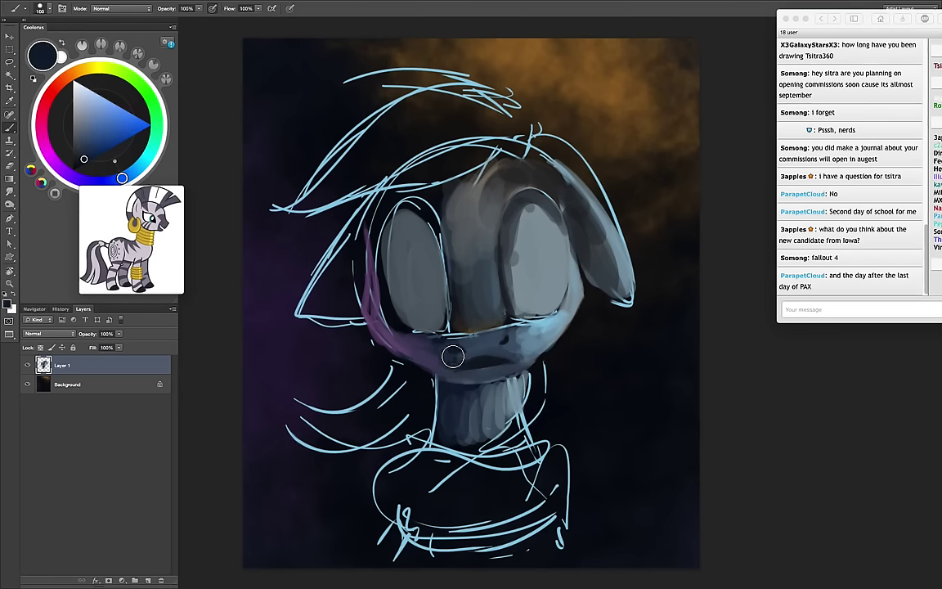
{"action": "left_click", "coordinate": [425, 342], "text": "alt"}
{"action": "key", "text": "bracketleft"}
{"action": "key", "text": "bracketleft"}
{"action": "key", "text": "bracketleft"}
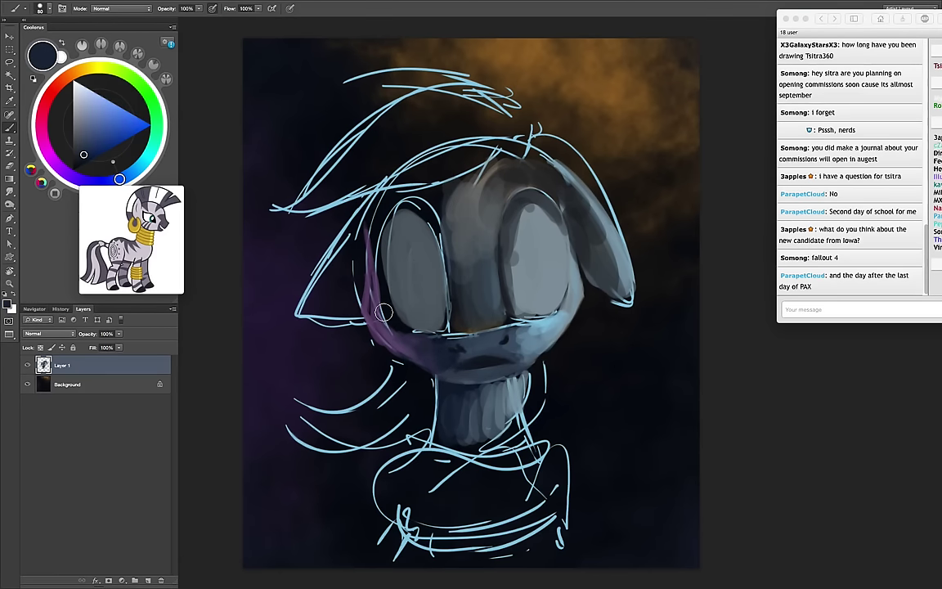
{"action": "key", "text": "bracketright"}
{"action": "key", "text": "bracketright"}
{"action": "key", "text": "bracketright"}
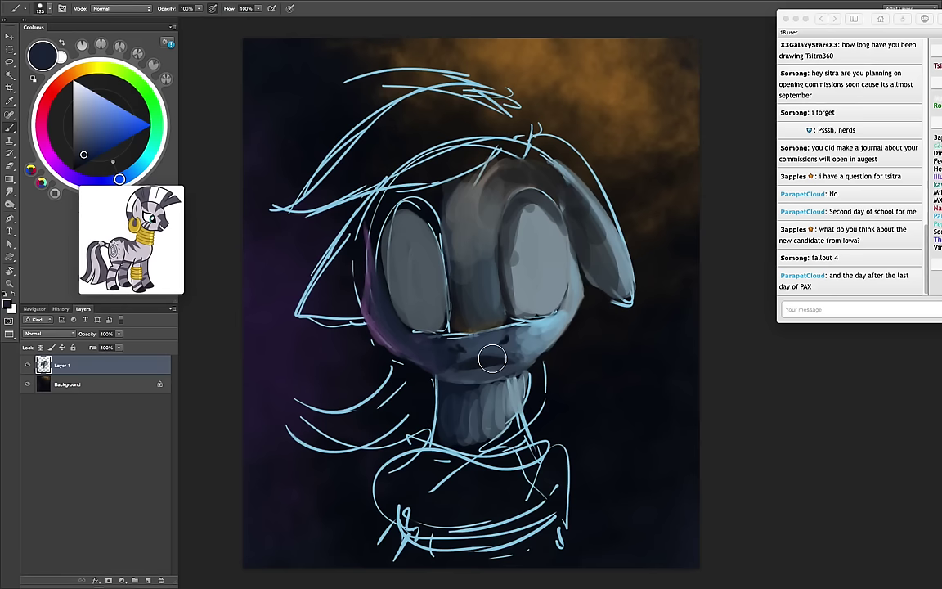
{"action": "left_click", "coordinate": [374, 284], "text": "alt"}
{"action": "key", "text": "bracketleft"}
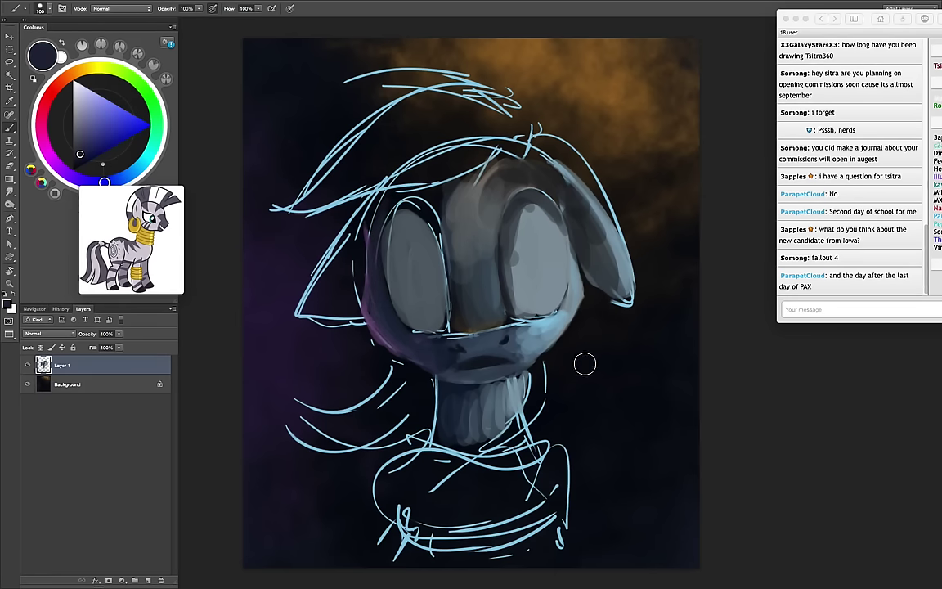
{"action": "left_click", "coordinate": [85, 69]}
Paint a pale-yellow forehead streak and sweep orange strokes across the mane
{"action": "left_click", "coordinate": [96, 107]}
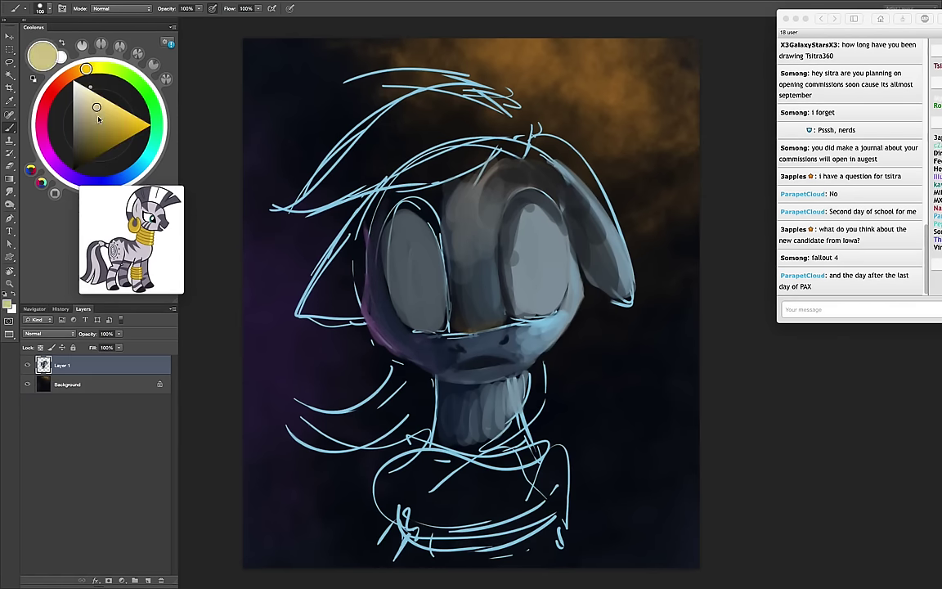
{"action": "key", "text": "bracketright"}
{"action": "key", "text": "bracketright"}
{"action": "key", "text": "bracketright"}
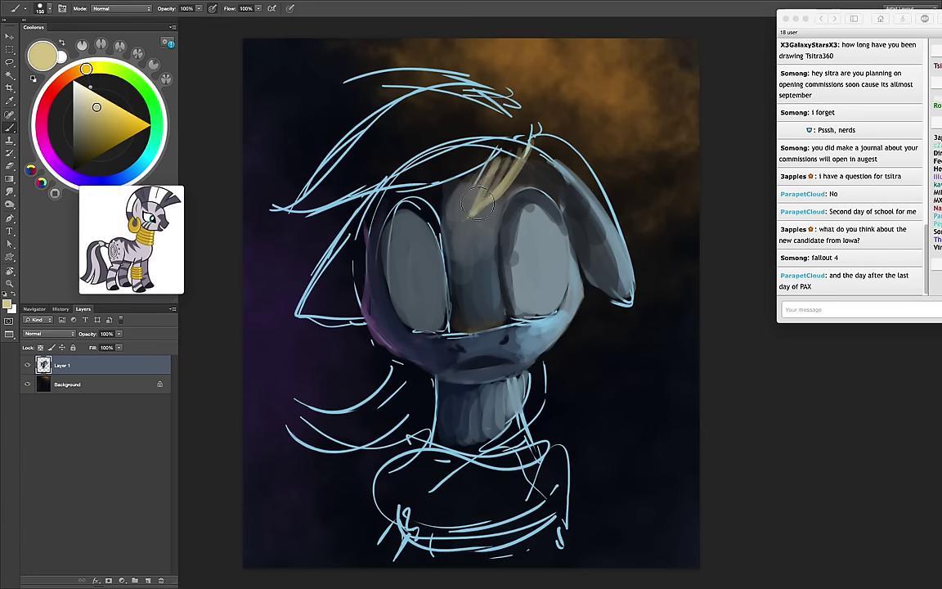
{"action": "left_click_drag", "start_coordinate": [473, 211], "coordinate": [515, 147]}
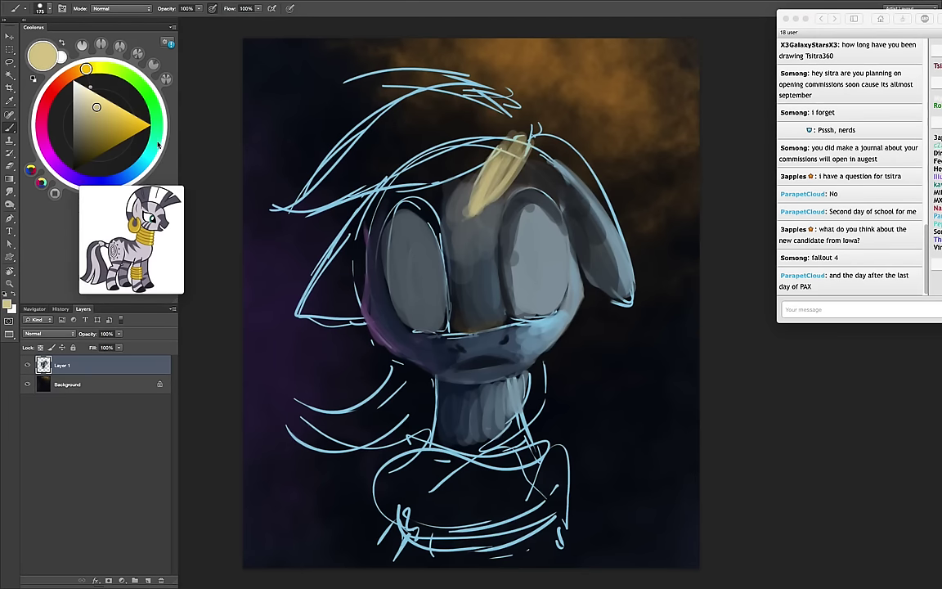
{"action": "left_click", "coordinate": [71, 76]}
{"action": "left_click", "coordinate": [111, 122]}
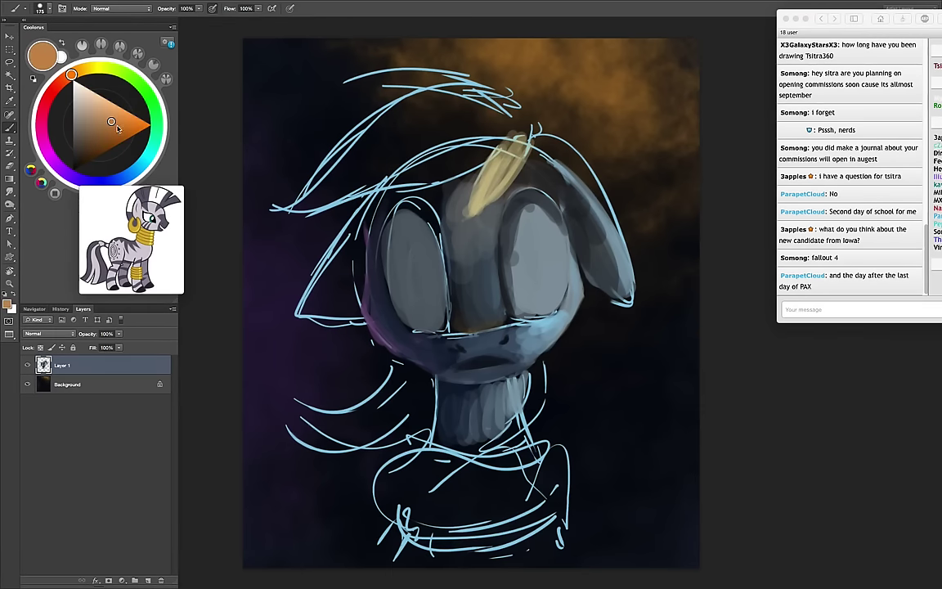
{"action": "mouse_move", "coordinate": [500, 128]}
{"action": "left_mouse_down"}
{"action": "mouse_move", "coordinate": [270, 205]}
{"action": "mouse_move", "coordinate": [352, 135]}
{"action": "mouse_move", "coordinate": [403, 127]}
{"action": "mouse_move", "coordinate": [311, 172]}
{"action": "mouse_move", "coordinate": [450, 106]}
{"action": "mouse_move", "coordinate": [327, 163]}
{"action": "mouse_move", "coordinate": [483, 115]}
{"action": "mouse_move", "coordinate": [327, 147]}
{"action": "left_mouse_up"}
{"action": "key", "text": "bracketright"}
{"action": "left_click_drag", "start_coordinate": [442, 123], "coordinate": [327, 164]}
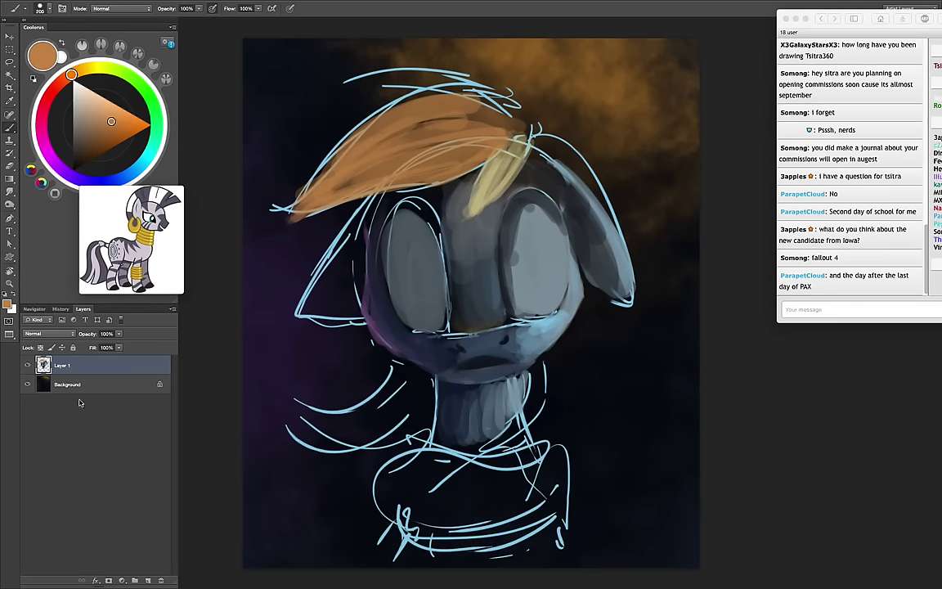
Add a red band along the mane's top with a 70 px brush, then sample grey-blue
{"action": "left_click_drag", "start_coordinate": [51, 93], "coordinate": [82, 115]}
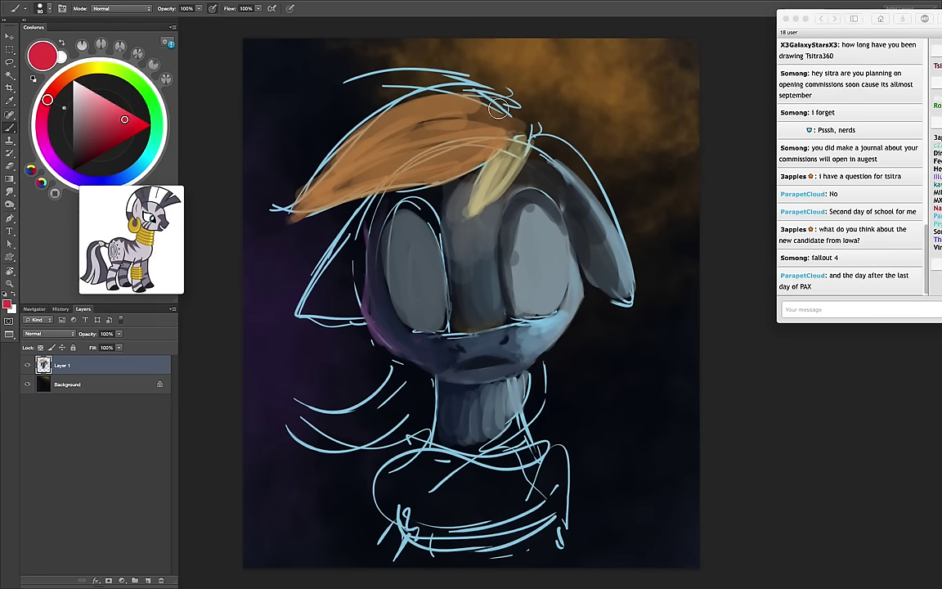
{"action": "key", "text": "bracketleft"}
{"action": "key", "text": "bracketleft"}
{"action": "left_click_drag", "start_coordinate": [498, 109], "coordinate": [368, 90]}
{"action": "left_click_drag", "start_coordinate": [425, 82], "coordinate": [327, 77]}
{"action": "mouse_move", "coordinate": [393, 78]}
{"action": "left_mouse_down"}
{"action": "mouse_move", "coordinate": [327, 89]}
{"action": "mouse_move", "coordinate": [522, 119]}
{"action": "mouse_move", "coordinate": [347, 73]}
{"action": "left_mouse_up"}
{"action": "left_click_drag", "start_coordinate": [441, 74], "coordinate": [320, 82]}
{"action": "left_click_drag", "start_coordinate": [414, 85], "coordinate": [481, 122]}
{"action": "key", "text": "bracketright"}
{"action": "key", "text": "bracketright"}
{"action": "key", "text": "bracketright"}
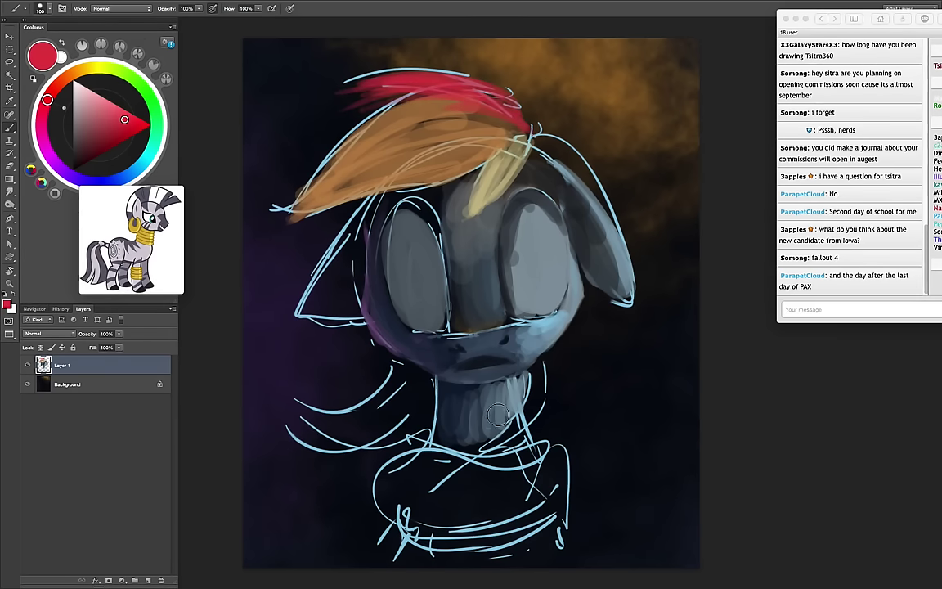
{"action": "left_click", "coordinate": [481, 244], "text": "alt"}
{"action": "key", "text": "bracketright"}
{"action": "key", "text": "bracketright"}
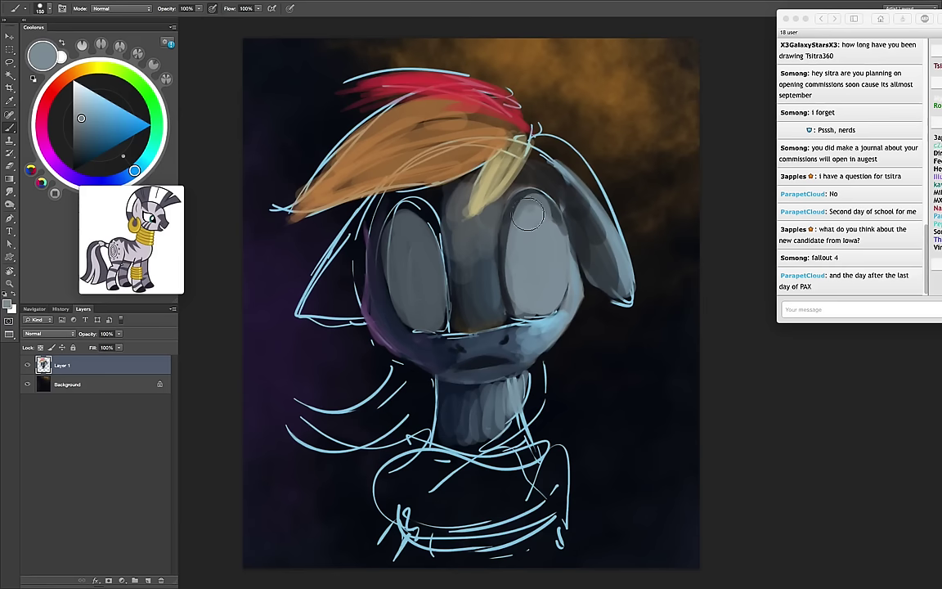
Brighten the right eye with pale blue-grey highlights using 175-250 px brushes
{"action": "left_click", "coordinate": [321, 220], "text": "alt"}
{"action": "key", "text": "bracketright"}
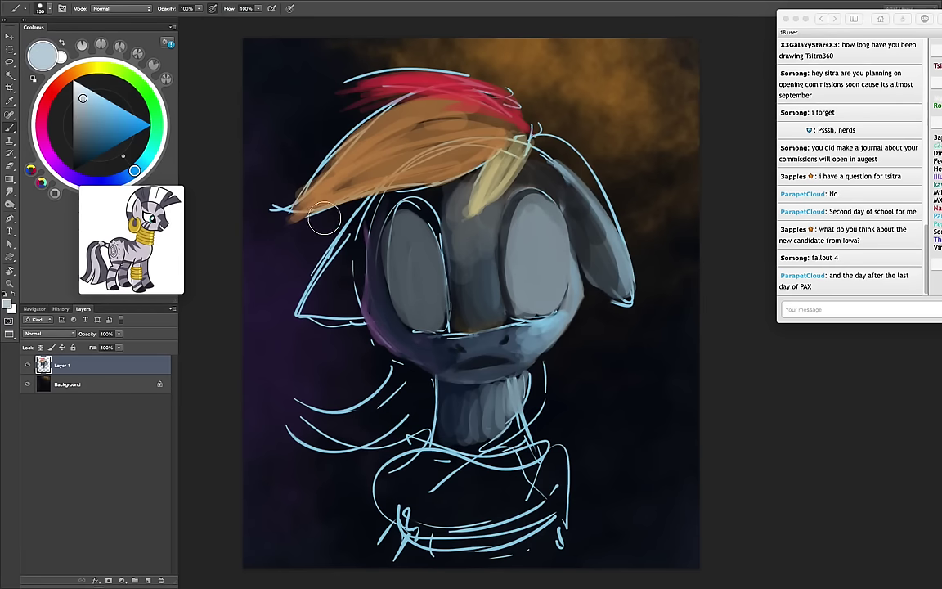
{"action": "left_click_drag", "start_coordinate": [548, 271], "coordinate": [538, 225]}
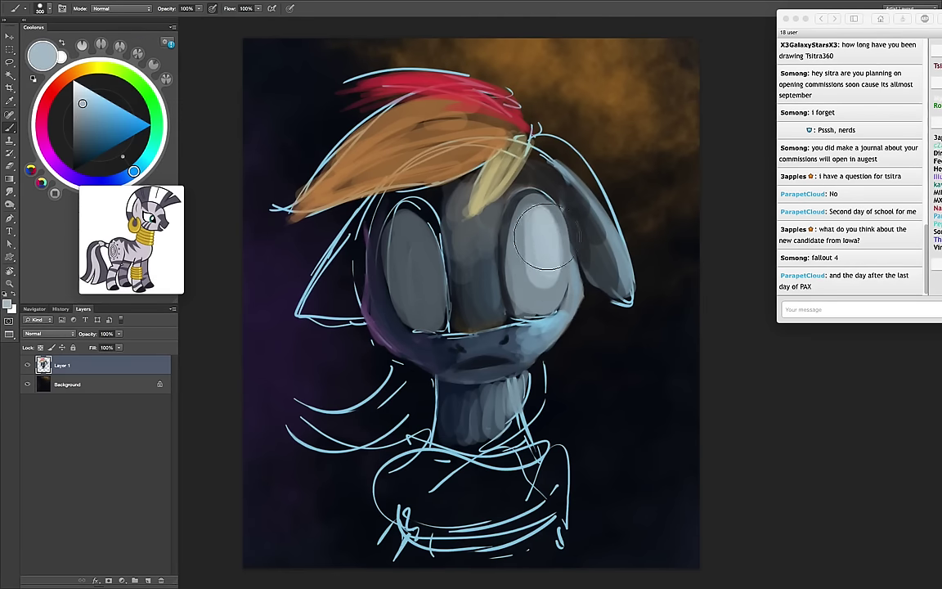
{"action": "key", "text": "bracketright"}
{"action": "key", "text": "bracketright"}
{"action": "left_click_drag", "start_coordinate": [551, 270], "coordinate": [541, 265]}
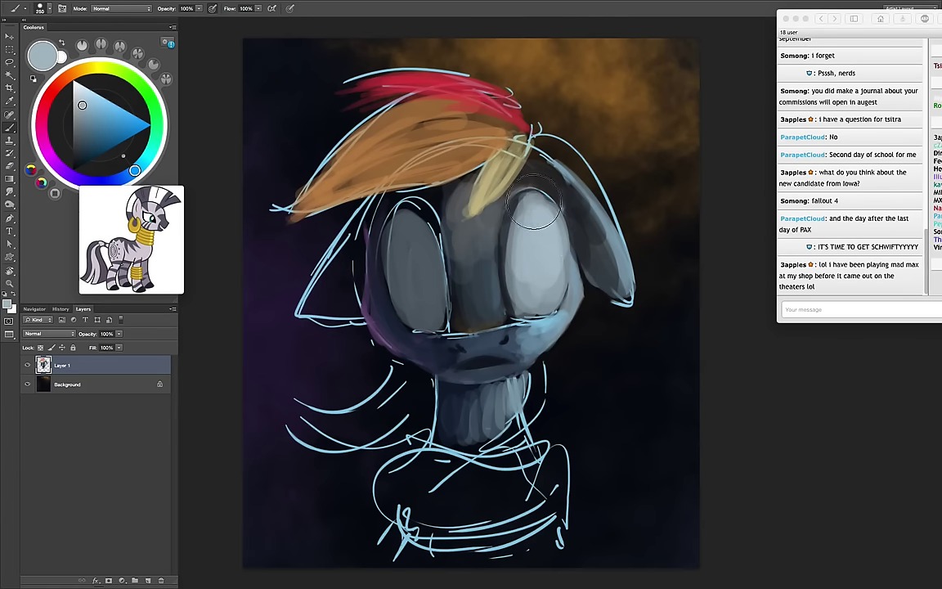
{"action": "left_click_drag", "start_coordinate": [541, 265], "coordinate": [539, 316]}
Pick a pink tone, then paint the left eye a darker greyish purple
{"action": "left_click", "coordinate": [52, 160]}
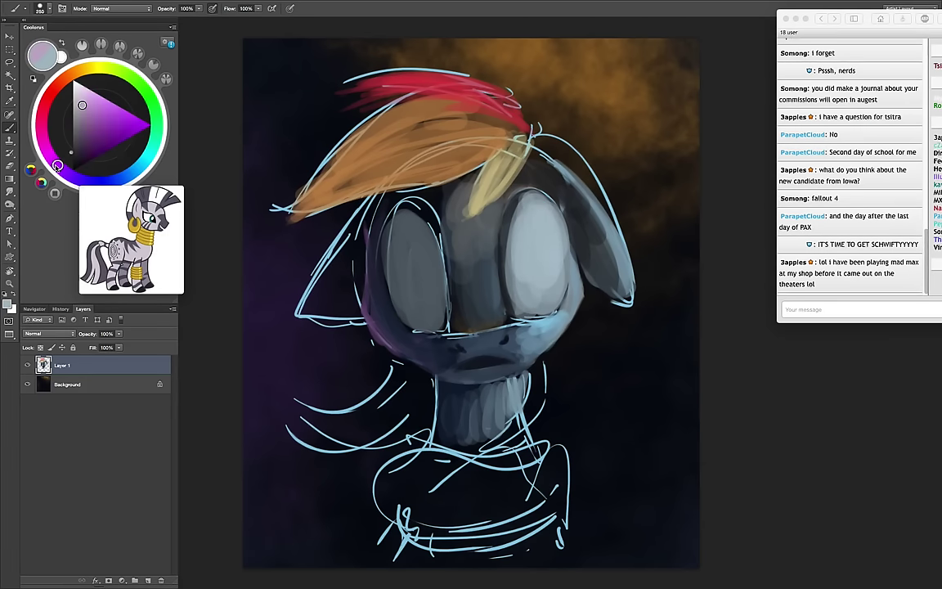
{"action": "left_click", "coordinate": [86, 97]}
{"action": "key", "text": "bracketleft"}
{"action": "key", "text": "bracketleft"}
{"action": "key", "text": "bracketleft"}
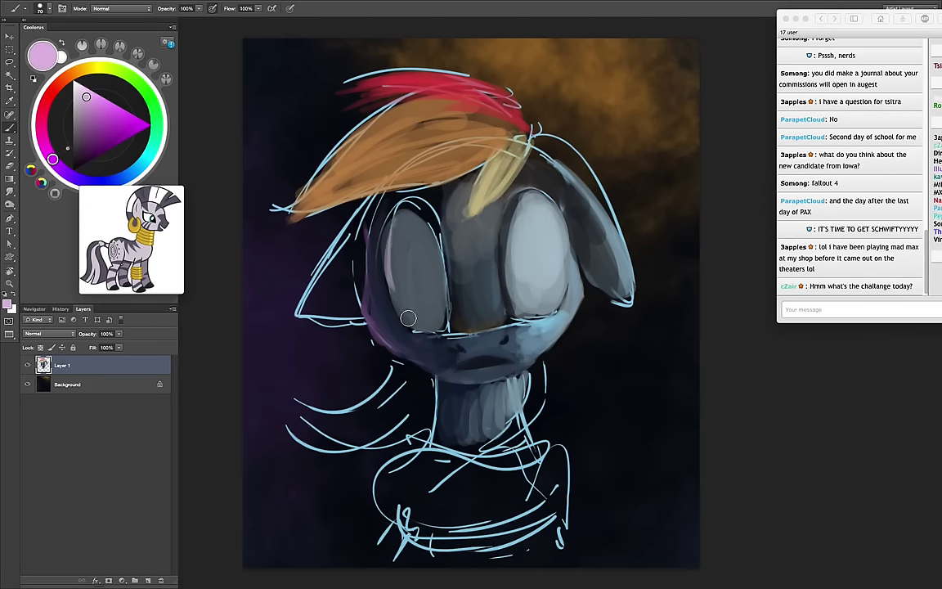
{"action": "left_click", "coordinate": [401, 292], "text": "alt"}
{"action": "mouse_move", "coordinate": [358, 204]}
{"action": "left_mouse_down"}
{"action": "mouse_move", "coordinate": [364, 298]}
{"action": "mouse_move", "coordinate": [397, 317]}
{"action": "left_mouse_up"}
{"action": "key", "text": "bracketright"}
{"action": "key", "text": "bracketright"}
{"action": "left_click", "coordinate": [421, 311], "text": "alt"}
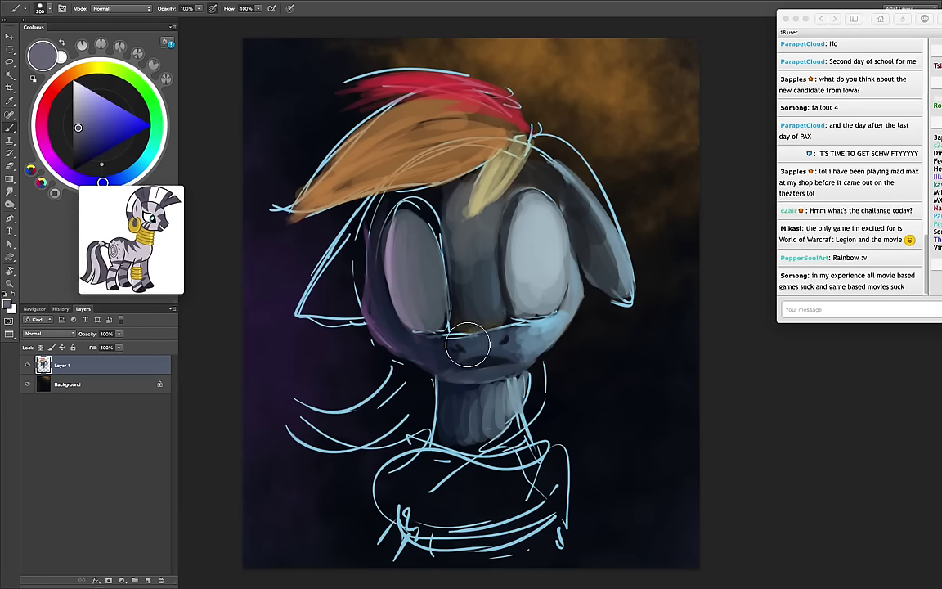
Mirror the canvas and paint a purple strand down the right side of the head
{"action": "key", "text": "h"}
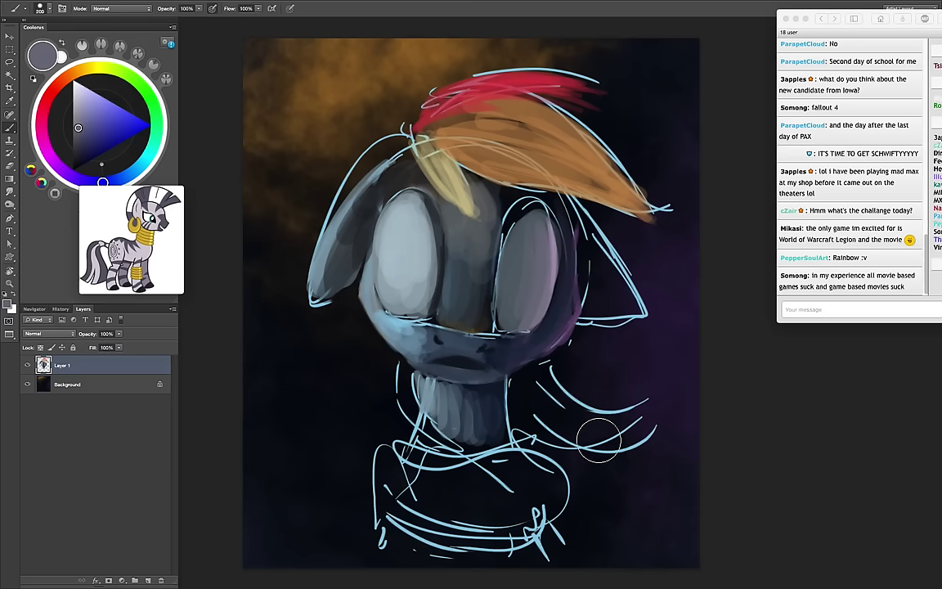
{"action": "key", "text": "e"}
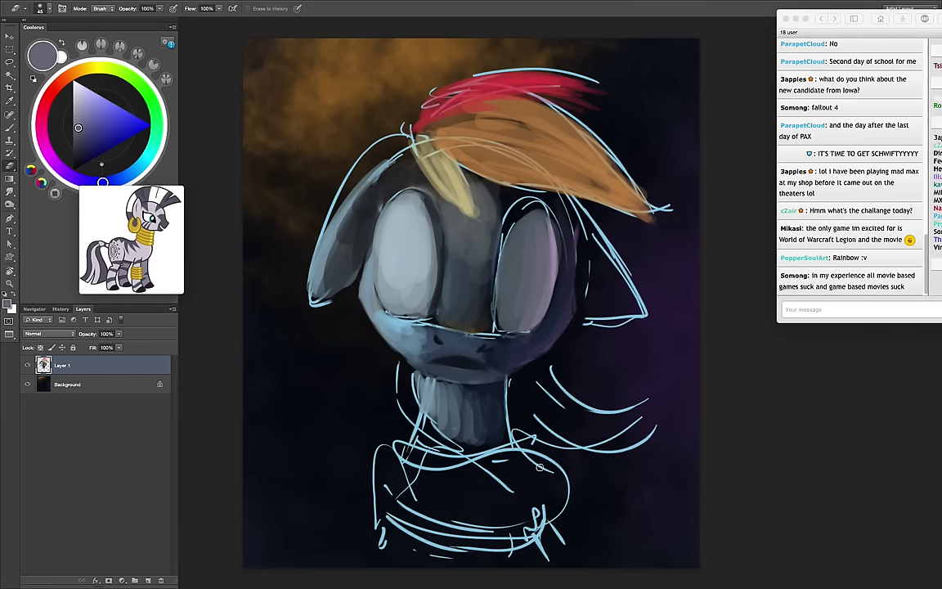
{"action": "key", "text": "b"}
{"action": "left_click", "coordinate": [518, 216], "text": "alt"}
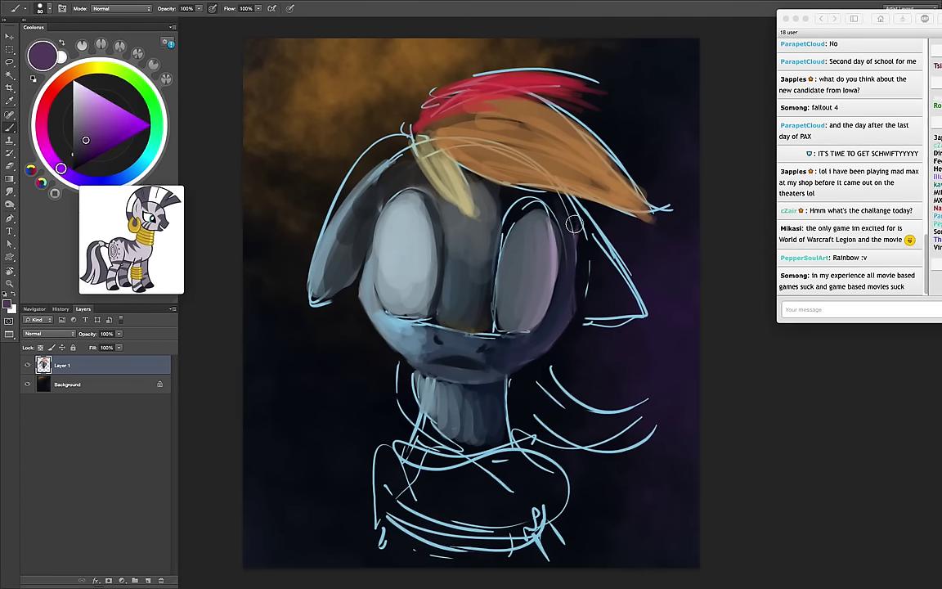
{"action": "key", "text": "bracketleft"}
{"action": "left_click_drag", "start_coordinate": [577, 202], "coordinate": [606, 315]}
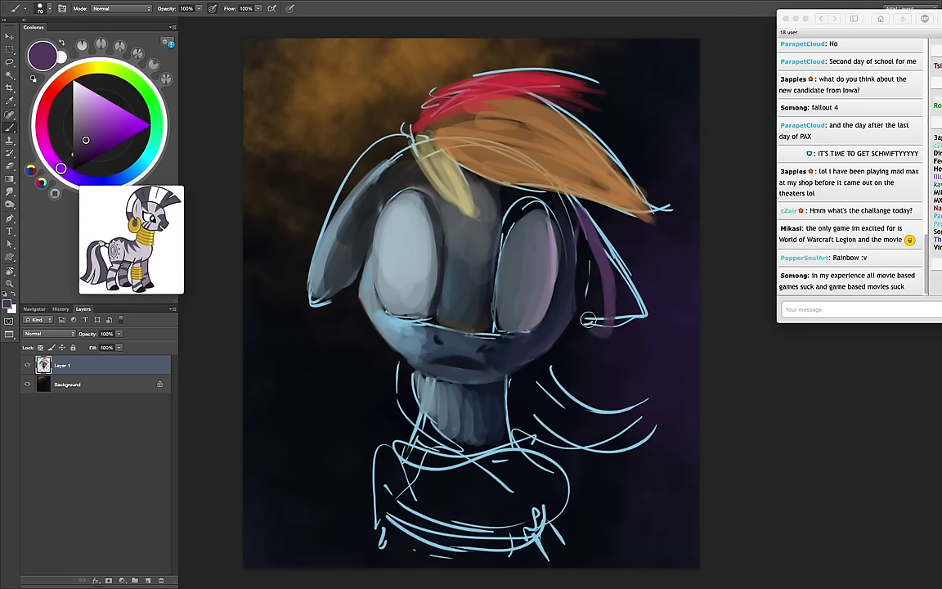
Sample darker and existing purples for the neck shading, enlarging the brush
{"action": "left_click", "coordinate": [578, 219], "text": "alt"}
{"action": "key", "text": "bracketleft"}
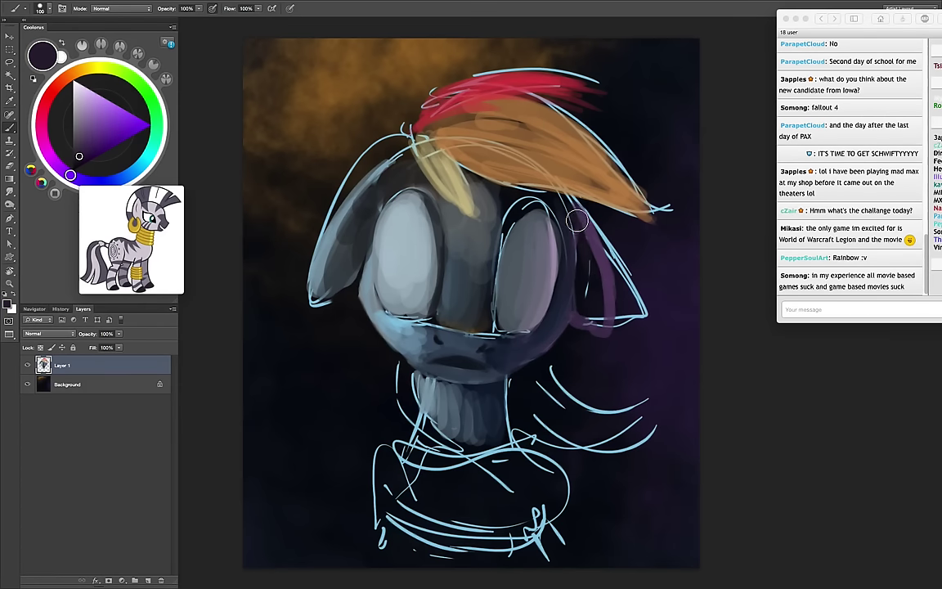
{"action": "left_click", "coordinate": [603, 276], "text": "alt"}
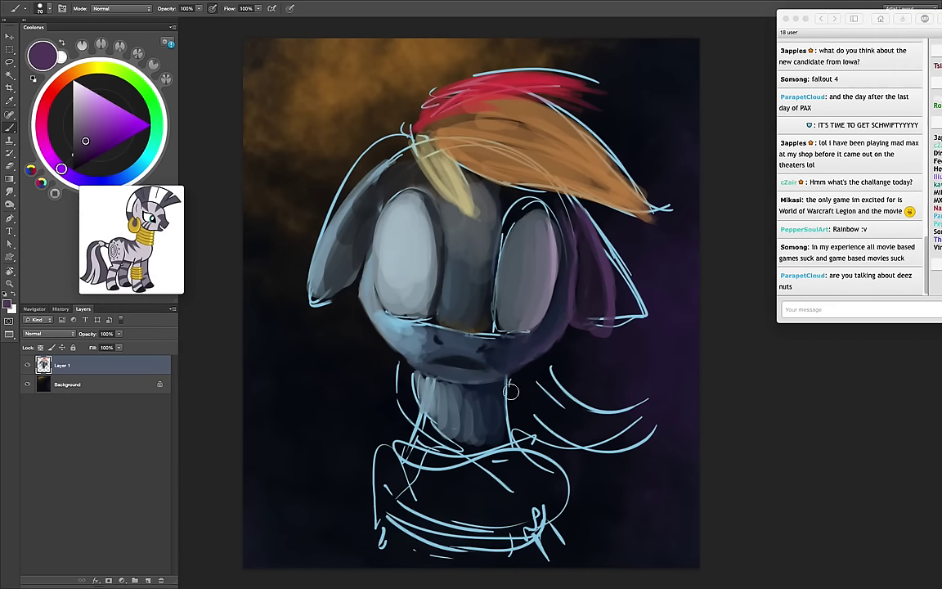
{"action": "key", "text": "bracketright"}
{"action": "key", "text": "bracketright"}
{"action": "key", "text": "bracketright"}
{"action": "key", "text": "bracketright"}
{"action": "key", "text": "bracketright"}
{"action": "key", "text": "bracketright"}
{"action": "key", "text": "bracketright"}
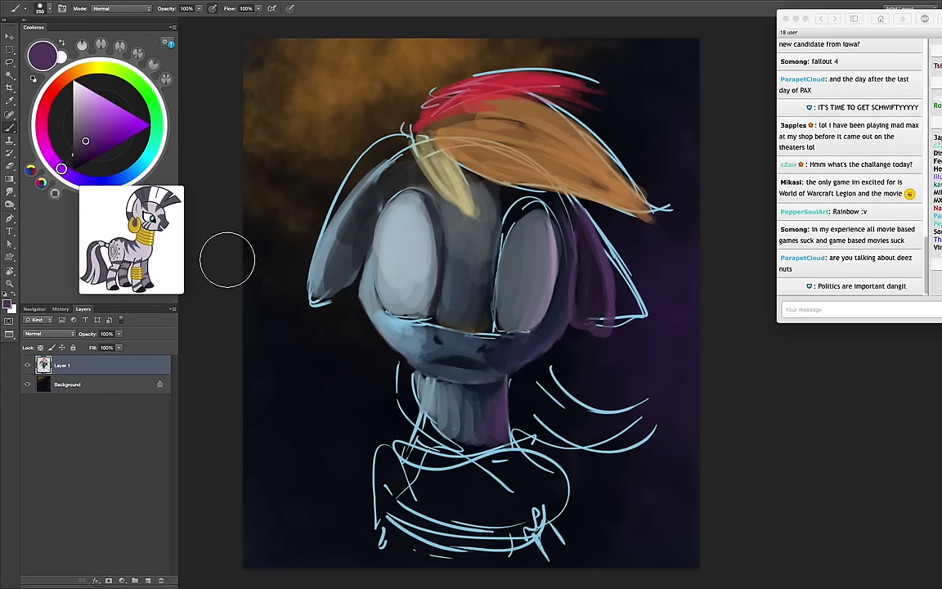
Paint a dark red scarf over the chest, extending it up toward the neck
{"action": "left_click_drag", "start_coordinate": [40, 128], "coordinate": [50, 95]}
{"action": "left_click", "coordinate": [87, 150]}
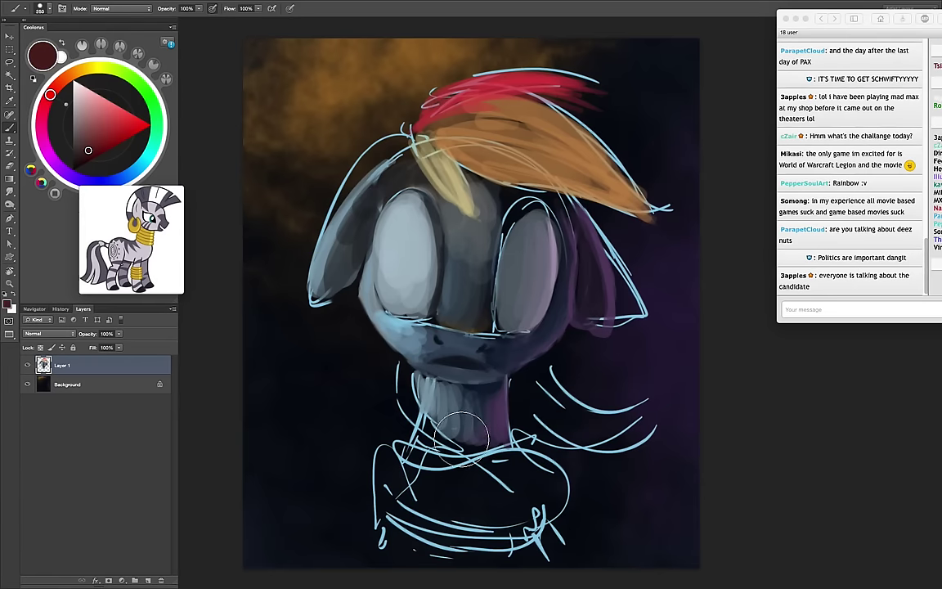
{"action": "key", "text": "bracketright"}
{"action": "key", "text": "bracketright"}
{"action": "mouse_move", "coordinate": [425, 475]}
{"action": "left_mouse_down"}
{"action": "mouse_move", "coordinate": [474, 507]}
{"action": "mouse_move", "coordinate": [491, 491]}
{"action": "mouse_move", "coordinate": [434, 494]}
{"action": "left_mouse_up"}
{"action": "key", "text": "bracketleft"}
{"action": "key", "text": "bracketleft"}
{"action": "key", "text": "bracketleft"}
{"action": "key", "text": "bracketleft"}
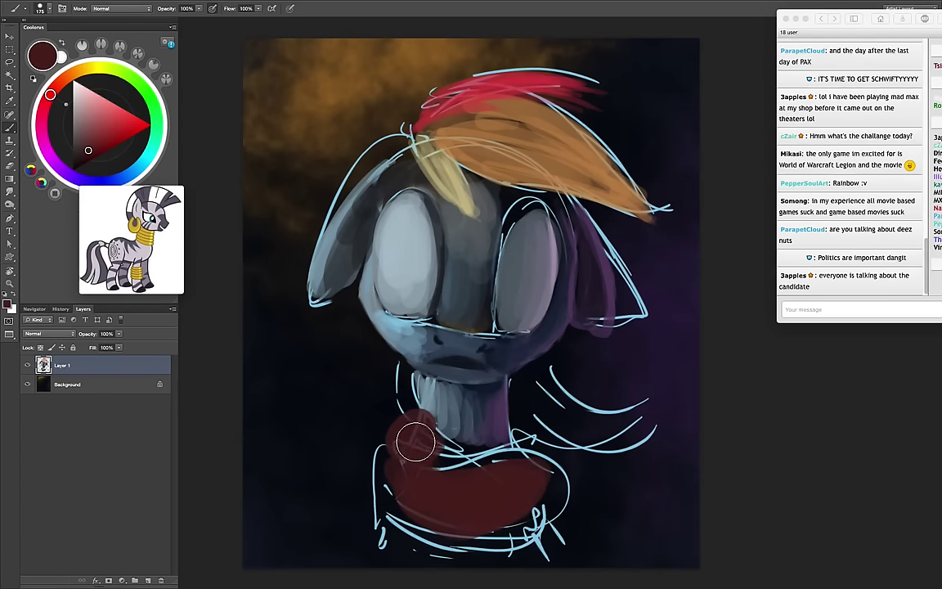
{"action": "mouse_move", "coordinate": [414, 442]}
{"action": "left_mouse_down"}
{"action": "mouse_move", "coordinate": [437, 452]}
{"action": "mouse_move", "coordinate": [349, 511]}
{"action": "mouse_move", "coordinate": [341, 537]}
{"action": "mouse_move", "coordinate": [358, 537]}
{"action": "mouse_move", "coordinate": [412, 488]}
{"action": "left_mouse_up"}
{"action": "key", "text": "bracketright"}
{"action": "key", "text": "bracketright"}
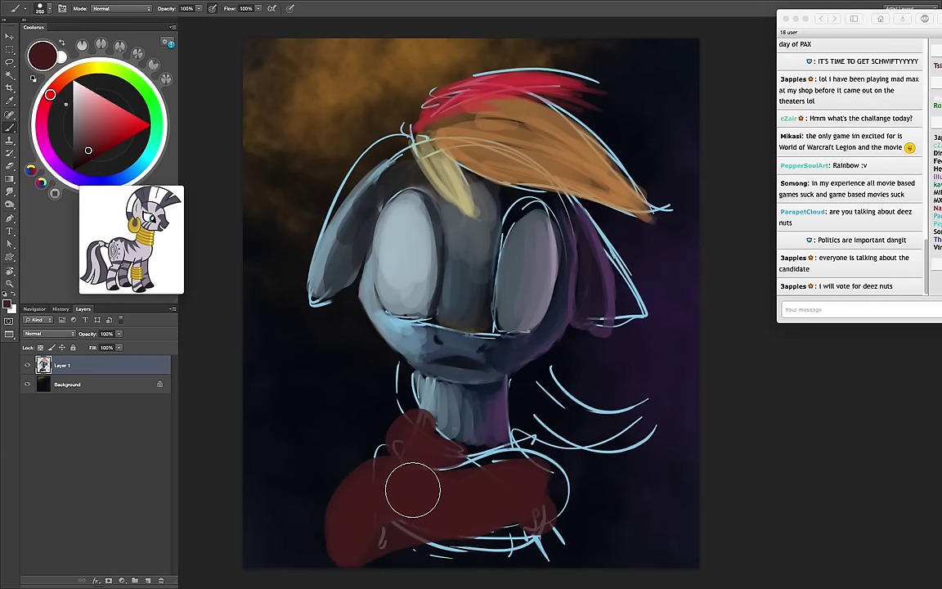
{"action": "key", "text": "bracketleft"}
{"action": "key", "text": "bracketleft"}
{"action": "key", "text": "bracketleft"}
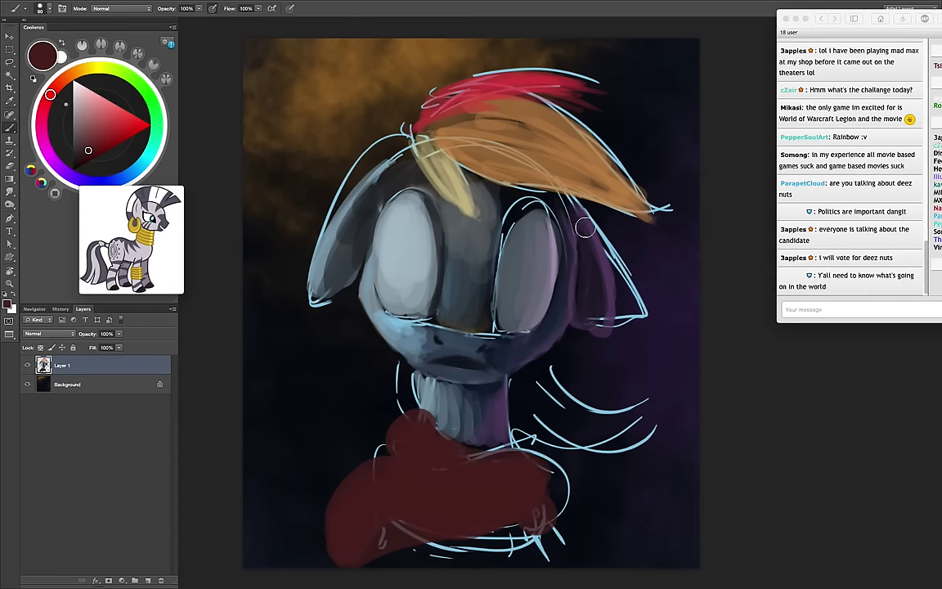
{"action": "left_click", "coordinate": [65, 170]}
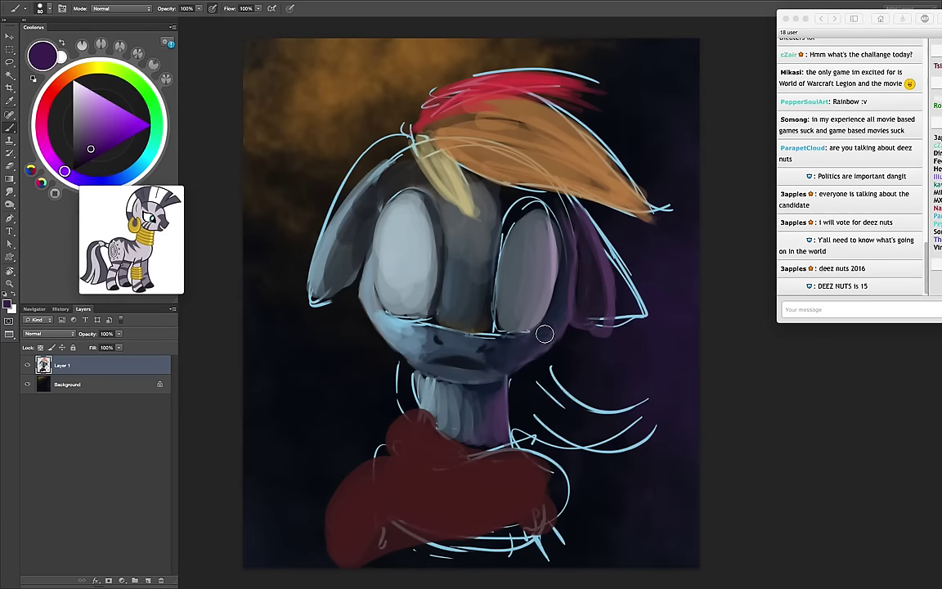
Paint dark purple pupils in the right and left eyes
{"action": "key", "text": "bracketleft"}
{"action": "key", "text": "bracketleft"}
{"action": "key", "text": "bracketleft"}
{"action": "left_click_drag", "start_coordinate": [520, 260], "coordinate": [522, 287]}
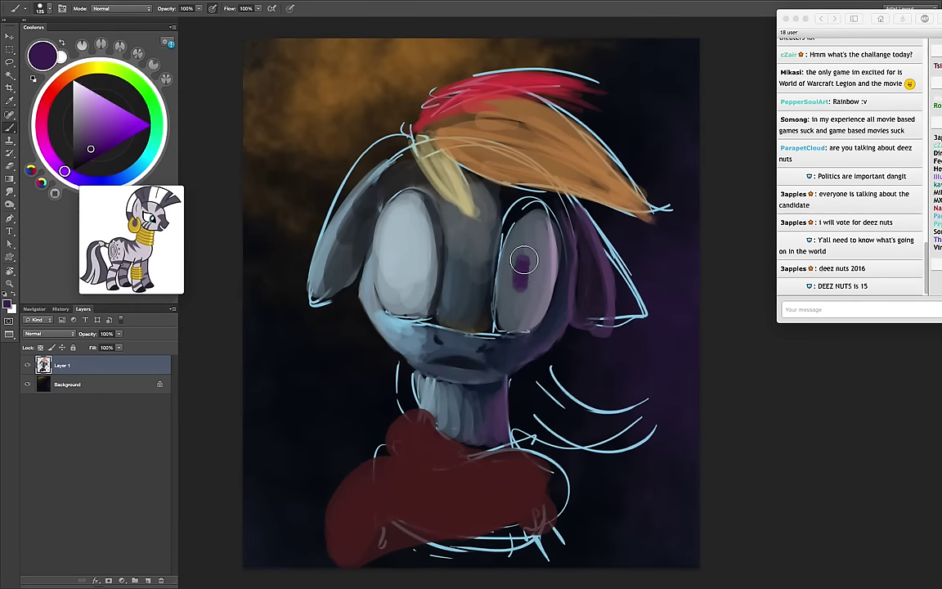
{"action": "key", "text": "bracketright"}
{"action": "left_click_drag", "start_coordinate": [420, 251], "coordinate": [420, 270]}
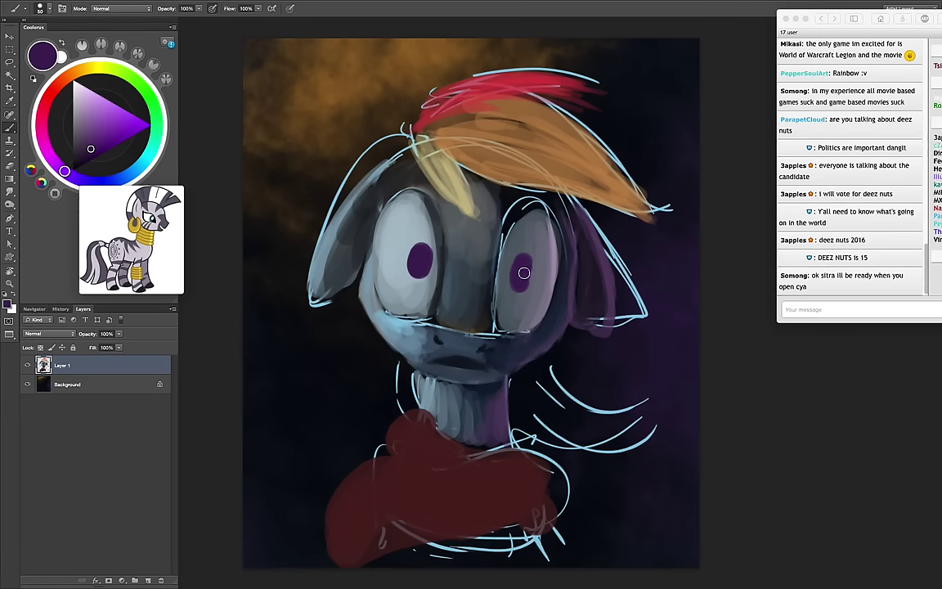
Sample blue-grey and dark grey tones from the muzzle and face, resizing the brush
{"action": "left_click", "coordinate": [413, 359], "text": "alt"}
{"action": "key", "text": "bracketright"}
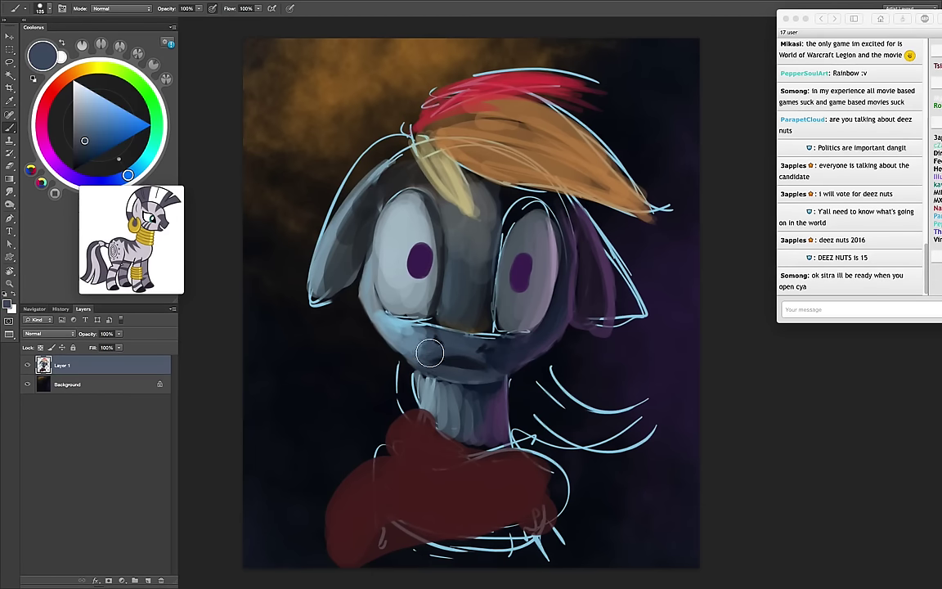
{"action": "key", "text": "bracketright"}
{"action": "key", "text": "bracketleft"}
{"action": "key", "text": "bracketleft"}
{"action": "key", "text": "bracketleft"}
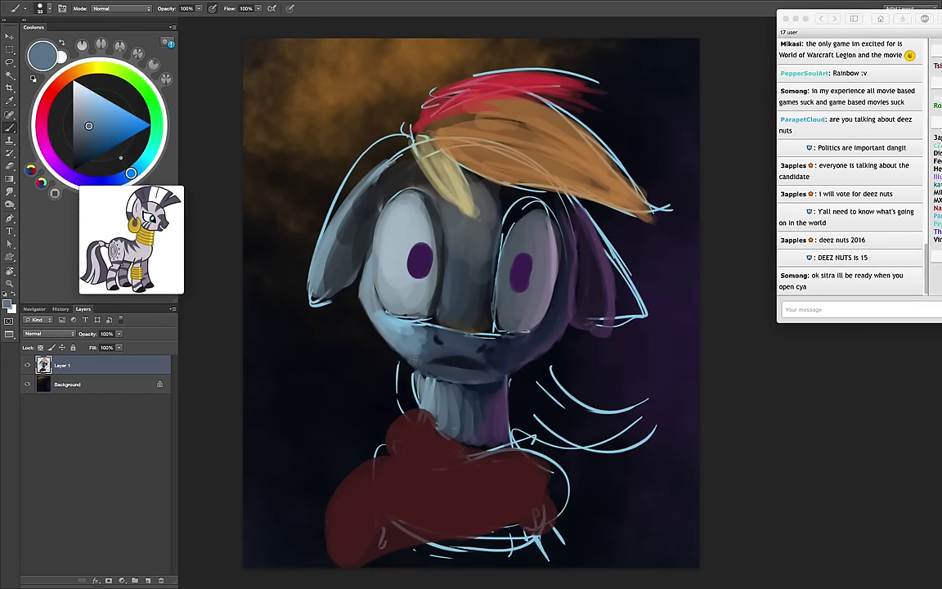
{"action": "key", "text": "bracketright"}
{"action": "left_click", "coordinate": [386, 301], "text": "alt"}
{"action": "key", "text": "bracketright"}
{"action": "key", "text": "bracketright"}
{"action": "key", "text": "bracketright"}
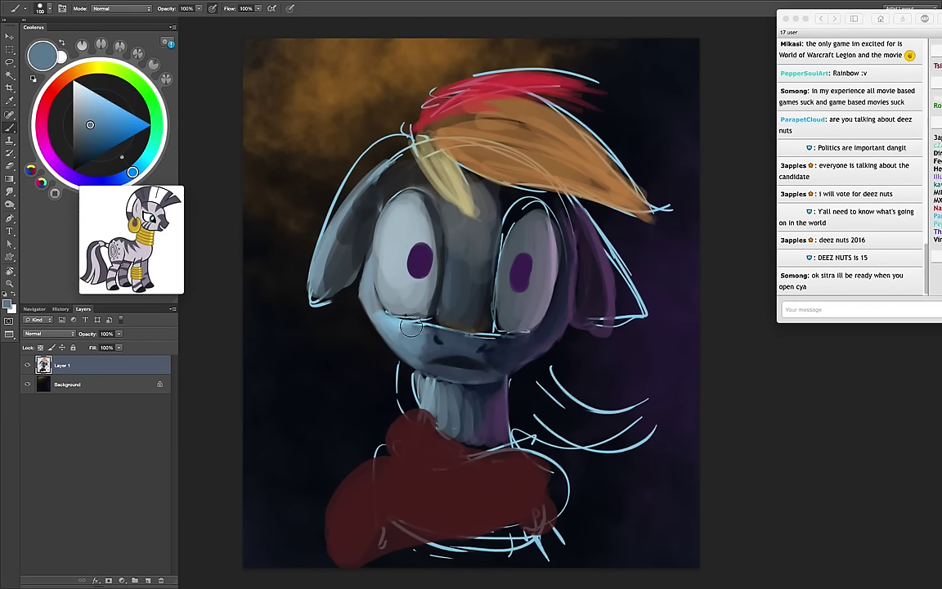
{"action": "left_click", "coordinate": [411, 325], "text": "alt"}
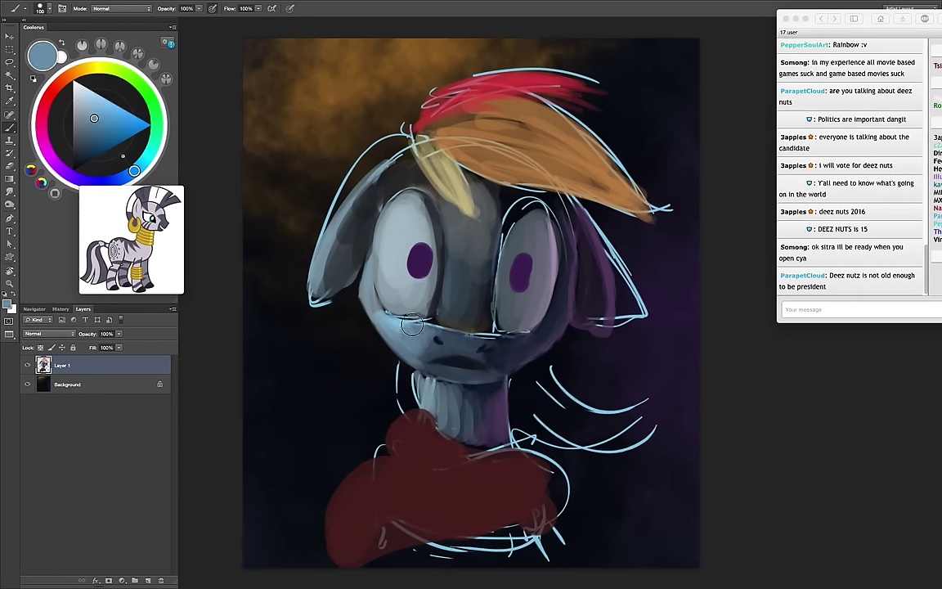
{"action": "key", "text": "bracketleft"}
{"action": "left_click", "coordinate": [440, 316], "text": "alt"}
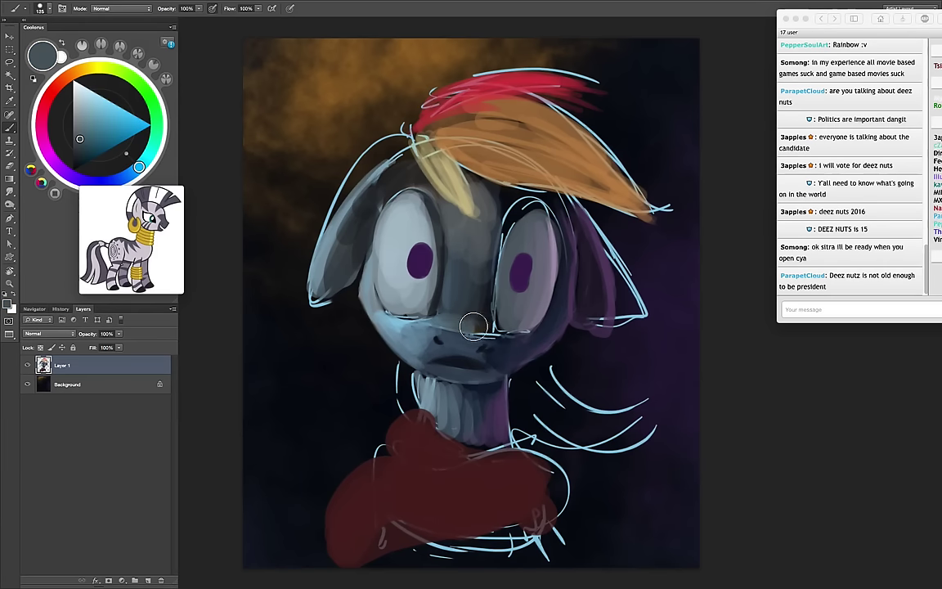
Pick a light blue and paint lighter blue-grey shading under and around the left eye
{"action": "left_click", "coordinate": [419, 291], "text": "alt"}
{"action": "key", "text": "bracketright"}
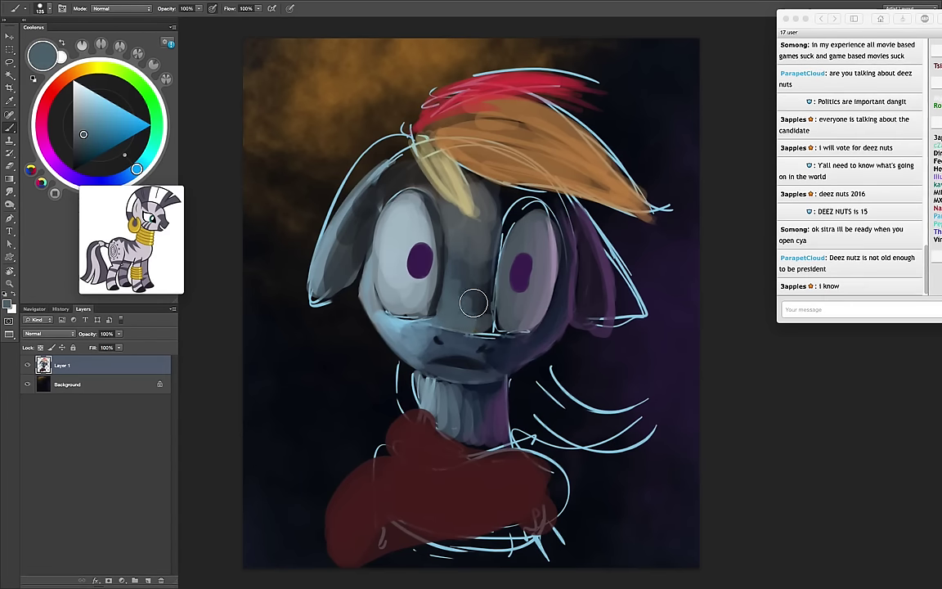
{"action": "key", "text": "bracketright"}
{"action": "key", "text": "bracketright"}
{"action": "key", "text": "bracketright"}
{"action": "key", "text": "bracketleft"}
{"action": "key", "text": "bracketleft"}
{"action": "key", "text": "bracketleft"}
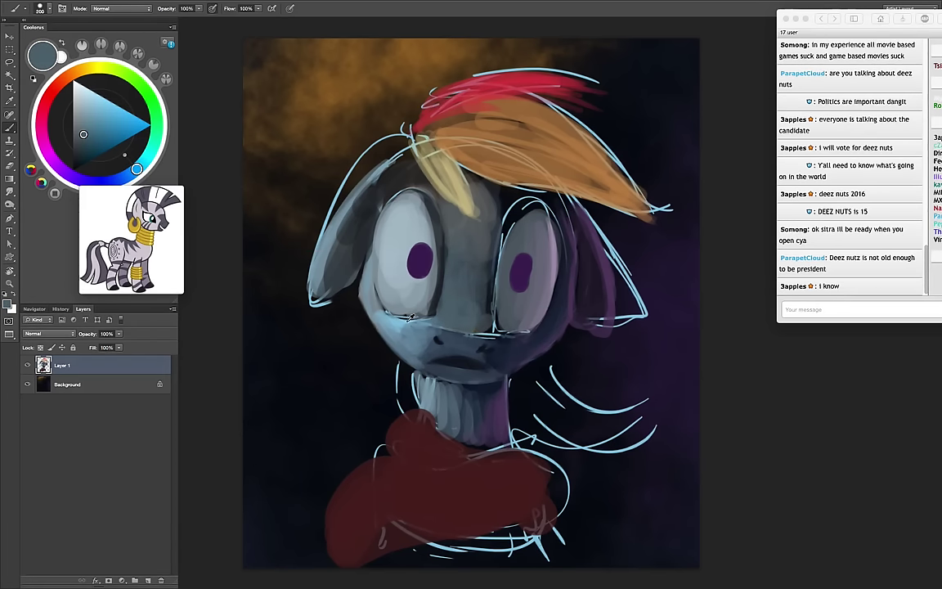
{"action": "left_click", "coordinate": [373, 291], "text": "alt"}
{"action": "key", "text": "bracketleft"}
{"action": "key", "text": "bracketleft"}
{"action": "key", "text": "bracketleft"}
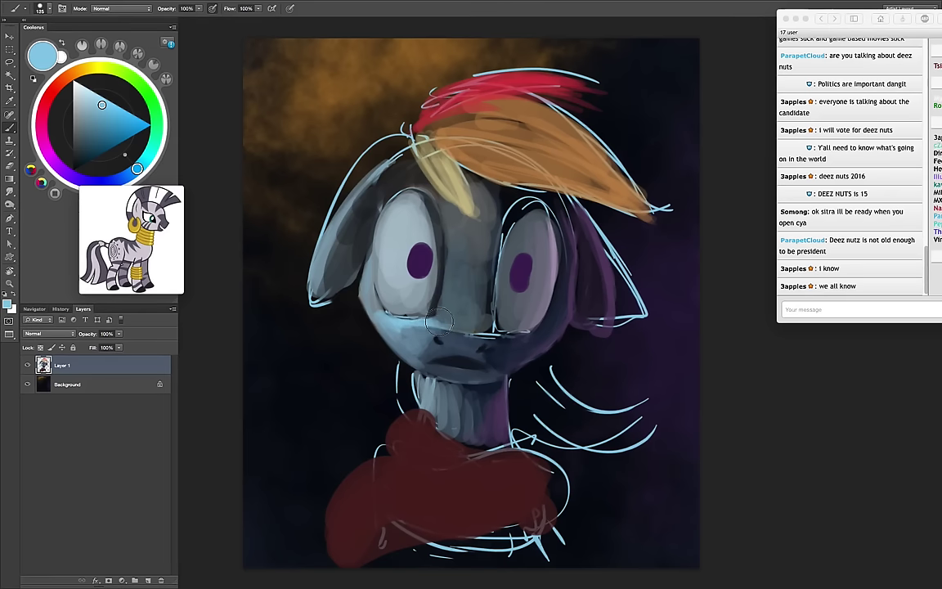
{"action": "left_click_drag", "start_coordinate": [391, 298], "coordinate": [408, 221]}
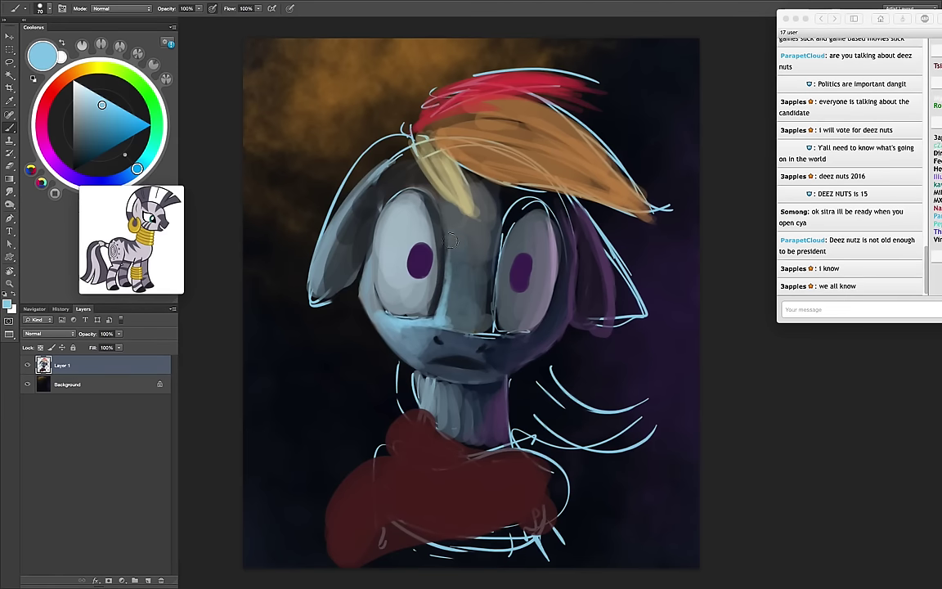
{"action": "left_click_drag", "start_coordinate": [404, 273], "coordinate": [404, 216]}
{"action": "left_click_drag", "start_coordinate": [407, 294], "coordinate": [408, 229]}
Sample more grey-blues from the face and shrink the brush for muzzle detail
{"action": "key", "text": "bracketright"}
{"action": "left_click", "coordinate": [449, 269], "text": "alt"}
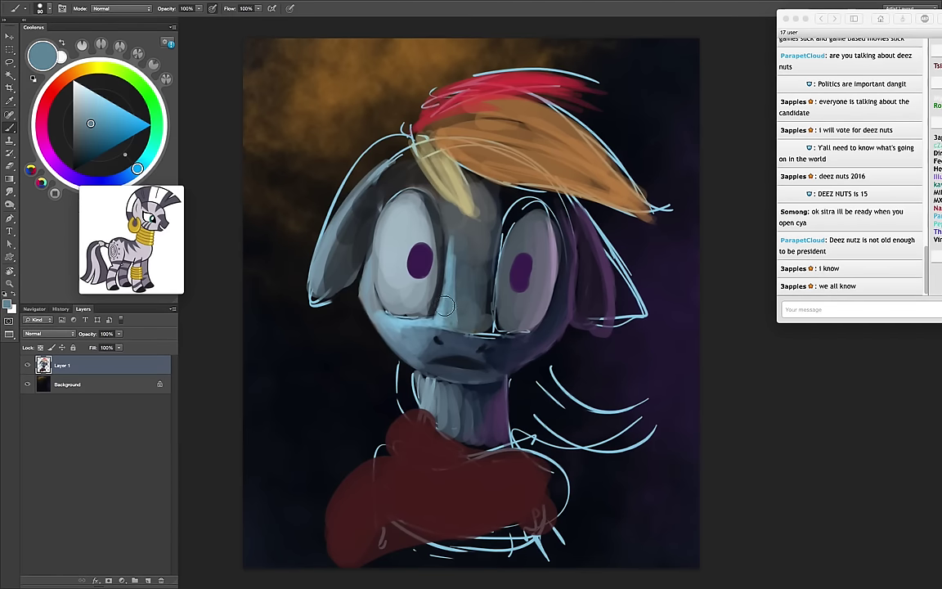
{"action": "key", "text": "bracketright"}
{"action": "key", "text": "bracketright"}
{"action": "key", "text": "bracketright"}
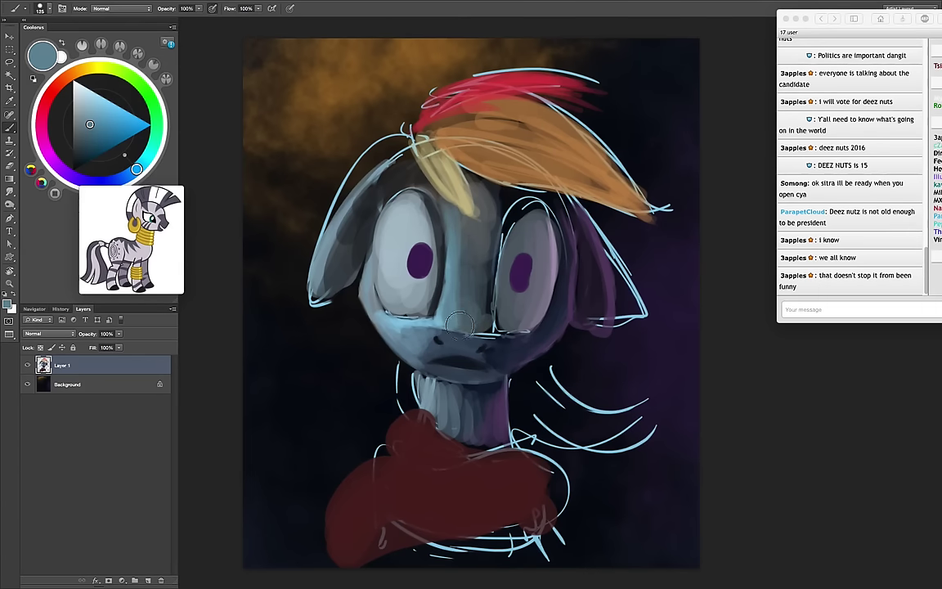
{"action": "key", "text": "bracketleft"}
{"action": "key", "text": "bracketleft"}
{"action": "key", "text": "bracketleft"}
{"action": "left_click", "coordinate": [435, 271], "text": "alt"}
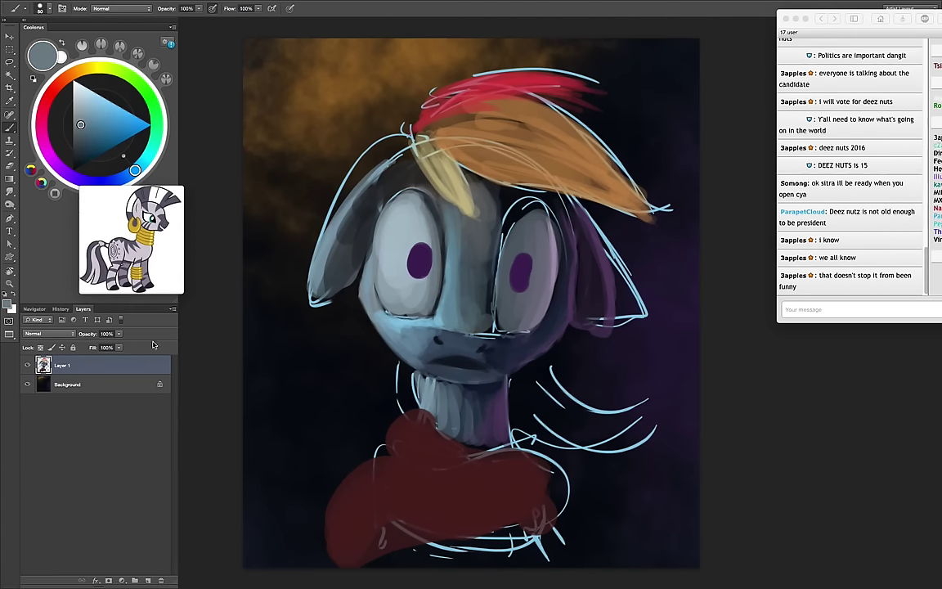
{"action": "left_click", "coordinate": [122, 8]}
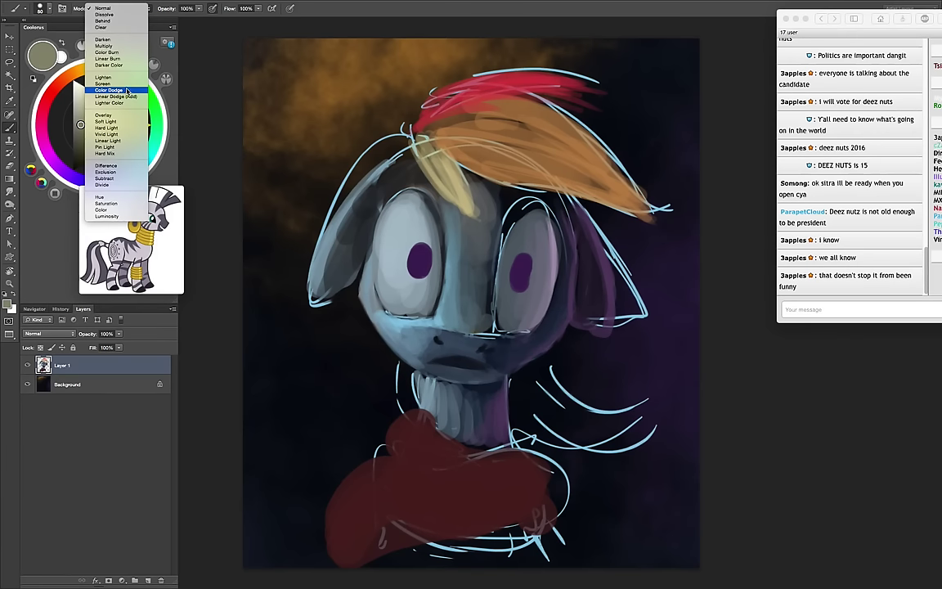
In Screen blending, add glowing light to the left ear and around the left eye
{"action": "left_click", "coordinate": [104, 84]}
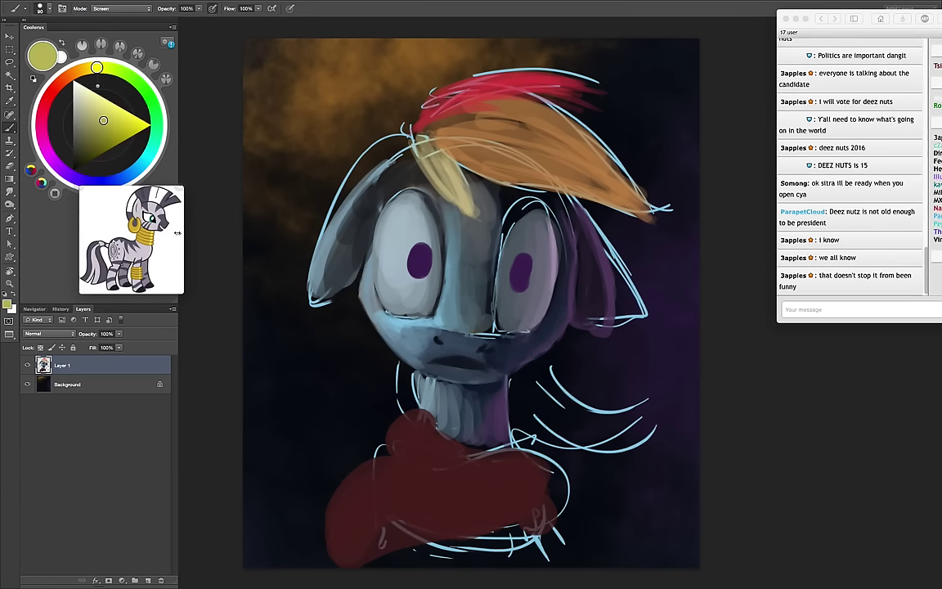
{"action": "left_click_drag", "start_coordinate": [326, 244], "coordinate": [364, 271]}
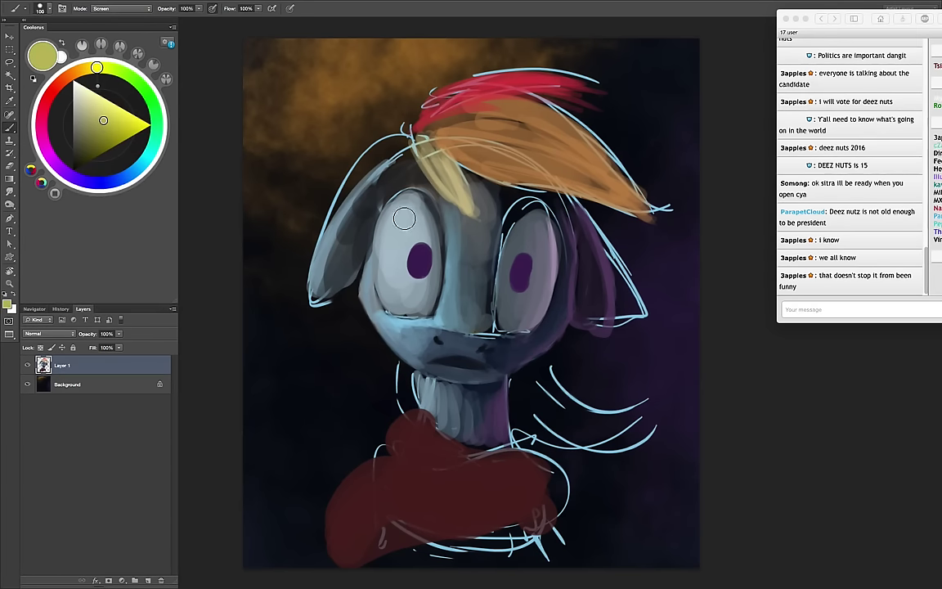
{"action": "key", "text": "bracketright"}
{"action": "key", "text": "bracketright"}
{"action": "key", "text": "bracketright"}
{"action": "left_click_drag", "start_coordinate": [406, 236], "coordinate": [424, 227]}
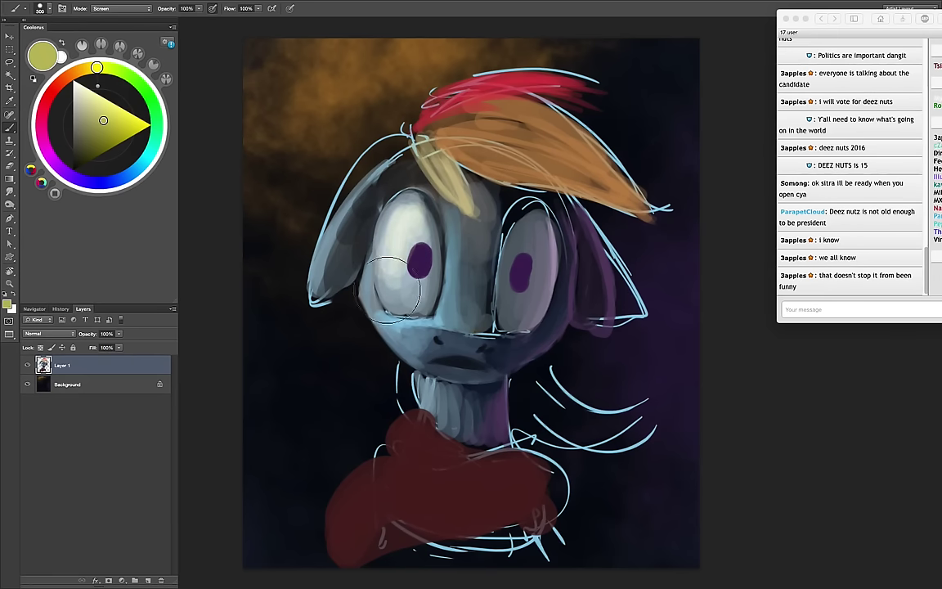
{"action": "key", "text": "bracketleft"}
Paint a saturated purple rim light along the right eye with a small brush
{"action": "left_click_drag", "start_coordinate": [82, 171], "coordinate": [51, 159]}
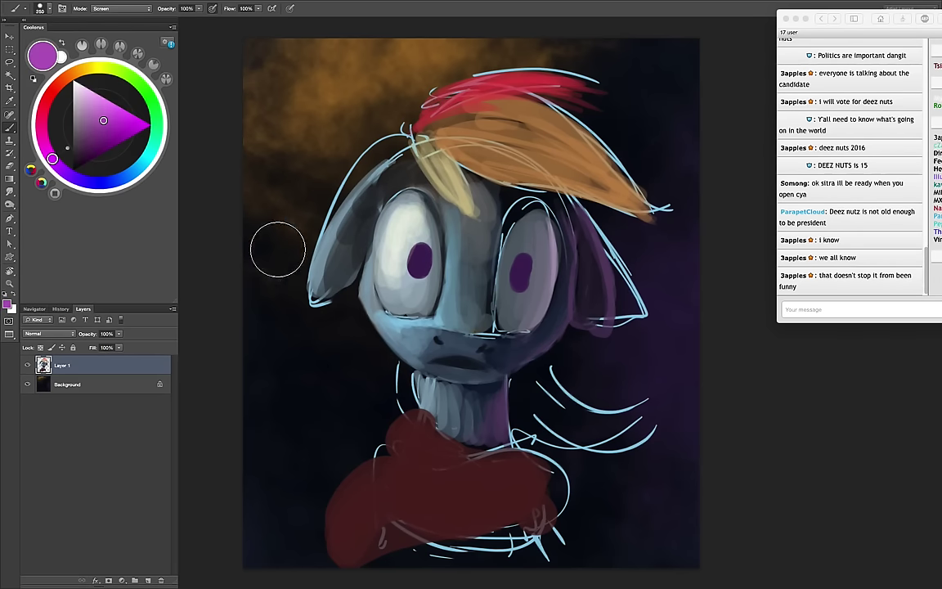
{"action": "key", "text": "bracketleft"}
{"action": "key", "text": "bracketleft"}
{"action": "key", "text": "bracketleft"}
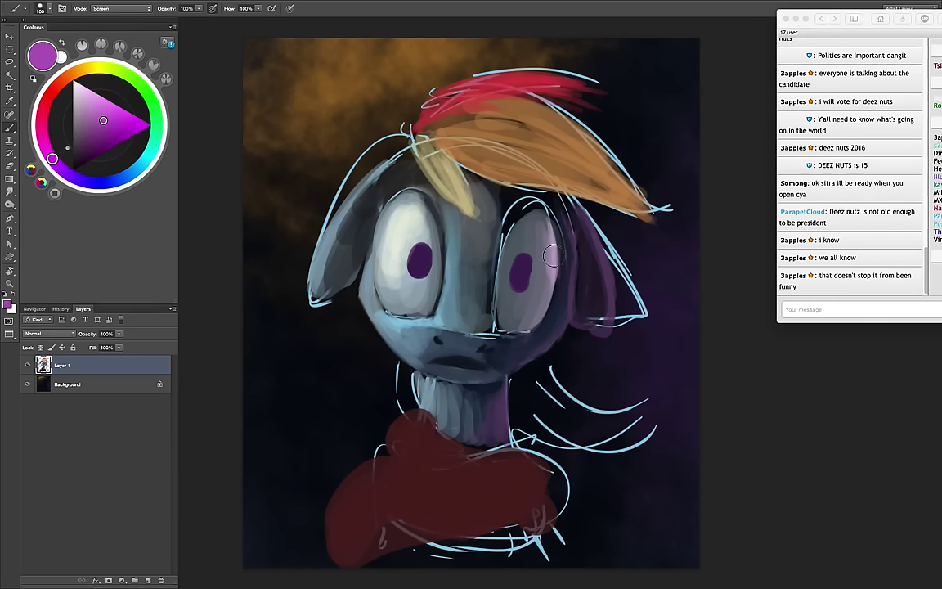
{"action": "mouse_move", "coordinate": [556, 254]}
{"action": "left_mouse_down"}
{"action": "mouse_move", "coordinate": [558, 288]}
{"action": "mouse_move", "coordinate": [542, 315]}
{"action": "left_mouse_up"}
{"action": "key", "text": "bracketright"}
{"action": "key", "text": "bracketright"}
{"action": "key", "text": "bracketright"}
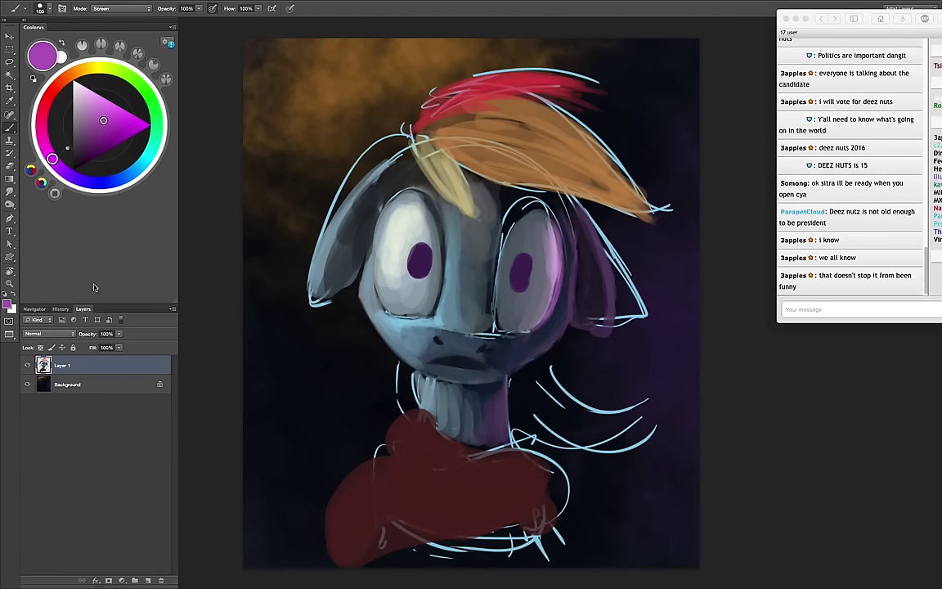
Brush pale yellow highlights across the forehead at 60% opacity with a ~150 brush
{"action": "left_click", "coordinate": [97, 67]}
{"action": "left_click", "coordinate": [83, 98]}
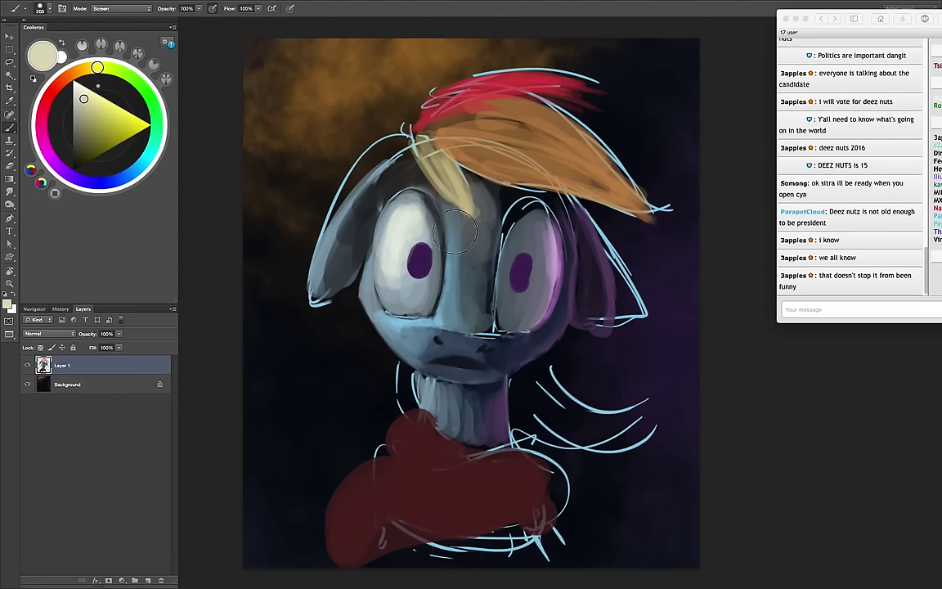
{"action": "key", "text": "bracketright"}
{"action": "key", "text": "bracketright"}
{"action": "key", "text": "bracketright"}
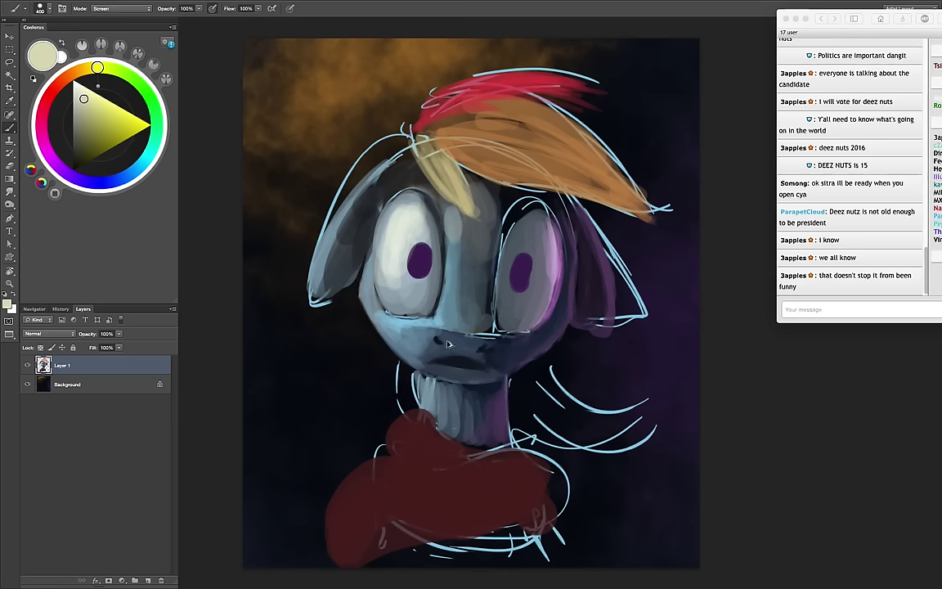
{"action": "right_click", "coordinate": [449, 353]}
{"action": "key", "text": "Escape"}
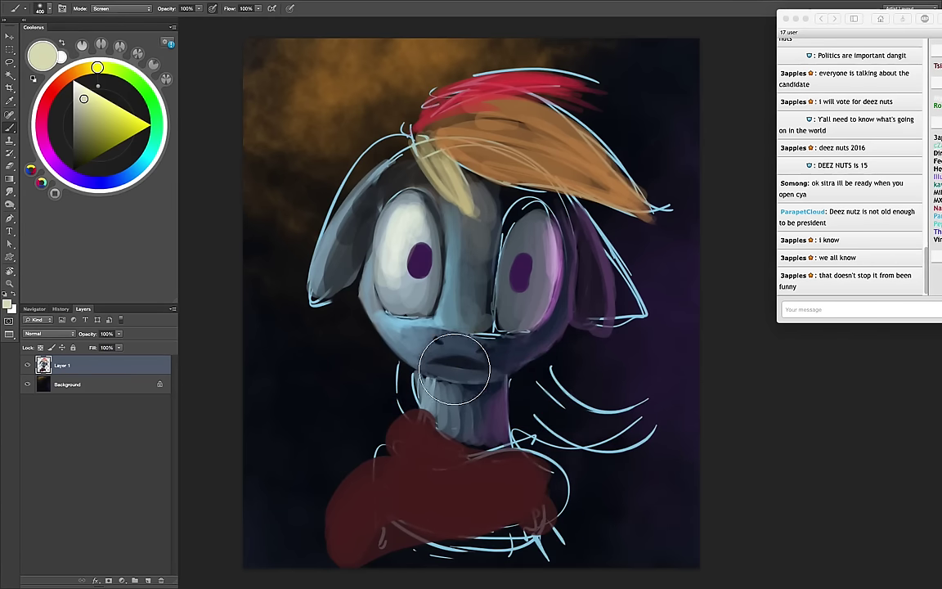
{"action": "key", "text": "bracketleft"}
{"action": "key", "text": "bracketleft"}
{"action": "key", "text": "bracketleft"}
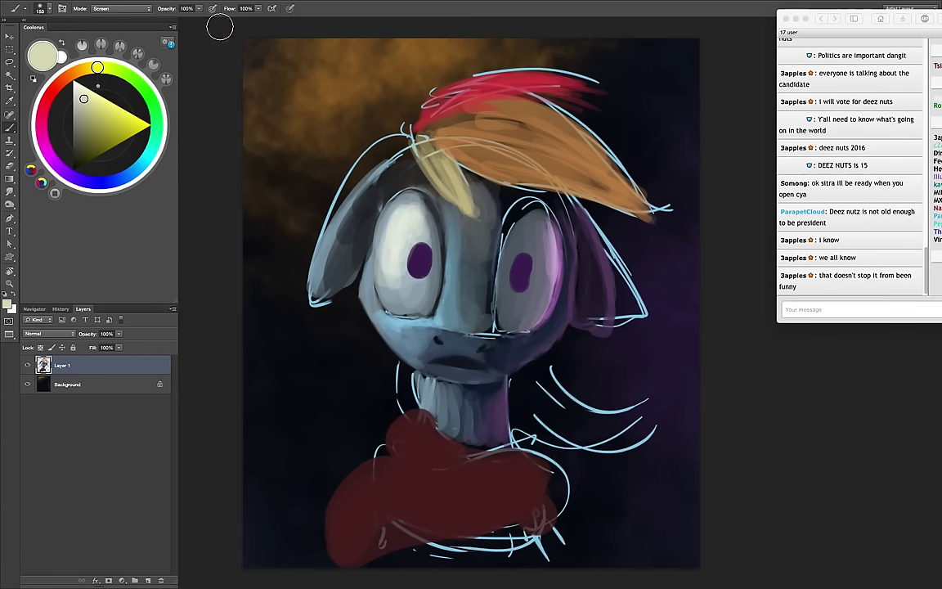
{"action": "key", "text": "6"}
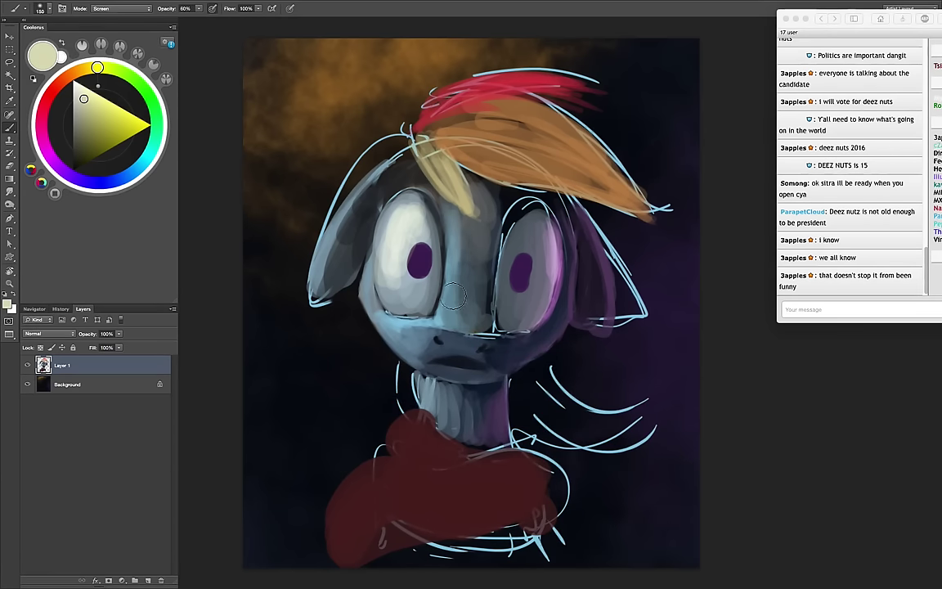
{"action": "key", "text": "bracketright"}
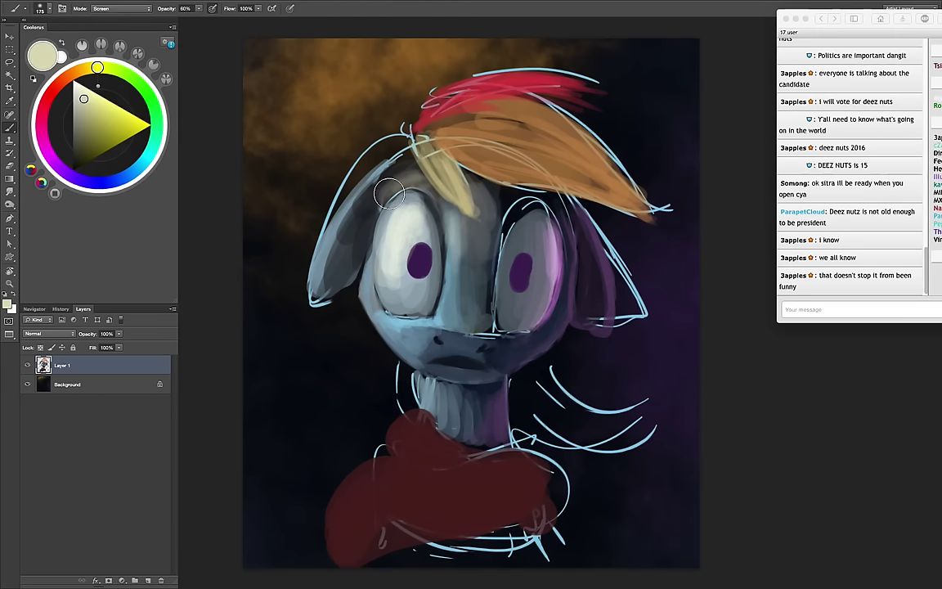
{"action": "mouse_move", "coordinate": [413, 213]}
{"action": "left_mouse_down"}
{"action": "mouse_move", "coordinate": [405, 175]}
{"action": "mouse_move", "coordinate": [359, 155]}
{"action": "mouse_move", "coordinate": [294, 229]}
{"action": "left_mouse_up"}
Brighten the forelock and lighten the red-orange mane with pale strokes
{"action": "key", "text": "bracketleft"}
{"action": "key", "text": "bracketleft"}
{"action": "key", "text": "bracketleft"}
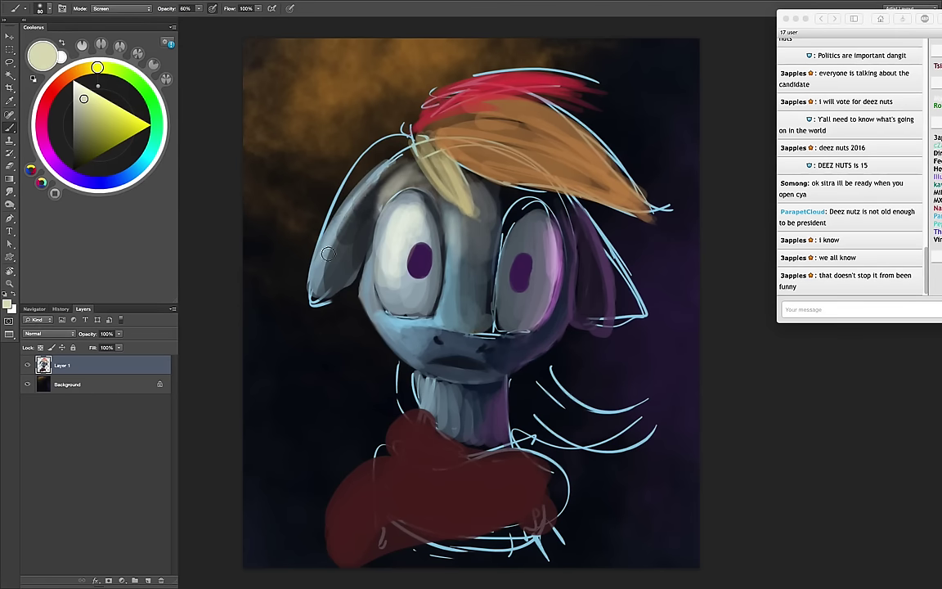
{"action": "key", "text": "bracketright"}
{"action": "key", "text": "bracketright"}
{"action": "key", "text": "bracketright"}
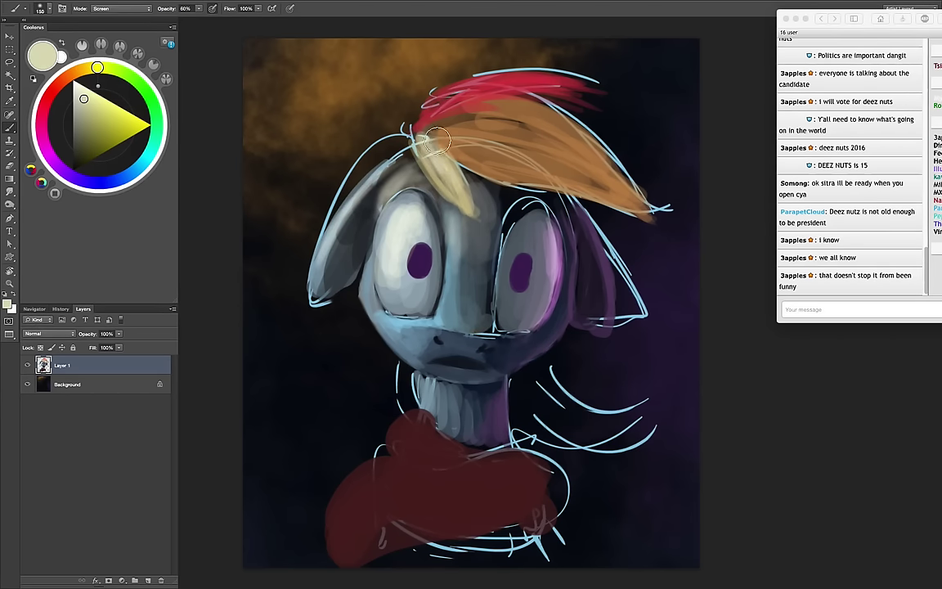
{"action": "mouse_move", "coordinate": [430, 184]}
{"action": "left_mouse_down"}
{"action": "mouse_move", "coordinate": [445, 147]}
{"action": "mouse_move", "coordinate": [487, 122]}
{"action": "left_mouse_up"}
{"action": "left_click_drag", "start_coordinate": [409, 114], "coordinate": [491, 86]}
{"action": "mouse_move", "coordinate": [385, 102]}
{"action": "left_mouse_down"}
{"action": "mouse_move", "coordinate": [491, 62]}
{"action": "mouse_move", "coordinate": [499, 70]}
{"action": "left_mouse_up"}
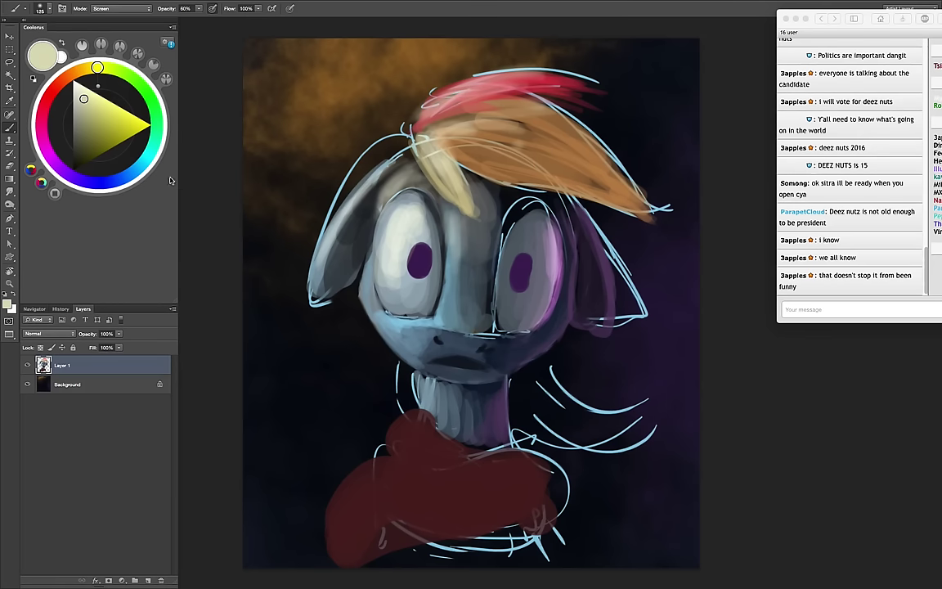
{"action": "left_click", "coordinate": [152, 103]}
{"action": "left_click", "coordinate": [94, 112]}
{"action": "left_click", "coordinate": [121, 8]}
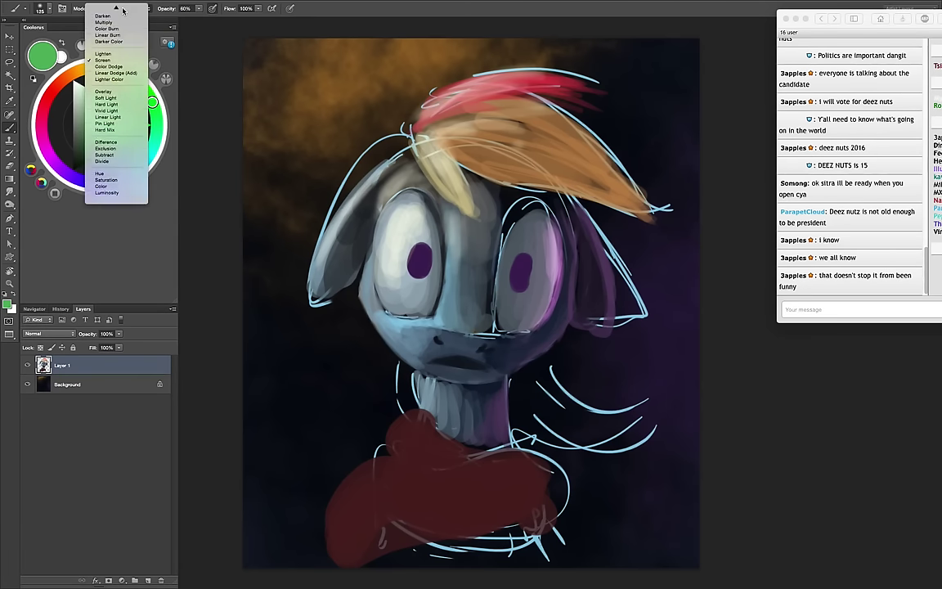
Return to Normal mode and paint green and blue strands beside the neck
{"action": "left_click", "coordinate": [103, 9]}
{"action": "key", "text": "bracketleft"}
{"action": "key", "text": "bracketleft"}
{"action": "key", "text": "bracketleft"}
{"action": "mouse_move", "coordinate": [380, 424]}
{"action": "left_mouse_down"}
{"action": "mouse_move", "coordinate": [381, 358]}
{"action": "mouse_move", "coordinate": [384, 409]}
{"action": "mouse_move", "coordinate": [372, 435]}
{"action": "left_mouse_up"}
{"action": "left_click", "coordinate": [116, 184]}
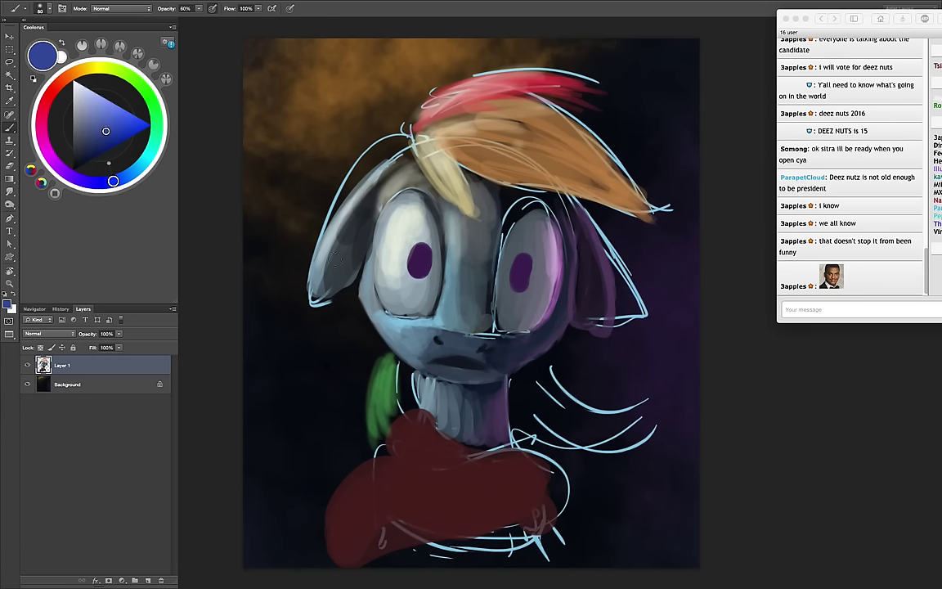
{"action": "left_click_drag", "start_coordinate": [402, 404], "coordinate": [399, 406]}
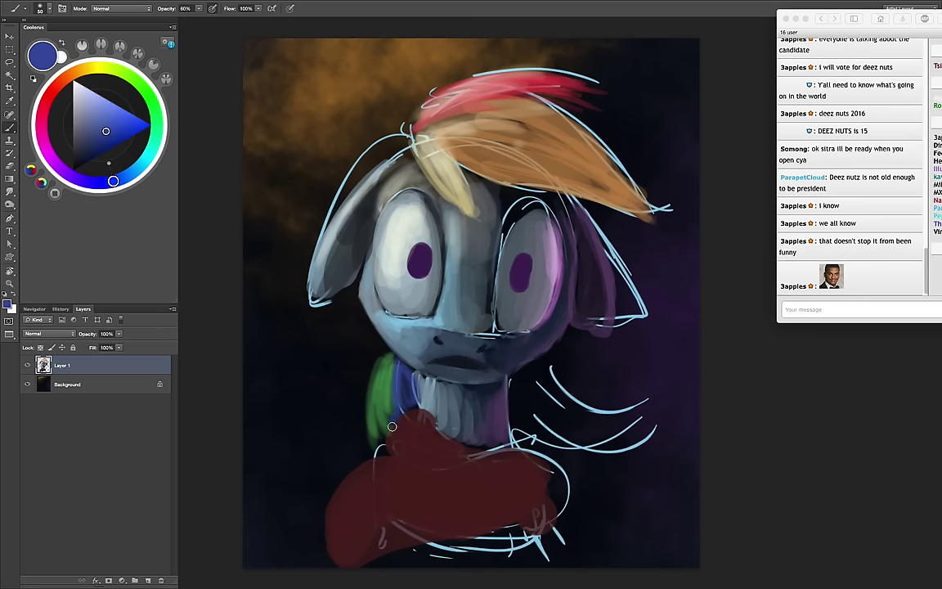
Sweep blue strands down the right of the neck and overlay purple strands
{"action": "key", "text": "bracketright"}
{"action": "key", "text": "bracketright"}
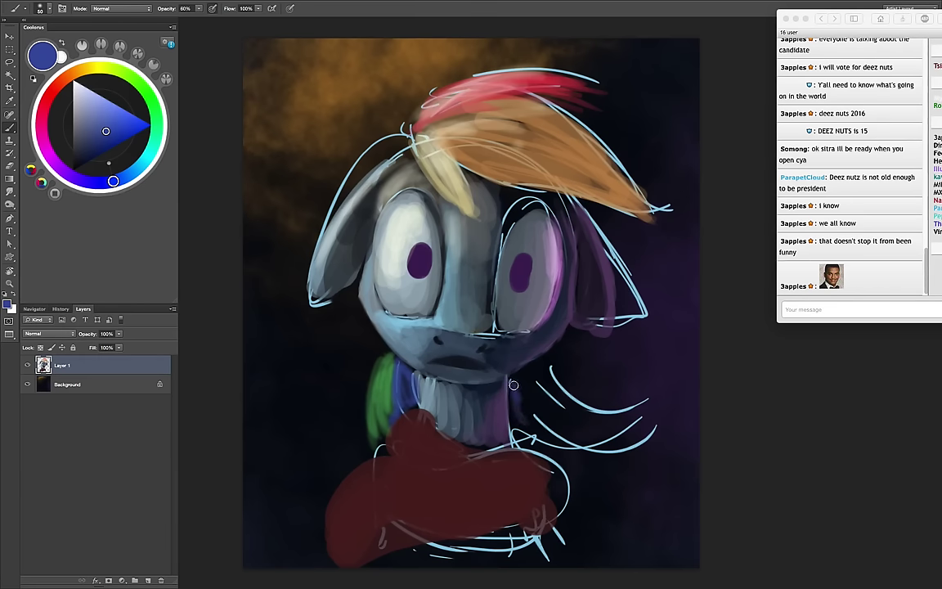
{"action": "left_click_drag", "start_coordinate": [513, 390], "coordinate": [530, 446]}
{"action": "left_click_drag", "start_coordinate": [596, 464], "coordinate": [635, 457]}
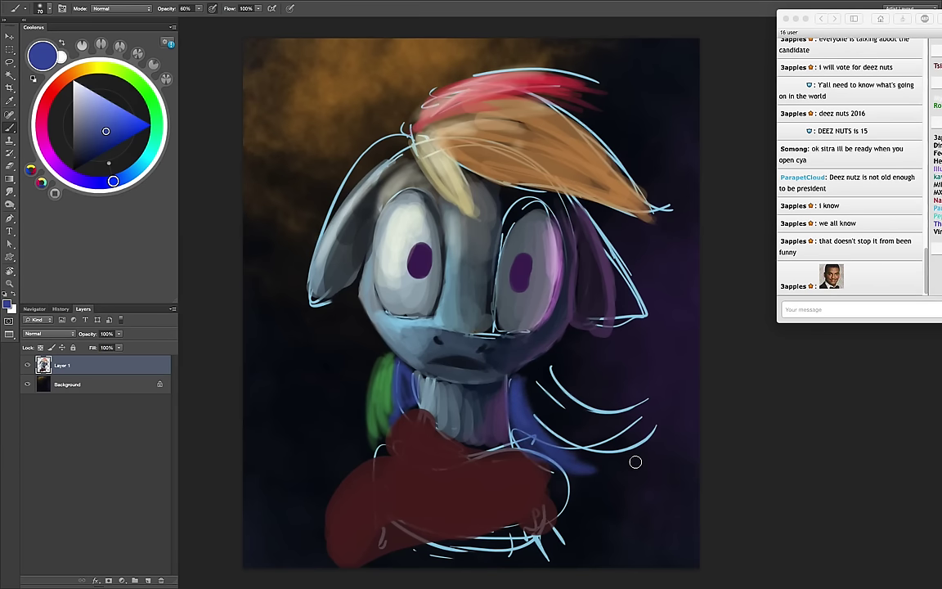
{"action": "left_click_drag", "start_coordinate": [72, 173], "coordinate": [63, 160]}
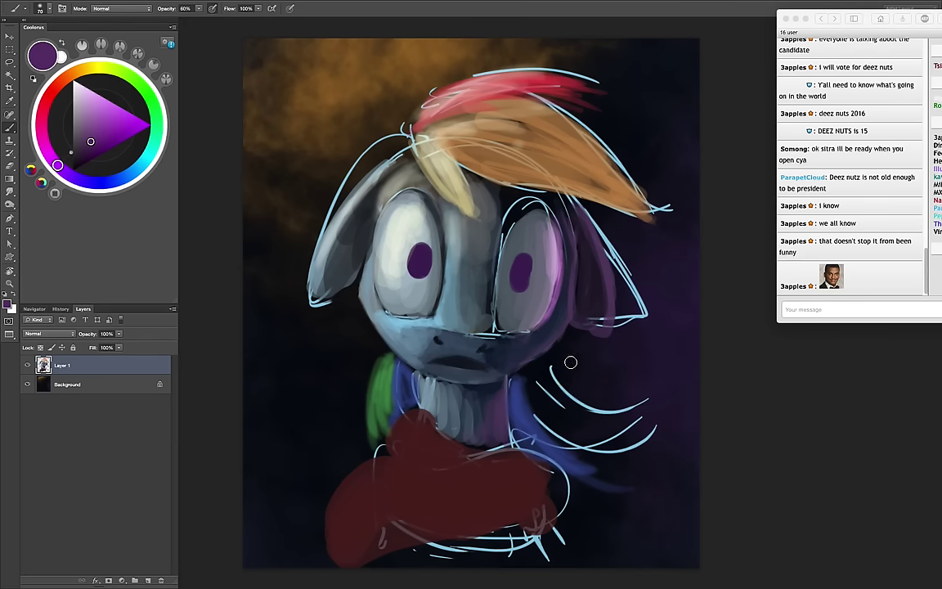
{"action": "left_click_drag", "start_coordinate": [527, 385], "coordinate": [537, 418]}
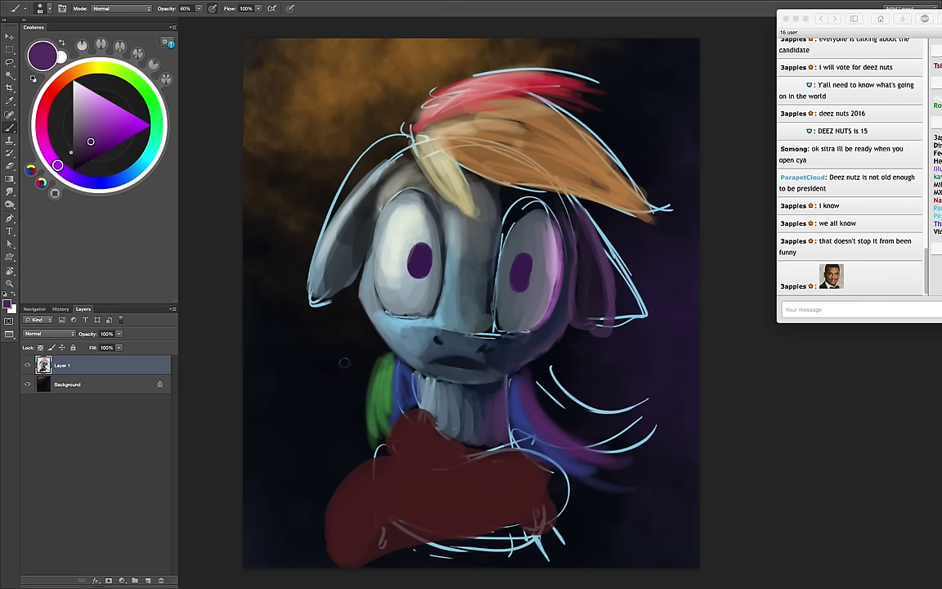
Paint pinkish red over the chest scarf with a large brush, then reshape its lower-left end
{"action": "left_click", "coordinate": [54, 105]}
{"action": "left_click", "coordinate": [114, 121]}
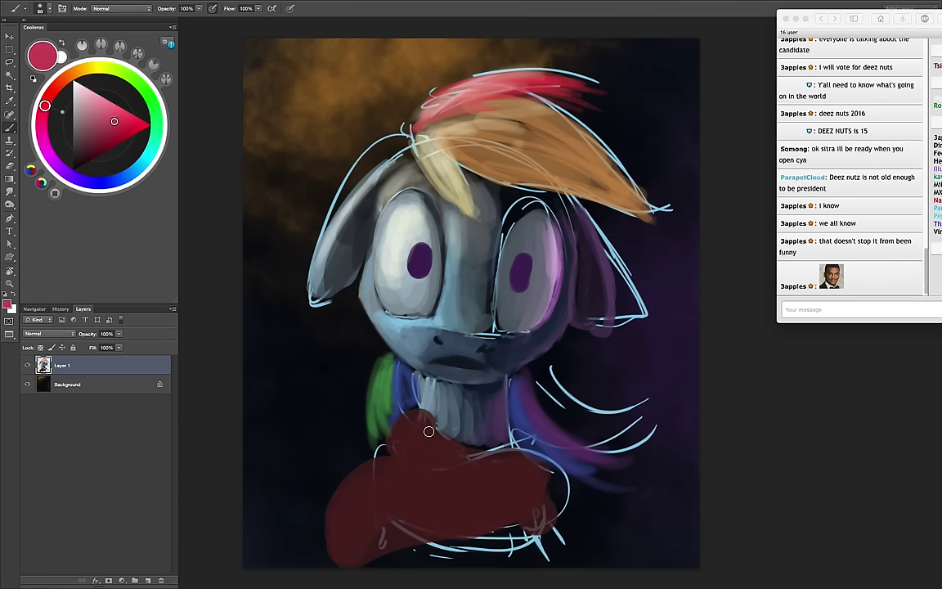
{"action": "key", "text": "bracketright"}
{"action": "key", "text": "bracketright"}
{"action": "key", "text": "bracketright"}
{"action": "left_click_drag", "start_coordinate": [405, 425], "coordinate": [525, 468]}
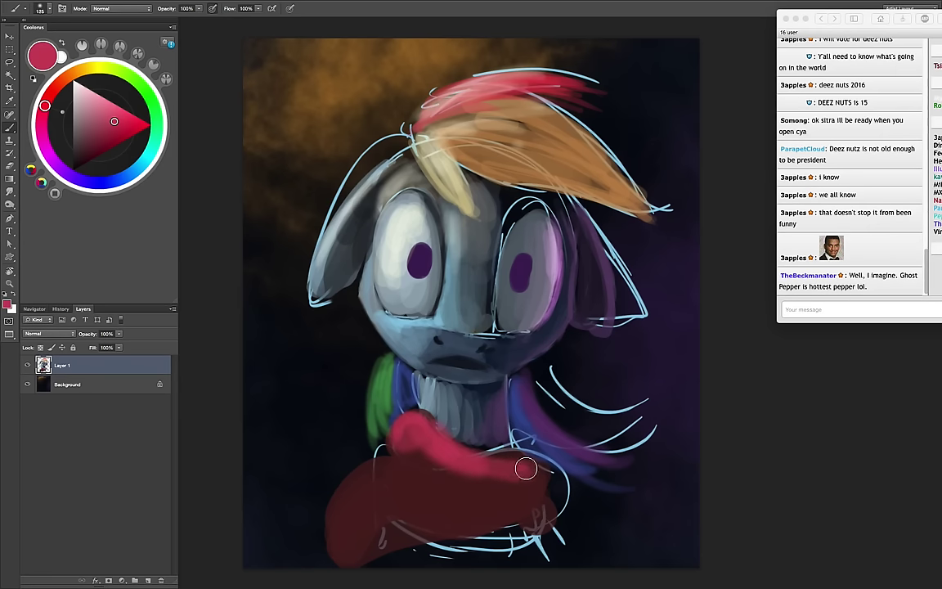
{"action": "mouse_move", "coordinate": [380, 474]}
{"action": "left_mouse_down"}
{"action": "mouse_move", "coordinate": [423, 498]}
{"action": "mouse_move", "coordinate": [502, 510]}
{"action": "left_mouse_up"}
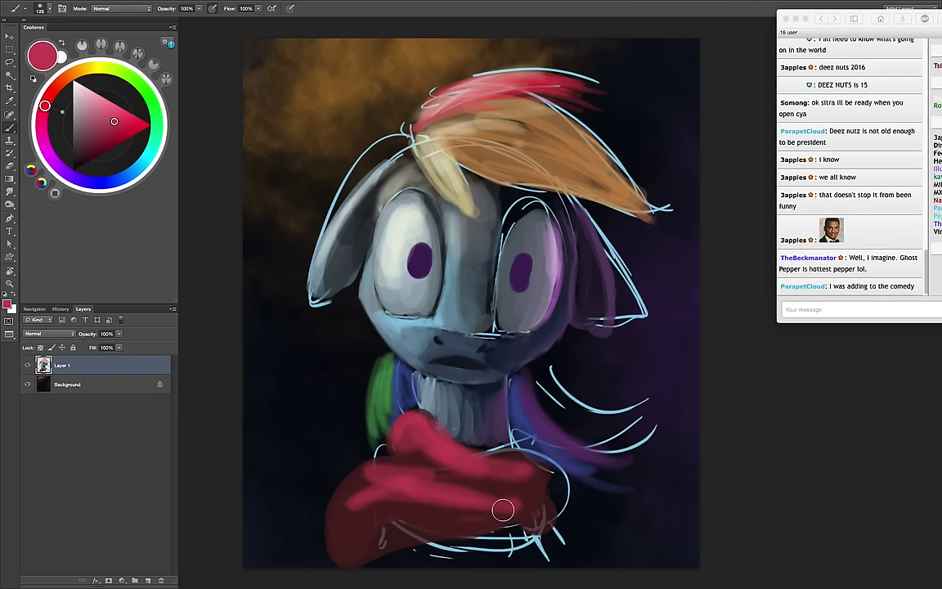
{"action": "key", "text": "bracketleft"}
{"action": "key", "text": "bracketleft"}
{"action": "key", "text": "bracketleft"}
{"action": "left_click_drag", "start_coordinate": [368, 475], "coordinate": [365, 539]}
{"action": "left_click_drag", "start_coordinate": [366, 489], "coordinate": [347, 539]}
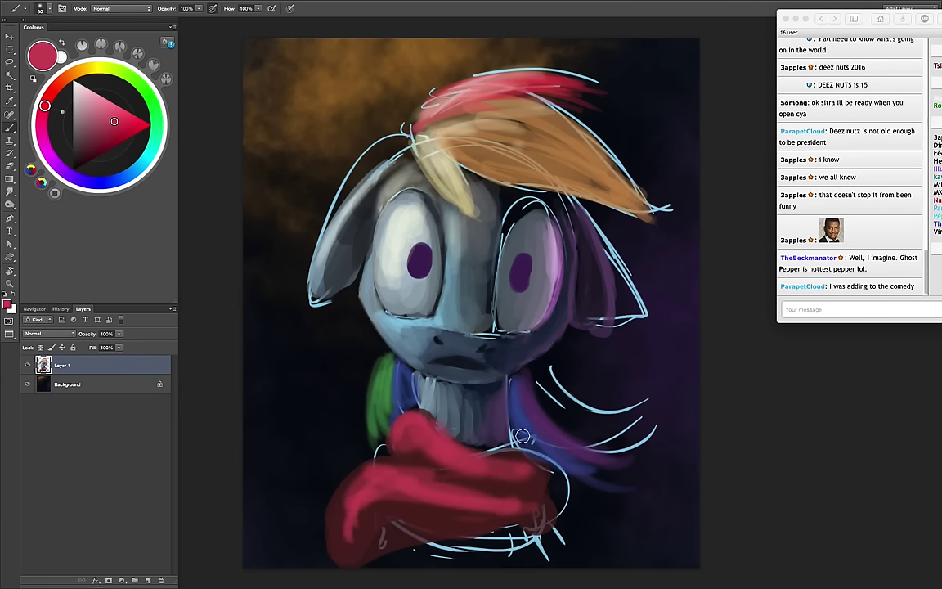
{"action": "key", "text": "bracketleft"}
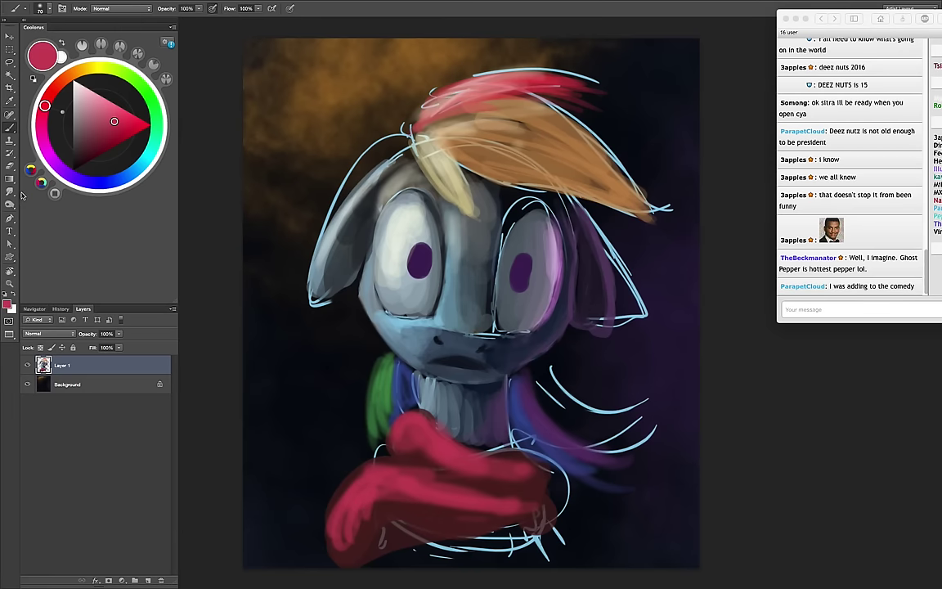
{"action": "left_click", "coordinate": [9, 190]}
Choose a soft smudge preset and blend the red paint on the lower scarf
{"action": "right_click", "coordinate": [561, 335]}
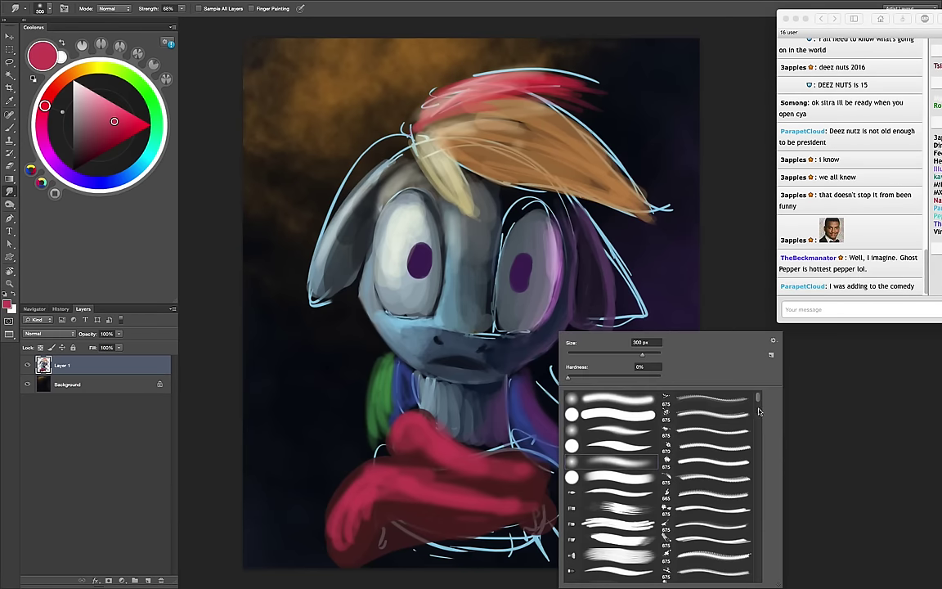
{"action": "mouse_move", "coordinate": [758, 411]}
{"action": "left_mouse_down"}
{"action": "mouse_move", "coordinate": [755, 499]}
{"action": "mouse_move", "coordinate": [754, 489]}
{"action": "left_mouse_up"}
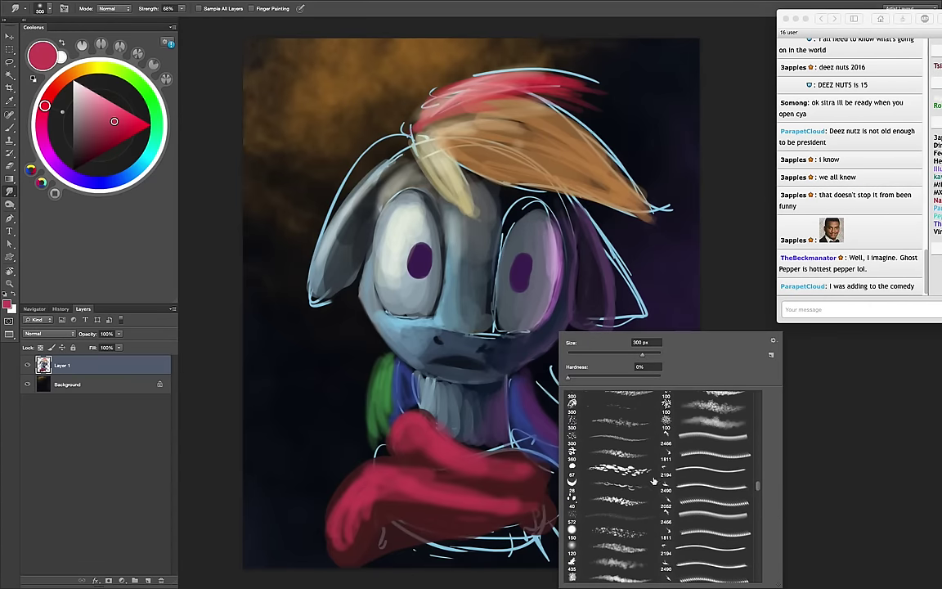
{"action": "left_click", "coordinate": [826, 451]}
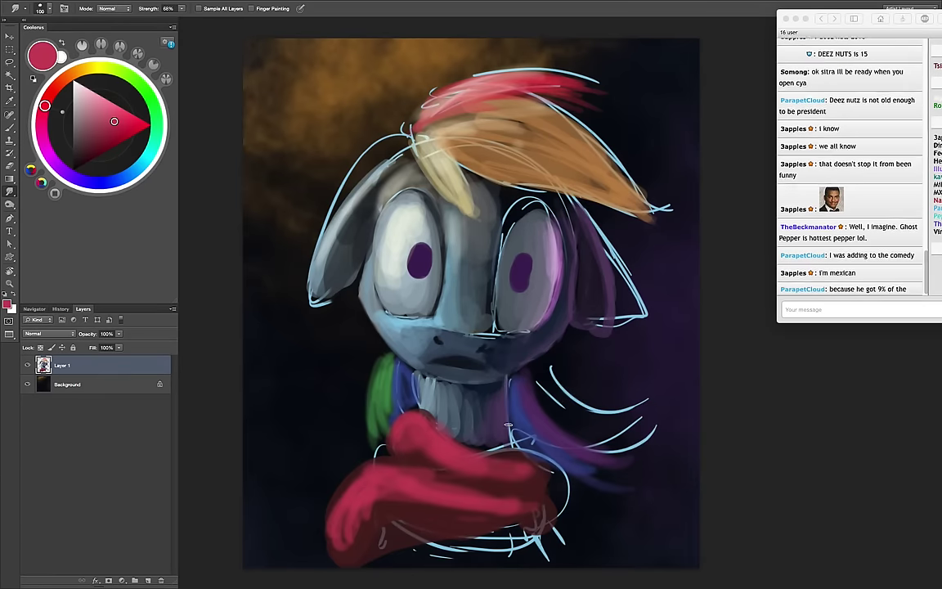
{"action": "key", "text": "bracketright"}
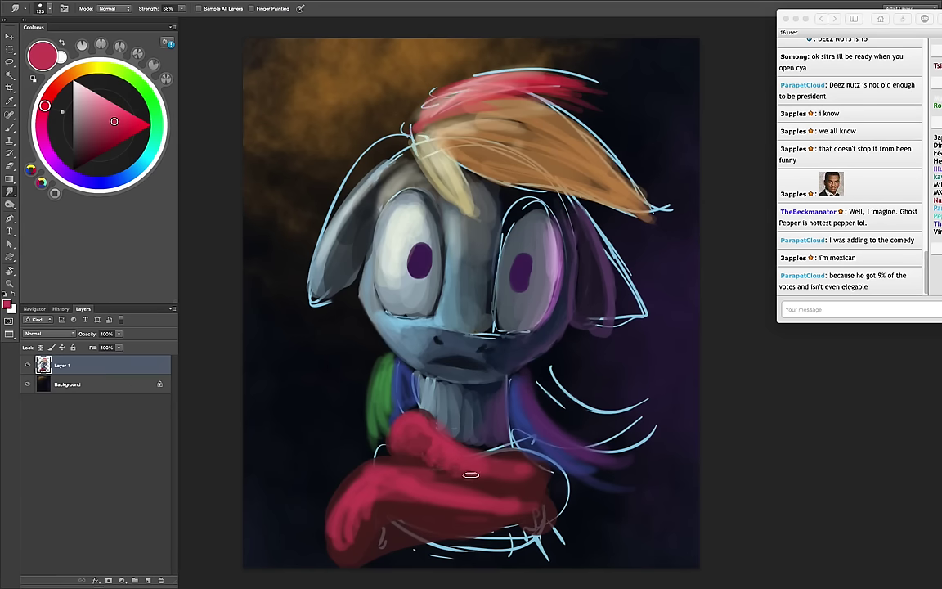
{"action": "key", "text": "bracketright"}
{"action": "left_click_drag", "start_coordinate": [401, 494], "coordinate": [373, 499]}
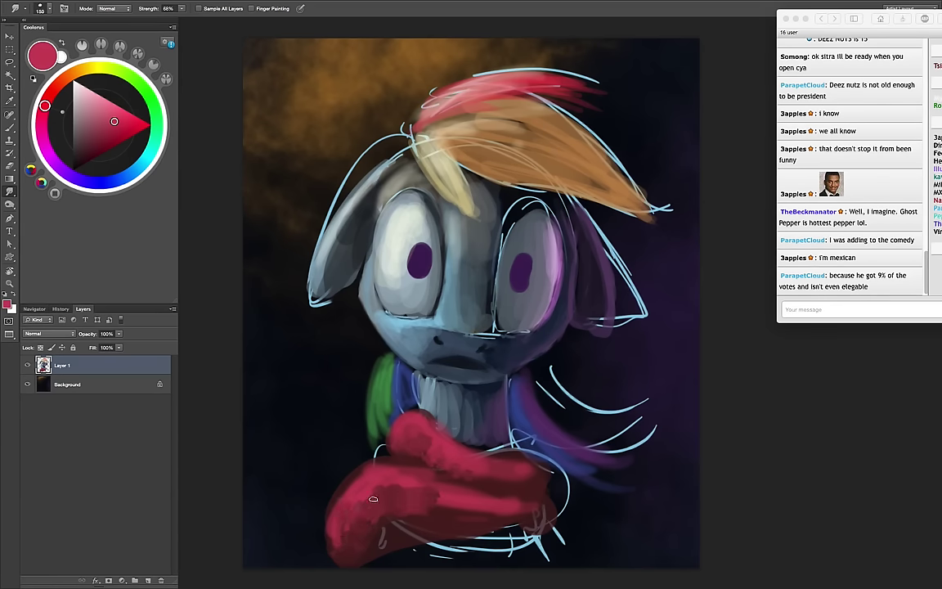
{"action": "left_click_drag", "start_coordinate": [431, 508], "coordinate": [343, 523]}
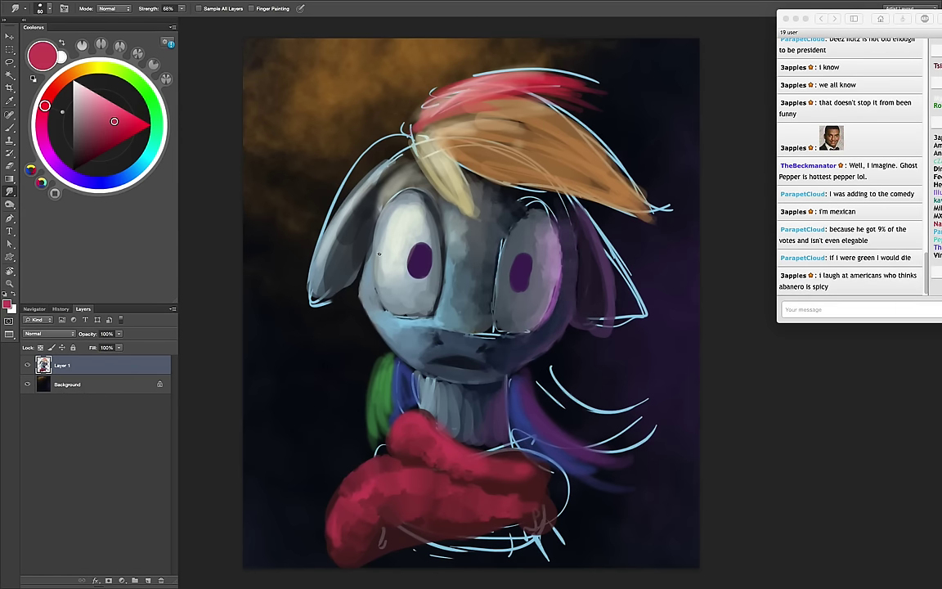
Smudge the left ear with a larger brush into darker blended streaks
{"action": "key", "text": "bracketright"}
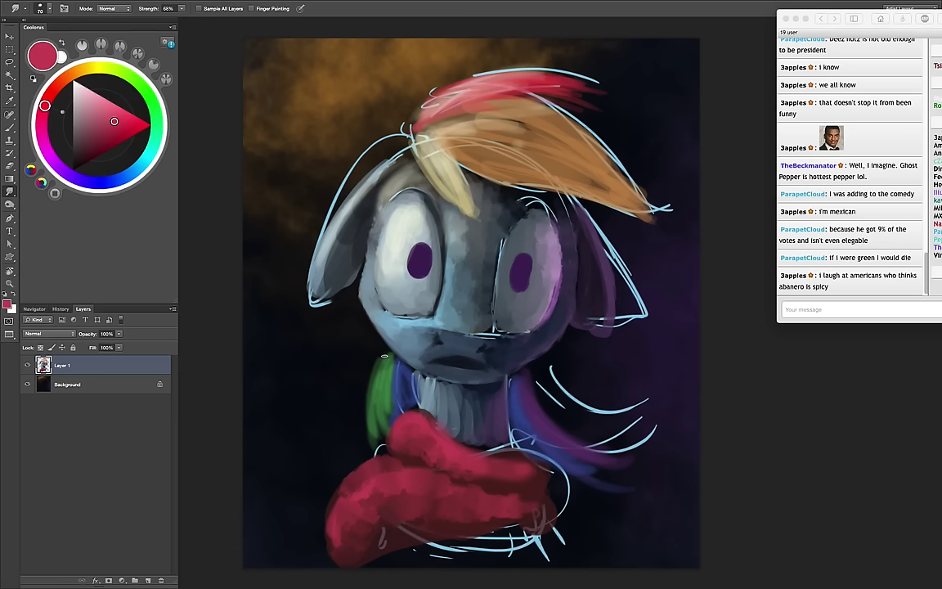
{"action": "key", "text": "bracketright"}
{"action": "key", "text": "bracketright"}
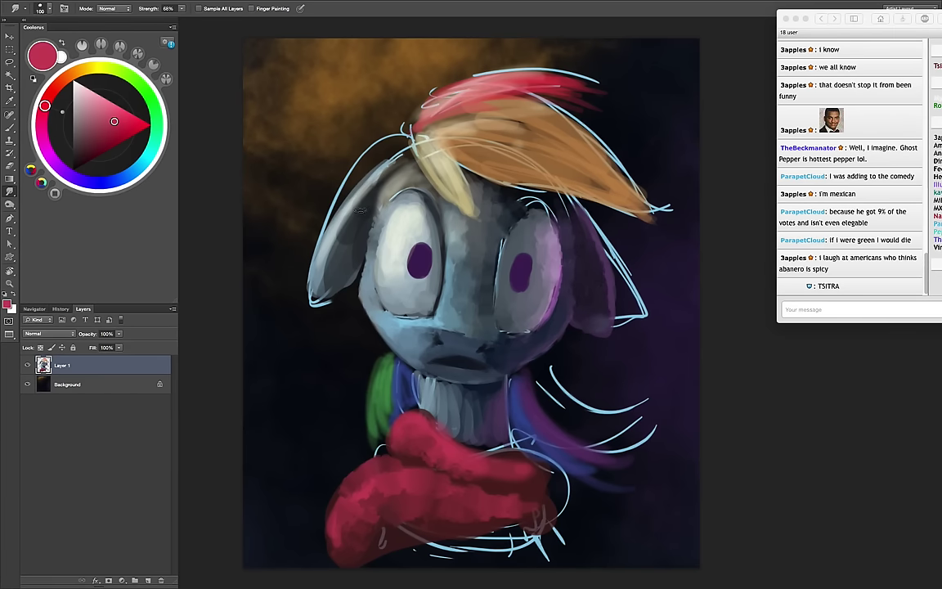
{"action": "mouse_move", "coordinate": [360, 210]}
{"action": "left_mouse_down"}
{"action": "mouse_move", "coordinate": [346, 231]}
{"action": "mouse_move", "coordinate": [360, 258]}
{"action": "left_mouse_up"}
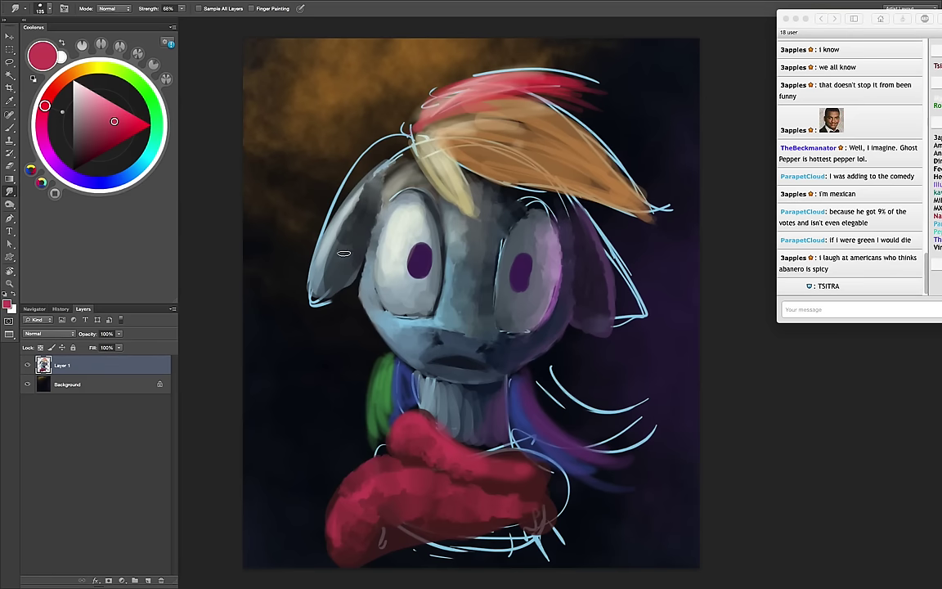
{"action": "left_click_drag", "start_coordinate": [328, 176], "coordinate": [291, 246]}
{"action": "key", "text": "bracketleft"}
{"action": "mouse_move", "coordinate": [321, 212]}
{"action": "left_mouse_down"}
{"action": "mouse_move", "coordinate": [295, 249]}
{"action": "mouse_move", "coordinate": [341, 268]}
{"action": "mouse_move", "coordinate": [290, 249]}
{"action": "mouse_move", "coordinate": [404, 170]}
{"action": "left_mouse_up"}
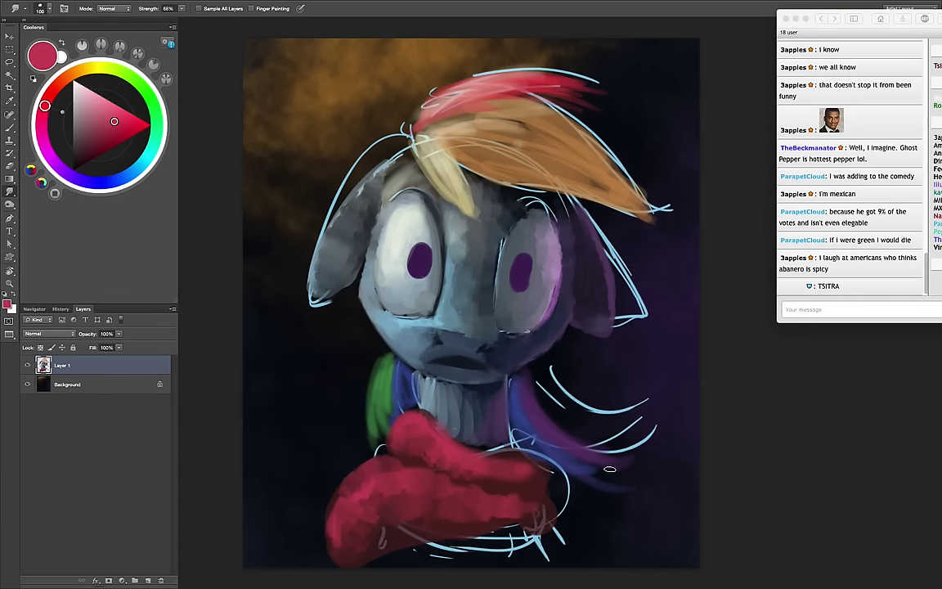
Switch back to the Brush tool and choose a smaller round brush
{"action": "key", "text": "b"}
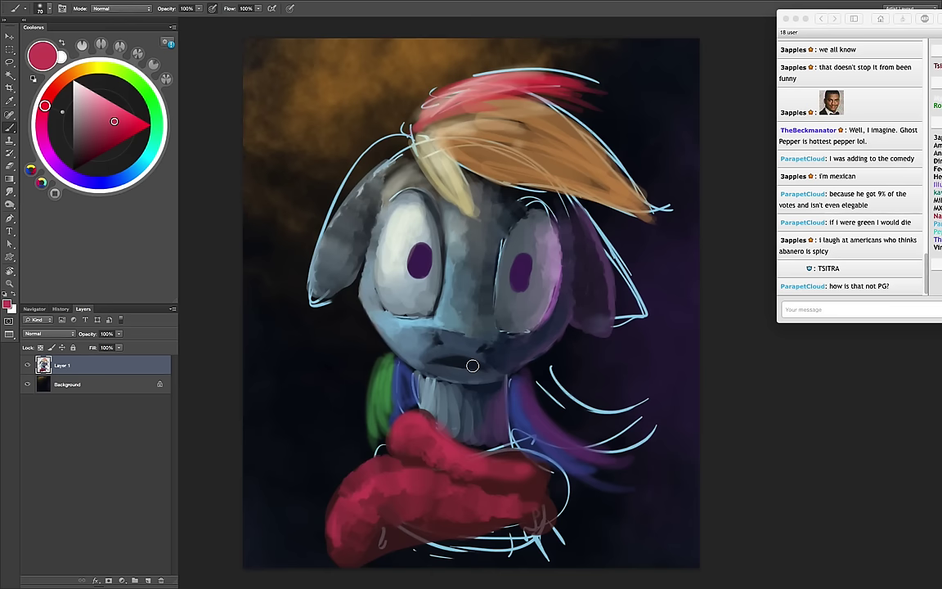
{"action": "right_click", "coordinate": [474, 379]}
{"action": "scroll", "coordinate": [697, 458], "scroll_direction": "up", "scroll_amount": 10}
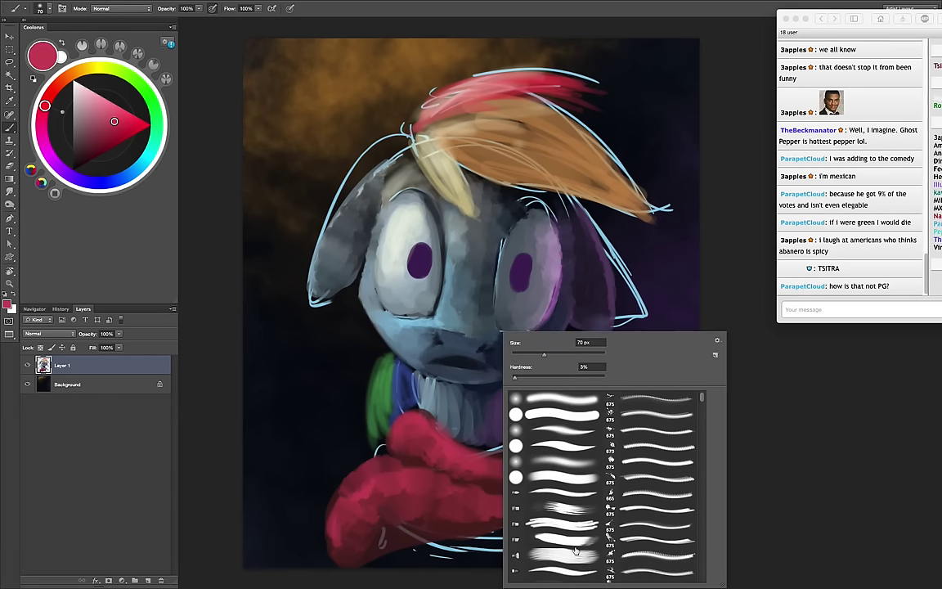
{"action": "left_click", "coordinate": [575, 552]}
{"action": "left_click", "coordinate": [741, 385]}
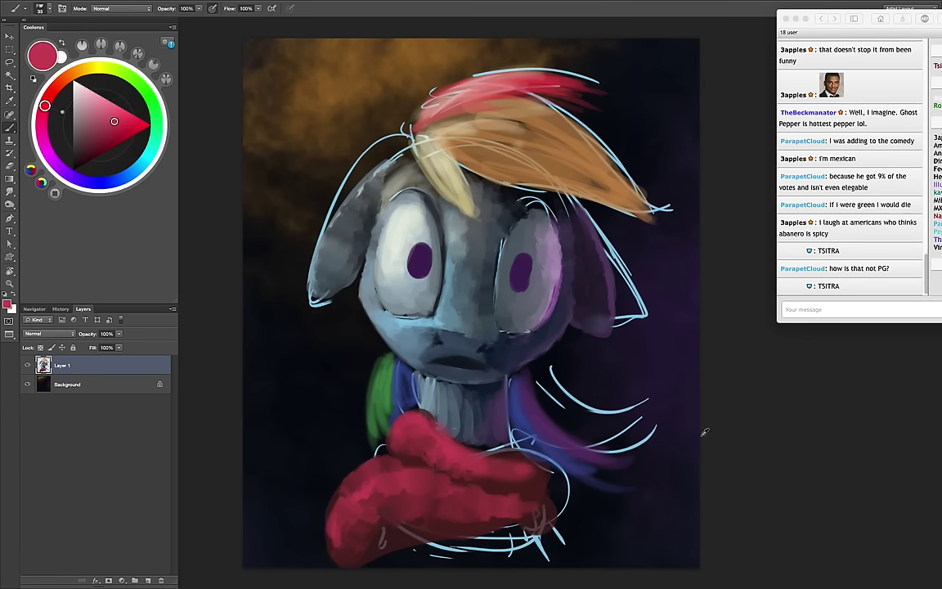
Extend the green and blue mane strands beside the neck in brighter tones
{"action": "left_click", "coordinate": [421, 402], "text": "alt"}
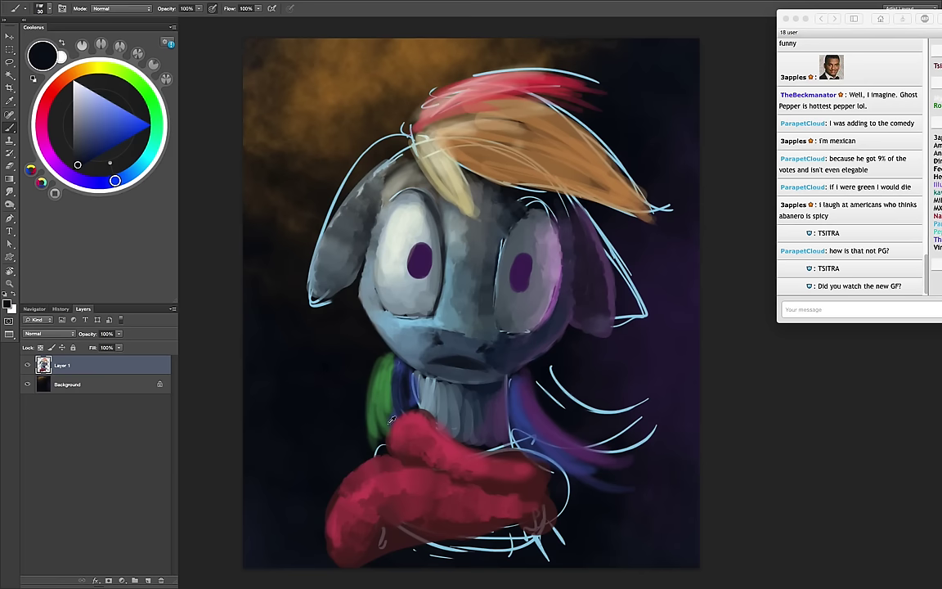
{"action": "left_click", "coordinate": [390, 417], "text": "alt"}
{"action": "key", "text": "bracketleft"}
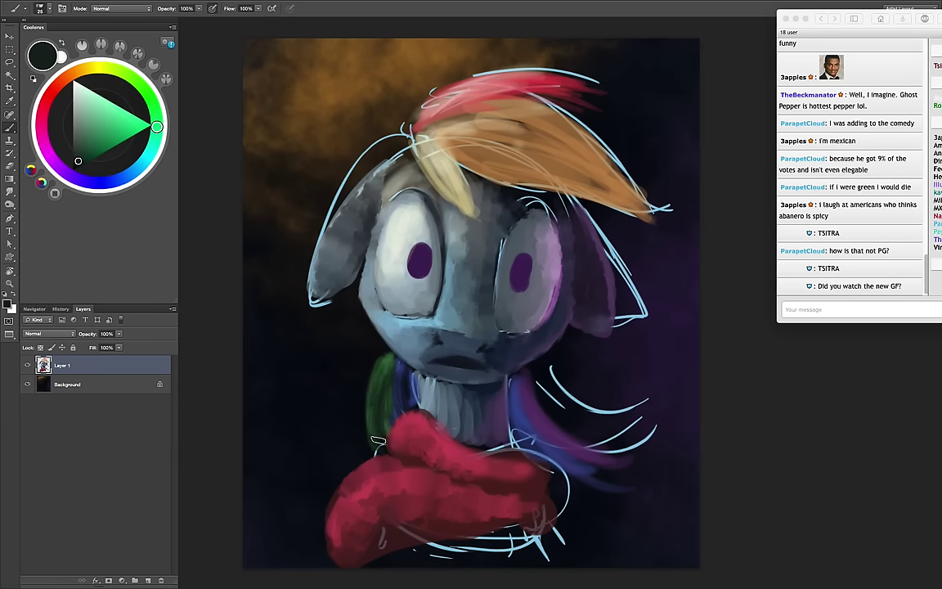
{"action": "left_click", "coordinate": [91, 142]}
{"action": "left_click", "coordinate": [100, 126]}
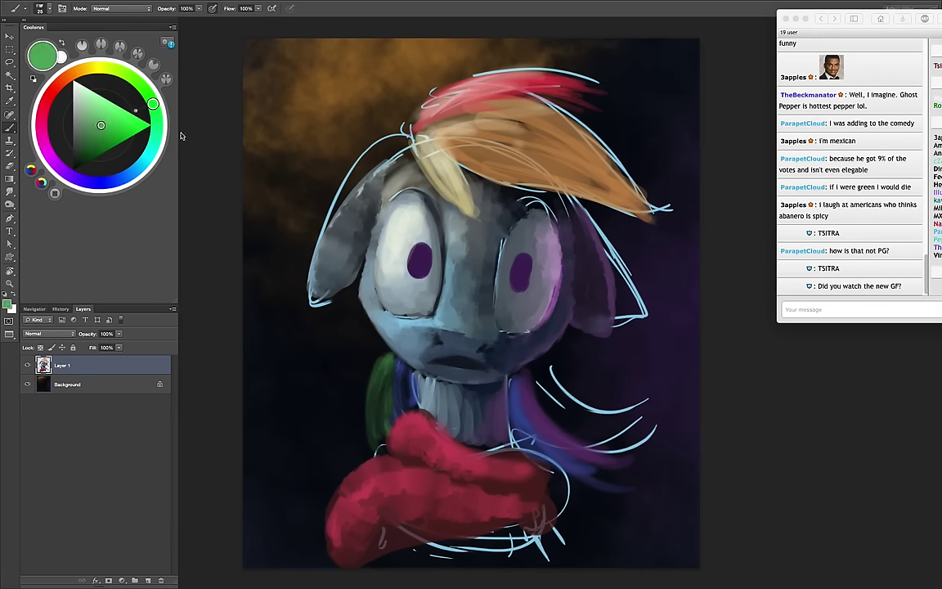
{"action": "left_click_drag", "start_coordinate": [388, 361], "coordinate": [382, 396]}
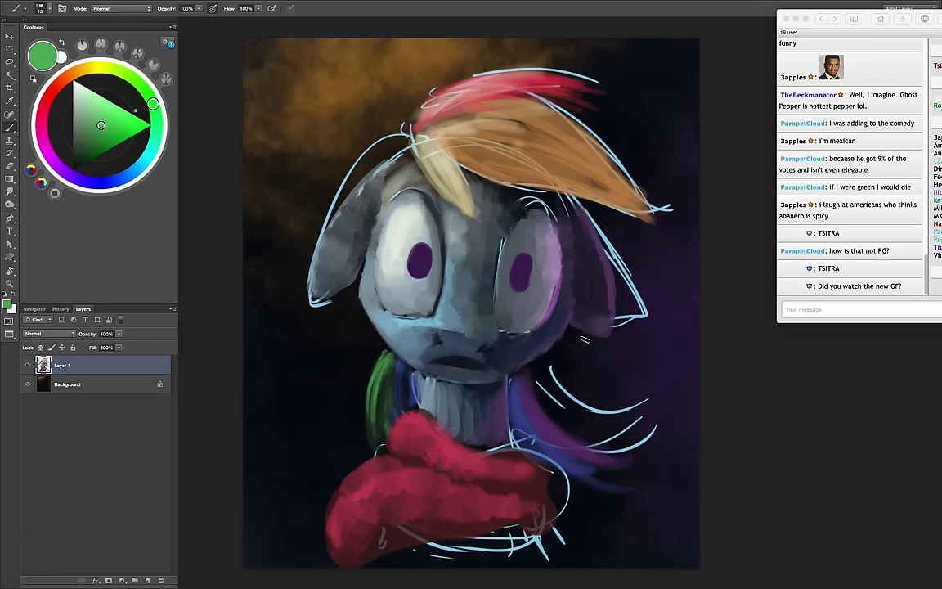
{"action": "left_click", "coordinate": [415, 373], "text": "alt"}
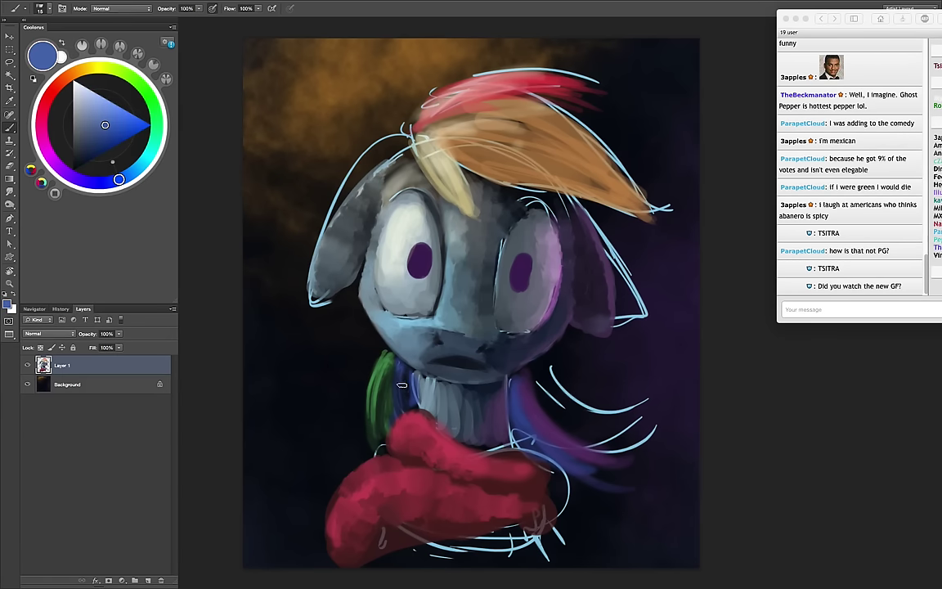
{"action": "left_click_drag", "start_coordinate": [404, 377], "coordinate": [408, 399]}
Sample dark slate and grey tones and repaint the open mouth into a small frown
{"action": "left_click", "coordinate": [493, 211], "text": "alt"}
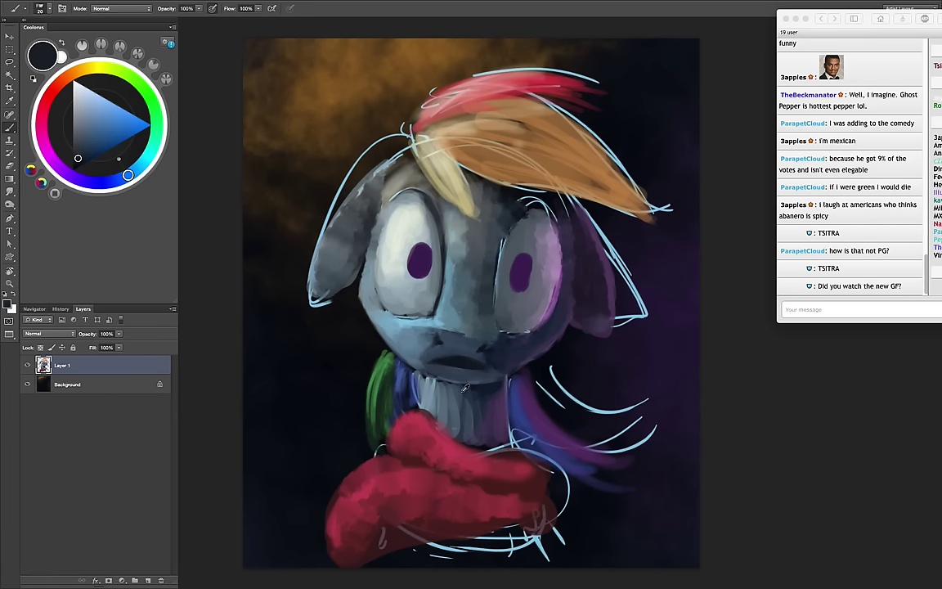
{"action": "left_click", "coordinate": [422, 353], "text": "alt"}
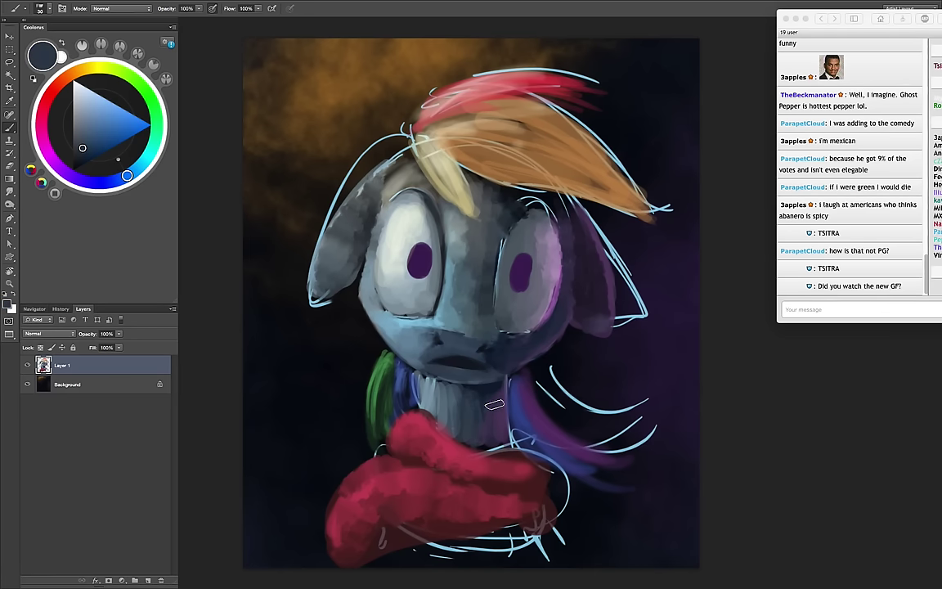
{"action": "left_click", "coordinate": [435, 358], "text": "alt"}
{"action": "key", "text": "bracketright"}
{"action": "key", "text": "bracketright"}
{"action": "key", "text": "bracketleft"}
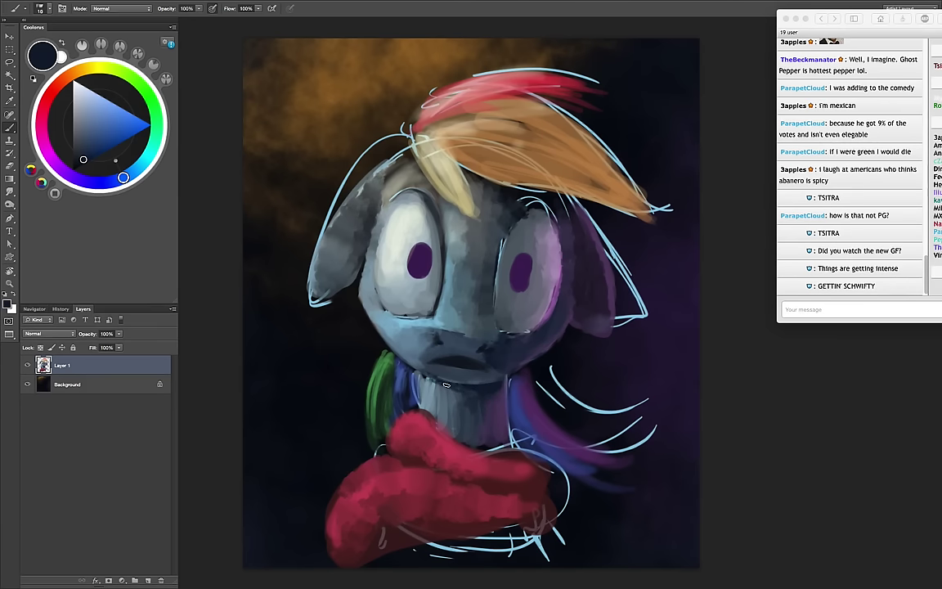
{"action": "key", "text": "bracketright"}
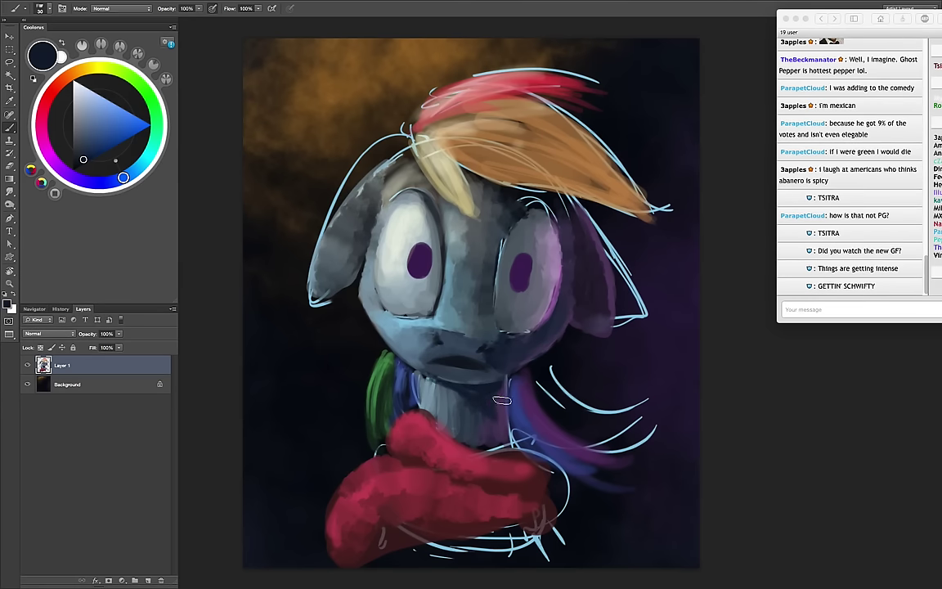
{"action": "left_click", "coordinate": [456, 365], "text": "alt"}
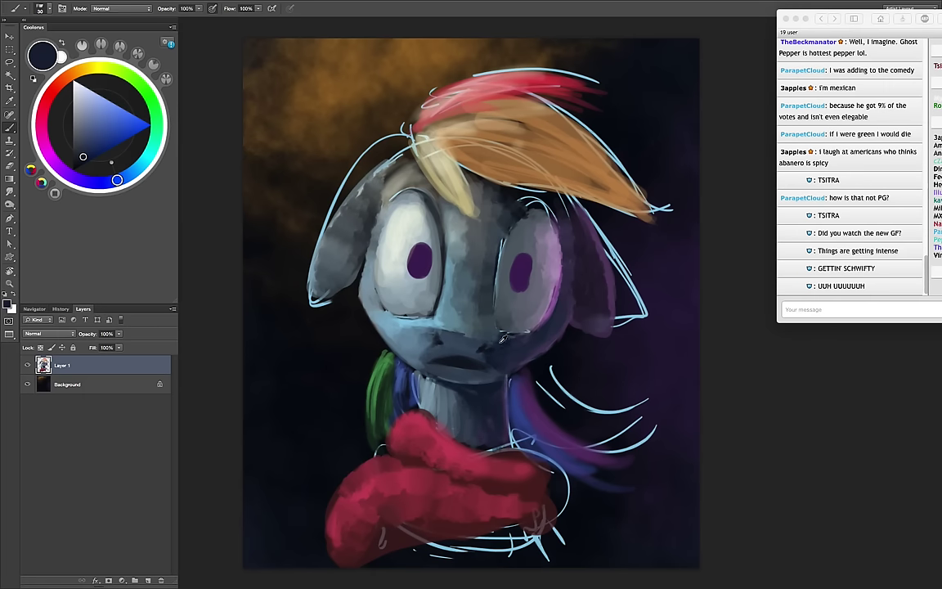
{"action": "left_click", "coordinate": [467, 370], "text": "alt"}
{"action": "key", "text": "bracketleft"}
{"action": "key", "text": "bracketleft"}
{"action": "key", "text": "bracketleft"}
{"action": "left_click_drag", "start_coordinate": [429, 376], "coordinate": [495, 384]}
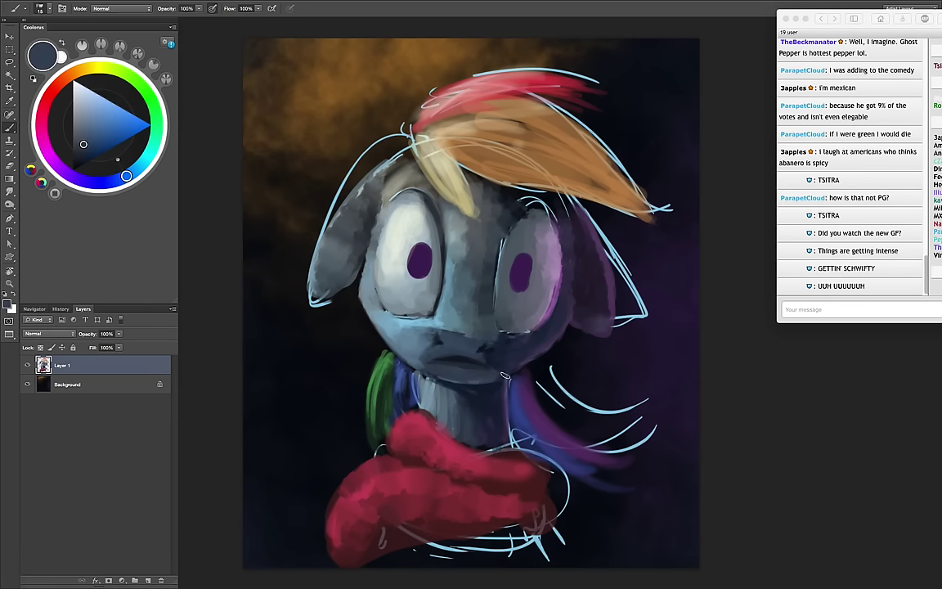
Sample near-black, dark purple and maroon shades from the painting
{"action": "left_click", "coordinate": [463, 338], "text": "alt"}
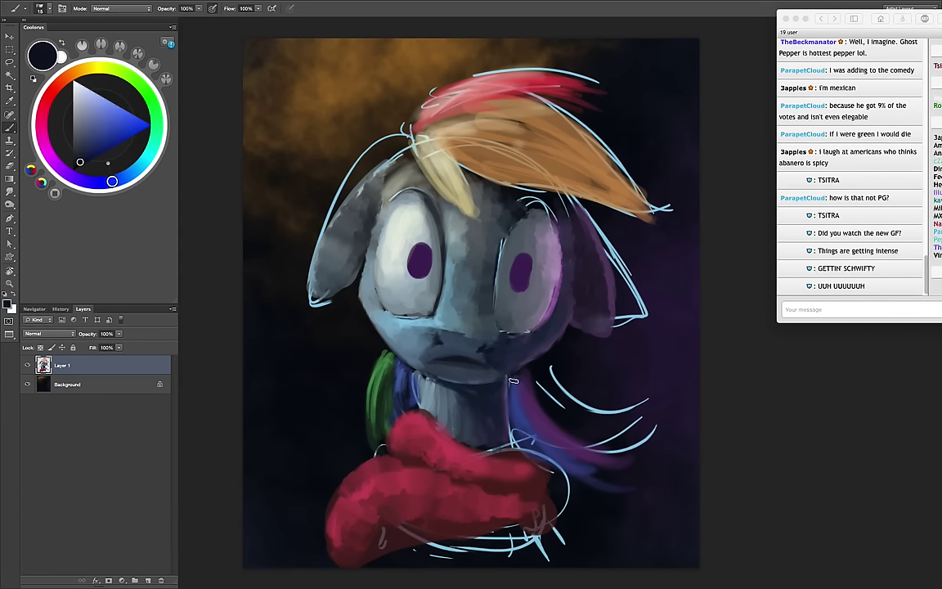
{"action": "key", "text": "bracketright"}
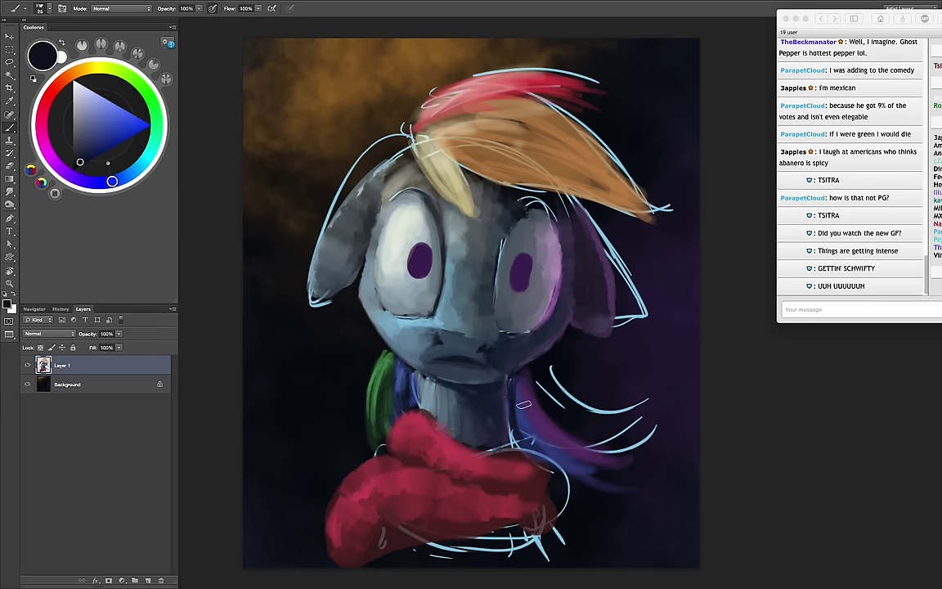
{"action": "left_click", "coordinate": [471, 351], "text": "alt"}
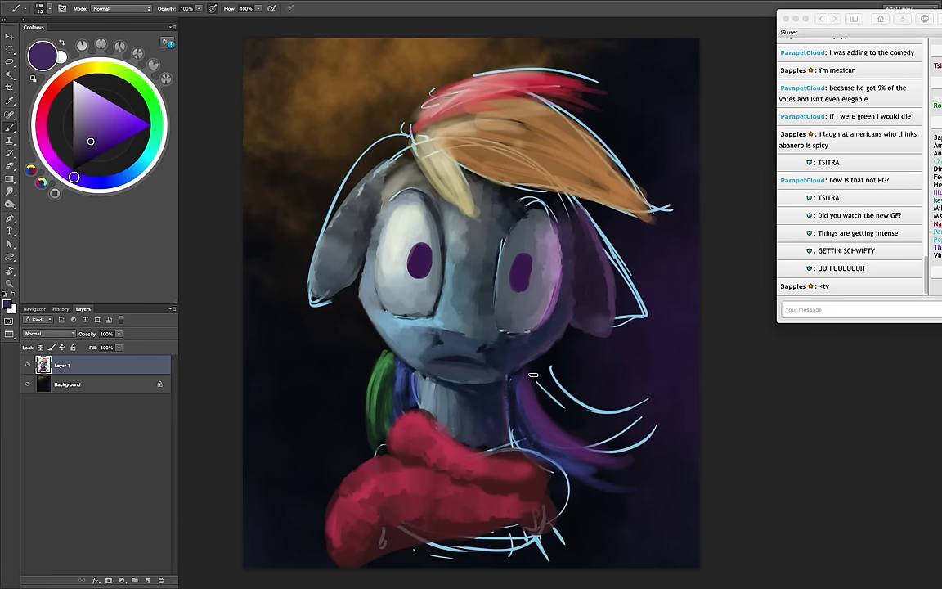
{"action": "left_click", "coordinate": [568, 327], "text": "alt"}
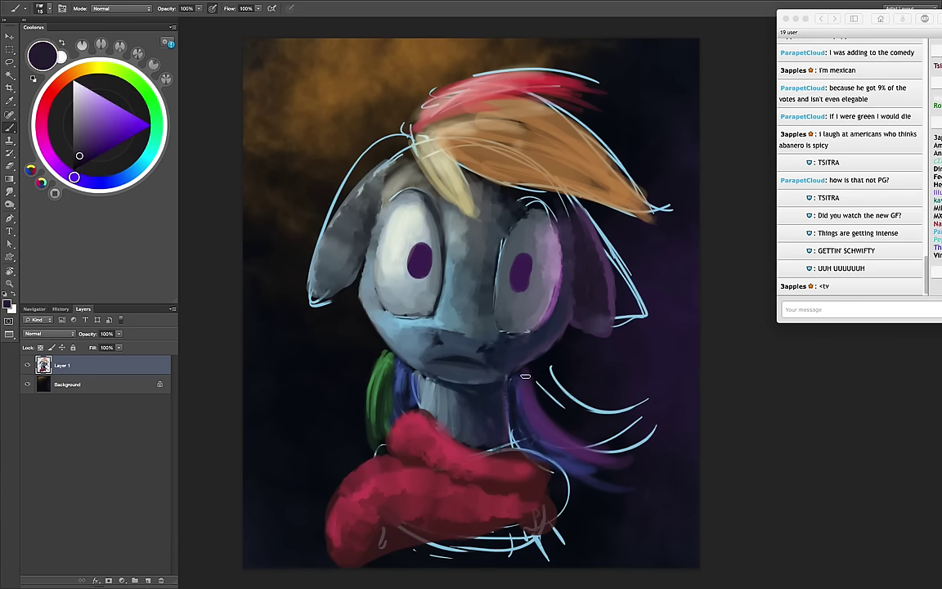
{"action": "key", "text": "bracketright"}
{"action": "left_click", "coordinate": [540, 438], "text": "alt"}
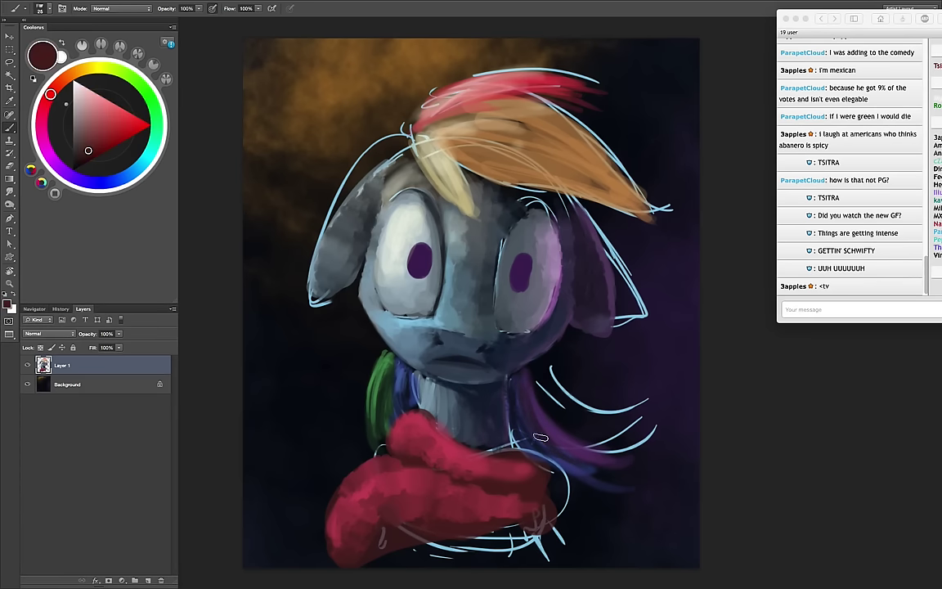
{"action": "left_click", "coordinate": [295, 341], "text": "alt"}
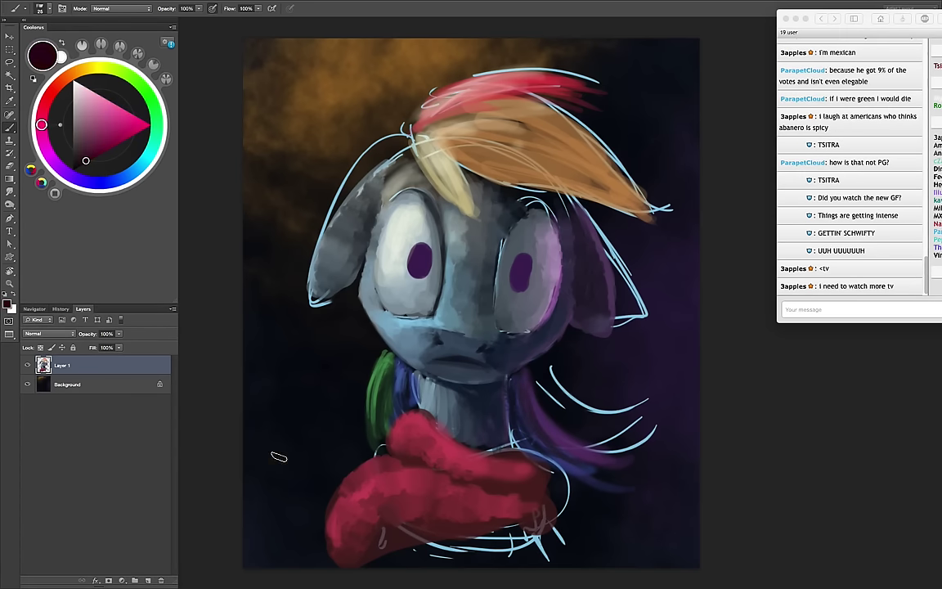
Mirror the canvas, then paint crimson and dark maroon strokes along the scarf's upper edge and lower folds
{"action": "key", "text": "h"}
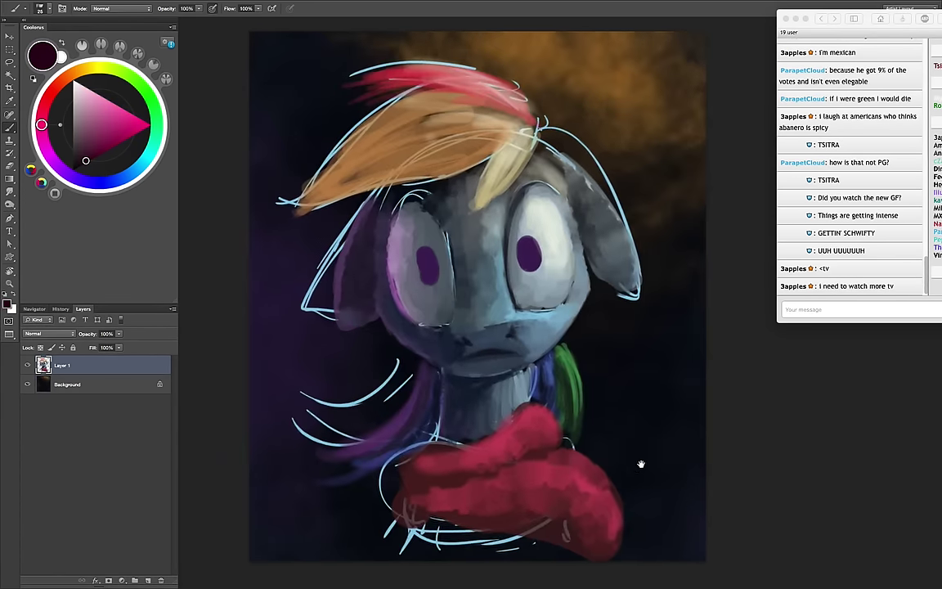
{"action": "key", "text": "bracketright"}
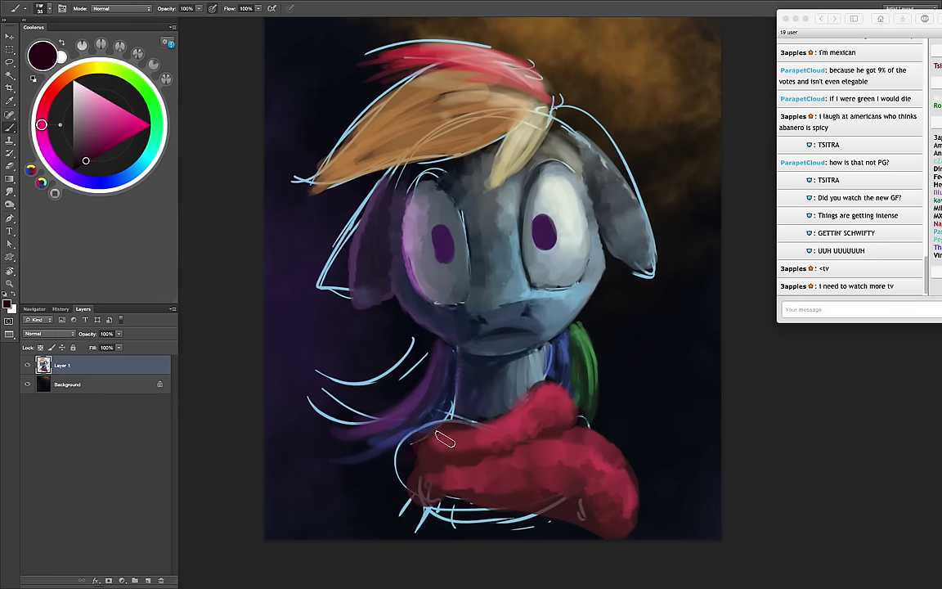
{"action": "mouse_move", "coordinate": [413, 421]}
{"action": "left_mouse_down"}
{"action": "mouse_move", "coordinate": [464, 457]}
{"action": "mouse_move", "coordinate": [405, 396]}
{"action": "mouse_move", "coordinate": [397, 400]}
{"action": "mouse_move", "coordinate": [458, 408]}
{"action": "left_mouse_up"}
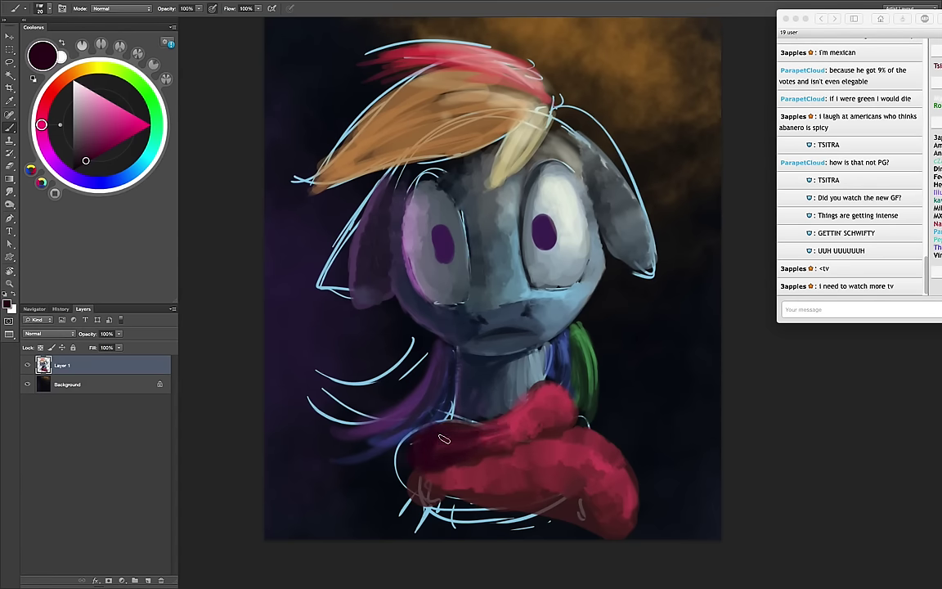
{"action": "left_click", "coordinate": [482, 406], "text": "alt"}
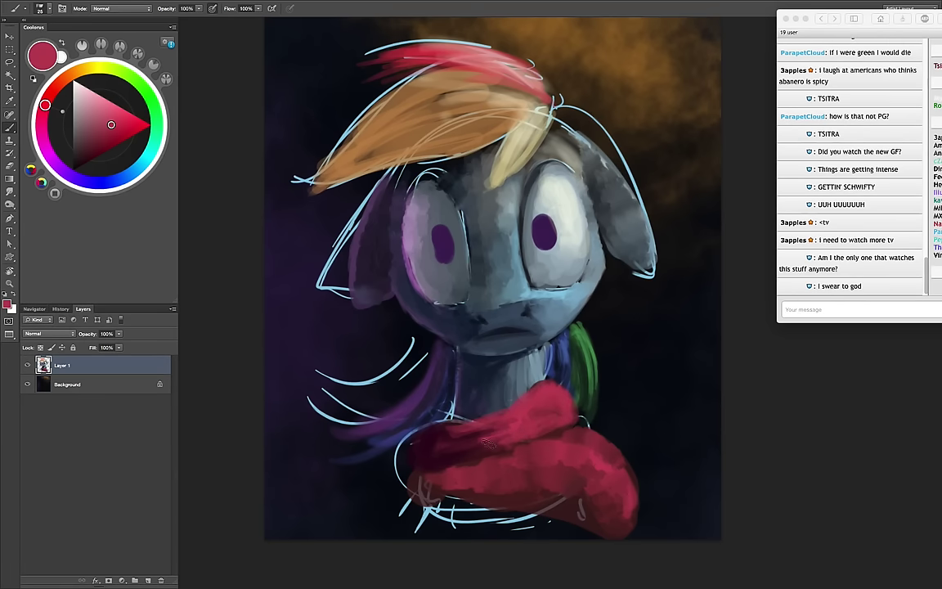
{"action": "left_click", "coordinate": [424, 401], "text": "alt"}
{"action": "key", "text": "bracketright"}
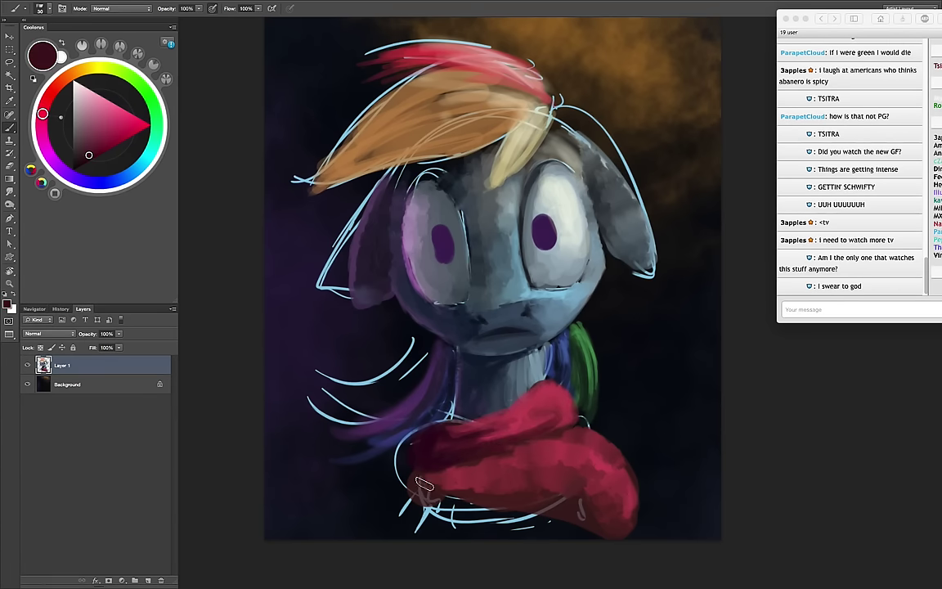
{"action": "left_click", "coordinate": [430, 488], "text": "alt"}
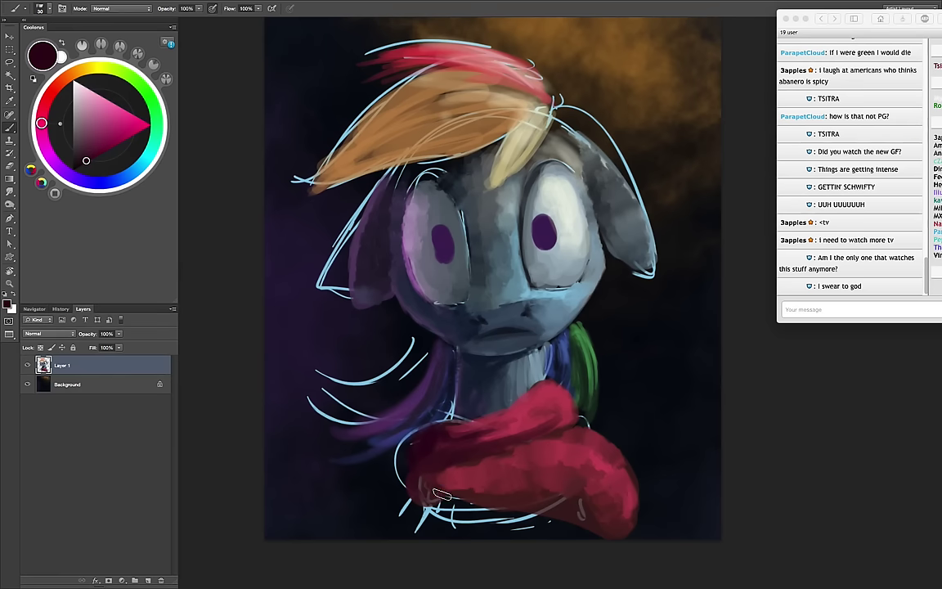
{"action": "key", "text": "bracketright"}
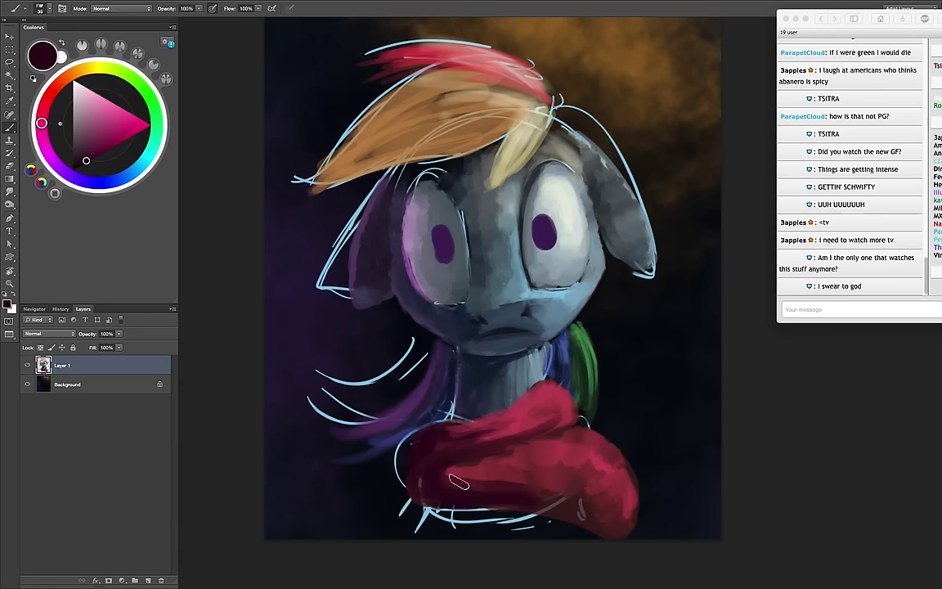
{"action": "key", "text": "bracketright"}
{"action": "mouse_move", "coordinate": [458, 482]}
{"action": "left_mouse_down"}
{"action": "mouse_move", "coordinate": [603, 501]}
{"action": "mouse_move", "coordinate": [544, 508]}
{"action": "left_mouse_up"}
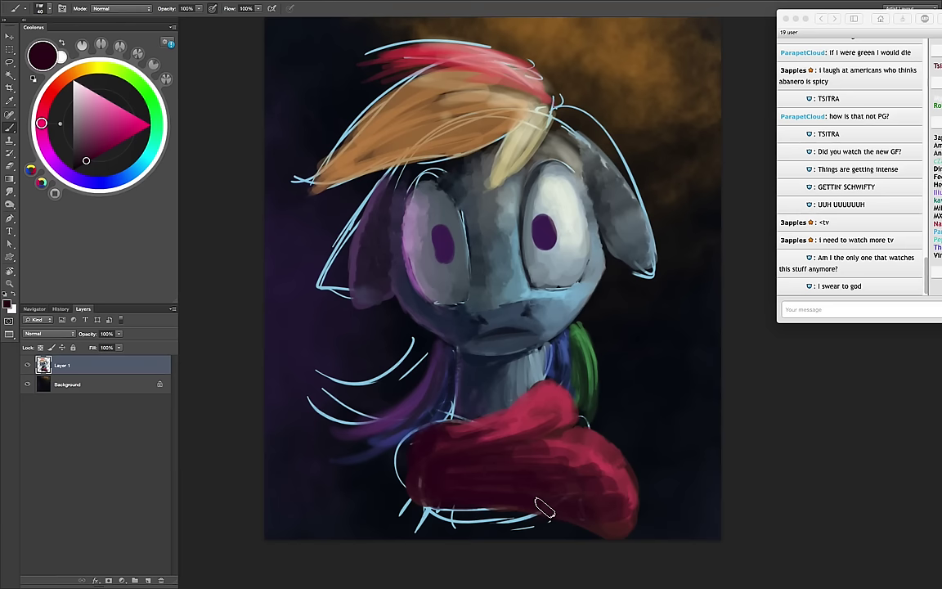
Paint brighter red strokes across the right side and middle of the scarf
{"action": "key", "text": "bracketleft"}
{"action": "key", "text": "bracketleft"}
{"action": "key", "text": "bracketleft"}
{"action": "key", "text": "bracketright"}
{"action": "key", "text": "bracketright"}
{"action": "key", "text": "bracketright"}
{"action": "left_click", "coordinate": [571, 442], "text": "alt"}
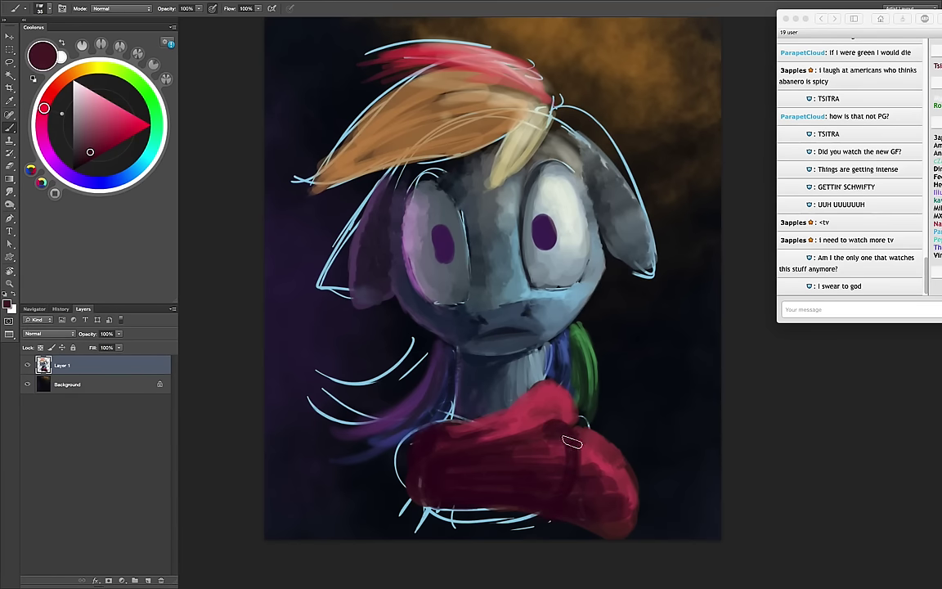
{"action": "left_click", "coordinate": [547, 405], "text": "alt"}
{"action": "key", "text": "bracketright"}
{"action": "left_click_drag", "start_coordinate": [578, 442], "coordinate": [555, 480]}
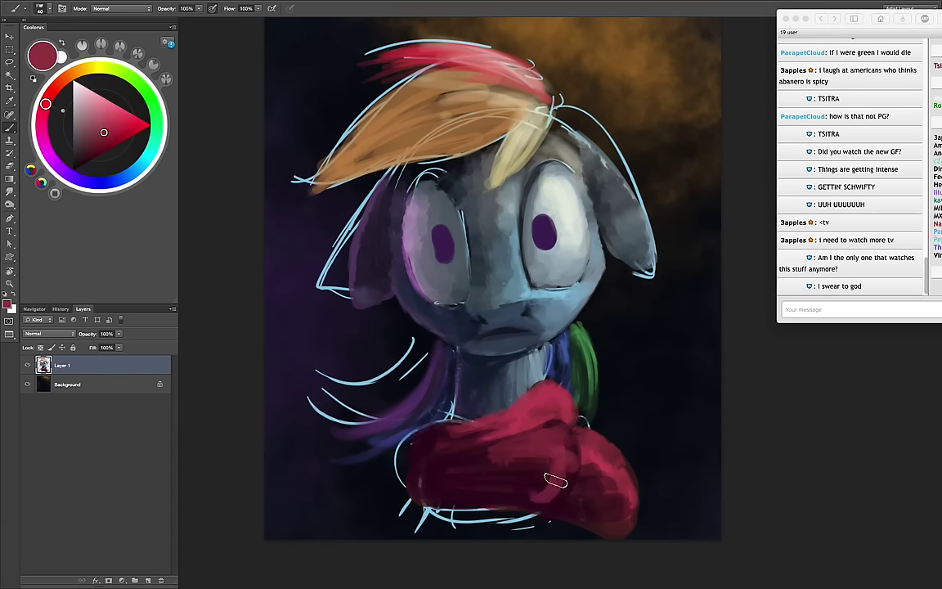
{"action": "left_click_drag", "start_coordinate": [509, 435], "coordinate": [450, 406]}
{"action": "left_click_drag", "start_coordinate": [530, 398], "coordinate": [487, 429]}
Erase the scarf's top-right and bottom-right edges into a narrower fold beside the green strand
{"action": "key", "text": "e"}
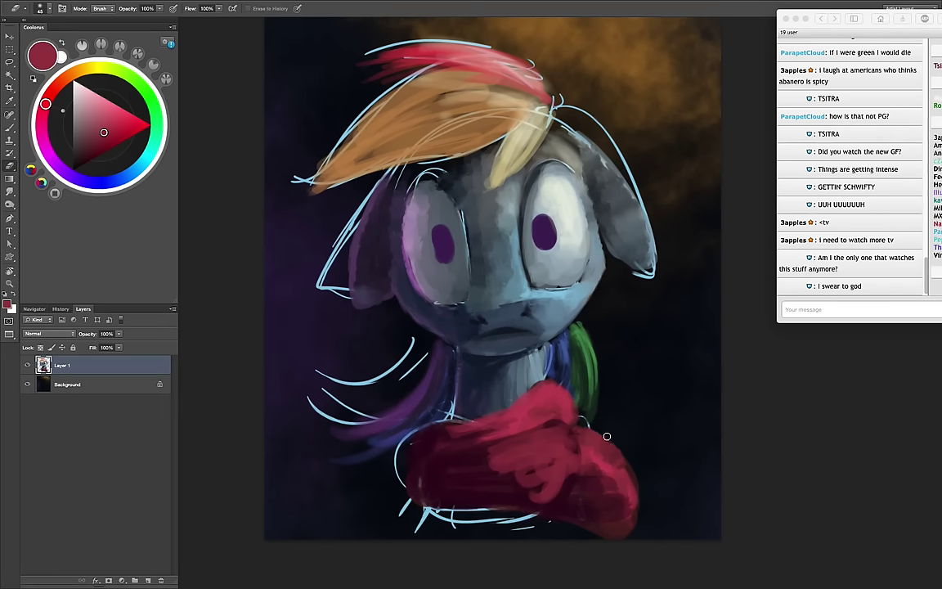
{"action": "left_click_drag", "start_coordinate": [564, 392], "coordinate": [528, 433]}
{"action": "left_click_drag", "start_coordinate": [552, 396], "coordinate": [572, 458]}
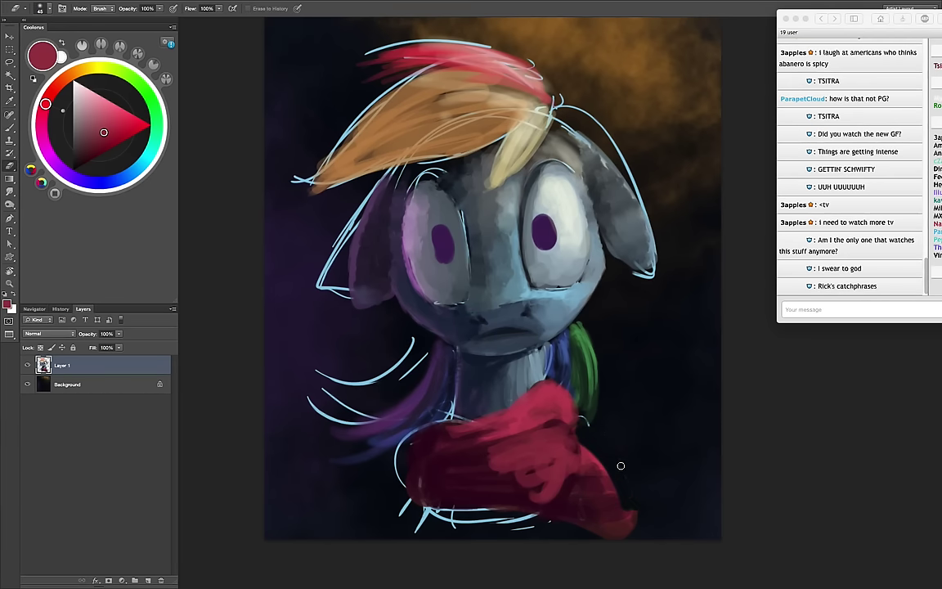
{"action": "left_click_drag", "start_coordinate": [560, 417], "coordinate": [571, 474]}
{"action": "mouse_move", "coordinate": [633, 503]}
{"action": "left_mouse_down"}
{"action": "mouse_move", "coordinate": [614, 531]}
{"action": "mouse_move", "coordinate": [606, 499]}
{"action": "mouse_move", "coordinate": [610, 510]}
{"action": "left_mouse_up"}
Pick a bright magenta colour in Coolorus for painting
{"action": "key", "text": "b"}
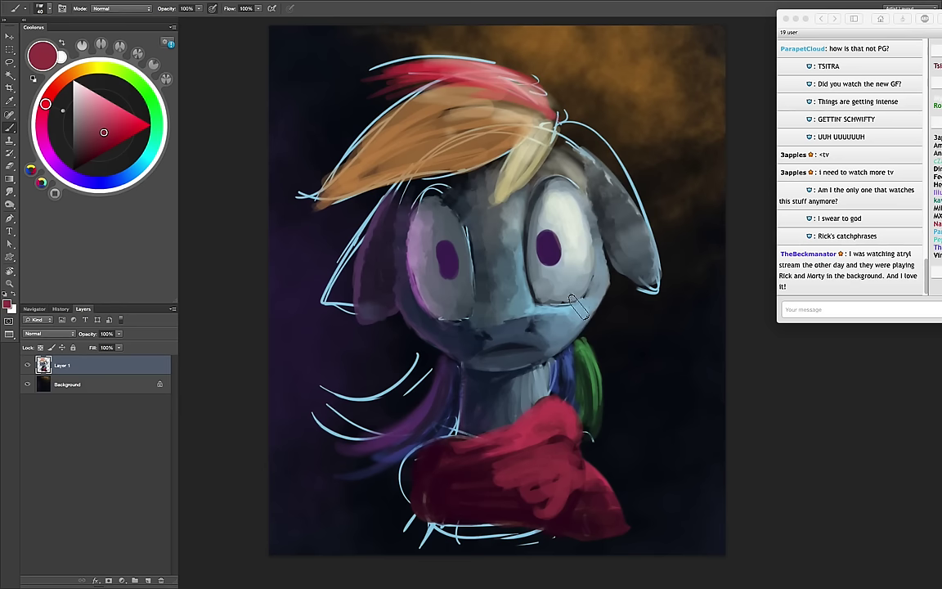
{"action": "left_click", "coordinate": [64, 170]}
{"action": "left_click", "coordinate": [109, 116]}
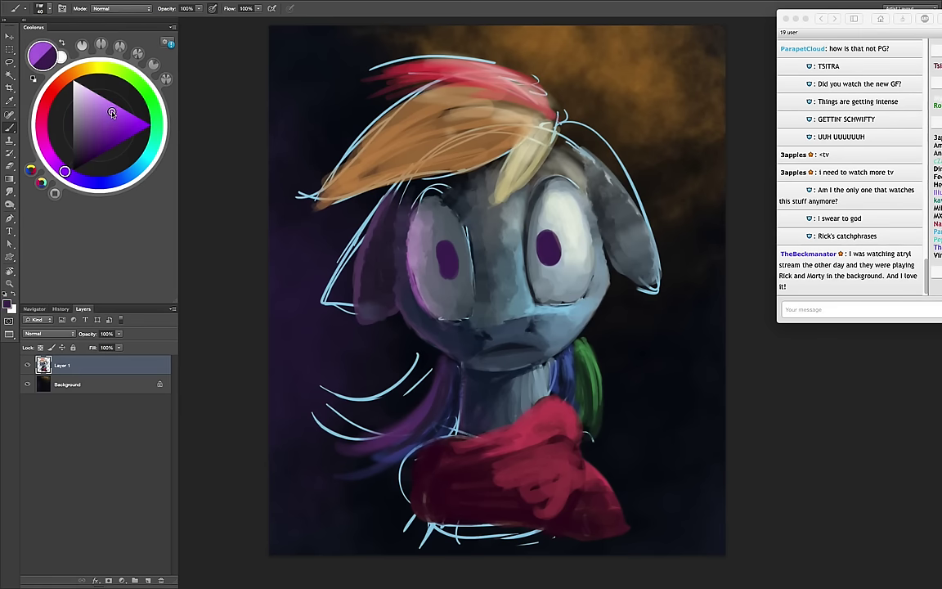
{"action": "left_click_drag", "start_coordinate": [65, 171], "coordinate": [51, 157]}
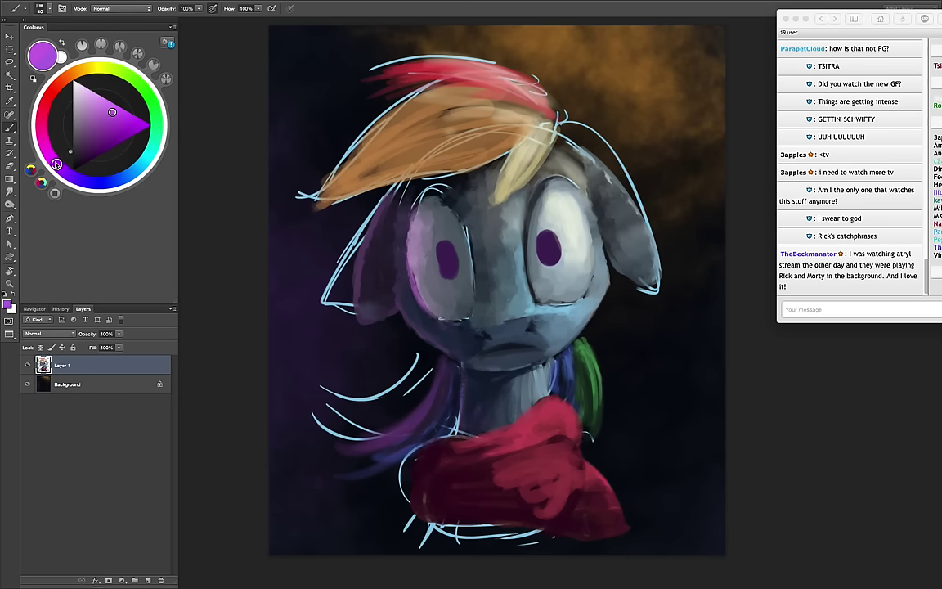
Check the brush size and hardness settings, then dab magenta at the right ear tip
{"action": "right_click", "coordinate": [645, 351]}
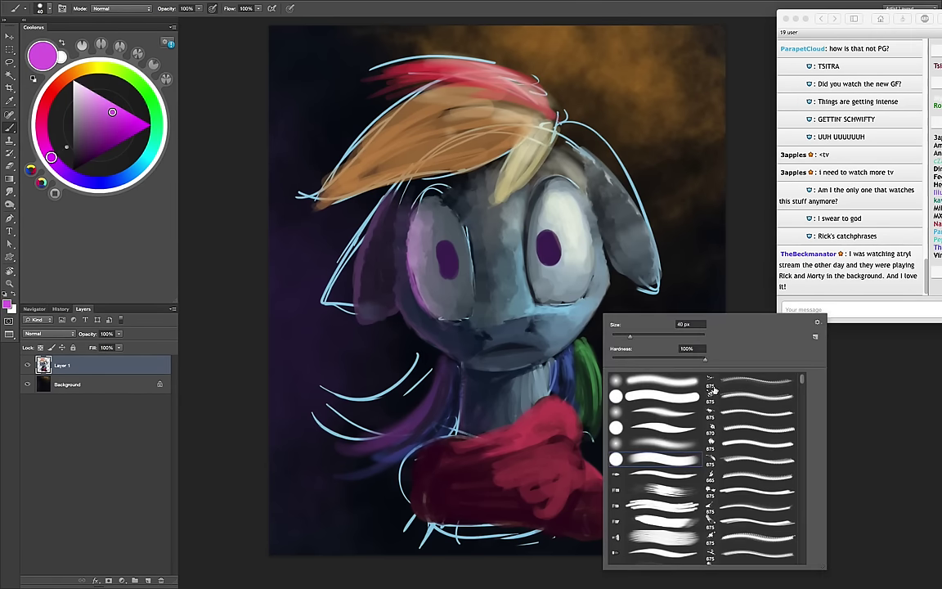
{"action": "key", "text": "F5"}
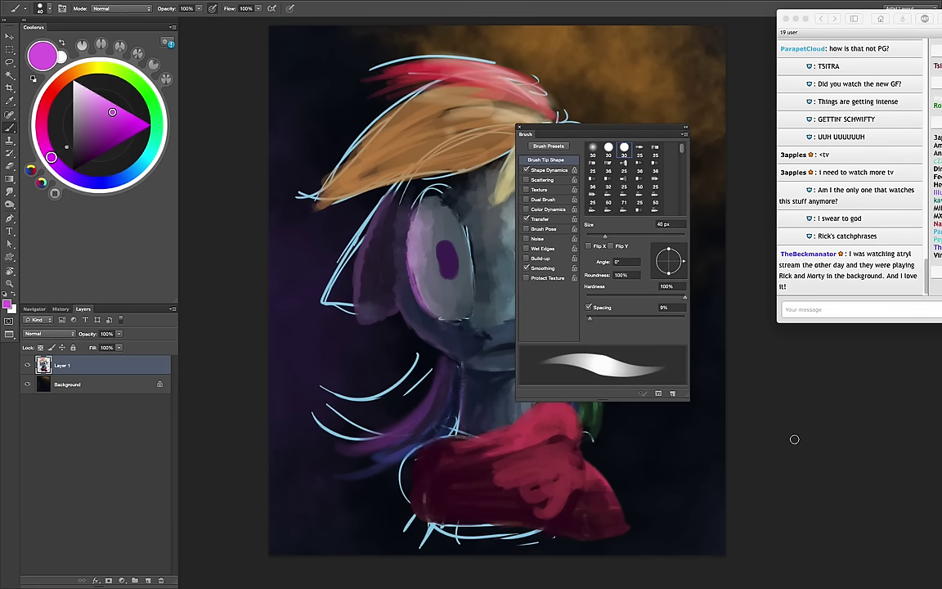
{"action": "key", "text": "F5"}
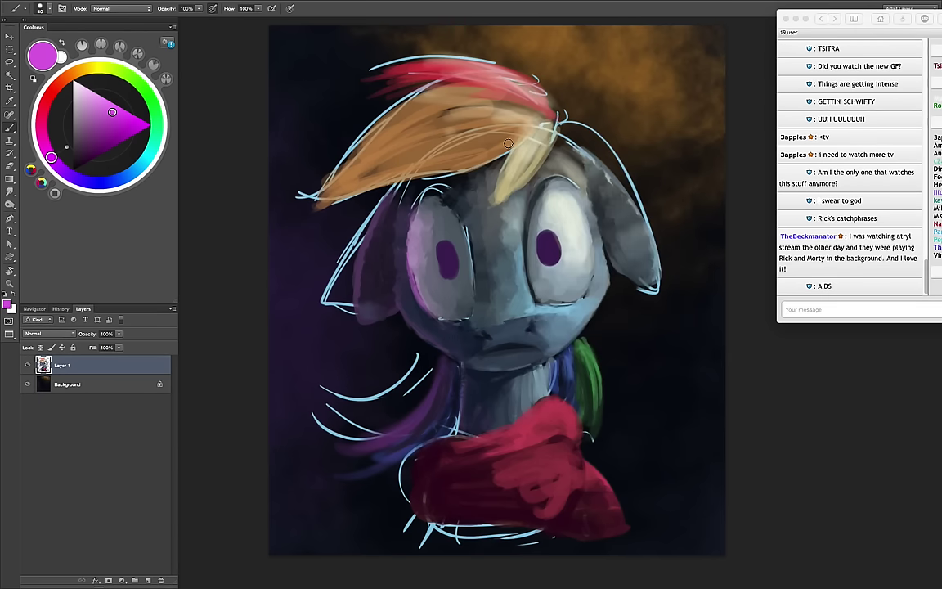
{"action": "left_click", "coordinate": [662, 274]}
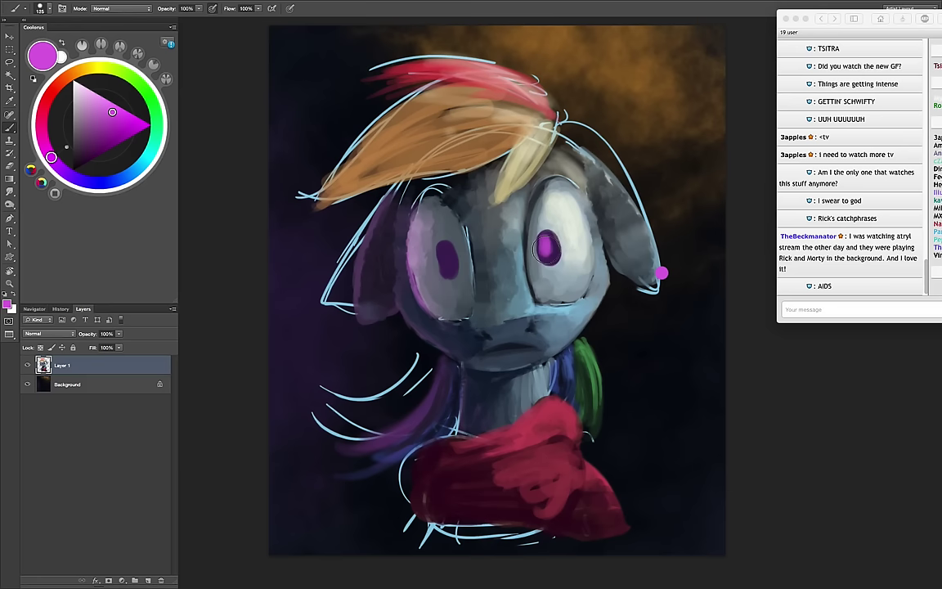
Sample dark purples around the eye and ring the magenta pupil with a dark purple rim
{"action": "left_click", "coordinate": [552, 254], "text": "alt"}
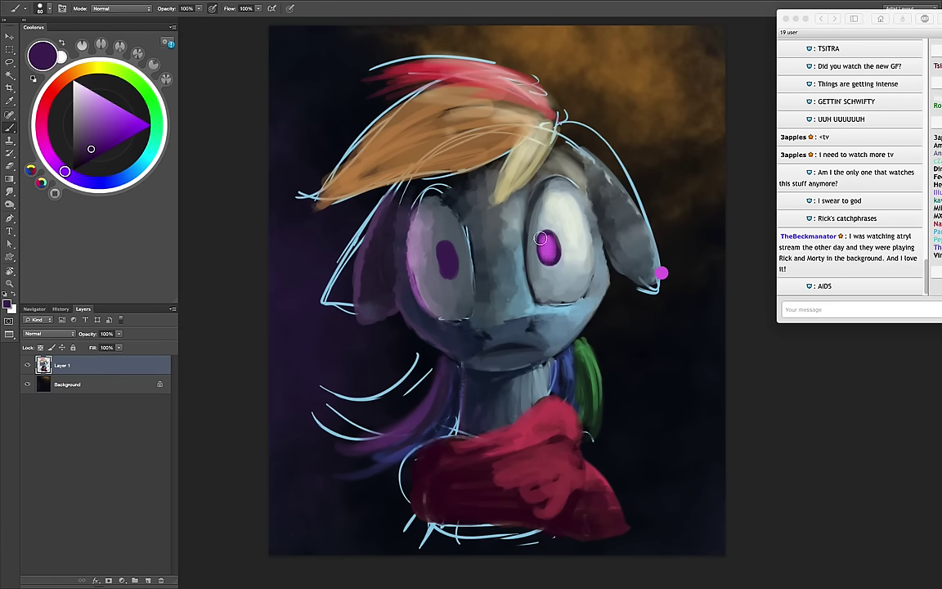
{"action": "left_click", "coordinate": [548, 249], "text": "alt"}
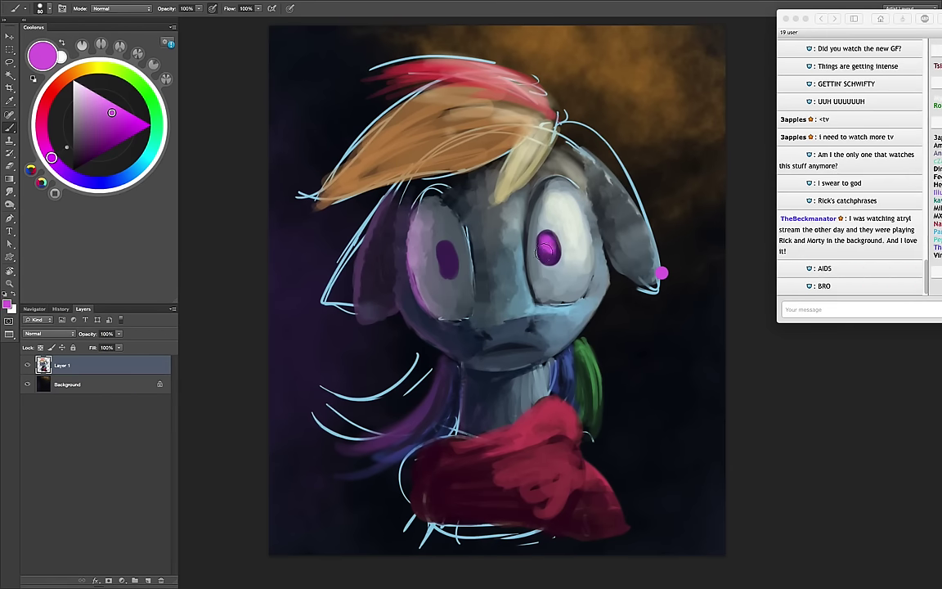
{"action": "key", "text": "bracketleft"}
{"action": "left_click", "coordinate": [548, 235], "text": "alt"}
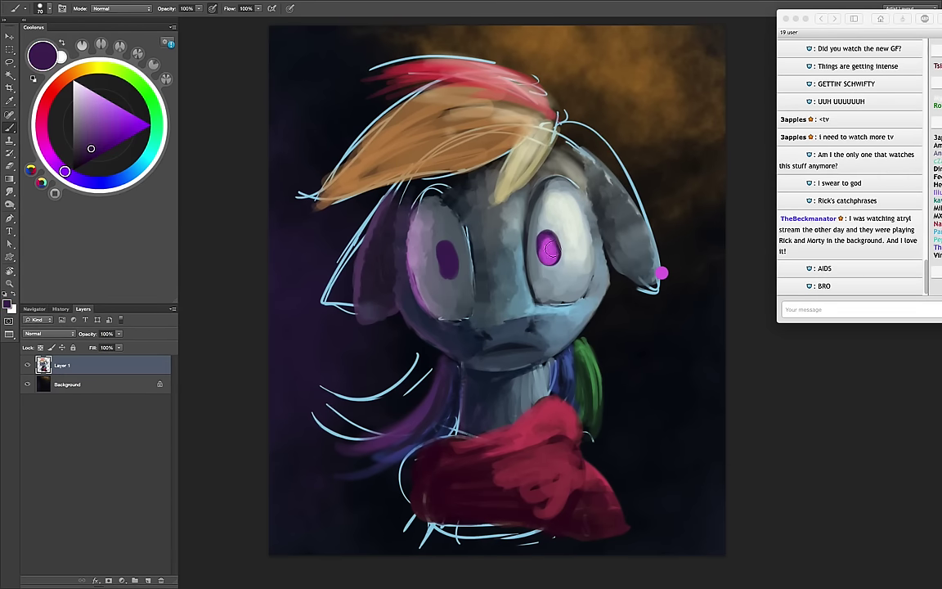
{"action": "left_click", "coordinate": [546, 256], "text": "alt"}
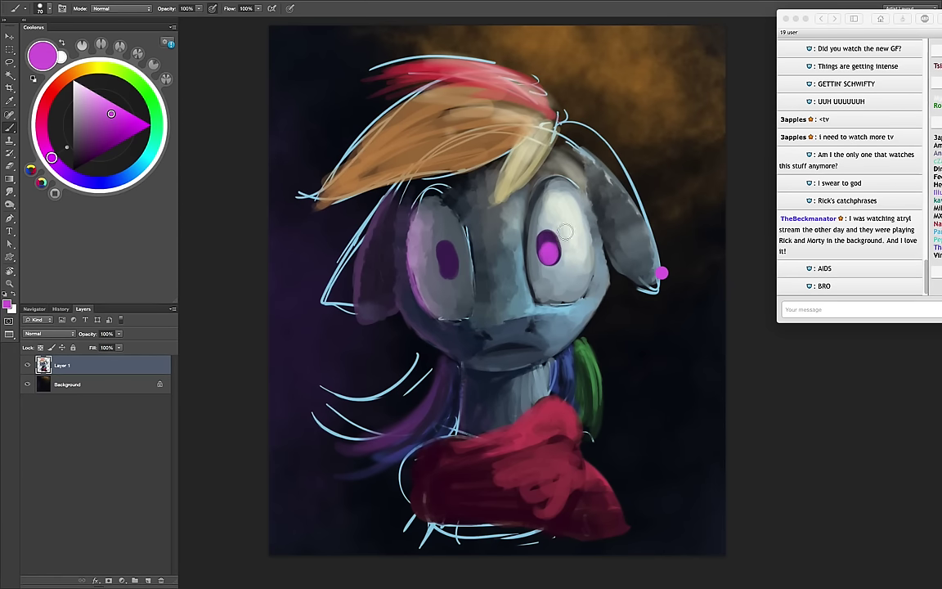
{"action": "left_click", "coordinate": [553, 242], "text": "alt"}
{"action": "left_click", "coordinate": [554, 237], "text": "alt"}
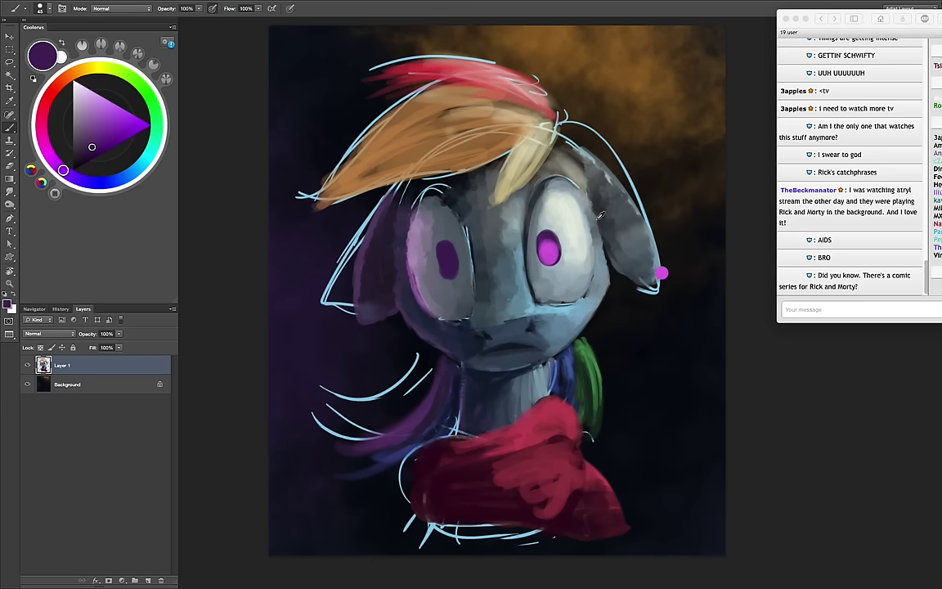
{"action": "left_click", "coordinate": [552, 239], "text": "alt"}
{"action": "left_click_drag", "start_coordinate": [544, 240], "coordinate": [549, 249]}
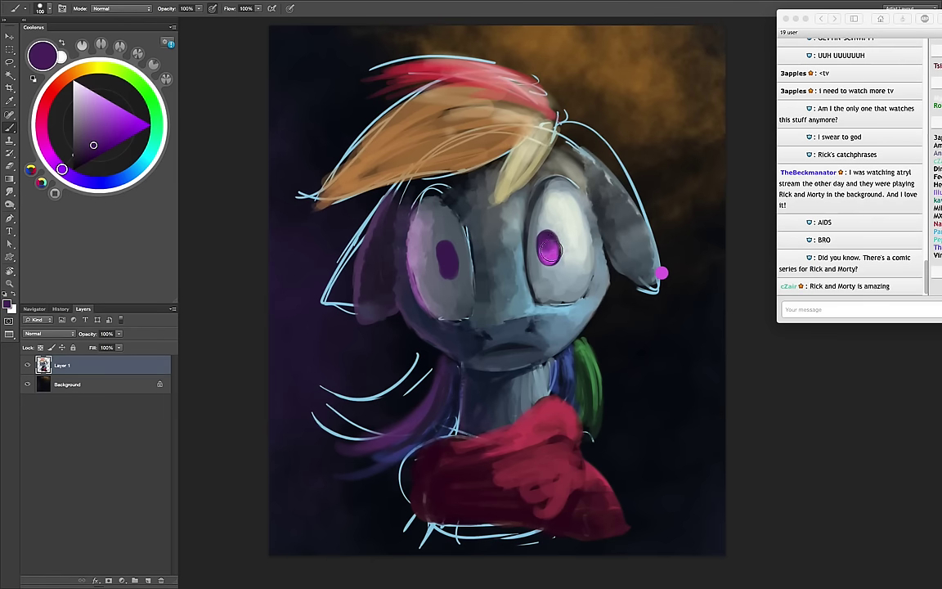
{"action": "left_click", "coordinate": [554, 236], "text": "alt"}
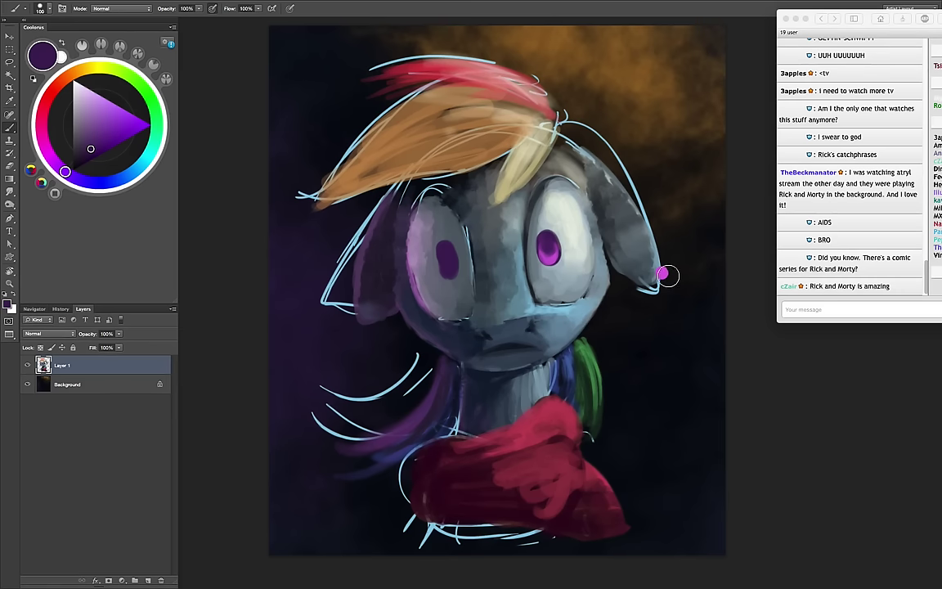
Erase the ear-tip dab and set up a small white brush for the pupil highlight
{"action": "key", "text": "e"}
{"action": "key", "text": "b"}
{"action": "left_click", "coordinate": [530, 204], "text": "alt"}
{"action": "left_click_drag", "start_coordinate": [592, 290], "coordinate": [592, 275]}
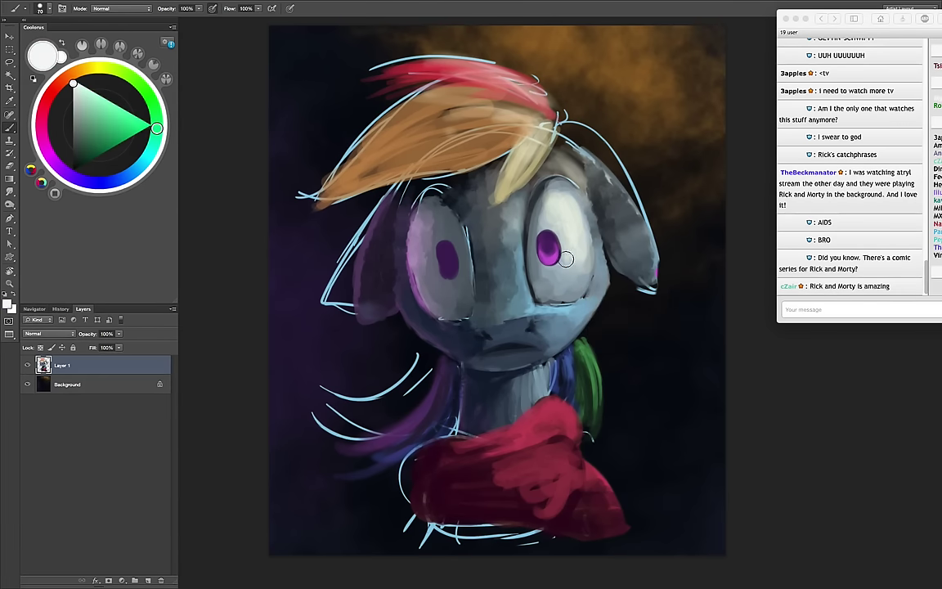
{"action": "key", "text": "bracketleft"}
{"action": "key", "text": "bracketleft"}
{"action": "key", "text": "bracketleft"}
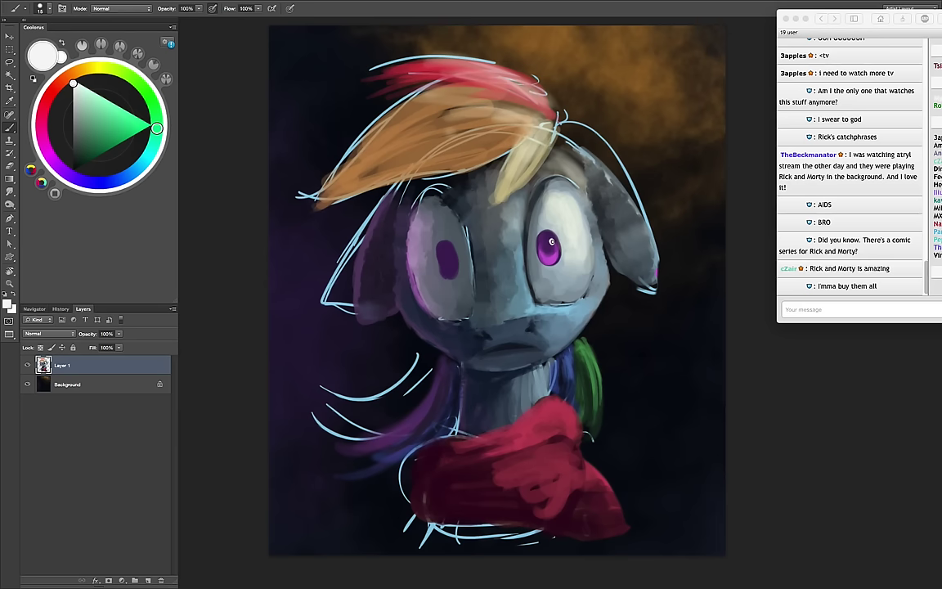
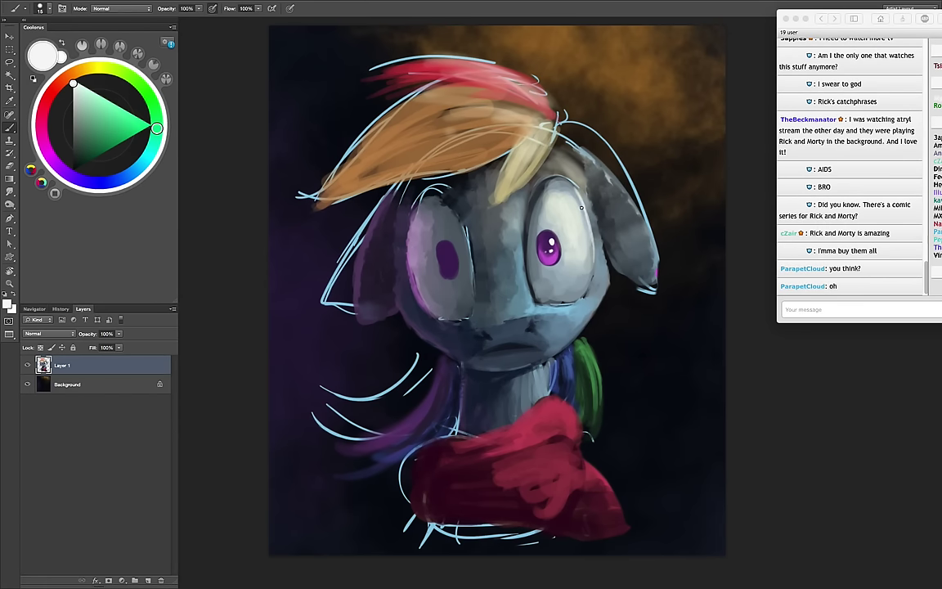
Sample and lighten purple tones from the left eye and size the brush for the iris
{"action": "left_click", "coordinate": [417, 274], "text": "alt"}
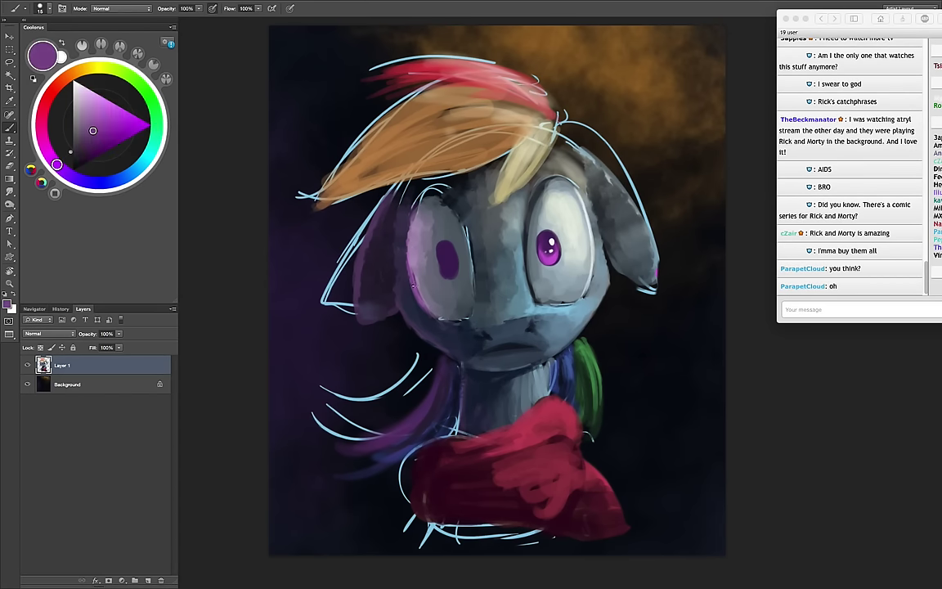
{"action": "key", "text": "bracketright"}
{"action": "key", "text": "bracketright"}
{"action": "key", "text": "bracketright"}
{"action": "left_click", "coordinate": [92, 104]}
{"action": "key", "text": "bracketleft"}
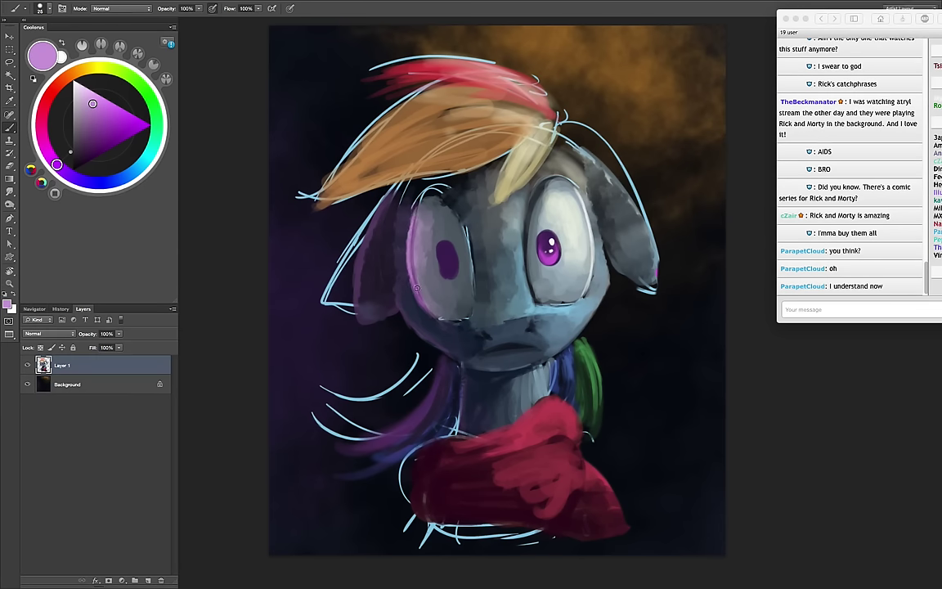
{"action": "left_click", "coordinate": [410, 248], "text": "alt"}
{"action": "key", "text": "bracketright"}
{"action": "key", "text": "bracketright"}
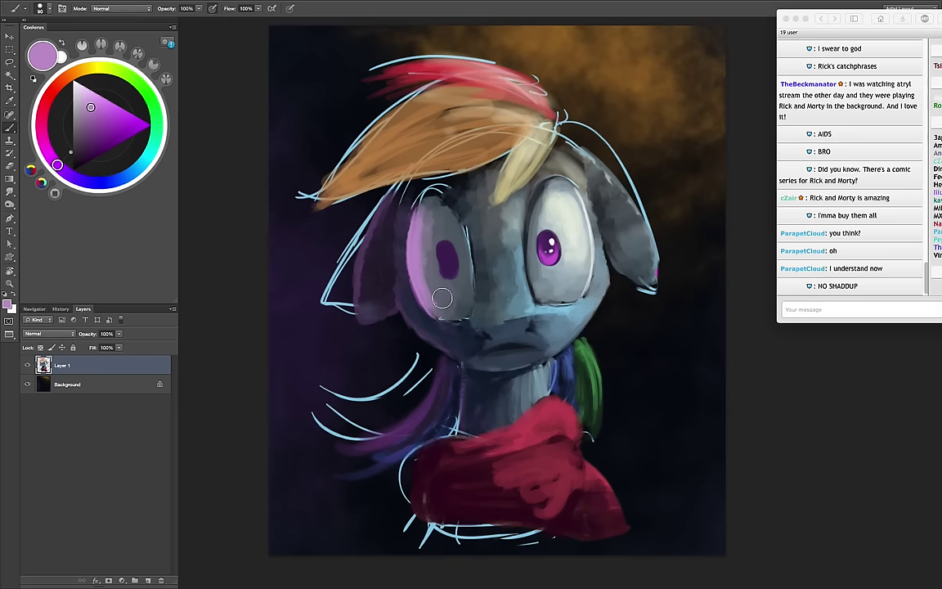
{"action": "left_click", "coordinate": [425, 281], "text": "alt"}
{"action": "left_click", "coordinate": [390, 258], "text": "alt"}
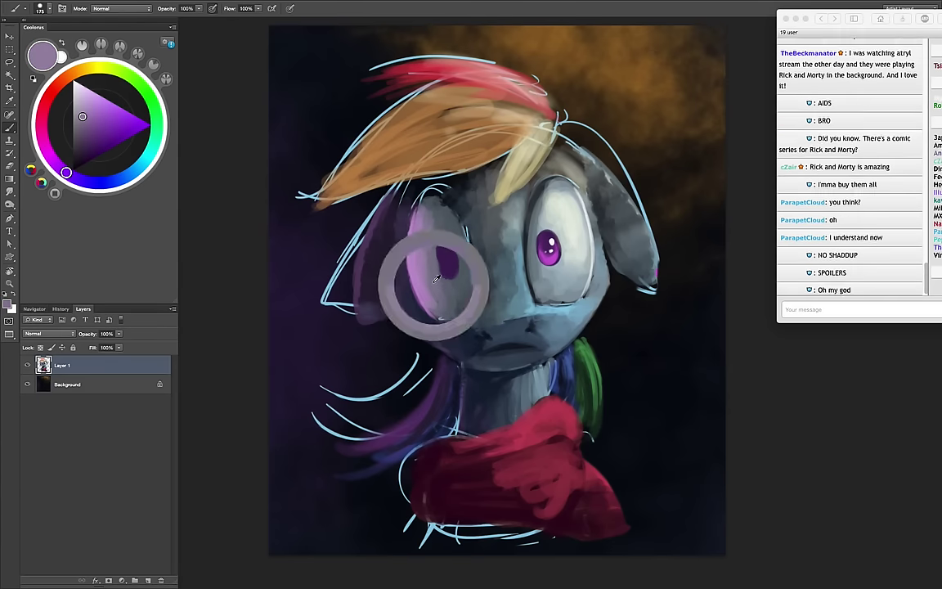
Shade the left iris with dark purple and grey-blue, then add white highlights
{"action": "key", "text": "bracketright"}
{"action": "key", "text": "bracketright"}
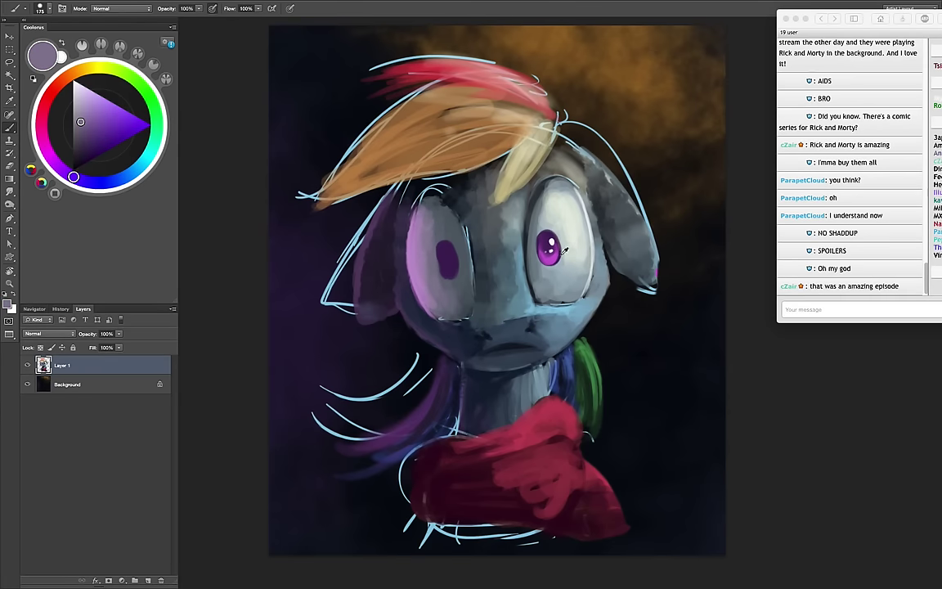
{"action": "left_click", "coordinate": [554, 233], "text": "alt"}
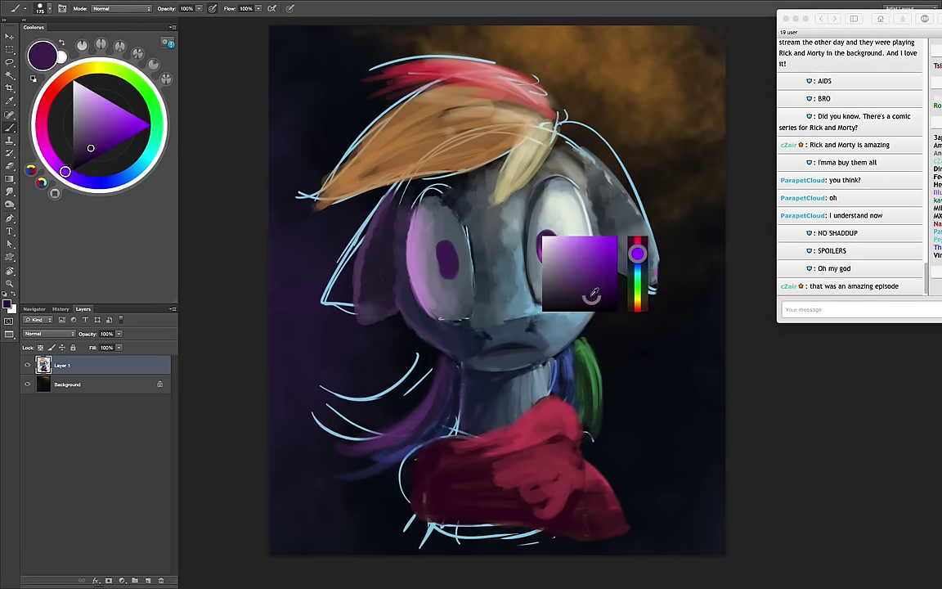
{"action": "key", "text": "bracketleft"}
{"action": "key", "text": "bracketleft"}
{"action": "key", "text": "bracketleft"}
{"action": "key", "text": "bracketleft"}
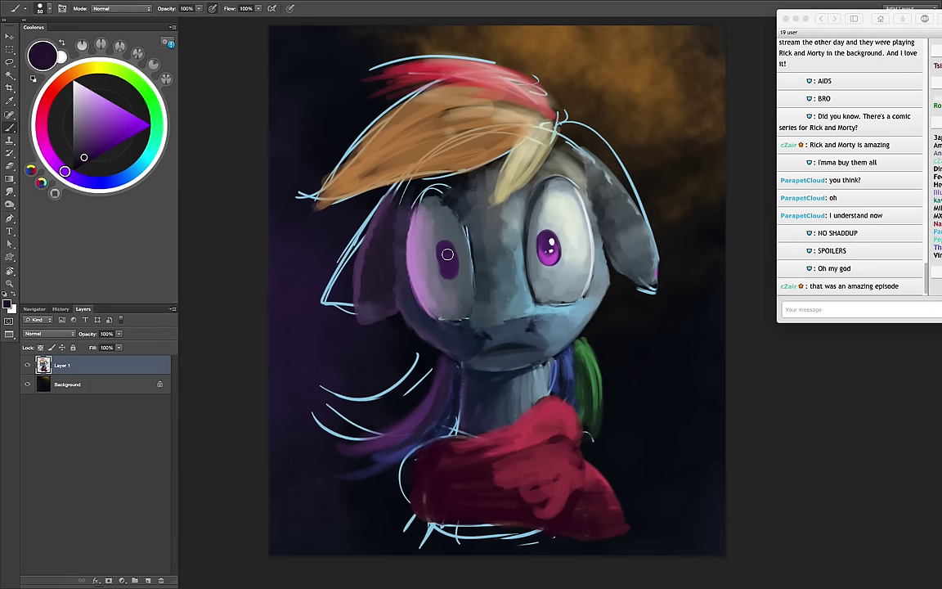
{"action": "key", "text": "bracketright"}
{"action": "key", "text": "bracketright"}
{"action": "key", "text": "bracketleft"}
{"action": "key", "text": "bracketleft"}
{"action": "key", "text": "bracketleft"}
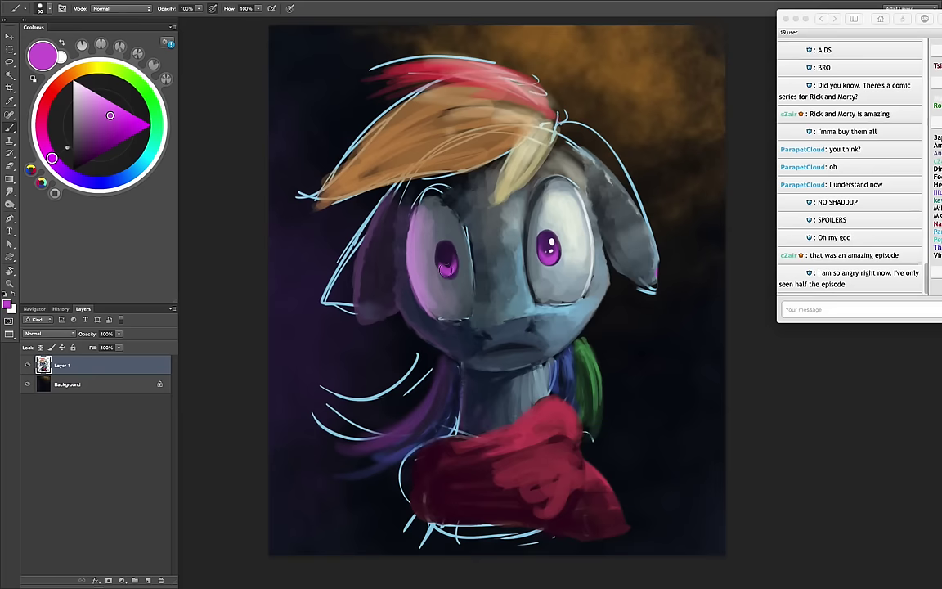
{"action": "left_click", "coordinate": [458, 272], "text": "alt"}
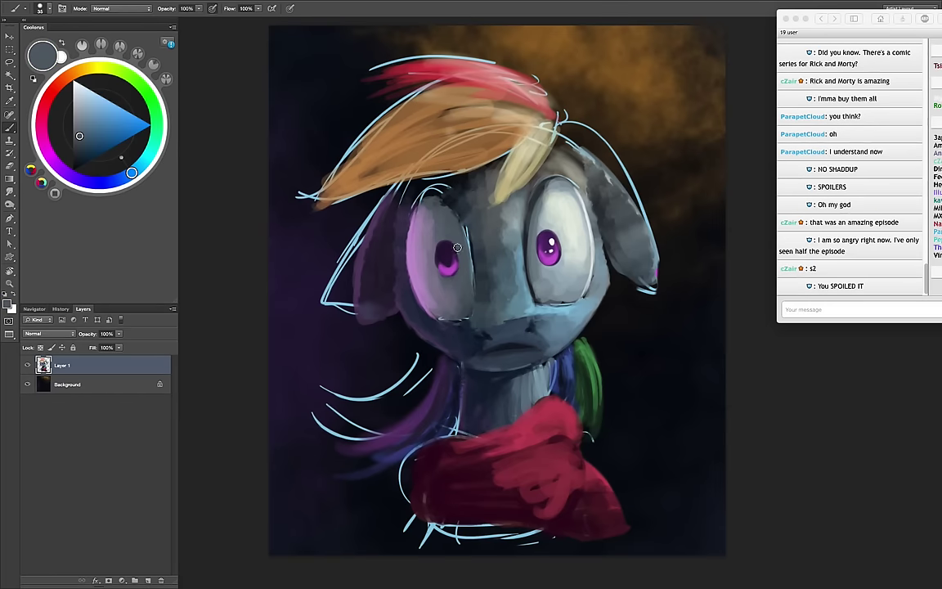
{"action": "left_click", "coordinate": [454, 255], "text": "alt"}
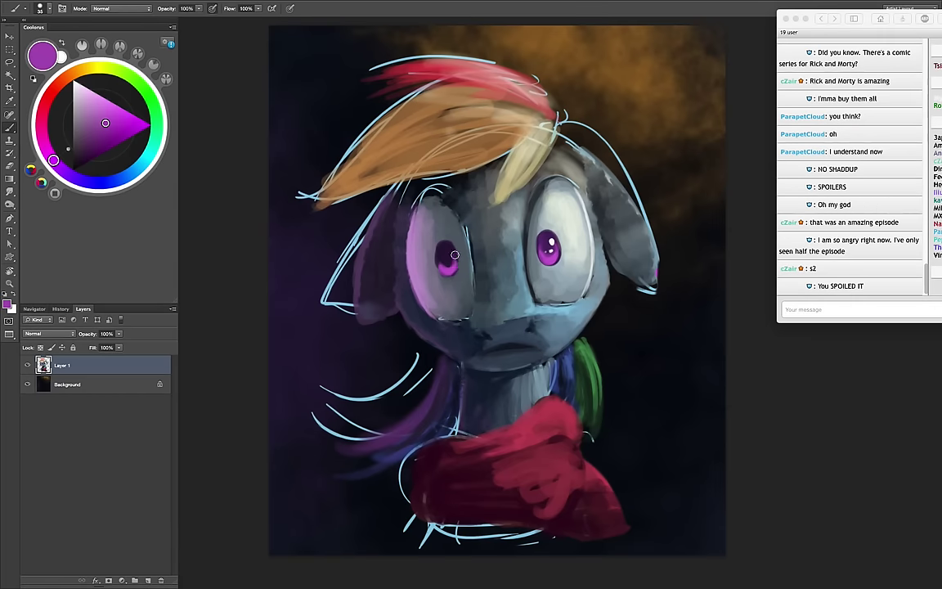
{"action": "left_click", "coordinate": [553, 239], "text": "alt"}
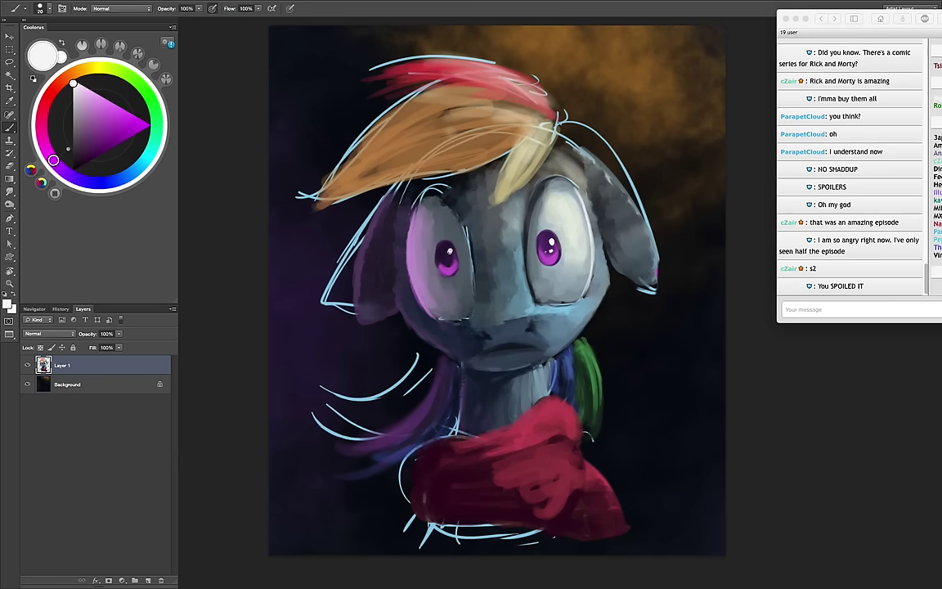
Trace a fine black outline along the left eye's edge
{"action": "left_click_drag", "start_coordinate": [585, 279], "coordinate": [605, 340]}
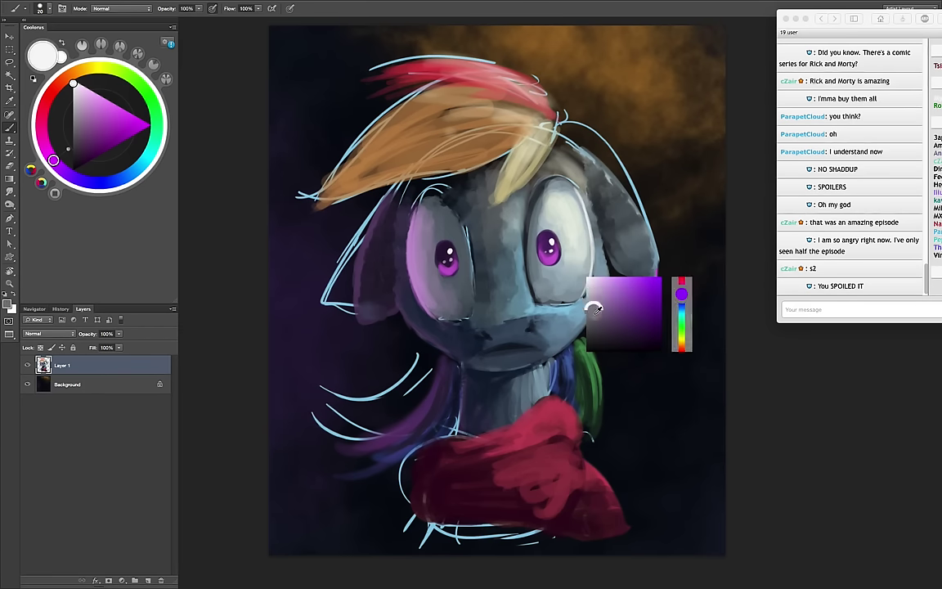
{"action": "key", "text": "bracketright"}
{"action": "key", "text": "bracketright"}
{"action": "key", "text": "bracketright"}
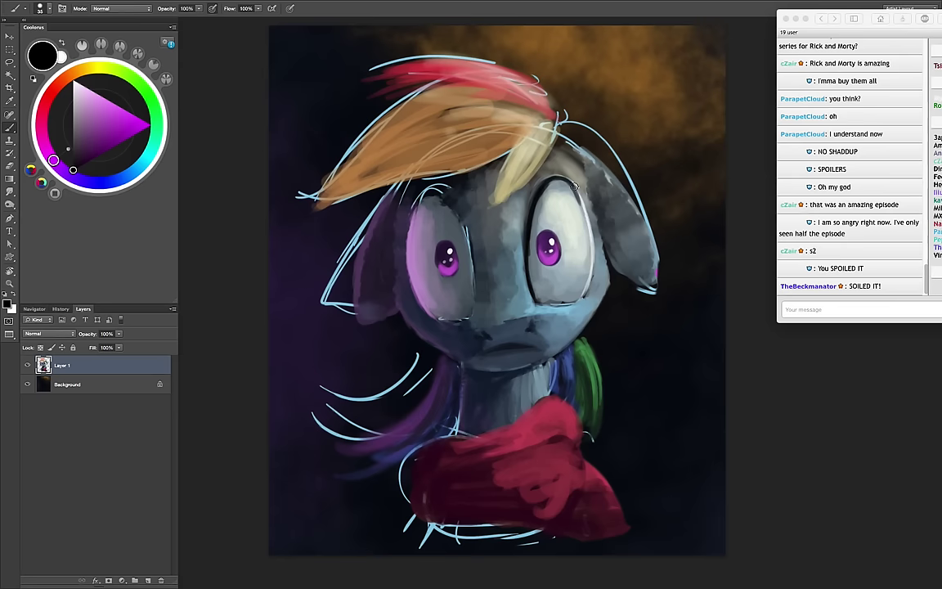
{"action": "key", "text": "bracketleft"}
{"action": "key", "text": "bracketleft"}
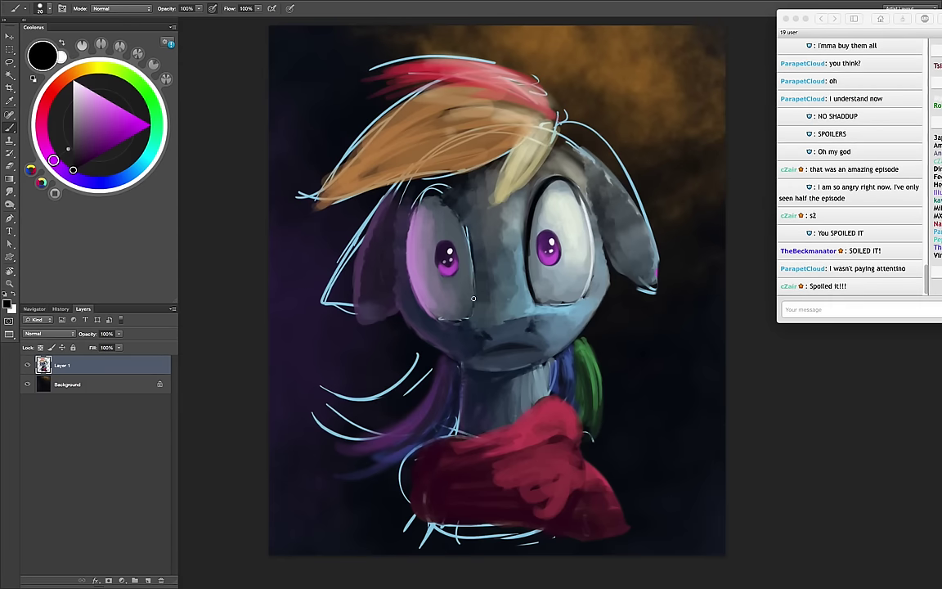
{"action": "mouse_move", "coordinate": [427, 270]}
{"action": "left_mouse_down"}
{"action": "mouse_move", "coordinate": [421, 214]}
{"action": "mouse_move", "coordinate": [383, 178]}
{"action": "mouse_move", "coordinate": [375, 233]}
{"action": "left_mouse_up"}
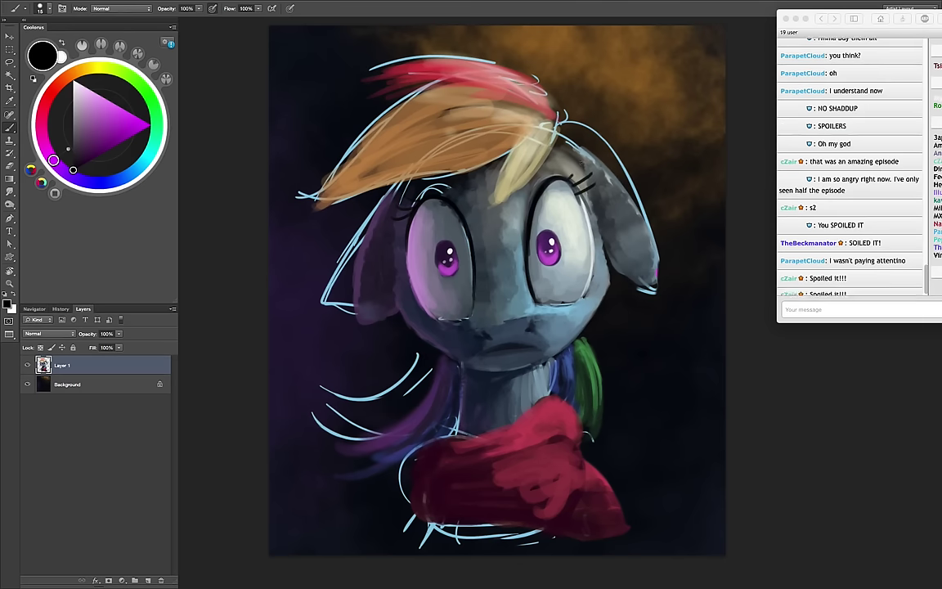
Sample blue-grey from the face and beige-yellow and red from the hair for lash details
{"action": "left_click", "coordinate": [579, 181], "text": "alt"}
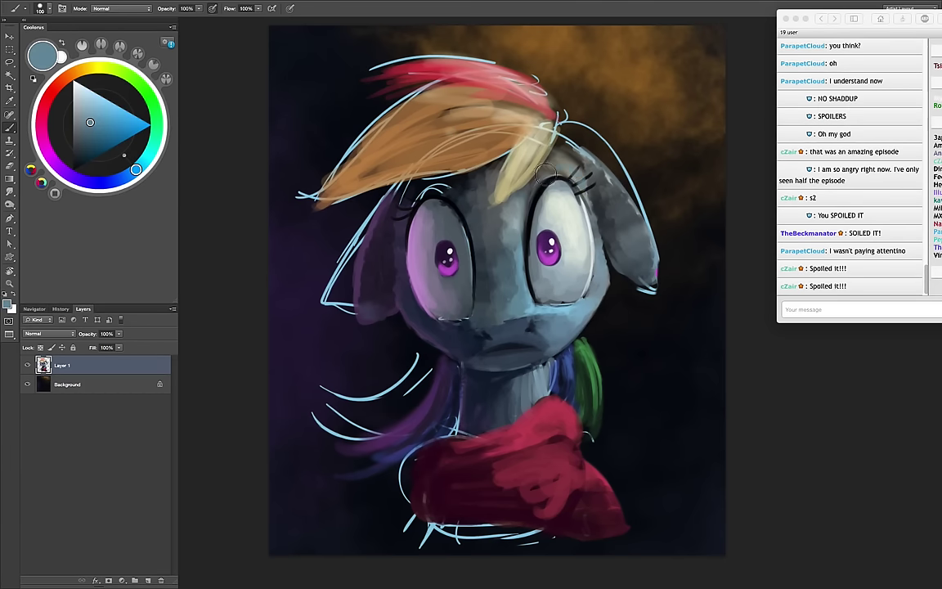
{"action": "key", "text": "bracketright"}
{"action": "key", "text": "bracketright"}
{"action": "key", "text": "bracketright"}
{"action": "key", "text": "bracketleft"}
{"action": "key", "text": "bracketleft"}
{"action": "key", "text": "bracketleft"}
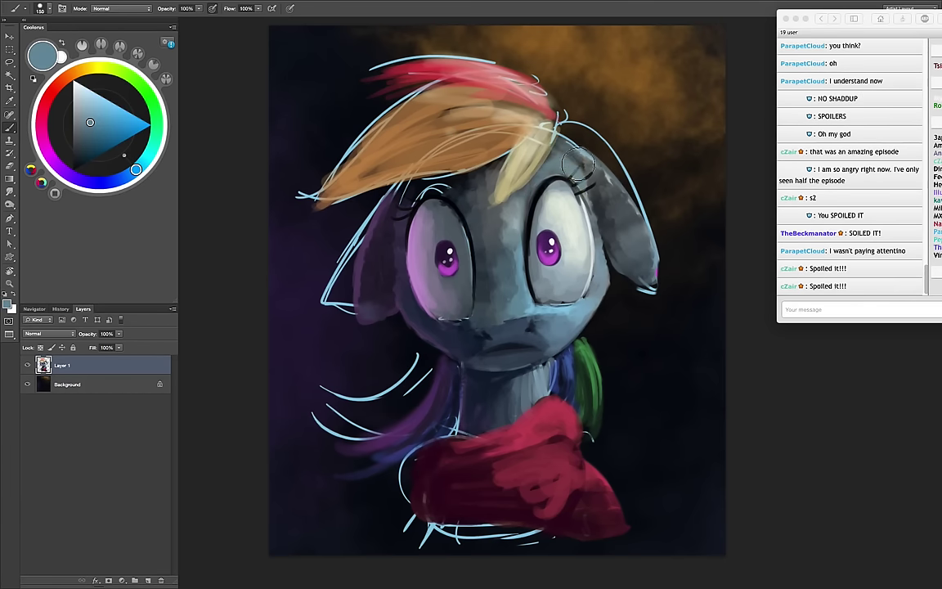
{"action": "left_click", "coordinate": [523, 147], "text": "alt"}
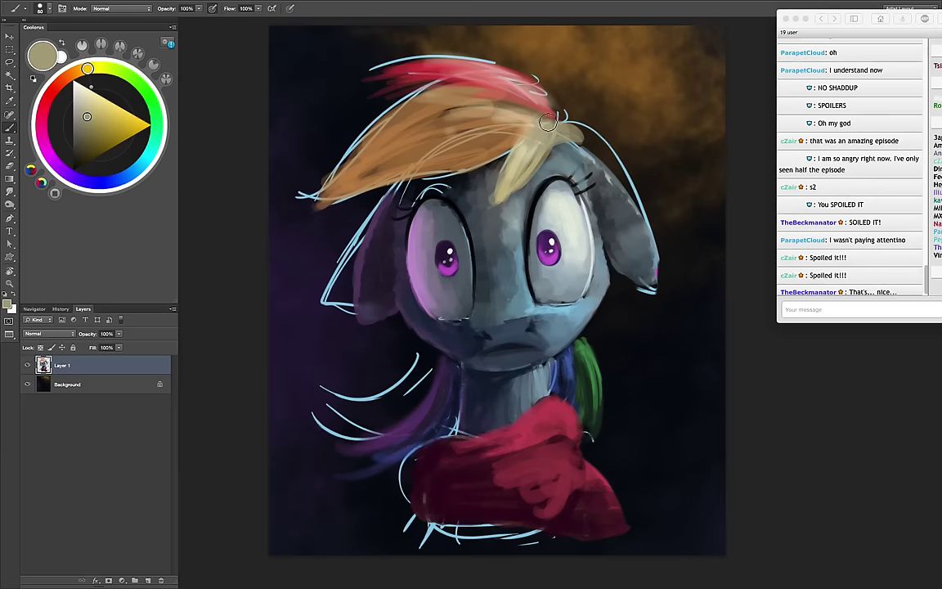
{"action": "left_click", "coordinate": [491, 100], "text": "alt"}
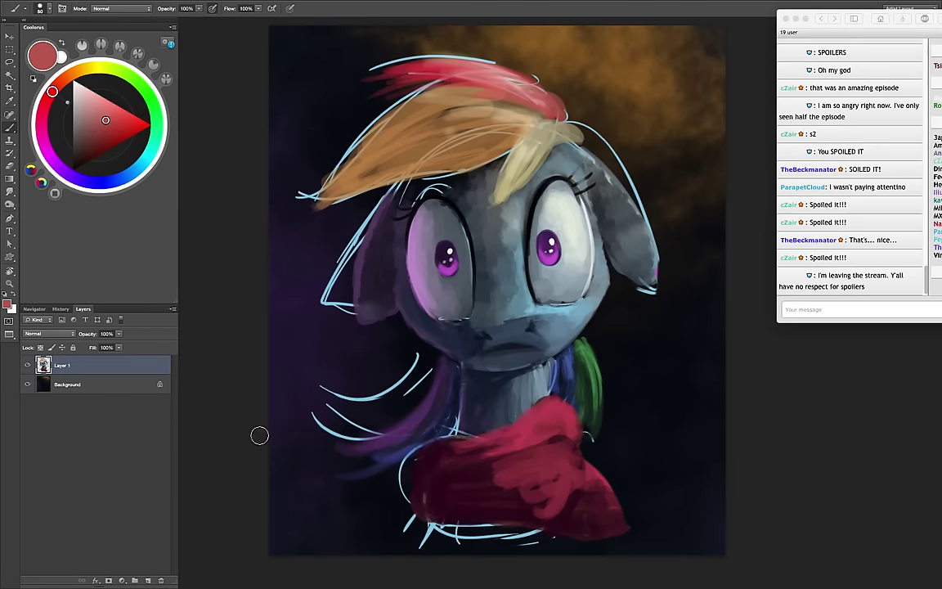
Glaze dark magenta in Multiply mode over the orange bangs to turn them red
{"action": "left_click", "coordinate": [39, 122]}
{"action": "left_click", "coordinate": [111, 10]}
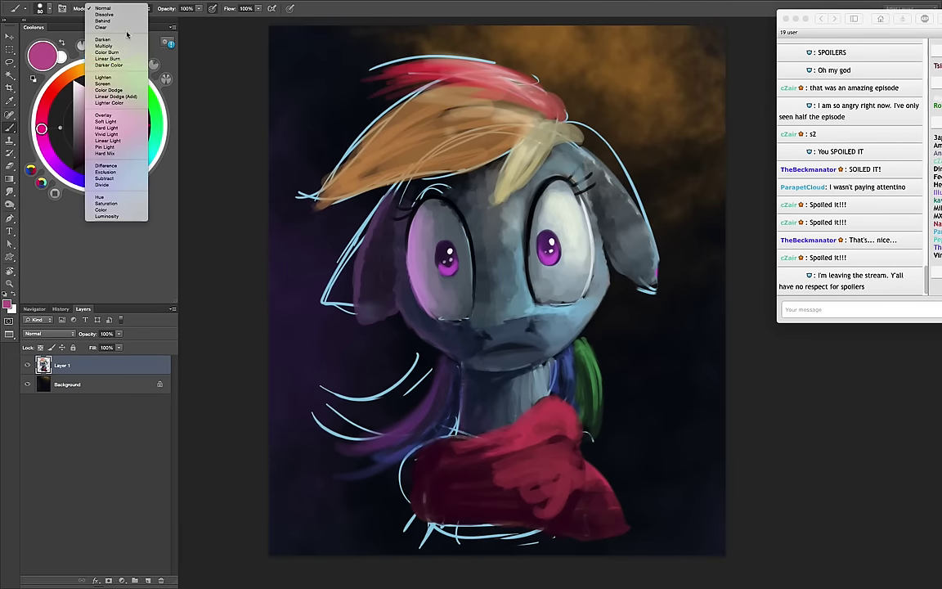
{"action": "left_click", "coordinate": [122, 46]}
{"action": "left_click_drag", "start_coordinate": [96, 115], "coordinate": [105, 130]}
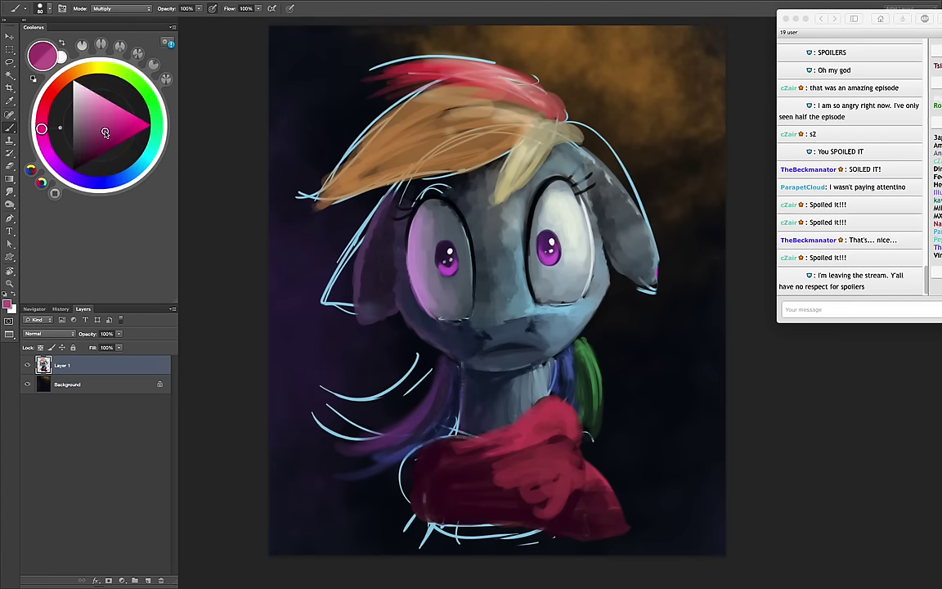
{"action": "mouse_move", "coordinate": [479, 106]}
{"action": "left_mouse_down"}
{"action": "mouse_move", "coordinate": [405, 155]}
{"action": "mouse_move", "coordinate": [306, 175]}
{"action": "left_mouse_up"}
{"action": "key", "text": "bracketright"}
{"action": "key", "text": "bracketright"}
{"action": "key", "text": "bracketright"}
{"action": "mouse_move", "coordinate": [313, 223]}
{"action": "left_mouse_down"}
{"action": "mouse_move", "coordinate": [337, 136]}
{"action": "mouse_move", "coordinate": [375, 147]}
{"action": "mouse_move", "coordinate": [448, 145]}
{"action": "mouse_move", "coordinate": [454, 170]}
{"action": "mouse_move", "coordinate": [457, 144]}
{"action": "mouse_move", "coordinate": [466, 175]}
{"action": "mouse_move", "coordinate": [514, 191]}
{"action": "left_mouse_up"}
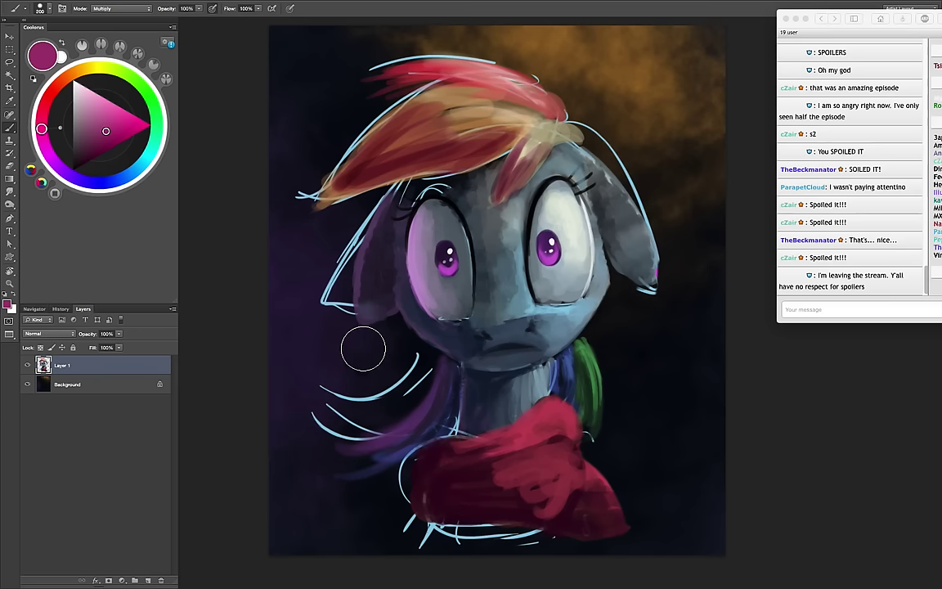
{"action": "key", "text": "bracketleft"}
{"action": "key", "text": "bracketleft"}
{"action": "key", "text": "bracketleft"}
{"action": "mouse_move", "coordinate": [422, 74]}
{"action": "left_mouse_down"}
{"action": "mouse_move", "coordinate": [360, 61]}
{"action": "mouse_move", "coordinate": [327, 109]}
{"action": "mouse_move", "coordinate": [327, 130]}
{"action": "left_mouse_up"}
{"action": "key", "text": "bracketleft"}
{"action": "key", "text": "bracketleft"}
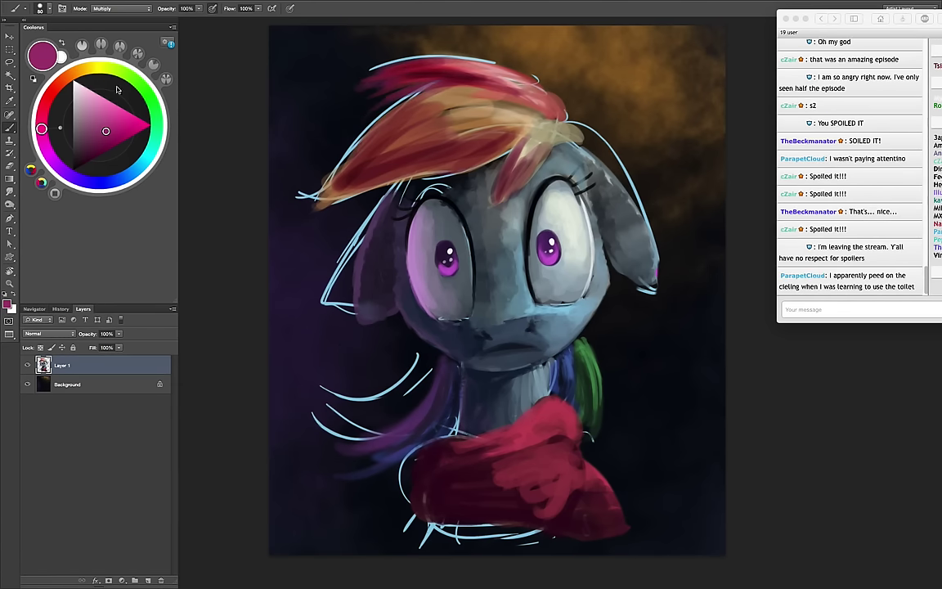
Paint light yellow highlights on the hair in Screen mode
{"action": "left_click", "coordinate": [86, 64]}
{"action": "left_click", "coordinate": [115, 9]}
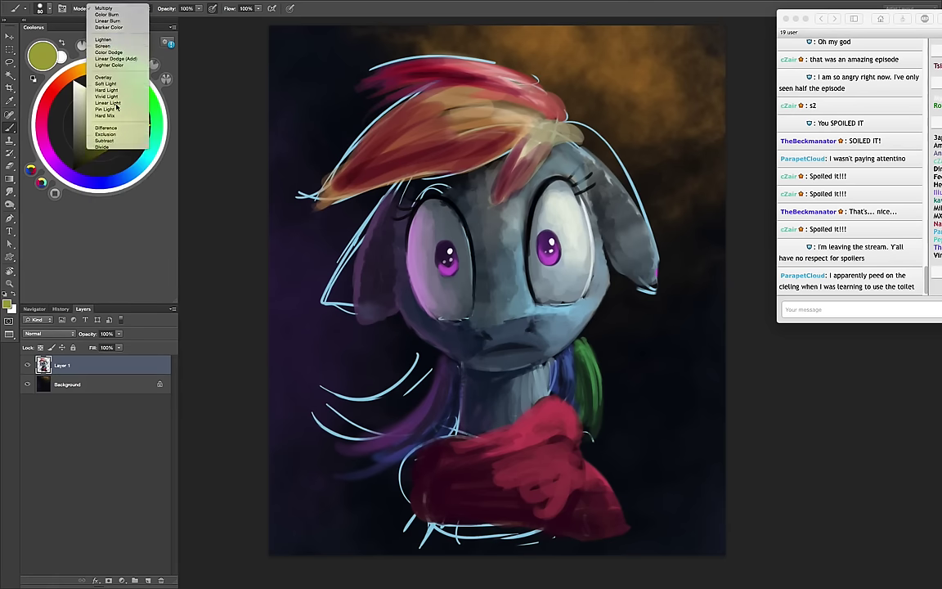
{"action": "left_click", "coordinate": [109, 46]}
{"action": "left_click", "coordinate": [109, 107]}
{"action": "left_click_drag", "start_coordinate": [499, 122], "coordinate": [452, 170]}
{"action": "mouse_move", "coordinate": [482, 107]}
{"action": "left_mouse_down"}
{"action": "mouse_move", "coordinate": [457, 155]}
{"action": "mouse_move", "coordinate": [409, 106]}
{"action": "mouse_move", "coordinate": [391, 105]}
{"action": "left_mouse_up"}
Add orange and pink-red highlight strokes across the top of the hair
{"action": "key", "text": "bracketright"}
{"action": "key", "text": "bracketright"}
{"action": "left_click", "coordinate": [67, 77]}
{"action": "left_click_drag", "start_coordinate": [450, 106], "coordinate": [385, 113]}
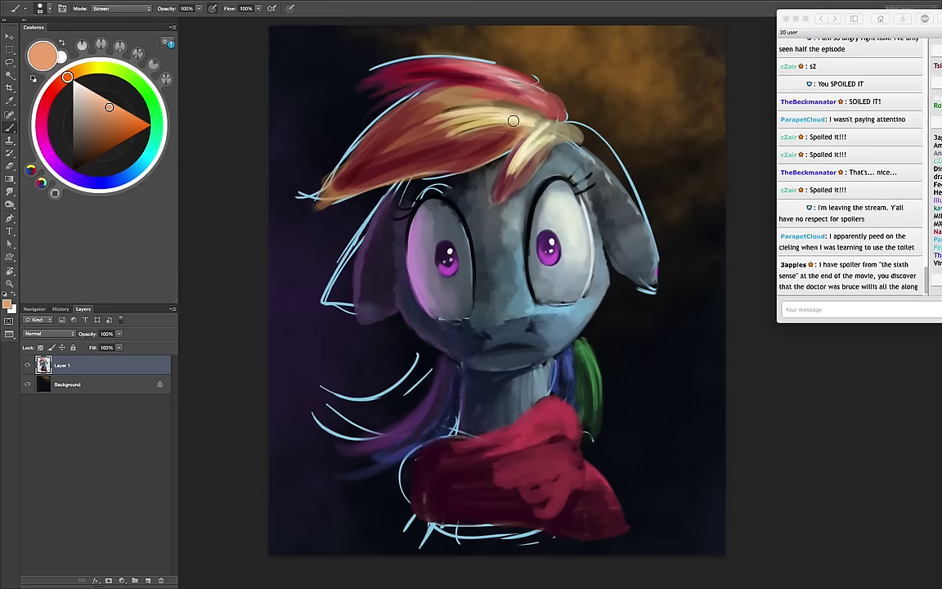
{"action": "left_click_drag", "start_coordinate": [462, 90], "coordinate": [360, 86]}
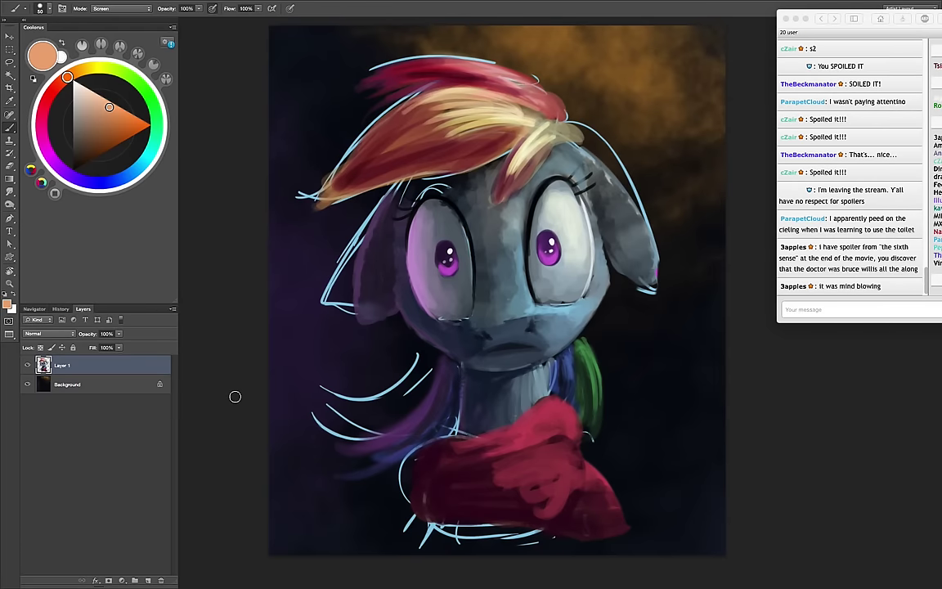
{"action": "left_click", "coordinate": [43, 115]}
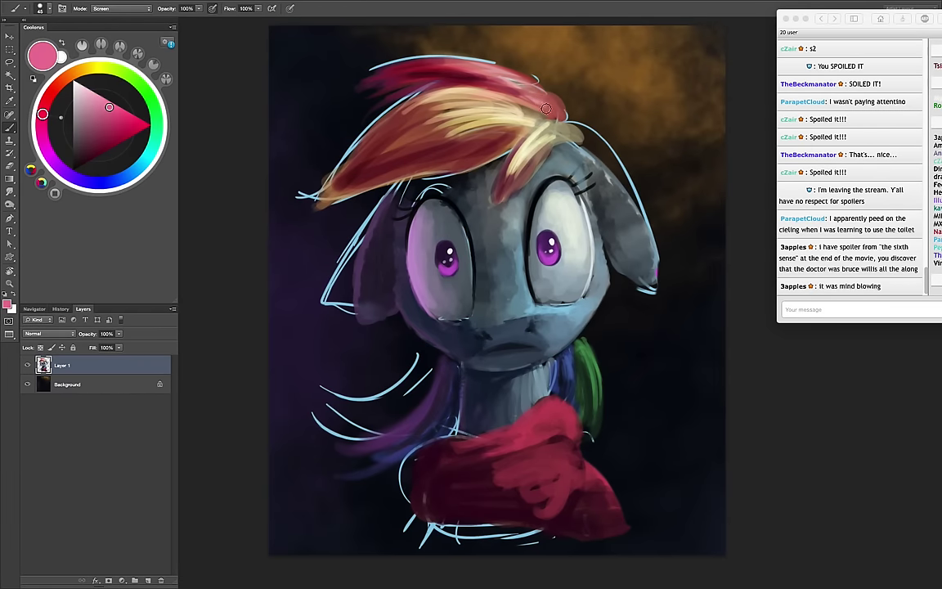
{"action": "key", "text": "bracketleft"}
{"action": "mouse_move", "coordinate": [490, 82]}
{"action": "left_mouse_down"}
{"action": "mouse_move", "coordinate": [417, 62]}
{"action": "mouse_move", "coordinate": [397, 94]}
{"action": "left_mouse_up"}
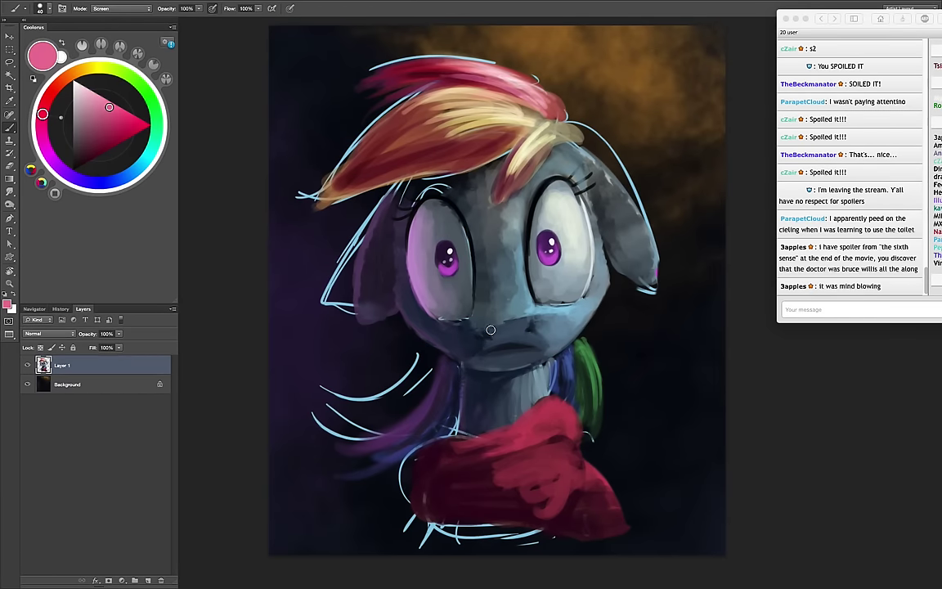
{"action": "key", "text": "e"}
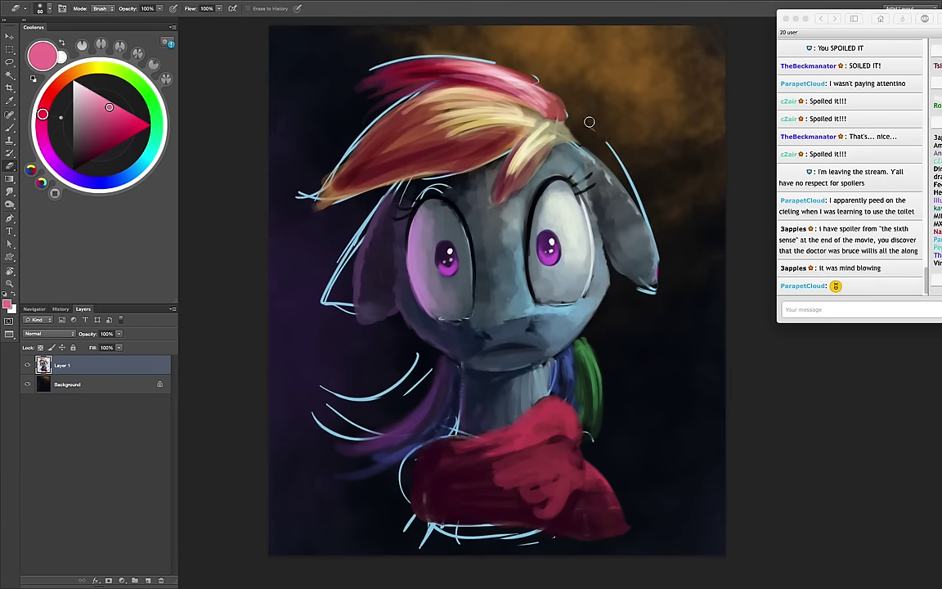
Erase the blue sketch lines along the ear edge and the mane's top and left edge
{"action": "left_click_drag", "start_coordinate": [629, 172], "coordinate": [655, 282]}
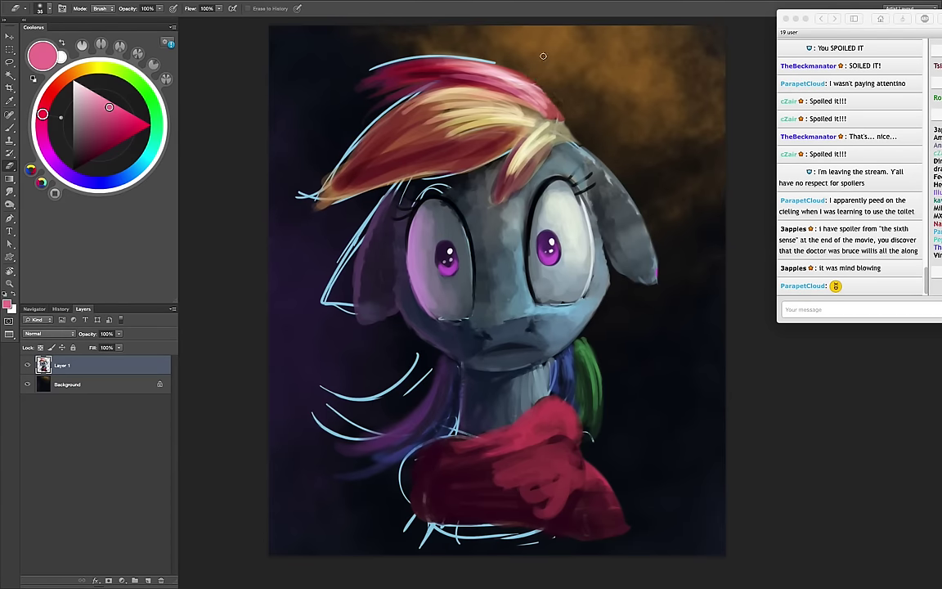
{"action": "right_click", "coordinate": [636, 285]}
{"action": "left_click", "coordinate": [548, 98]}
{"action": "mouse_move", "coordinate": [572, 121]}
{"action": "left_mouse_down"}
{"action": "mouse_move", "coordinate": [424, 59]}
{"action": "mouse_move", "coordinate": [339, 98]}
{"action": "left_mouse_up"}
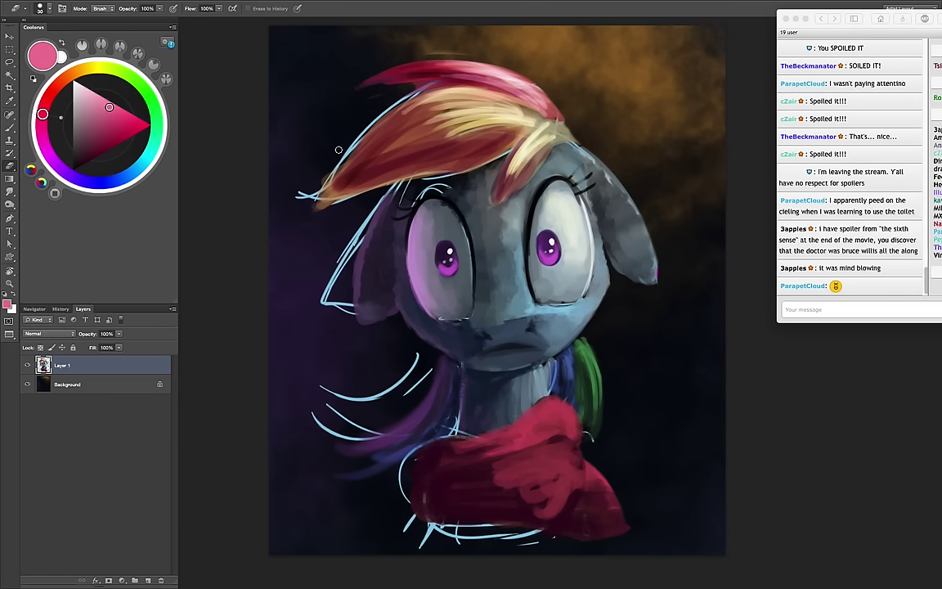
{"action": "left_click_drag", "start_coordinate": [415, 92], "coordinate": [303, 194]}
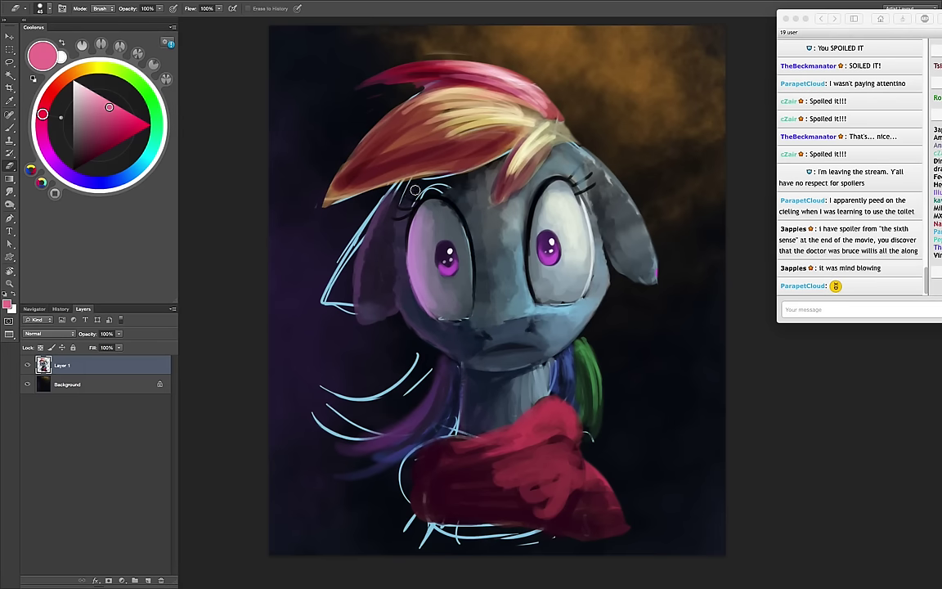
Erase the sketch strokes left of the head and neck and along the bottom curve
{"action": "mouse_move", "coordinate": [398, 184]}
{"action": "left_mouse_down"}
{"action": "mouse_move", "coordinate": [325, 211]}
{"action": "mouse_move", "coordinate": [315, 242]}
{"action": "mouse_move", "coordinate": [343, 314]}
{"action": "left_mouse_up"}
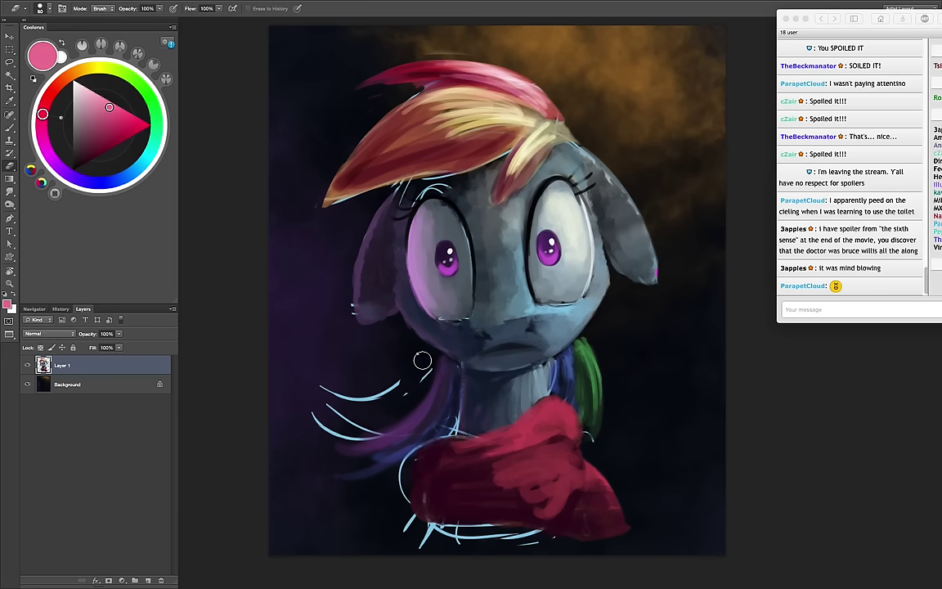
{"action": "key", "text": "bracketright"}
{"action": "key", "text": "bracketright"}
{"action": "key", "text": "bracketright"}
{"action": "mouse_move", "coordinate": [420, 357]}
{"action": "left_mouse_down"}
{"action": "mouse_move", "coordinate": [330, 393]}
{"action": "mouse_move", "coordinate": [322, 437]}
{"action": "mouse_move", "coordinate": [412, 425]}
{"action": "left_mouse_up"}
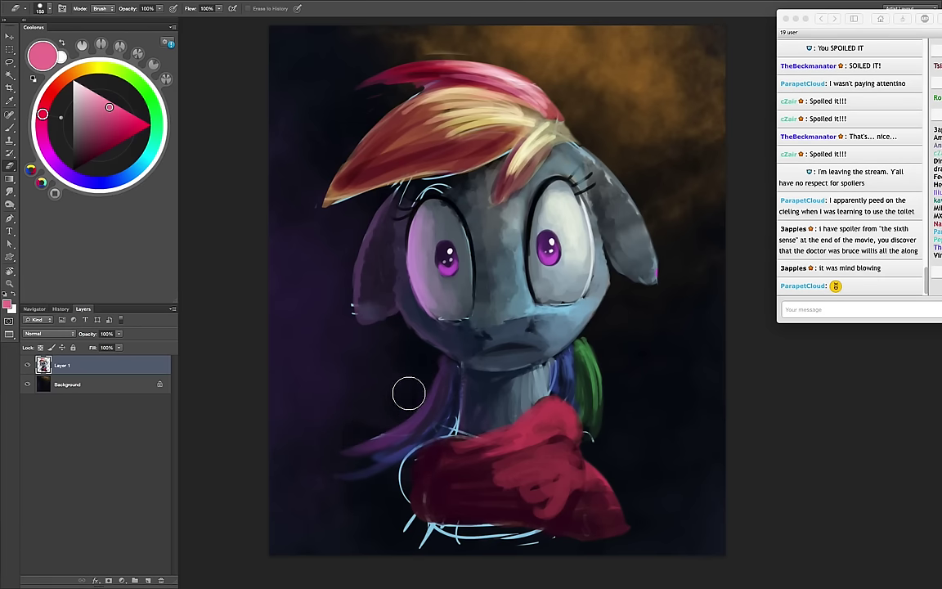
{"action": "left_click_drag", "start_coordinate": [556, 549], "coordinate": [409, 489]}
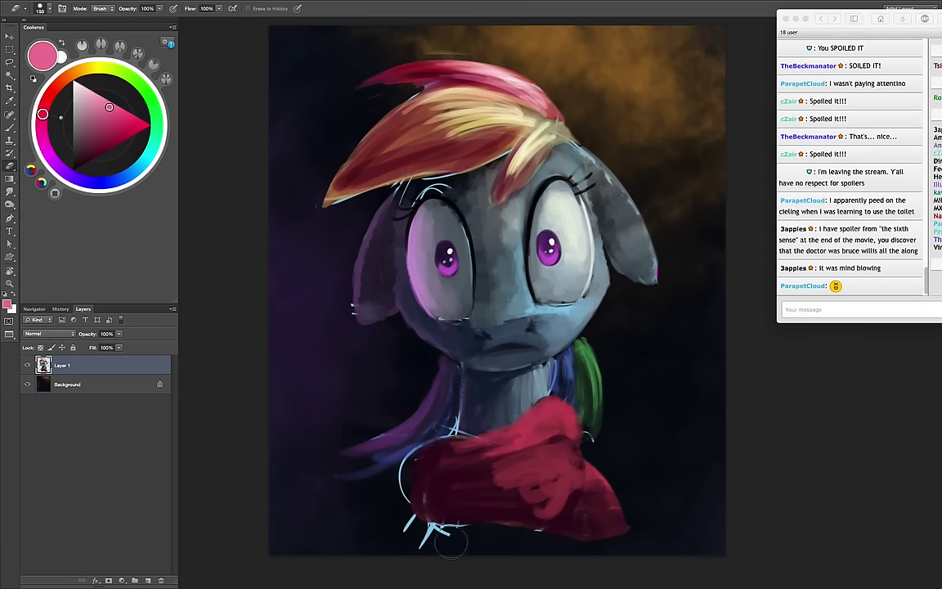
{"action": "key", "text": "bracketleft"}
{"action": "key", "text": "bracketleft"}
{"action": "key", "text": "bracketleft"}
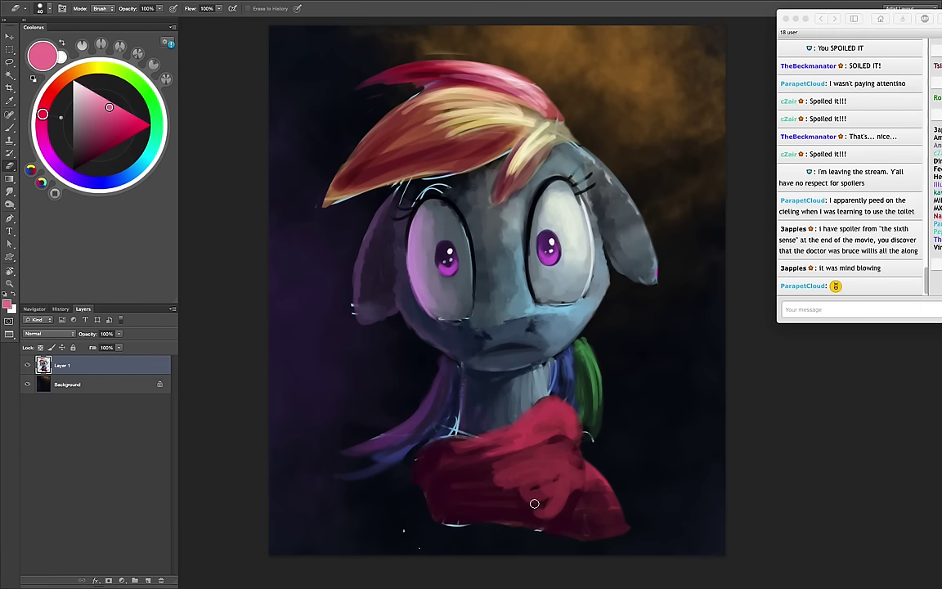
Return to the brush with default colours and Normal blending mode
{"action": "key", "text": "b"}
{"action": "key", "text": "d"}
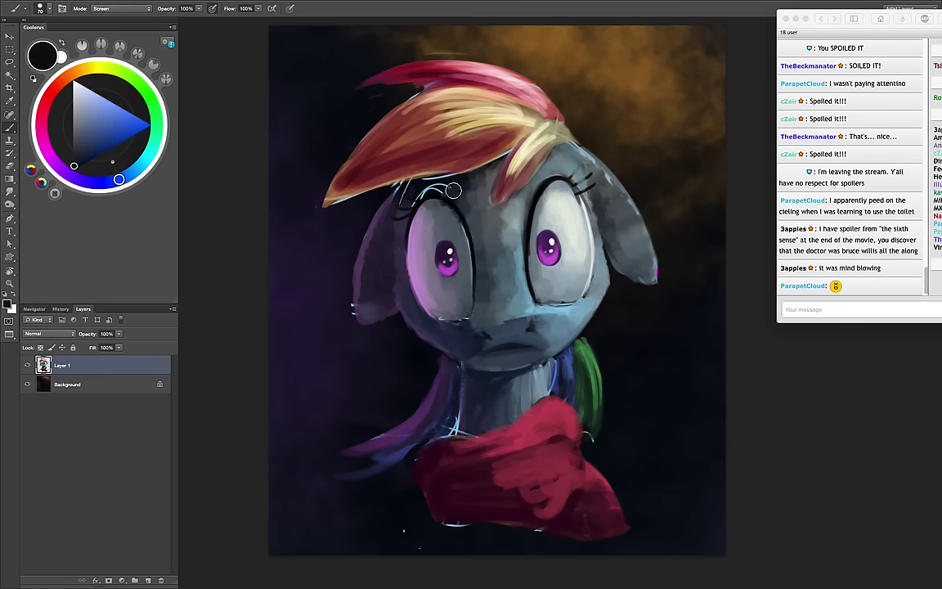
{"action": "key", "text": "bracketright"}
{"action": "key", "text": "bracketright"}
{"action": "key", "text": "bracketright"}
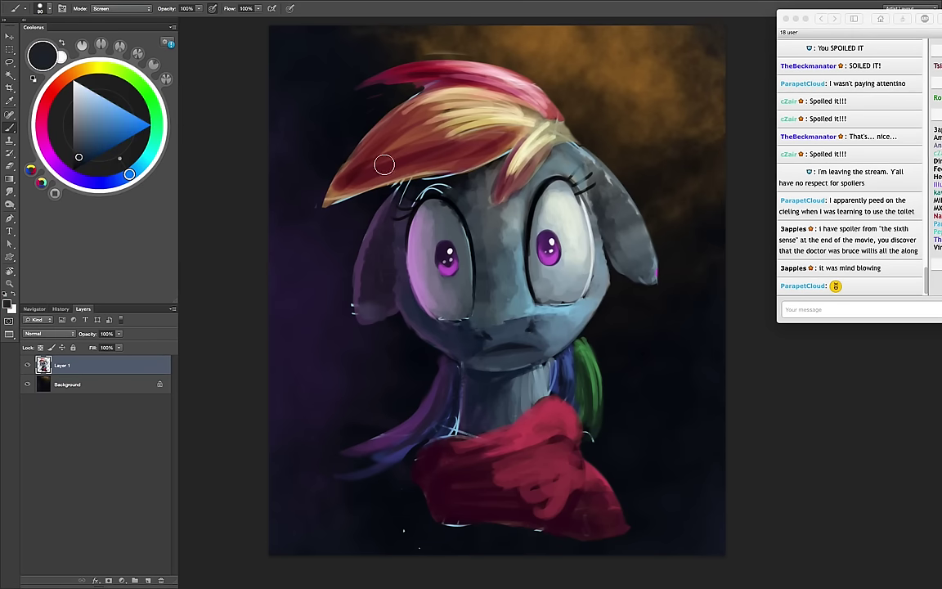
{"action": "left_click", "coordinate": [137, 9]}
{"action": "left_click", "coordinate": [136, 10]}
Sample the pony's dark blue-grey fur as the paint colour and size the brush
{"action": "key", "text": "bracketright"}
{"action": "key", "text": "bracketright"}
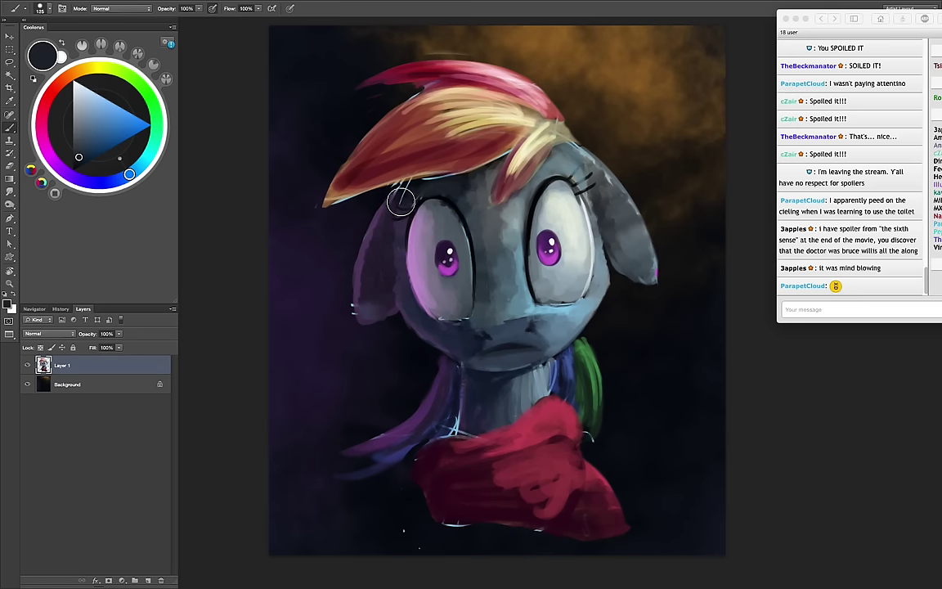
{"action": "left_click", "coordinate": [500, 159], "text": "alt"}
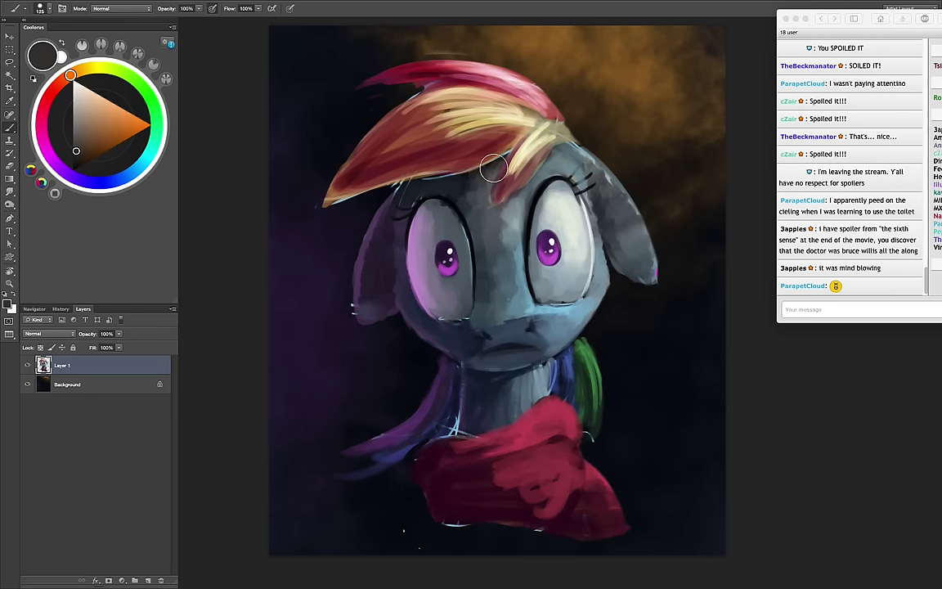
{"action": "left_click", "coordinate": [458, 174], "text": "alt"}
{"action": "right_click", "coordinate": [513, 198], "text": "alt+shift"}
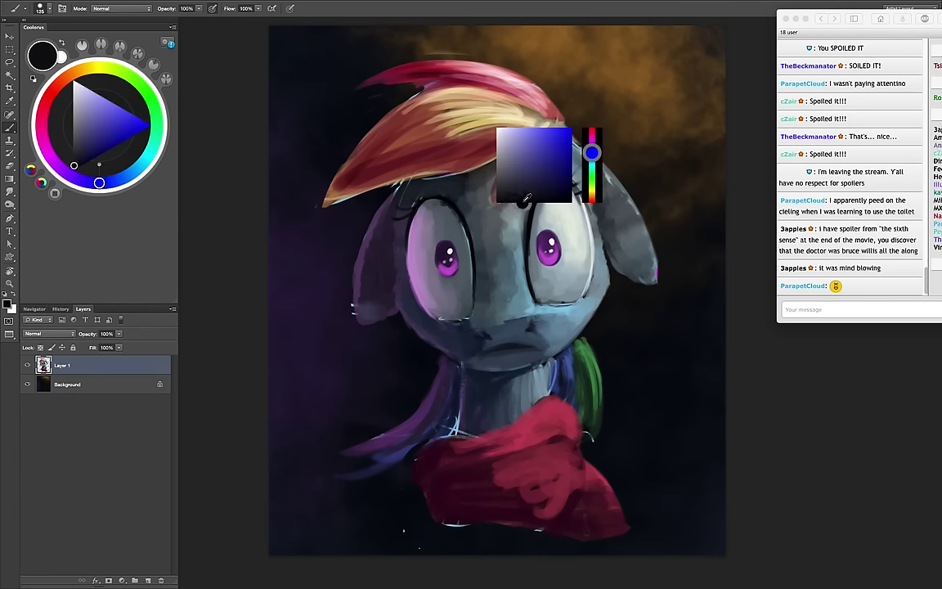
{"action": "key", "text": "bracketleft"}
{"action": "key", "text": "bracketleft"}
{"action": "key", "text": "bracketleft"}
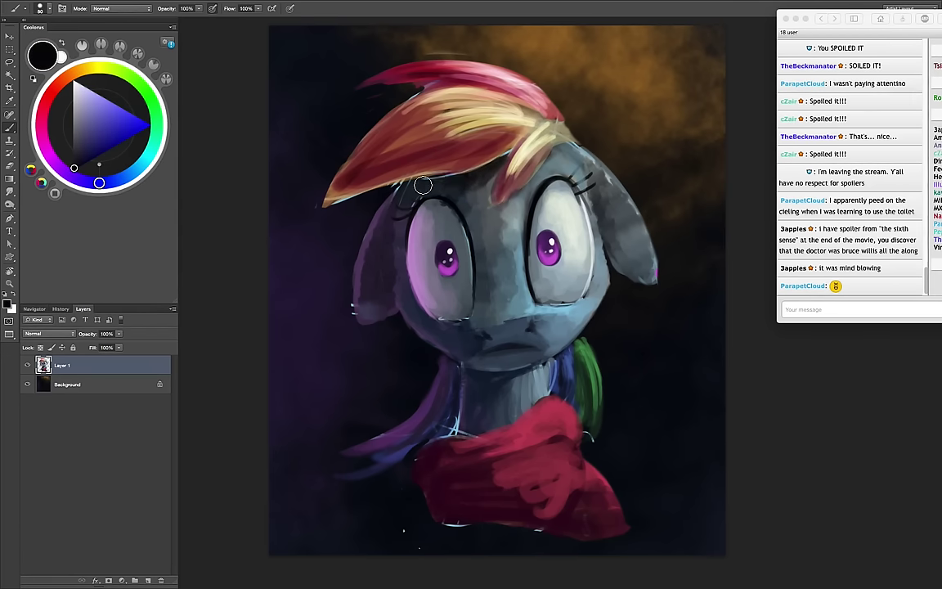
{"action": "key", "text": "bracketright"}
{"action": "key", "text": "bracketright"}
{"action": "key", "text": "bracketright"}
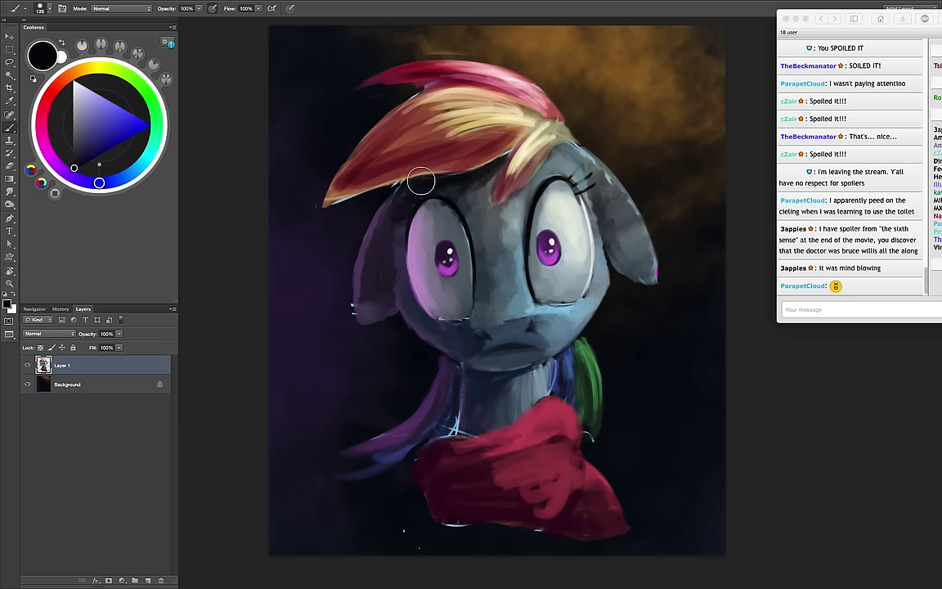
{"action": "key", "text": "bracketright"}
{"action": "key", "text": "bracketright"}
{"action": "key", "text": "bracketright"}
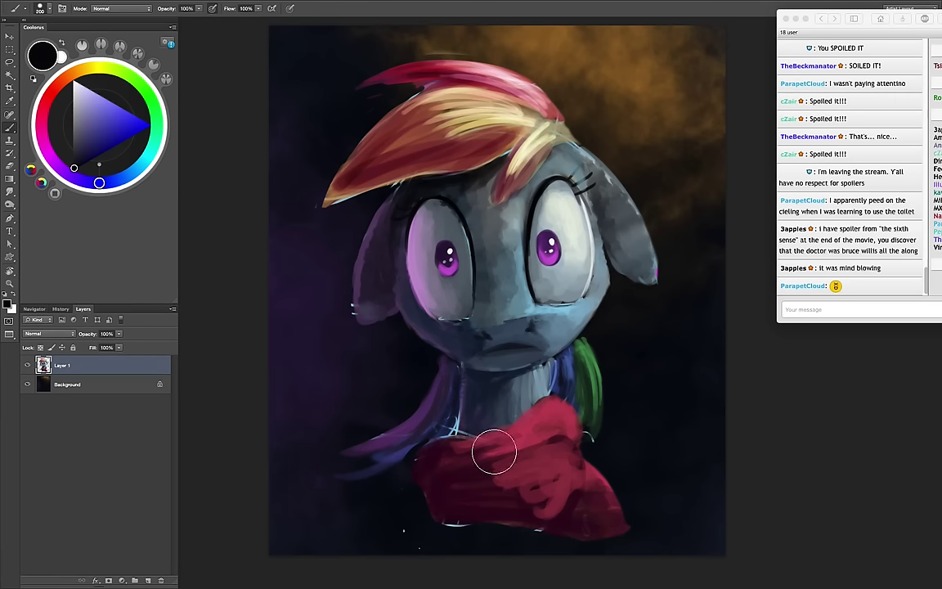
{"action": "left_click", "coordinate": [483, 333], "text": "alt"}
{"action": "key", "text": "bracketleft"}
{"action": "key", "text": "bracketleft"}
Sample dark navy and paint over the white strands at the neck
{"action": "left_click", "coordinate": [504, 368], "text": "alt"}
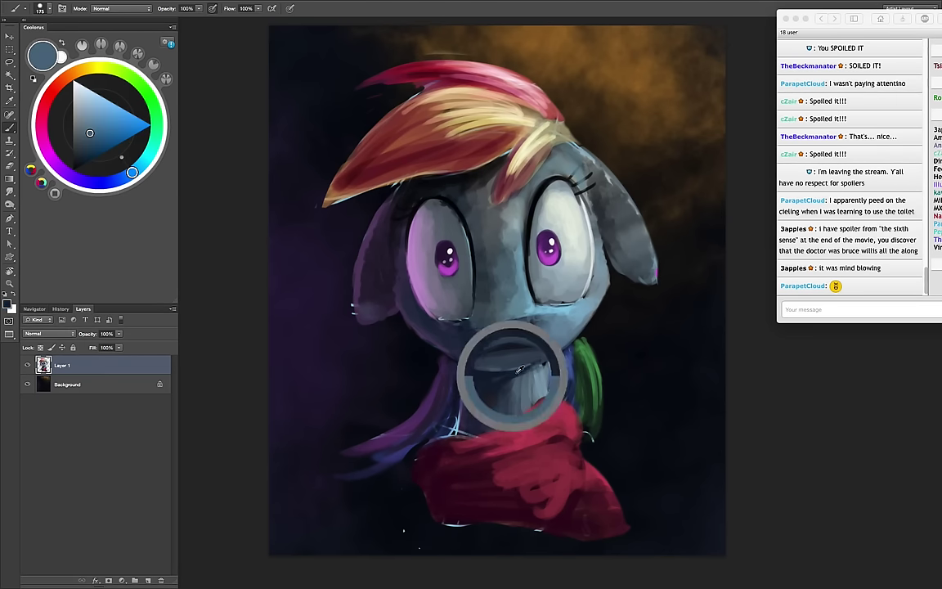
{"action": "key", "text": "bracketright"}
{"action": "key", "text": "bracketleft"}
{"action": "key", "text": "bracketleft"}
{"action": "key", "text": "bracketleft"}
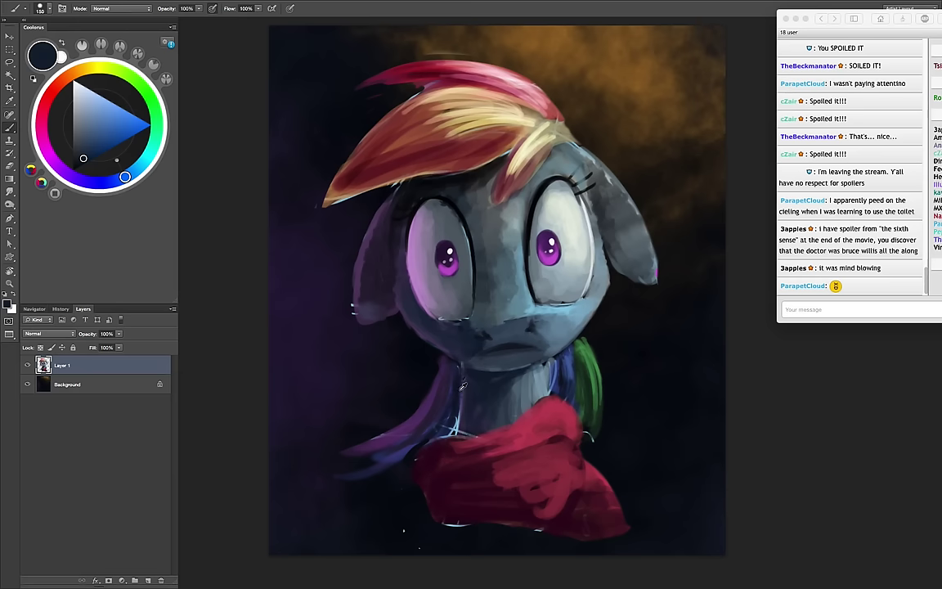
{"action": "left_click", "coordinate": [457, 377], "text": "alt"}
{"action": "left_click_drag", "start_coordinate": [448, 419], "coordinate": [460, 435]}
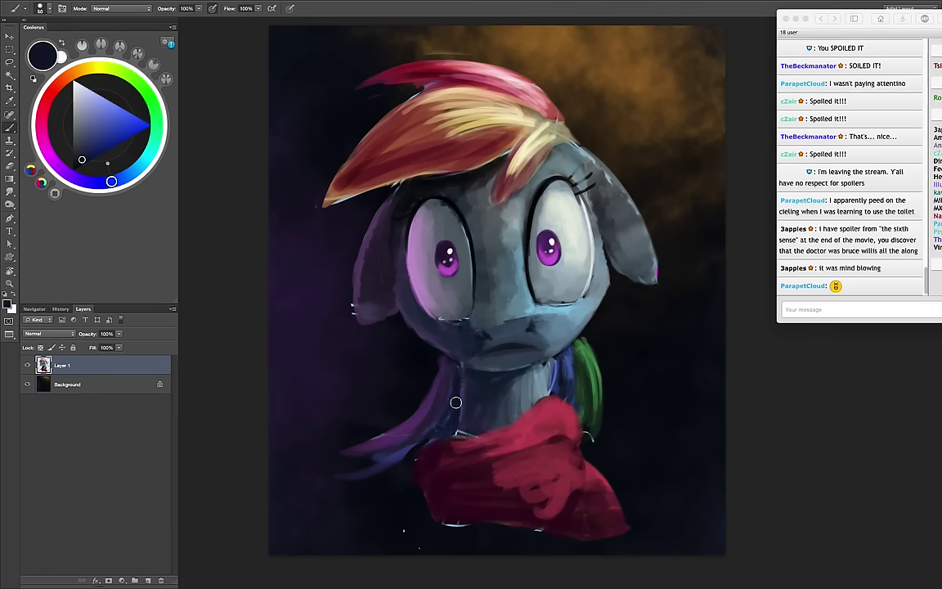
Darken the area left of the neck with dark blue, then pick a dark purple hue
{"action": "left_click", "coordinate": [398, 451], "text": "alt"}
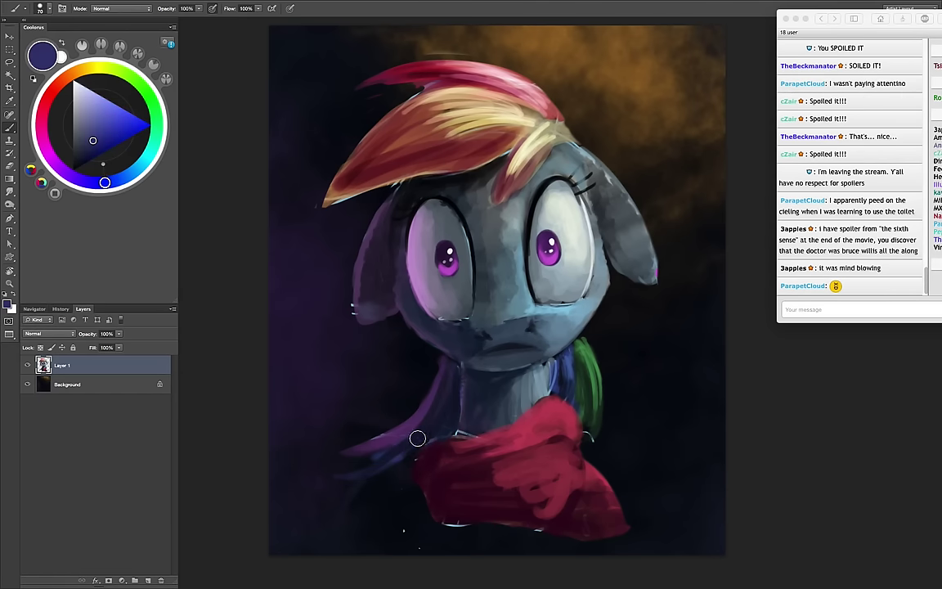
{"action": "left_click_drag", "start_coordinate": [445, 389], "coordinate": [401, 448]}
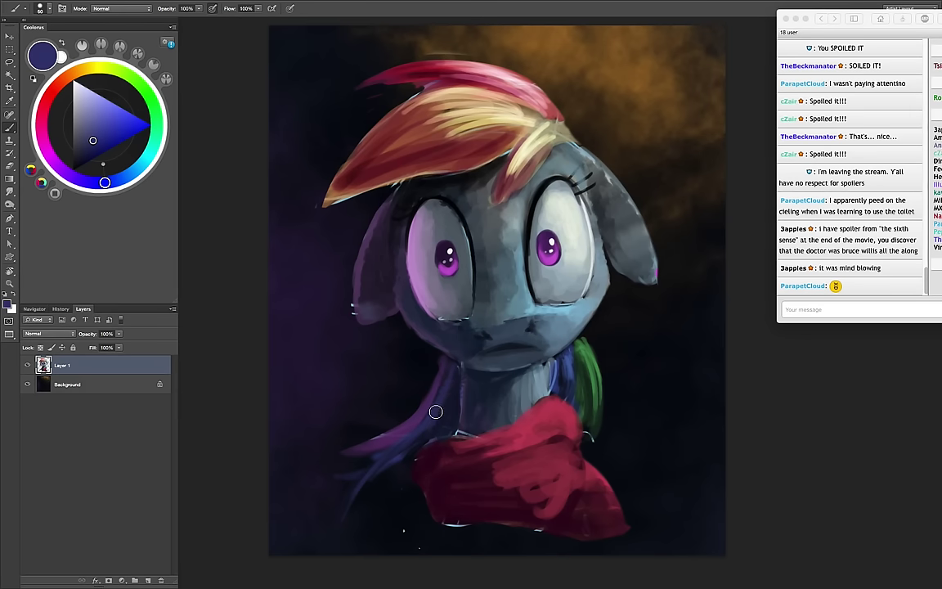
{"action": "left_click", "coordinate": [445, 370], "text": "alt"}
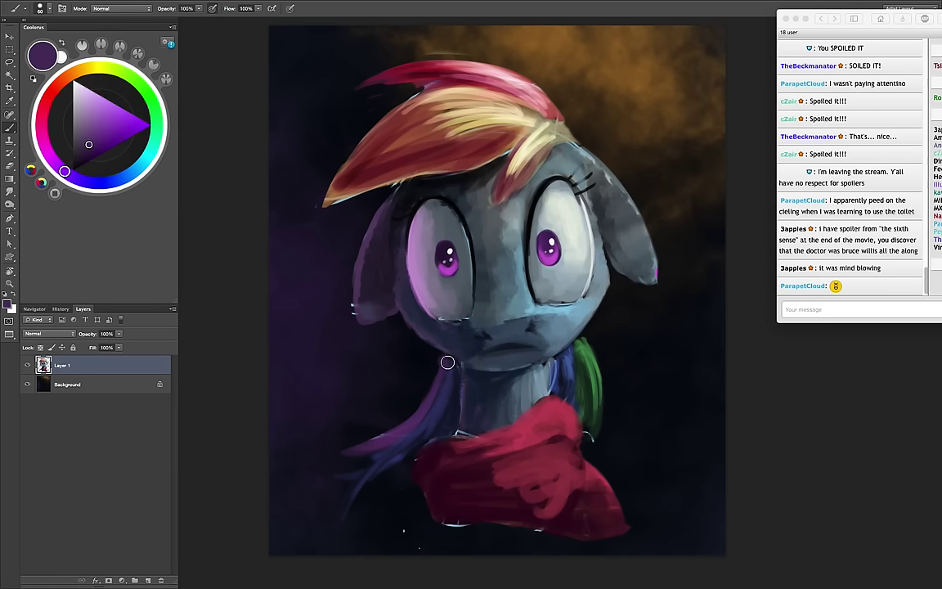
{"action": "left_click", "coordinate": [597, 406], "text": "alt"}
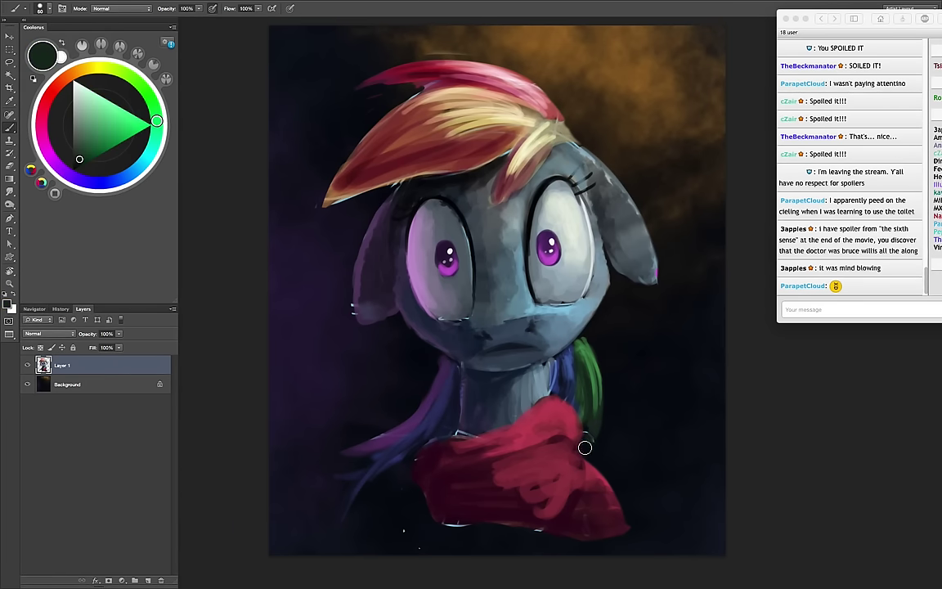
{"action": "left_click", "coordinate": [49, 154]}
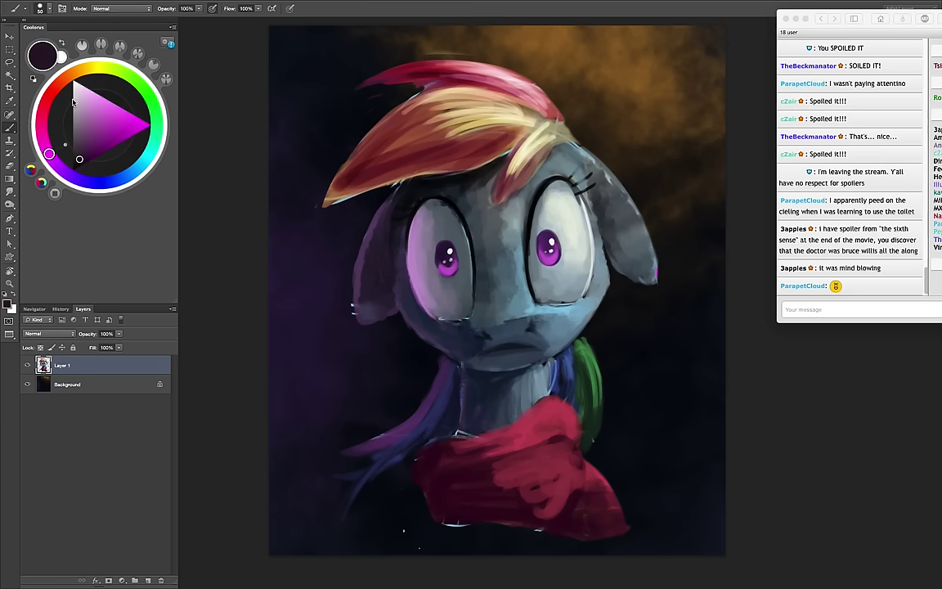
{"action": "left_click", "coordinate": [121, 8]}
Paint glowing purple strokes in Screen mode along the left mane and neck
{"action": "left_click", "coordinate": [122, 85]}
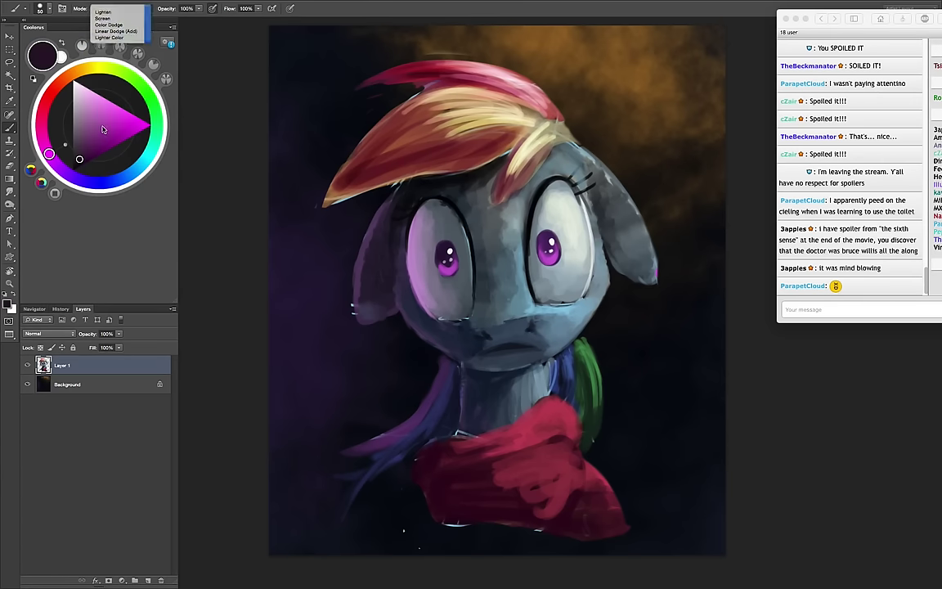
{"action": "left_click", "coordinate": [97, 130]}
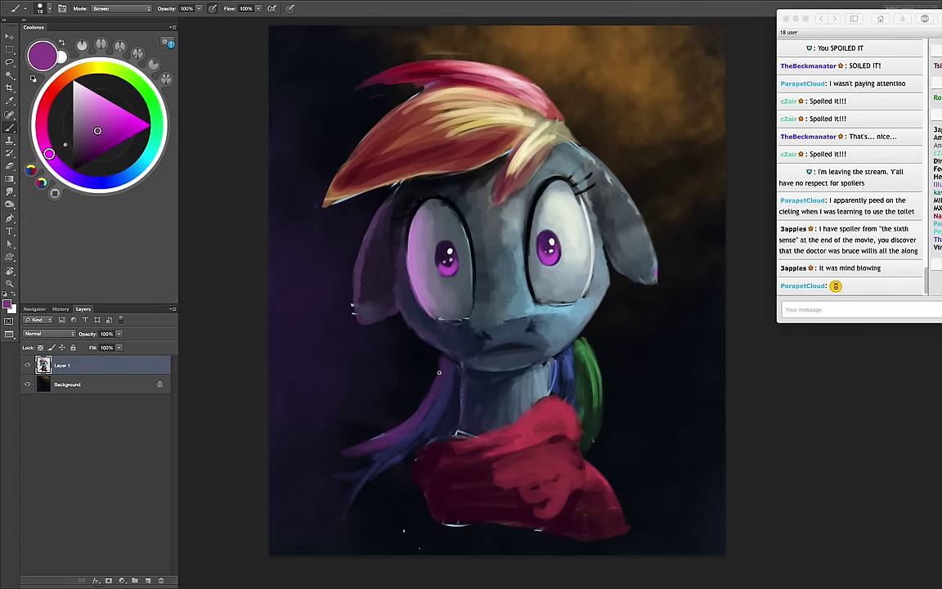
{"action": "left_click_drag", "start_coordinate": [398, 331], "coordinate": [376, 373]}
{"action": "left_click_drag", "start_coordinate": [424, 401], "coordinate": [438, 384]}
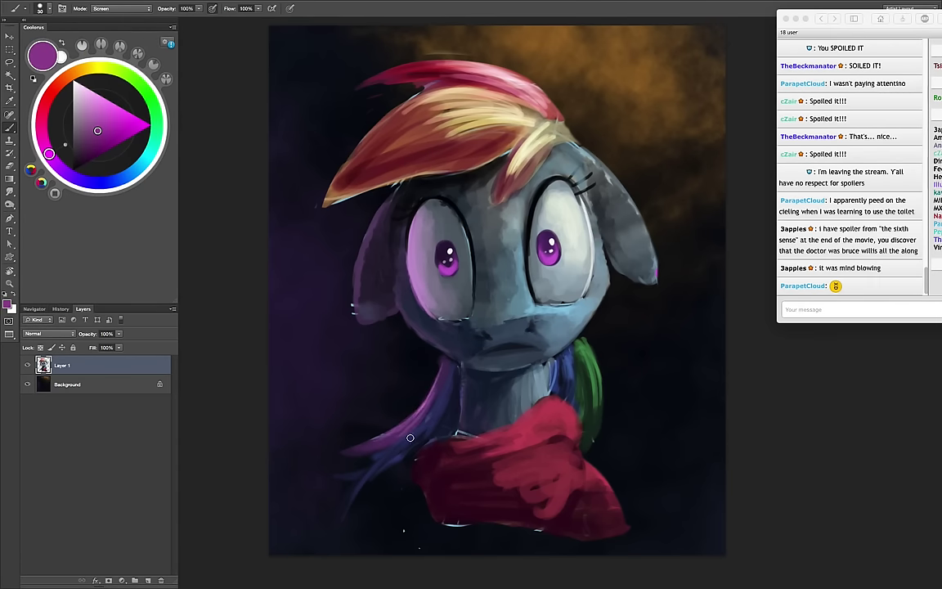
{"action": "left_click_drag", "start_coordinate": [398, 349], "coordinate": [368, 396]}
Add a yellow-green glow right of the neck and warm orange and red highlights on the scarf
{"action": "left_click", "coordinate": [98, 71]}
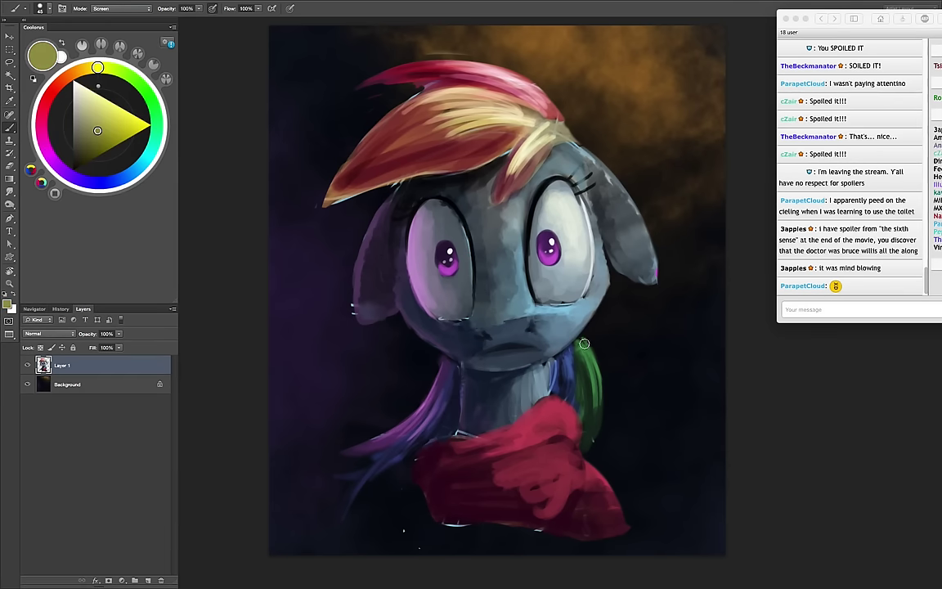
{"action": "left_click_drag", "start_coordinate": [523, 301], "coordinate": [528, 367]}
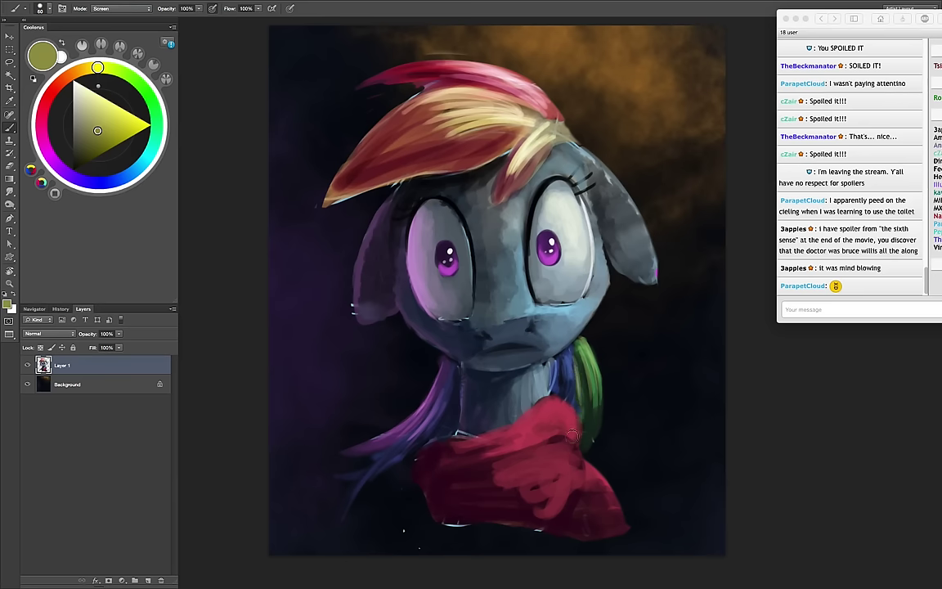
{"action": "key", "text": "bracketright"}
{"action": "key", "text": "bracketright"}
{"action": "key", "text": "bracketright"}
{"action": "mouse_move", "coordinate": [511, 408]}
{"action": "left_mouse_down"}
{"action": "mouse_move", "coordinate": [570, 467]}
{"action": "mouse_move", "coordinate": [470, 430]}
{"action": "mouse_move", "coordinate": [453, 433]}
{"action": "left_mouse_up"}
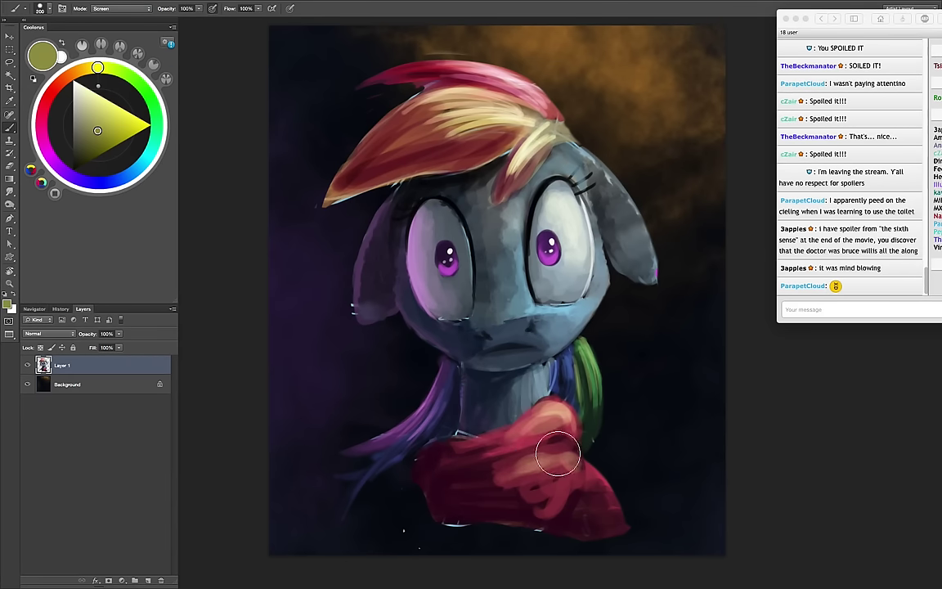
{"action": "left_click", "coordinate": [47, 99]}
{"action": "key", "text": "bracketright"}
{"action": "key", "text": "bracketright"}
{"action": "left_click_drag", "start_coordinate": [542, 467], "coordinate": [513, 484]}
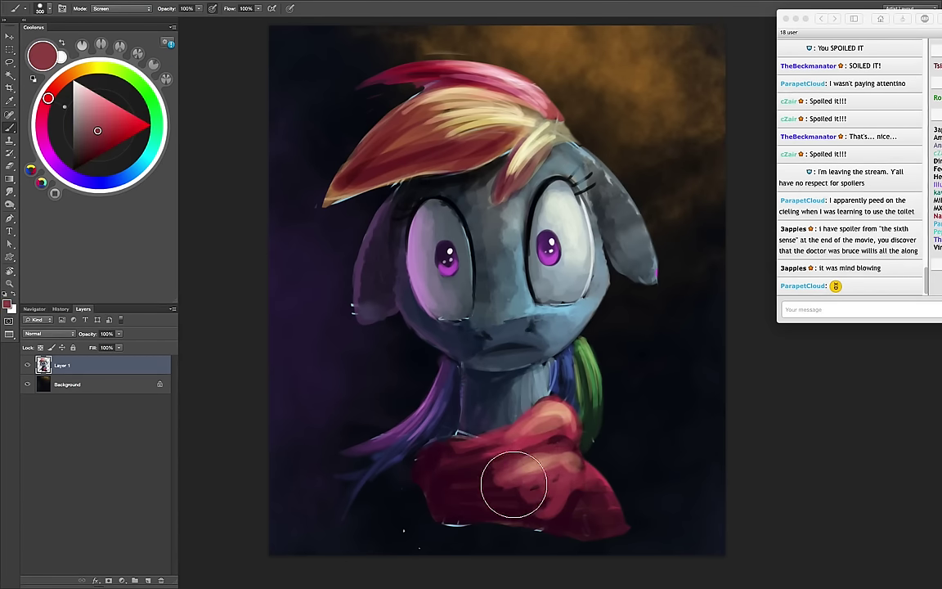
{"action": "left_click", "coordinate": [122, 8]}
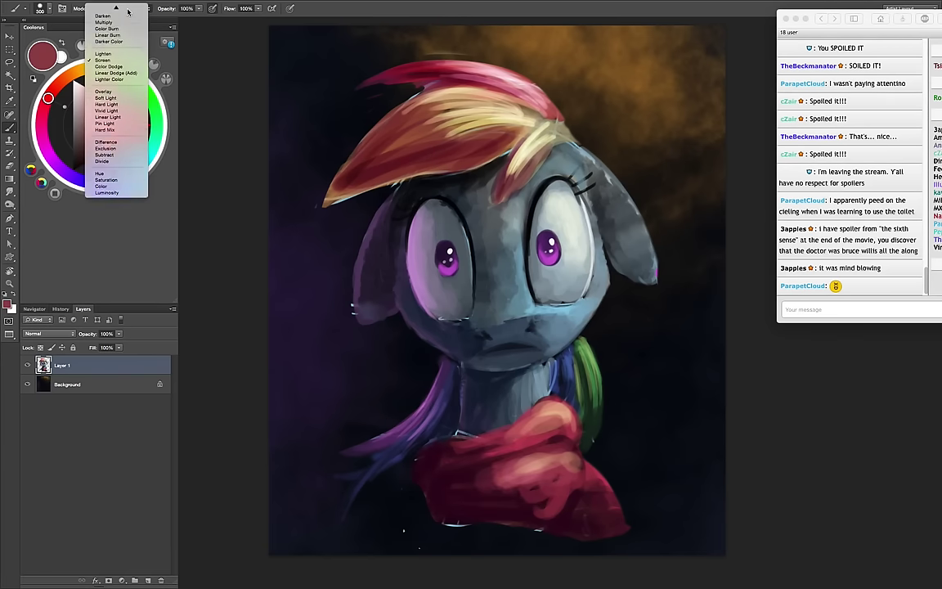
Return to Normal blending and paint a near-black maroon shadow along the scarf's top edge
{"action": "left_click", "coordinate": [118, 15]}
{"action": "left_click", "coordinate": [484, 404], "text": "alt"}
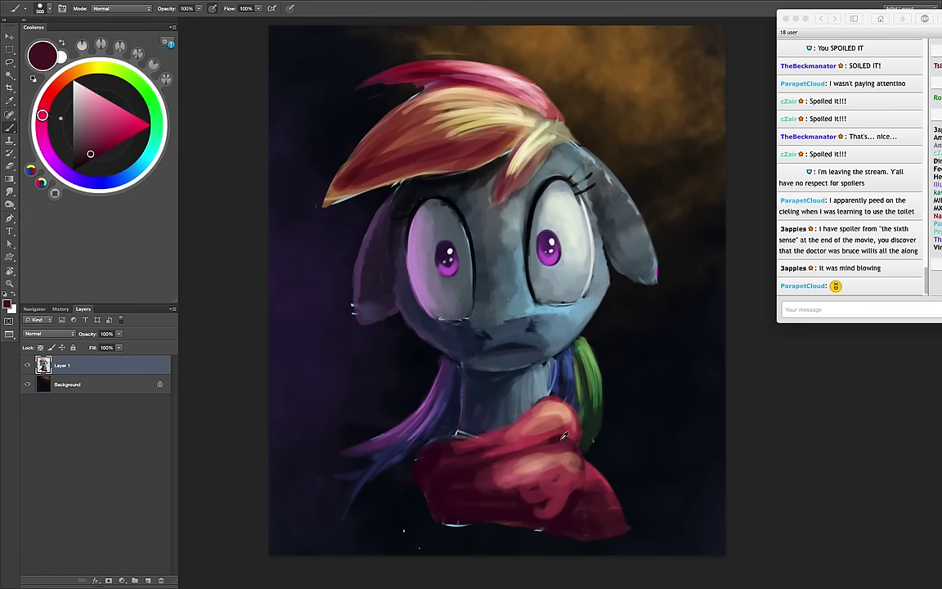
{"action": "key", "text": "bracketleft"}
{"action": "key", "text": "bracketleft"}
{"action": "key", "text": "bracketleft"}
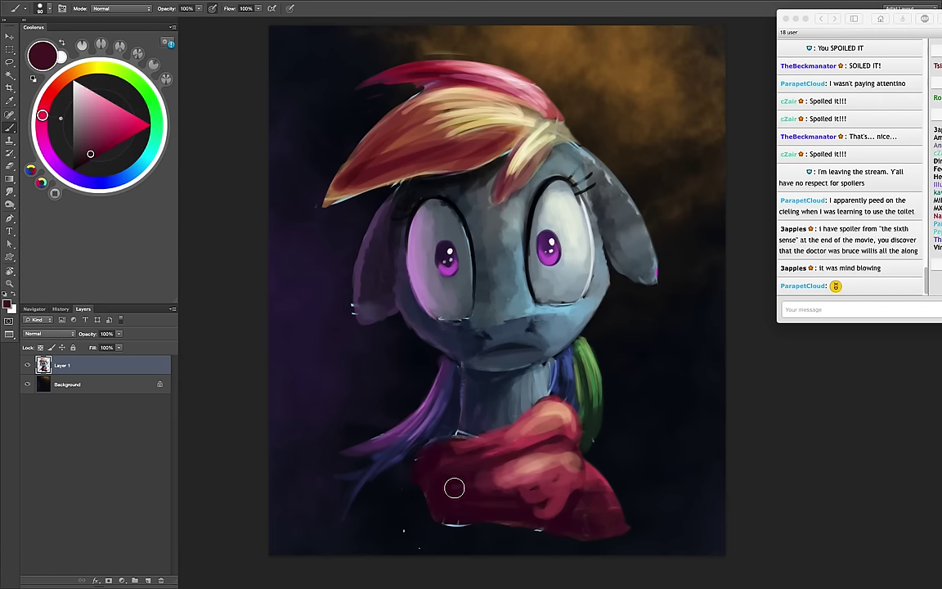
{"action": "key", "text": "bracketright"}
{"action": "key", "text": "bracketright"}
{"action": "key", "text": "bracketright"}
{"action": "left_click", "coordinate": [507, 428], "text": "alt"}
{"action": "key", "text": "bracketright"}
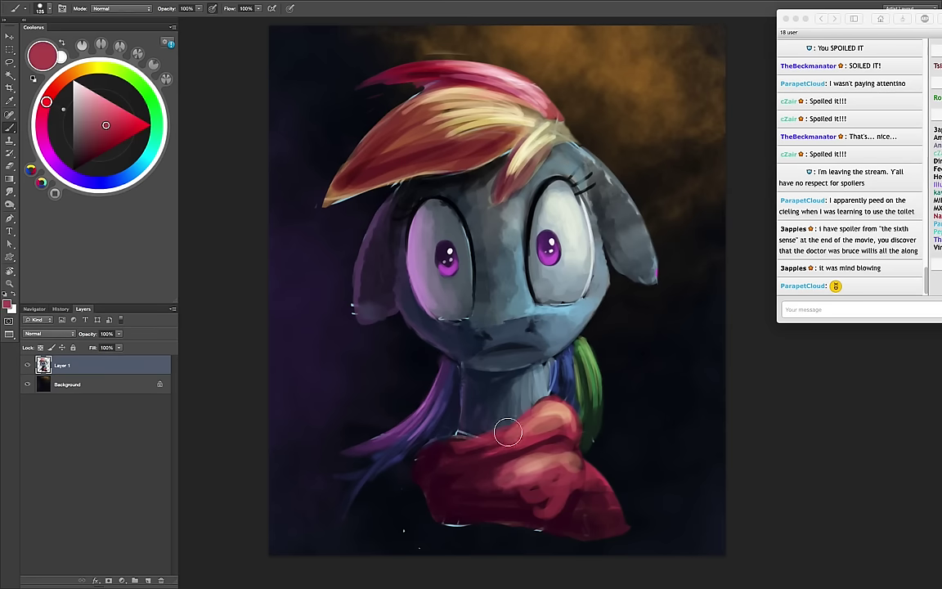
{"action": "key", "text": "bracketleft"}
{"action": "key", "text": "bracketleft"}
{"action": "key", "text": "bracketleft"}
{"action": "left_click", "coordinate": [445, 437], "text": "alt"}
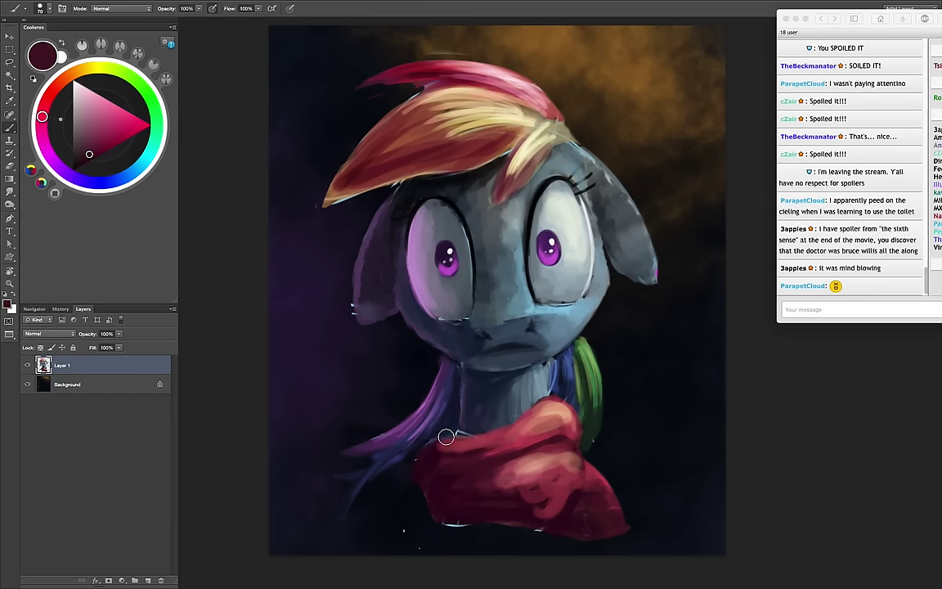
{"action": "left_click", "coordinate": [425, 389], "text": "alt"}
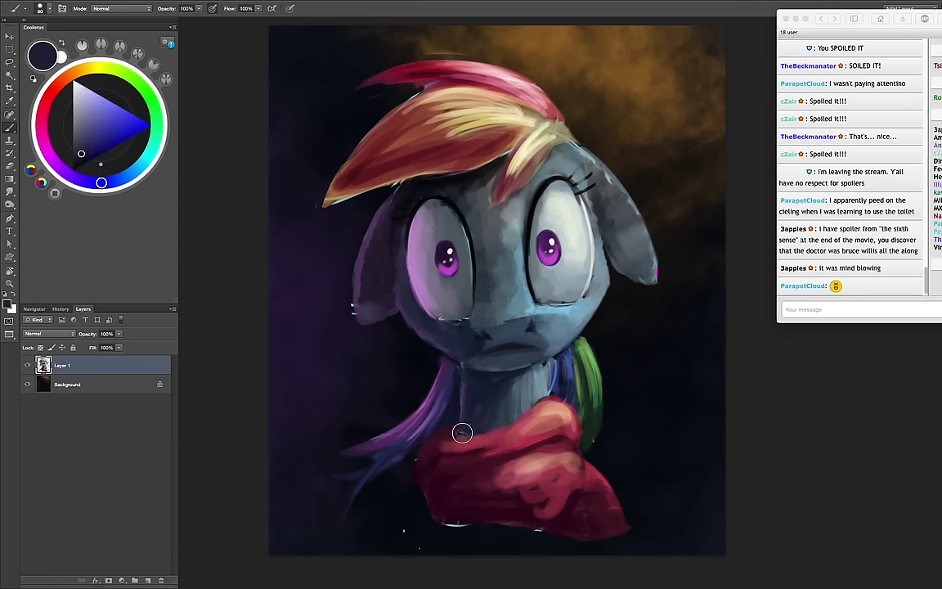
{"action": "key", "text": "bracketright"}
{"action": "key", "text": "bracketright"}
{"action": "key", "text": "bracketleft"}
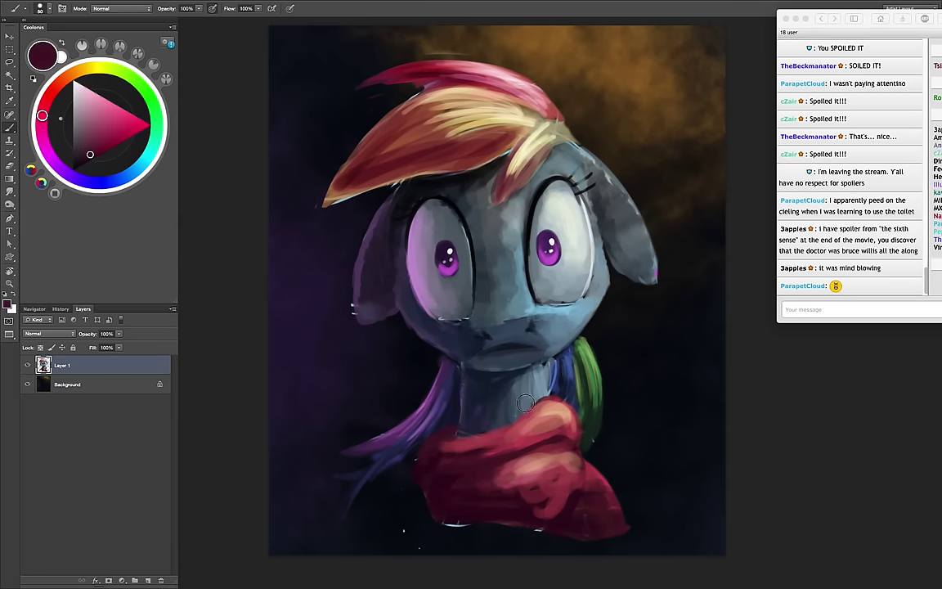
{"action": "right_click", "coordinate": [515, 384], "text": "alt+shift"}
{"action": "left_click_drag", "start_coordinate": [557, 438], "coordinate": [457, 463]}
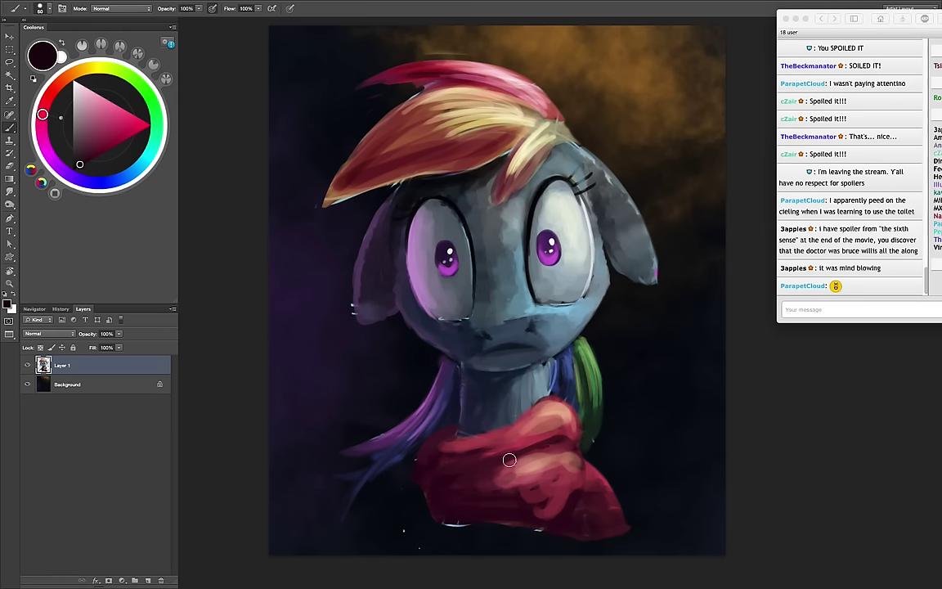
Repaint the scarf's bottom edge in purple and darken the lower folds with near-black blue
{"action": "key", "text": "bracketright"}
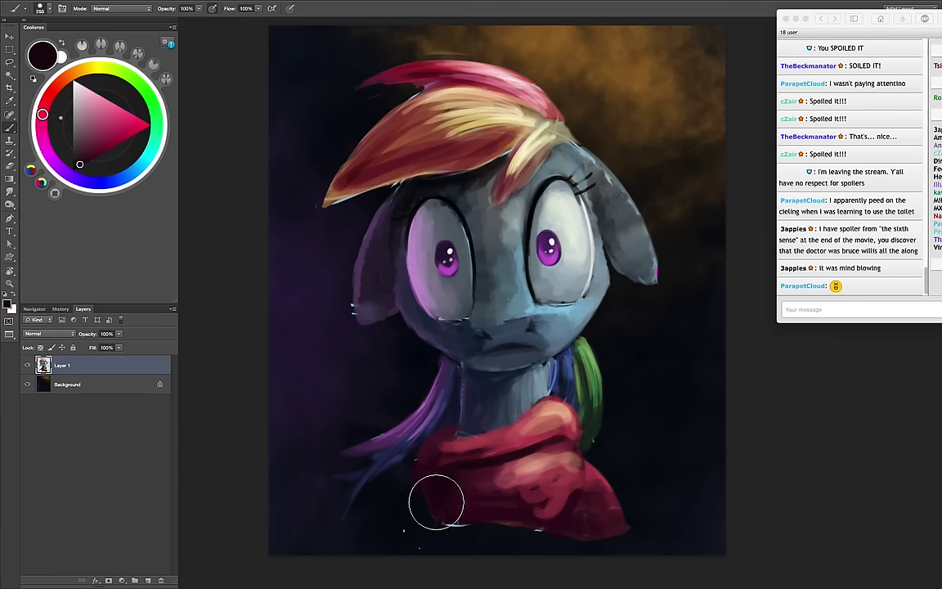
{"action": "key", "text": "bracketright"}
{"action": "left_click_drag", "start_coordinate": [82, 158], "coordinate": [91, 143]}
{"action": "key", "text": "bracketright"}
{"action": "key", "text": "bracketright"}
{"action": "key", "text": "bracketright"}
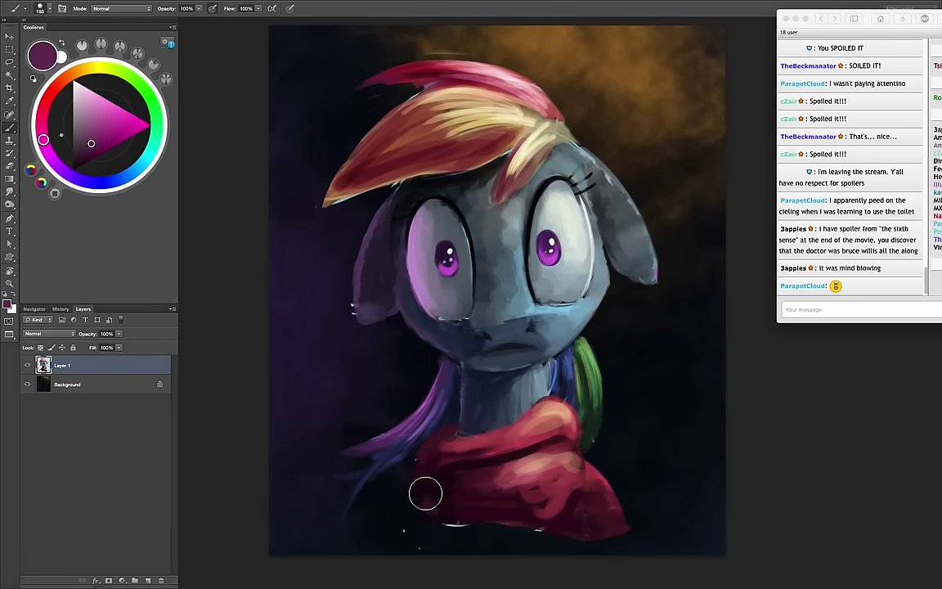
{"action": "key", "text": "bracketleft"}
{"action": "key", "text": "bracketleft"}
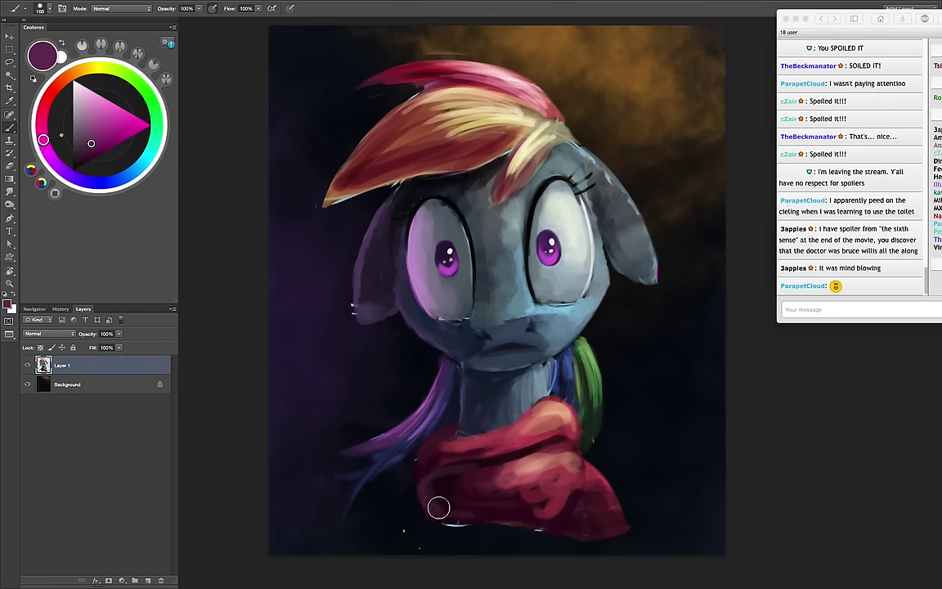
{"action": "left_click_drag", "start_coordinate": [439, 508], "coordinate": [590, 498]}
{"action": "left_click", "coordinate": [548, 397], "text": "alt"}
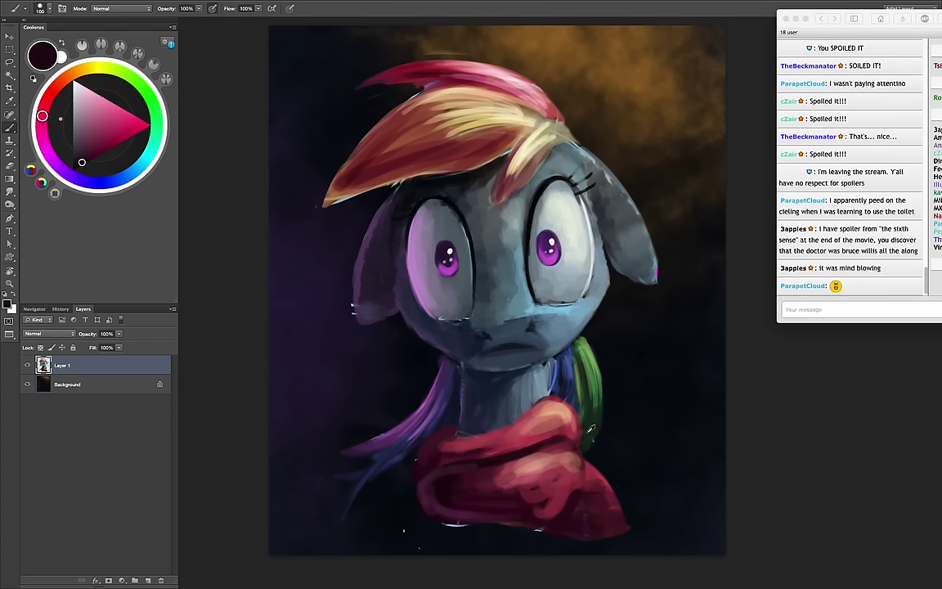
{"action": "left_click_drag", "start_coordinate": [581, 490], "coordinate": [540, 523]}
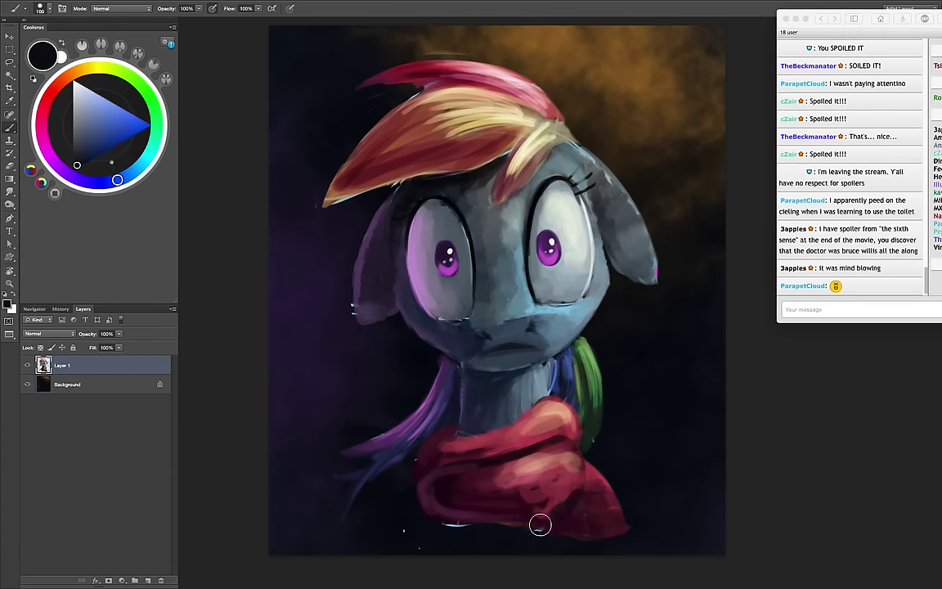
{"action": "key", "text": "bracketright"}
{"action": "key", "text": "bracketright"}
{"action": "key", "text": "bracketright"}
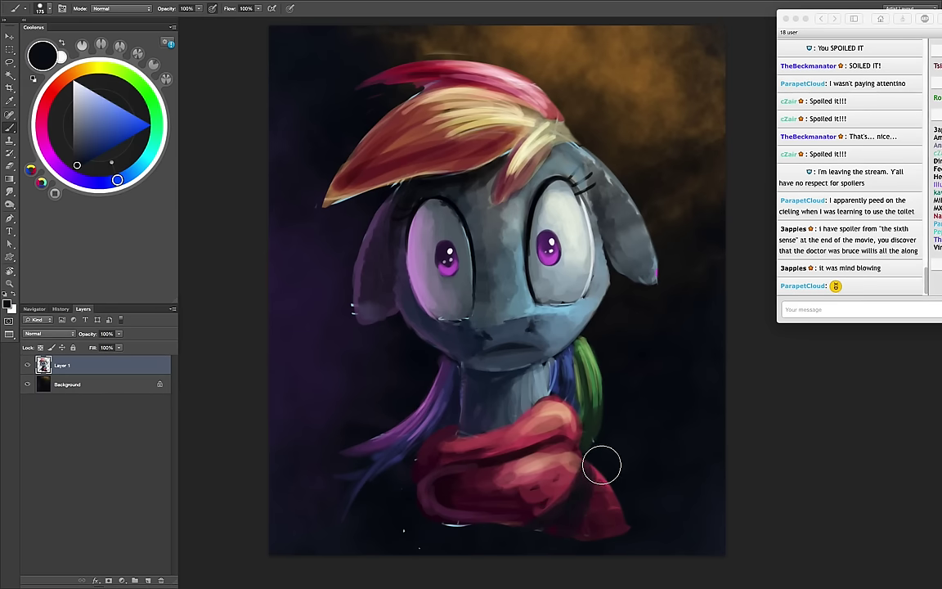
Erase the scarf's lower-right tip and sample dark and light scarf reds for the tail
{"action": "key", "text": "e"}
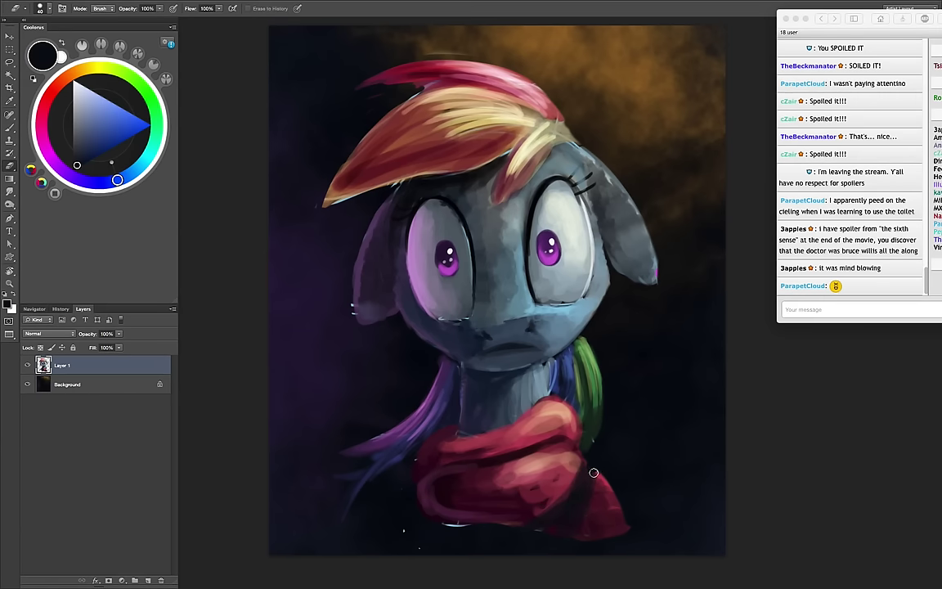
{"action": "mouse_move", "coordinate": [591, 461]}
{"action": "left_mouse_down"}
{"action": "mouse_move", "coordinate": [620, 521]}
{"action": "mouse_move", "coordinate": [613, 505]}
{"action": "mouse_move", "coordinate": [563, 519]}
{"action": "left_mouse_up"}
{"action": "key", "text": "b"}
{"action": "left_click", "coordinate": [592, 500], "text": "alt"}
{"action": "key", "text": "bracketleft"}
{"action": "key", "text": "bracketleft"}
{"action": "key", "text": "bracketleft"}
{"action": "left_click", "coordinate": [585, 483], "text": "alt"}
{"action": "key", "text": "bracketleft"}
{"action": "key", "text": "bracketright"}
{"action": "key", "text": "bracketright"}
{"action": "key", "text": "bracketright"}
{"action": "key", "text": "bracketright"}
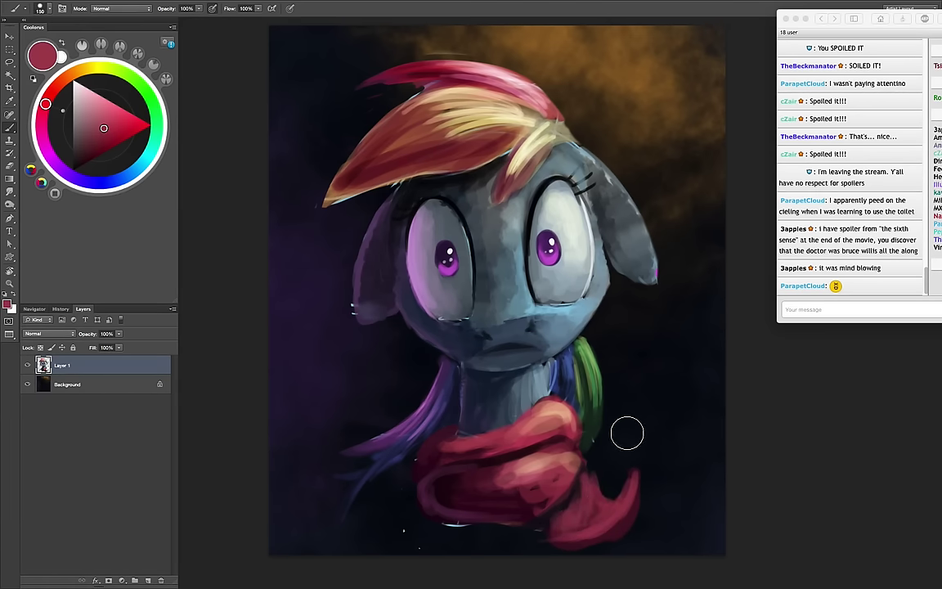
{"action": "key", "text": "bracketleft"}
{"action": "key", "text": "bracketleft"}
{"action": "key", "text": "bracketleft"}
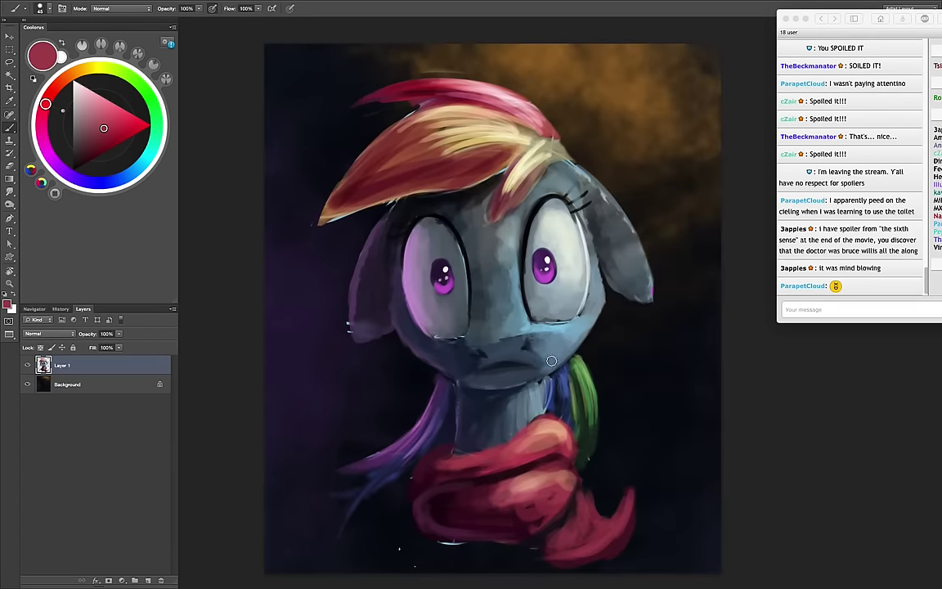
Sample dark navy, near-black, purple and lavender tones to shade the neck and cheek edge
{"action": "left_click", "coordinate": [525, 358], "text": "alt"}
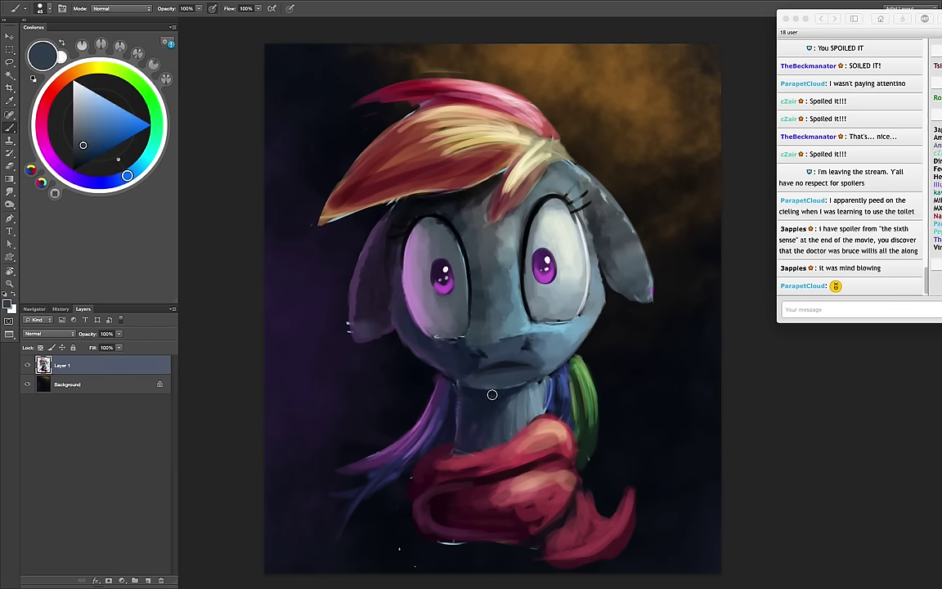
{"action": "left_click", "coordinate": [450, 374], "text": "alt"}
{"action": "key", "text": "bracketright"}
{"action": "key", "text": "bracketright"}
{"action": "key", "text": "bracketright"}
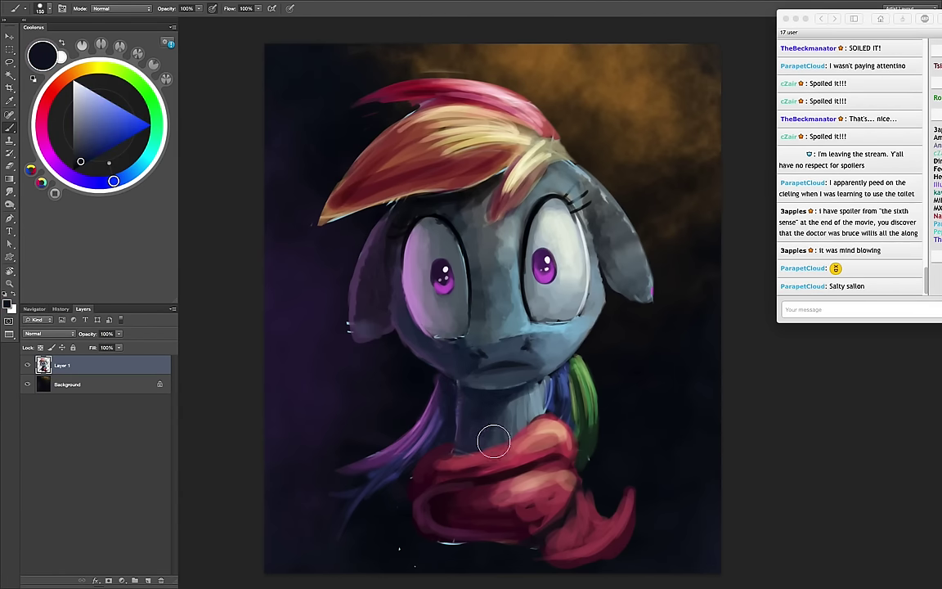
{"action": "key", "text": "bracketright"}
{"action": "left_click", "coordinate": [361, 326], "text": "alt"}
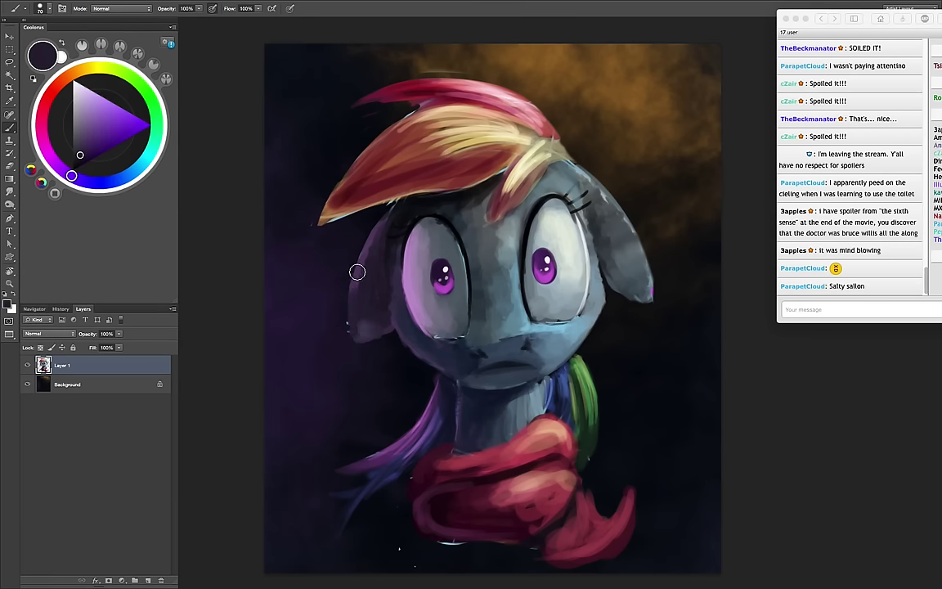
{"action": "key", "text": "bracketleft"}
{"action": "key", "text": "bracketleft"}
{"action": "left_click", "coordinate": [360, 197], "text": "alt"}
{"action": "key", "text": "bracketleft"}
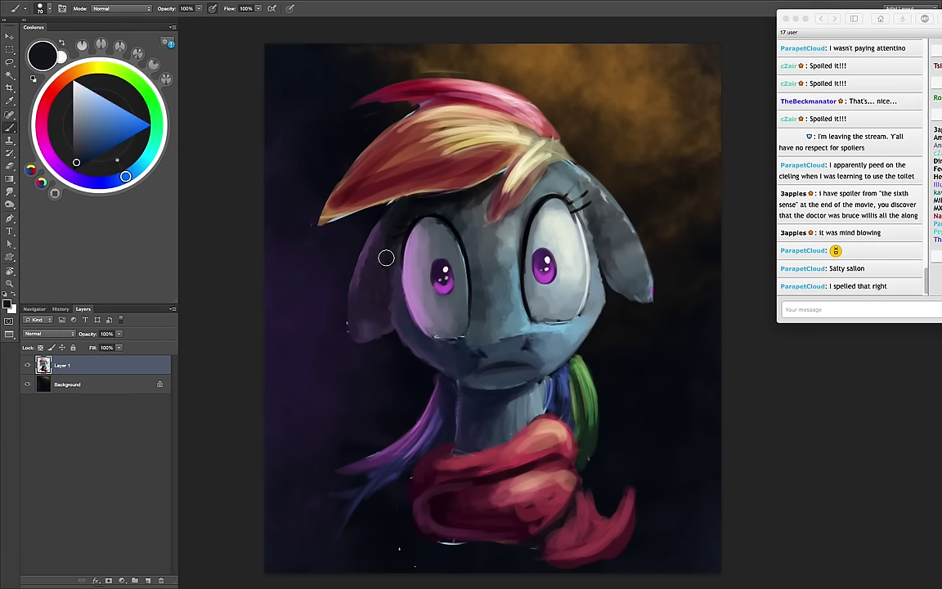
{"action": "left_click", "coordinate": [419, 292], "text": "alt"}
{"action": "key", "text": "bracketleft"}
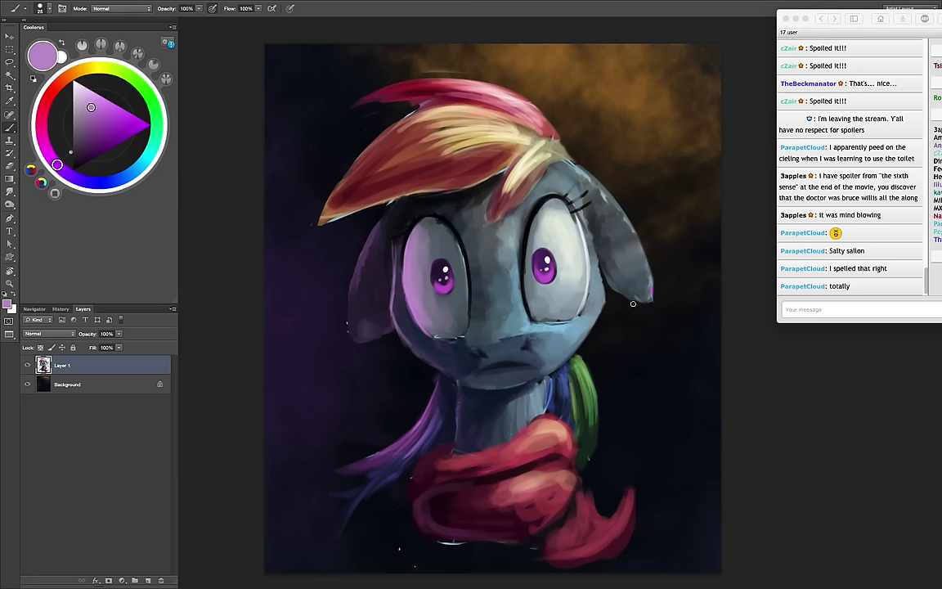
{"action": "left_click", "coordinate": [398, 259], "text": "alt"}
{"action": "key", "text": "bracketright"}
{"action": "key", "text": "bracketright"}
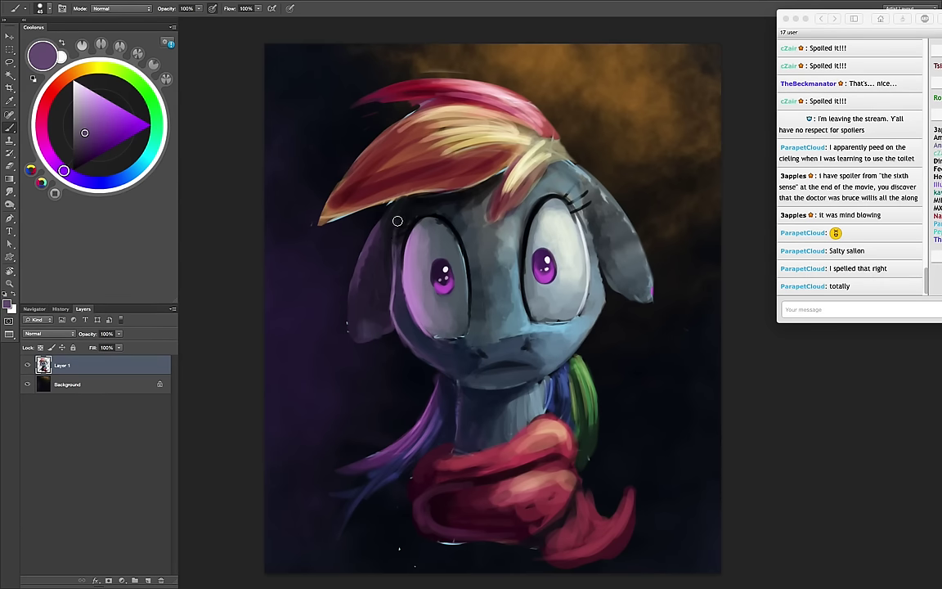
Mirror the painting and extend a tan mane tip down onto the forehead
{"action": "key", "text": "h"}
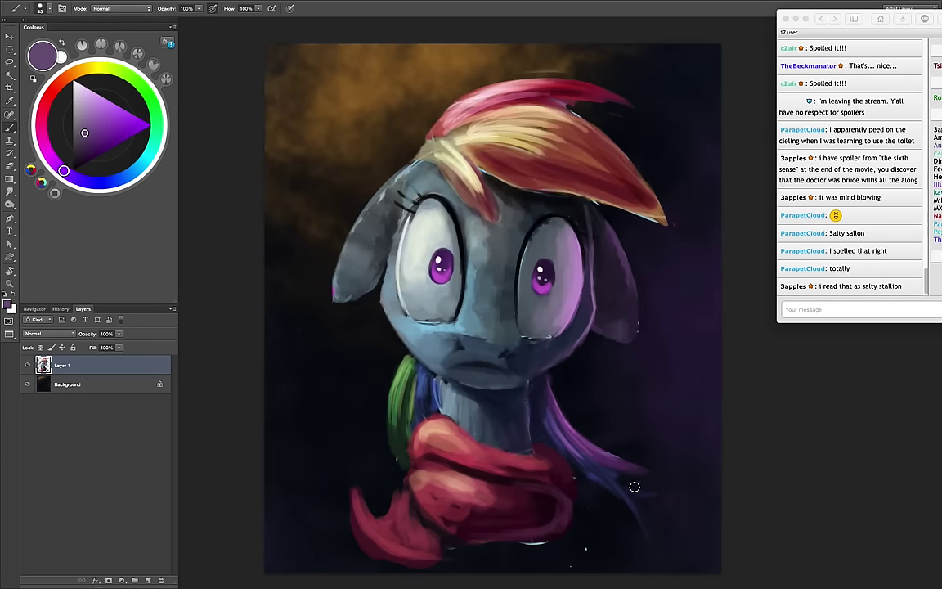
{"action": "left_click", "coordinate": [401, 196], "text": "alt"}
{"action": "key", "text": "bracketright"}
{"action": "key", "text": "bracketright"}
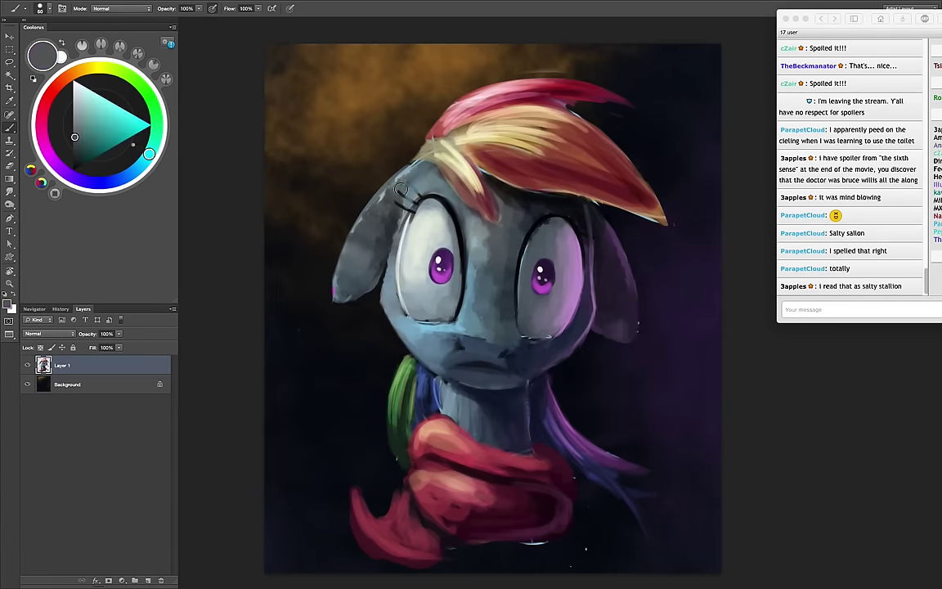
{"action": "key", "text": "bracketright"}
{"action": "key", "text": "bracketright"}
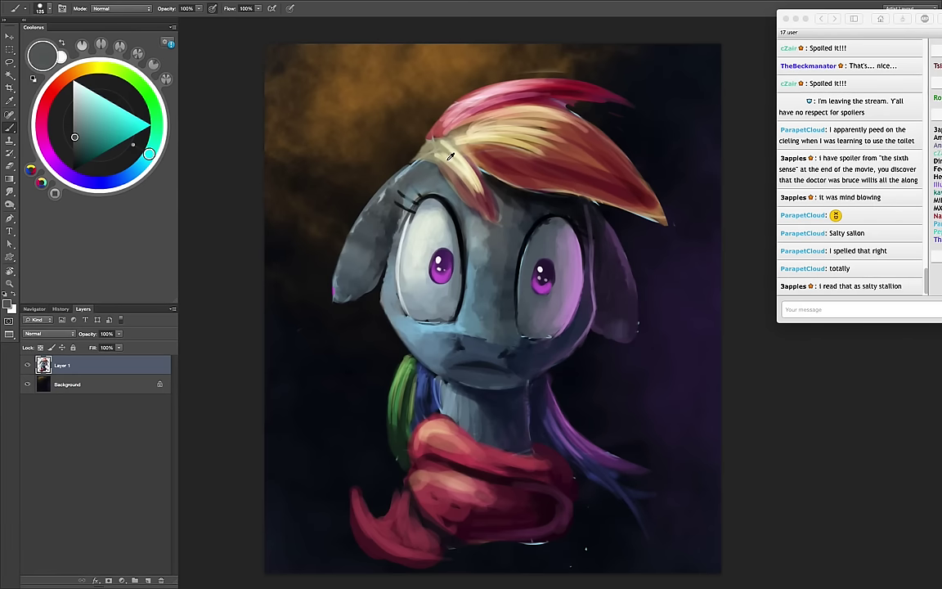
{"action": "left_click", "coordinate": [449, 155], "text": "alt"}
{"action": "key", "text": "bracketleft"}
{"action": "key", "text": "bracketleft"}
{"action": "key", "text": "bracketleft"}
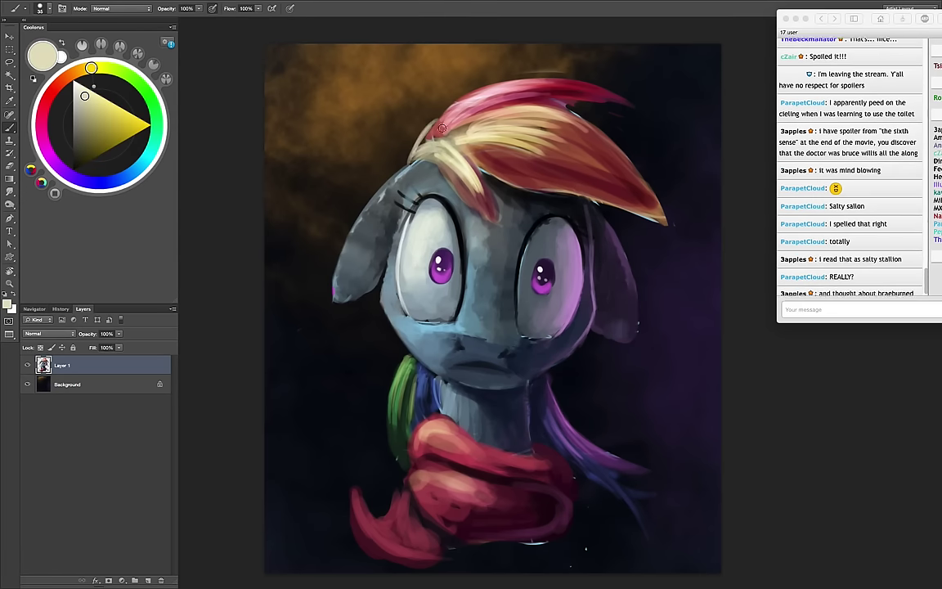
{"action": "left_click", "coordinate": [532, 143], "text": "alt"}
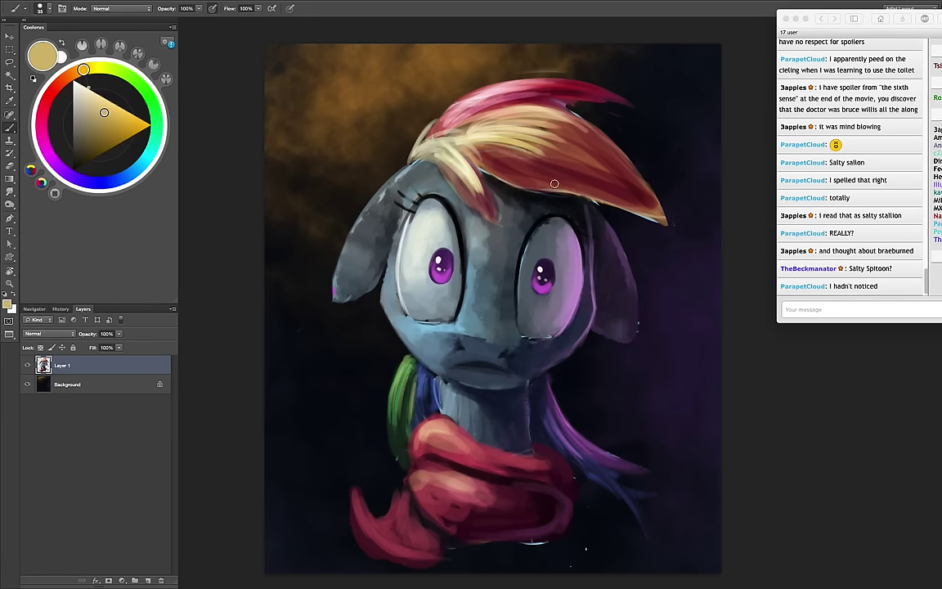
{"action": "left_click", "coordinate": [469, 188], "text": "alt"}
{"action": "key", "text": "bracketleft"}
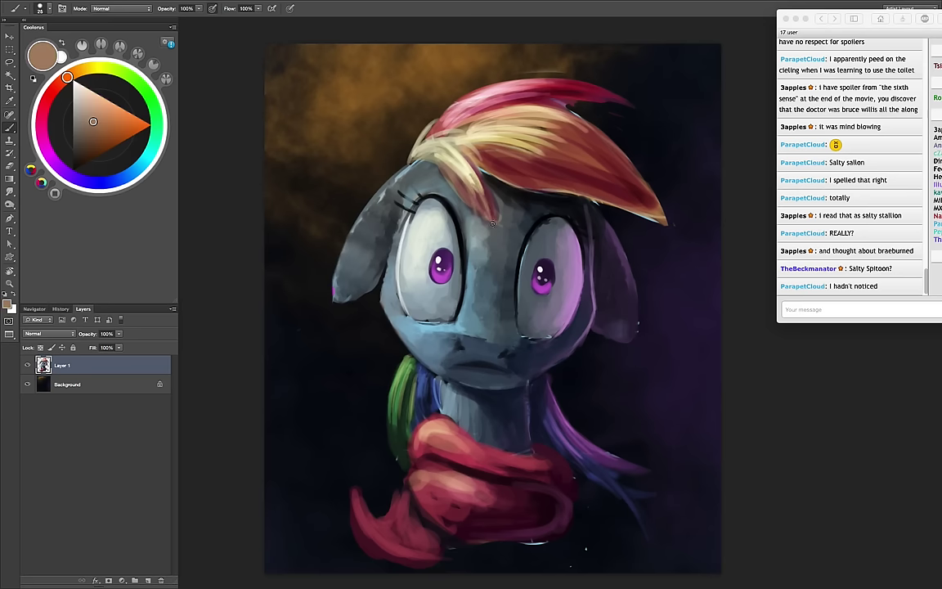
{"action": "key", "text": "bracketright"}
{"action": "left_click_drag", "start_coordinate": [492, 223], "coordinate": [486, 200]}
Paint pink strands extending the top of the mane with a small brush
{"action": "left_click", "coordinate": [487, 86], "text": "alt"}
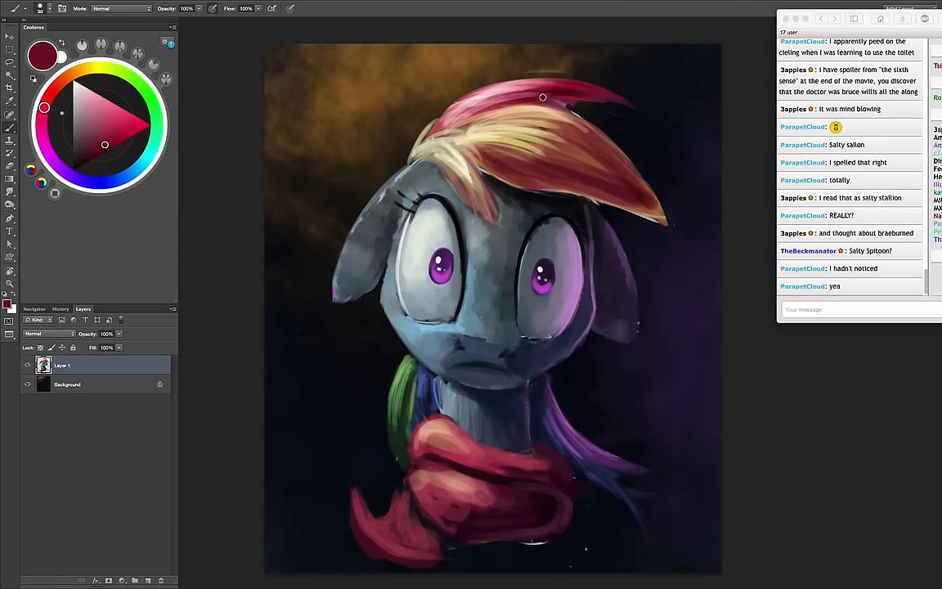
{"action": "key", "text": "bracketleft"}
{"action": "left_click", "coordinate": [458, 92], "text": "alt"}
{"action": "key", "text": "bracketleft"}
{"action": "mouse_move", "coordinate": [435, 122]}
{"action": "left_mouse_down"}
{"action": "mouse_move", "coordinate": [458, 73]}
{"action": "mouse_move", "coordinate": [491, 67]}
{"action": "left_mouse_up"}
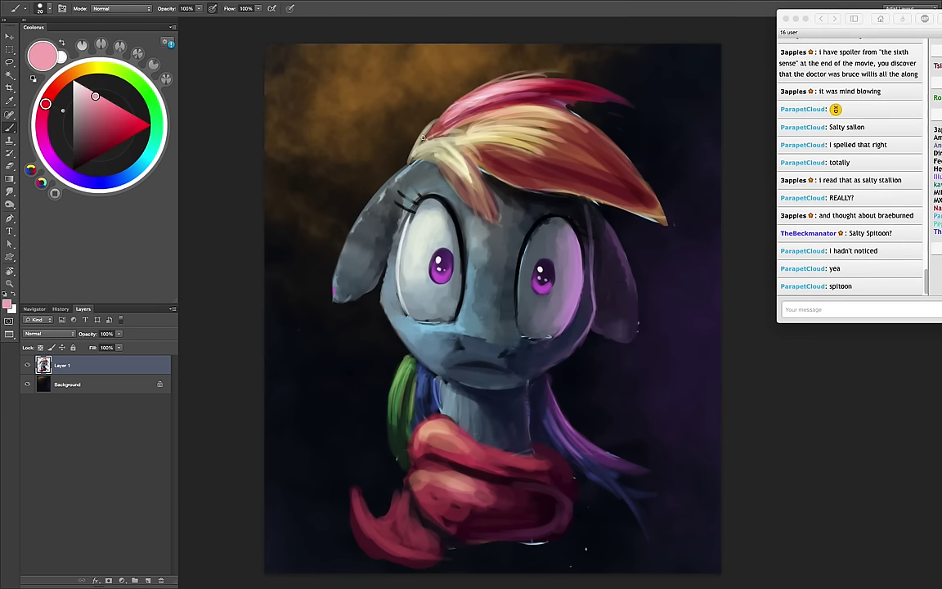
{"action": "left_click_drag", "start_coordinate": [409, 110], "coordinate": [493, 68]}
Mix magenta, dark red and purple tones for shading by the right ear
{"action": "left_click", "coordinate": [602, 93], "text": "alt"}
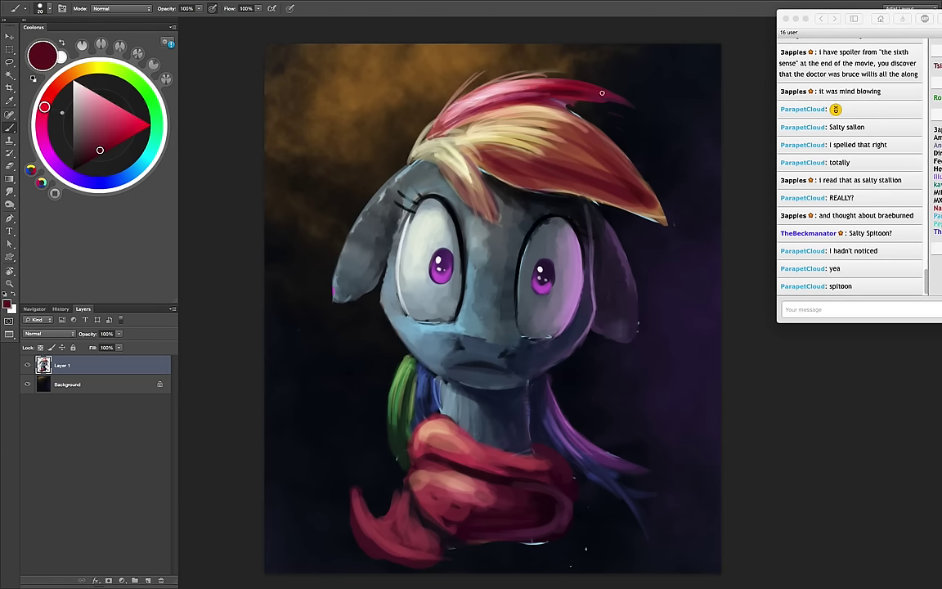
{"action": "key", "text": "bracketright"}
{"action": "left_click", "coordinate": [546, 89], "text": "alt"}
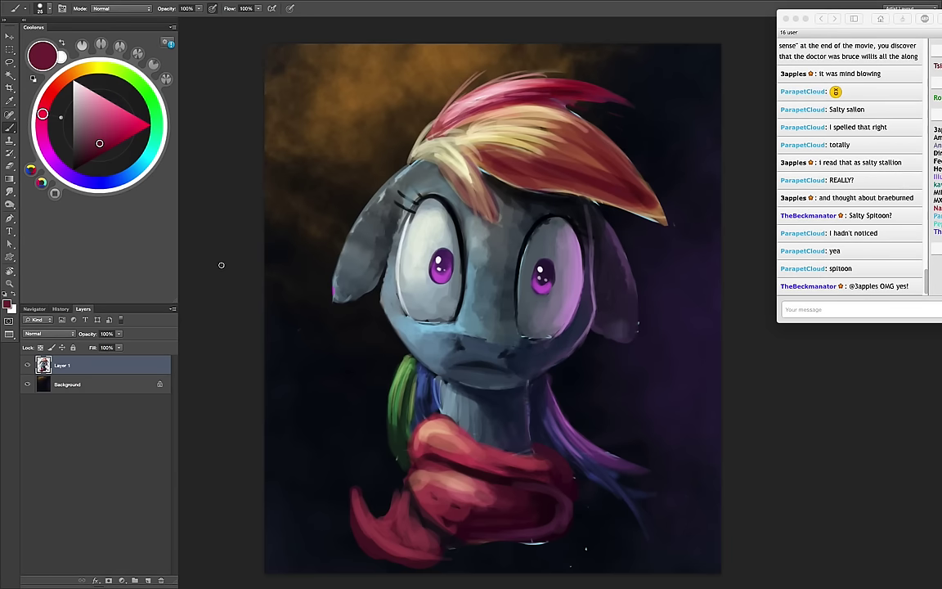
{"action": "left_click_drag", "start_coordinate": [137, 136], "coordinate": [114, 116]}
{"action": "left_click_drag", "start_coordinate": [41, 115], "coordinate": [55, 169]}
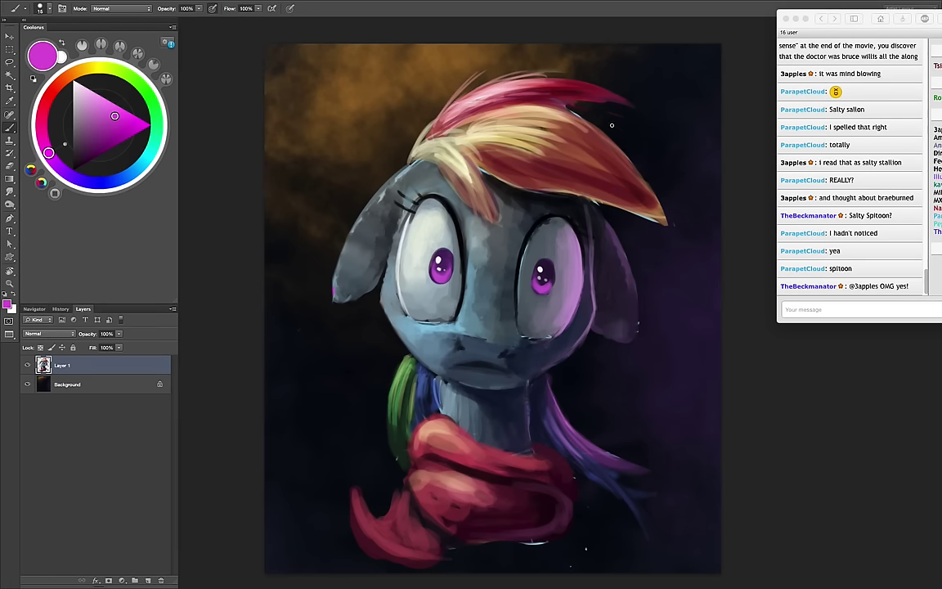
{"action": "key", "text": "bracketright"}
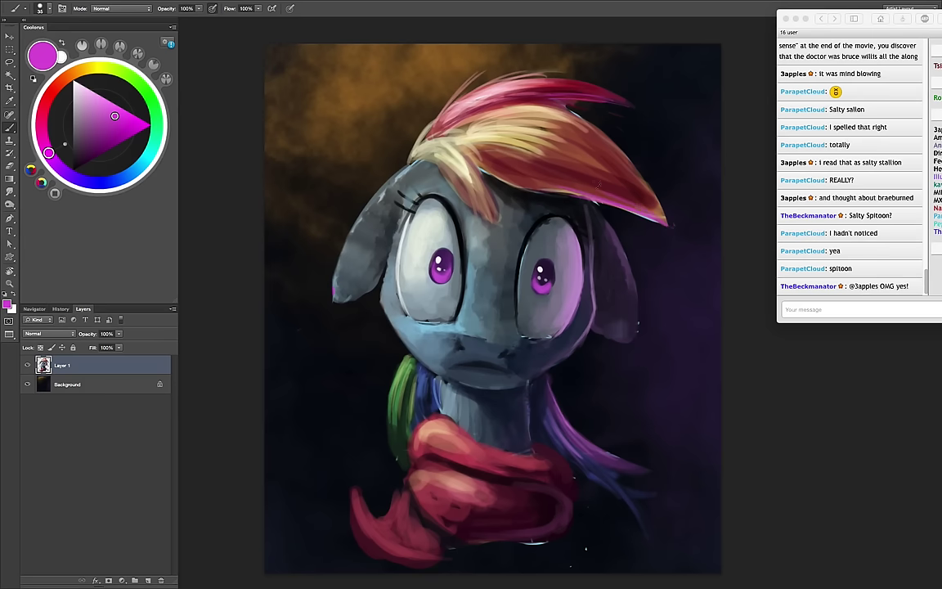
{"action": "key", "text": "bracketleft"}
{"action": "left_click", "coordinate": [576, 184], "text": "alt"}
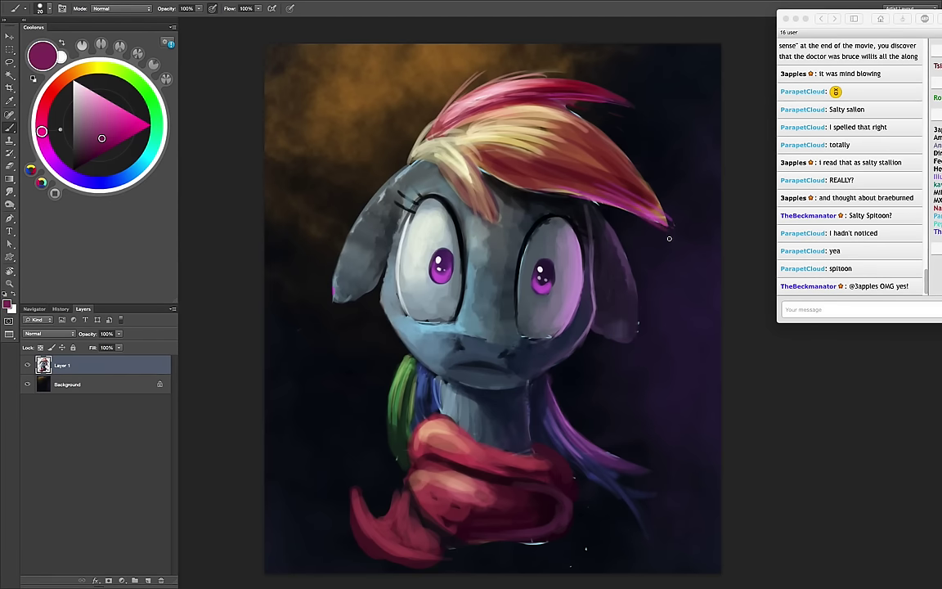
{"action": "left_click", "coordinate": [648, 189], "text": "alt"}
{"action": "key", "text": "bracketright"}
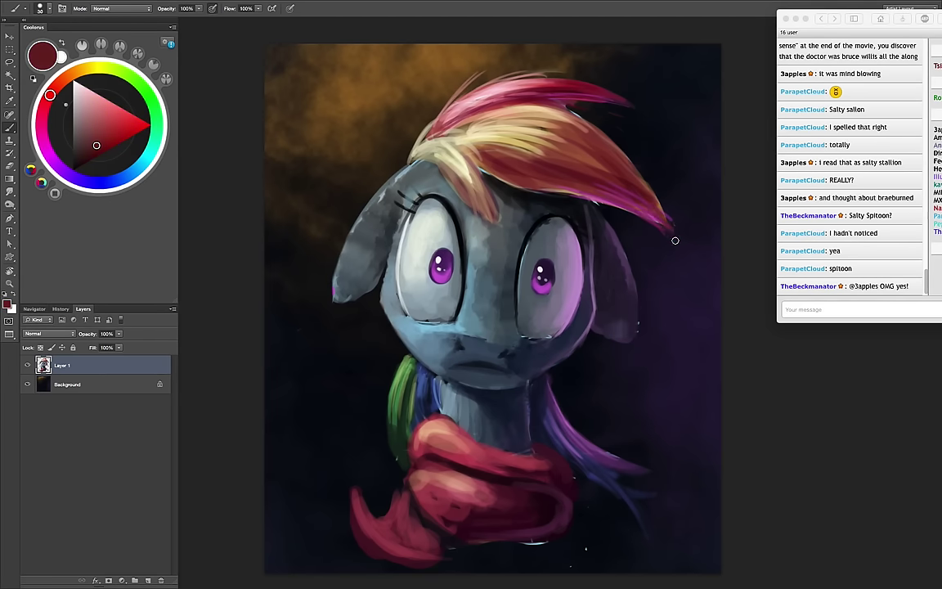
{"action": "left_click", "coordinate": [649, 224], "text": "alt"}
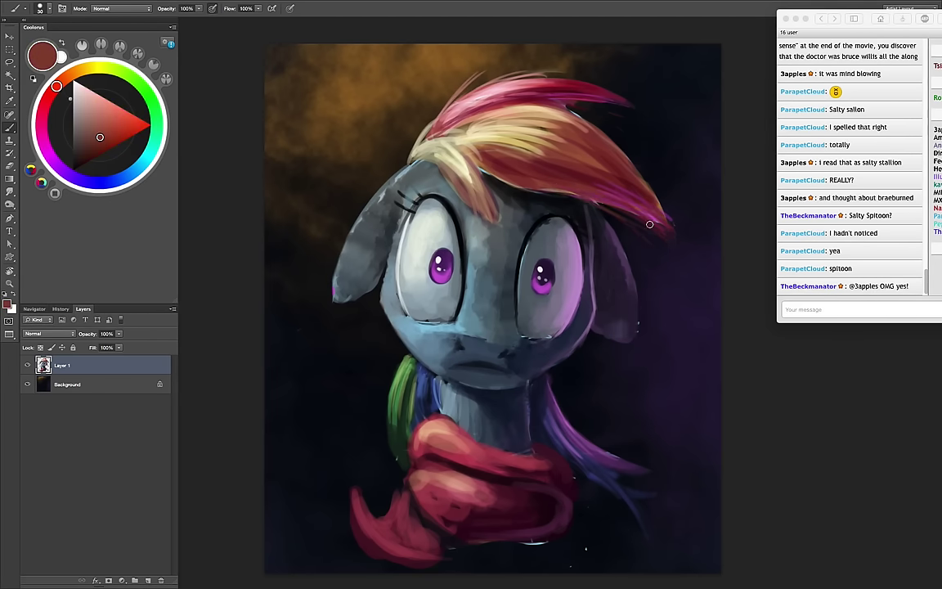
{"action": "left_click", "coordinate": [618, 257], "text": "alt"}
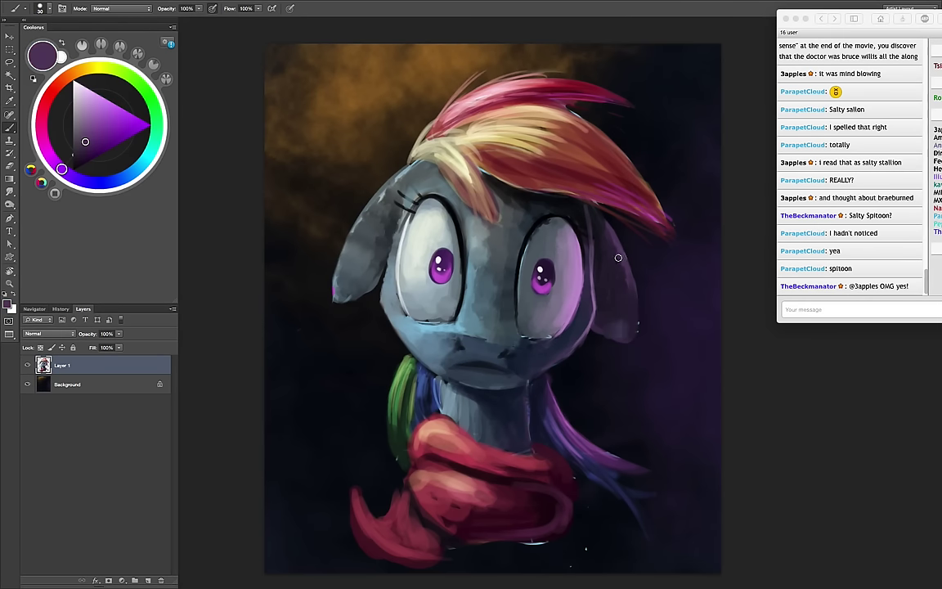
{"action": "left_click", "coordinate": [95, 127]}
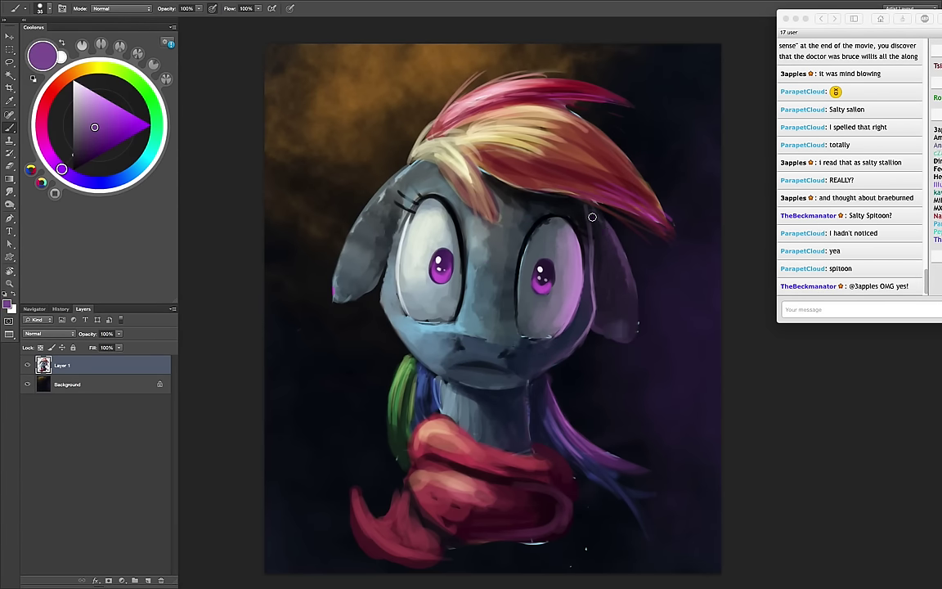
Build up darker and lighter purple shading around the right ear
{"action": "left_click", "coordinate": [629, 316], "text": "alt"}
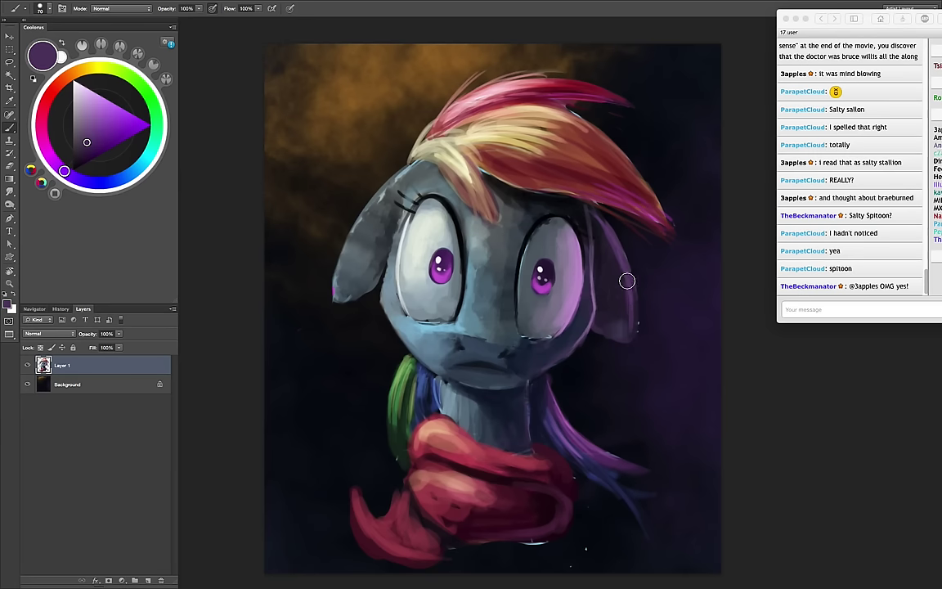
{"action": "key", "text": "bracketright"}
{"action": "key", "text": "bracketright"}
{"action": "key", "text": "bracketright"}
{"action": "left_click", "coordinate": [621, 303], "text": "alt"}
{"action": "key", "text": "bracketleft"}
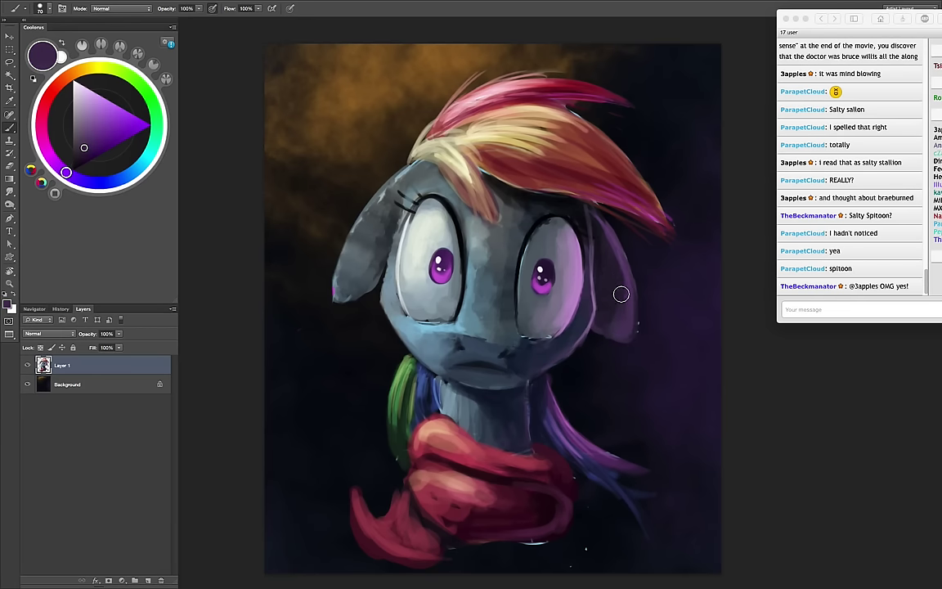
{"action": "left_click", "coordinate": [618, 314], "text": "alt"}
{"action": "key", "text": "bracketright"}
{"action": "key", "text": "bracketright"}
{"action": "key", "text": "bracketright"}
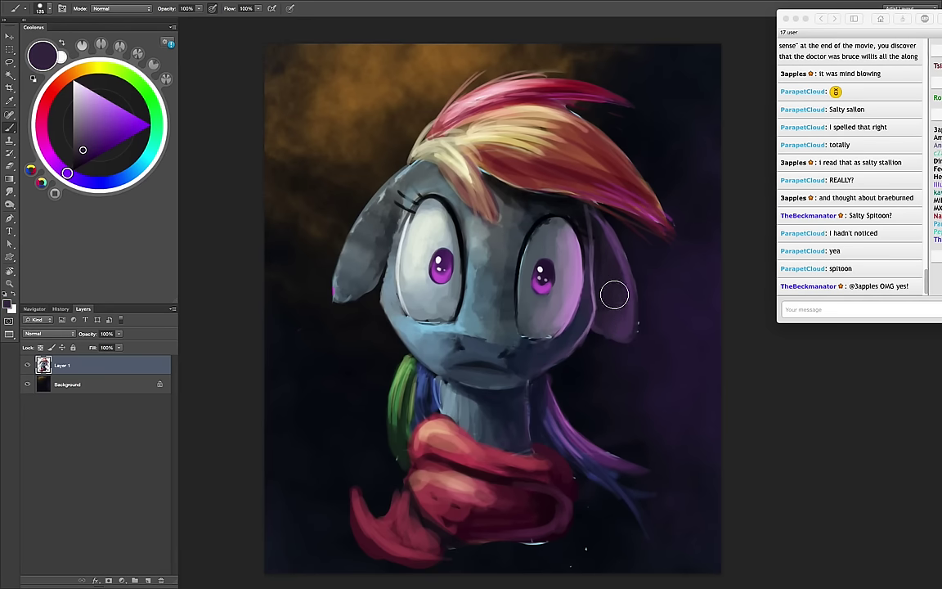
{"action": "left_click", "coordinate": [631, 312], "text": "alt"}
{"action": "key", "text": "bracketleft"}
{"action": "key", "text": "bracketleft"}
{"action": "key", "text": "bracketleft"}
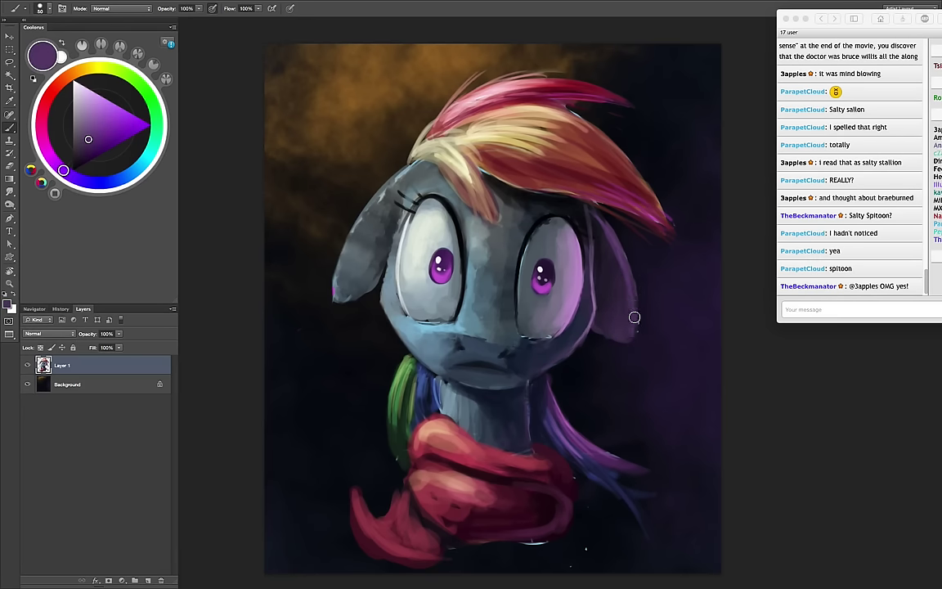
{"action": "left_click", "coordinate": [605, 321], "text": "alt"}
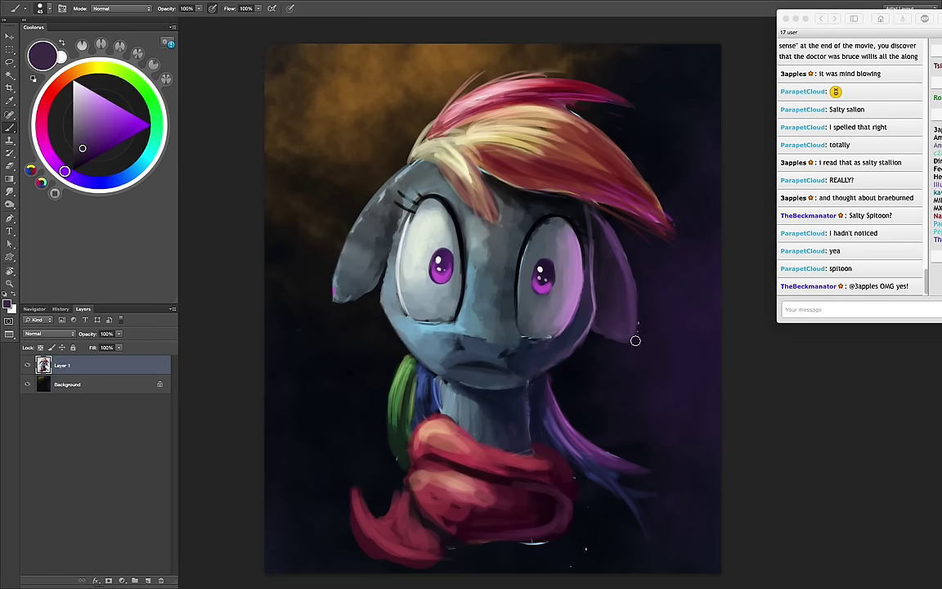
{"action": "left_click", "coordinate": [598, 233], "text": "alt"}
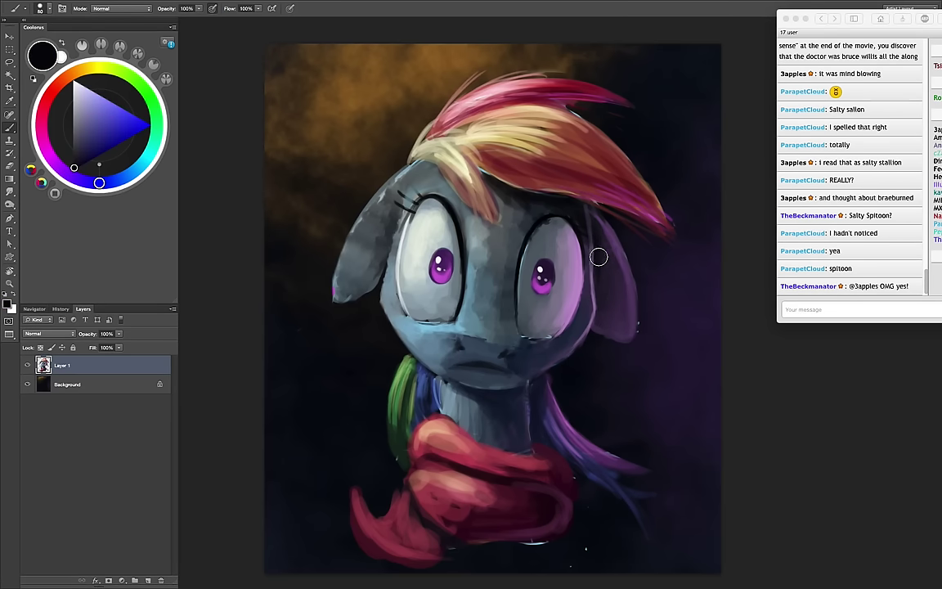
{"action": "key", "text": "bracketright"}
{"action": "key", "text": "bracketright"}
{"action": "key", "text": "bracketright"}
{"action": "key", "text": "bracketright"}
{"action": "key", "text": "bracketright"}
{"action": "key", "text": "bracketright"}
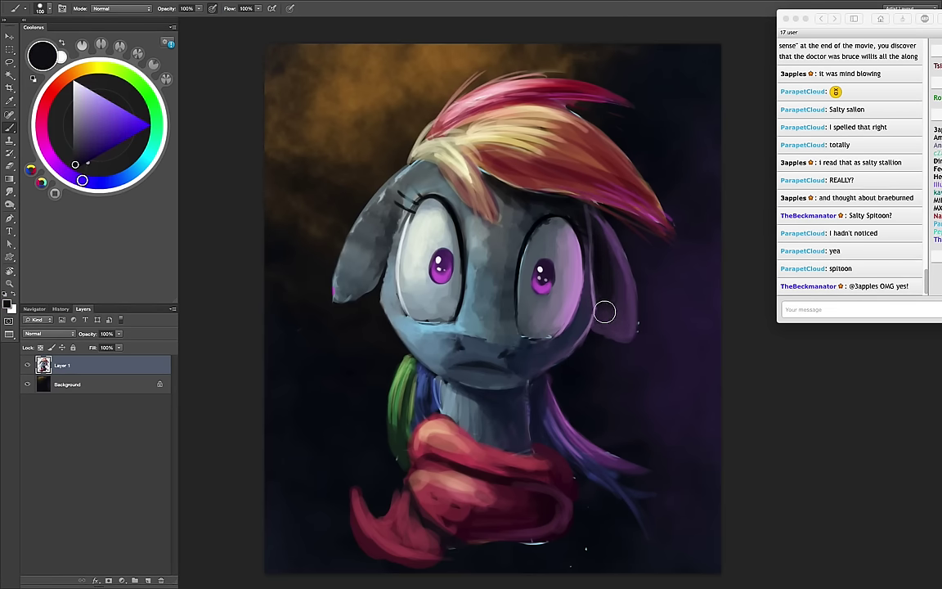
{"action": "key", "text": "bracketleft"}
{"action": "key", "text": "bracketleft"}
{"action": "key", "text": "bracketleft"}
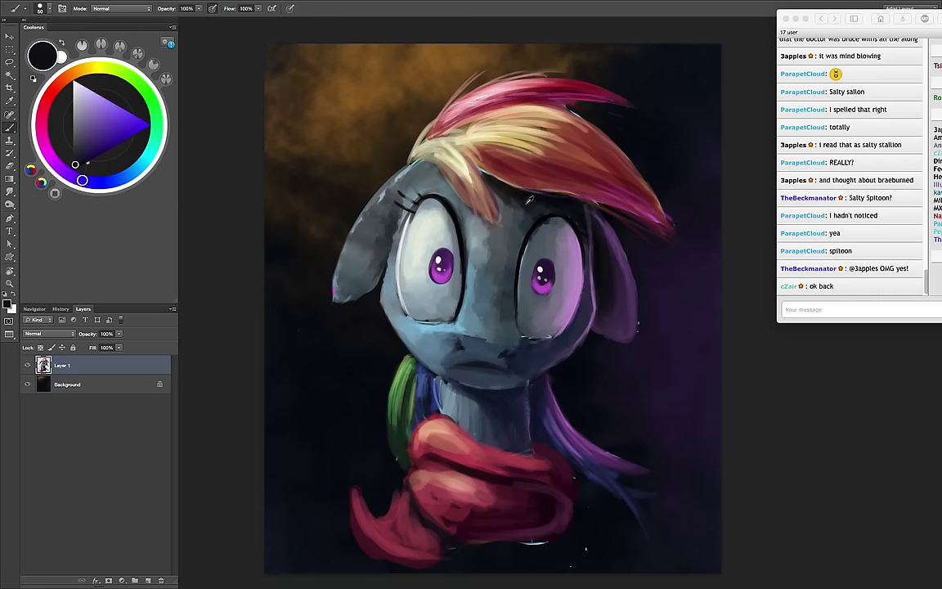
Darken the left ear with dark blue-grey strokes
{"action": "left_click", "coordinate": [474, 180], "text": "alt"}
{"action": "left_click_drag", "start_coordinate": [403, 184], "coordinate": [348, 230]}
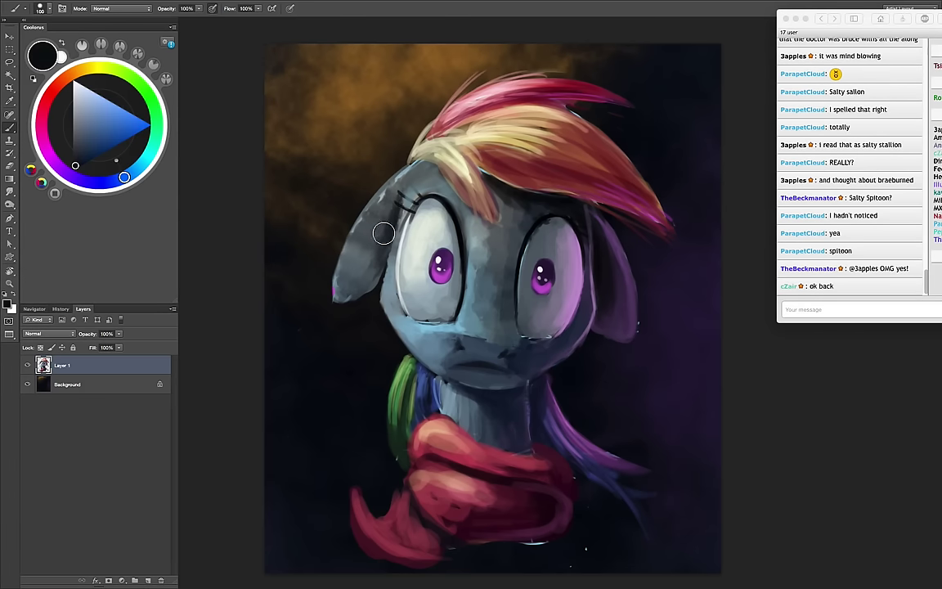
{"action": "left_click_drag", "start_coordinate": [364, 172], "coordinate": [332, 237]}
{"action": "left_click", "coordinate": [360, 184], "text": "alt"}
{"action": "key", "text": "bracketright"}
{"action": "key", "text": "bracketright"}
{"action": "key", "text": "bracketright"}
{"action": "mouse_move", "coordinate": [377, 273]}
{"action": "left_mouse_down"}
{"action": "mouse_move", "coordinate": [360, 204]}
{"action": "mouse_move", "coordinate": [335, 245]}
{"action": "left_mouse_up"}
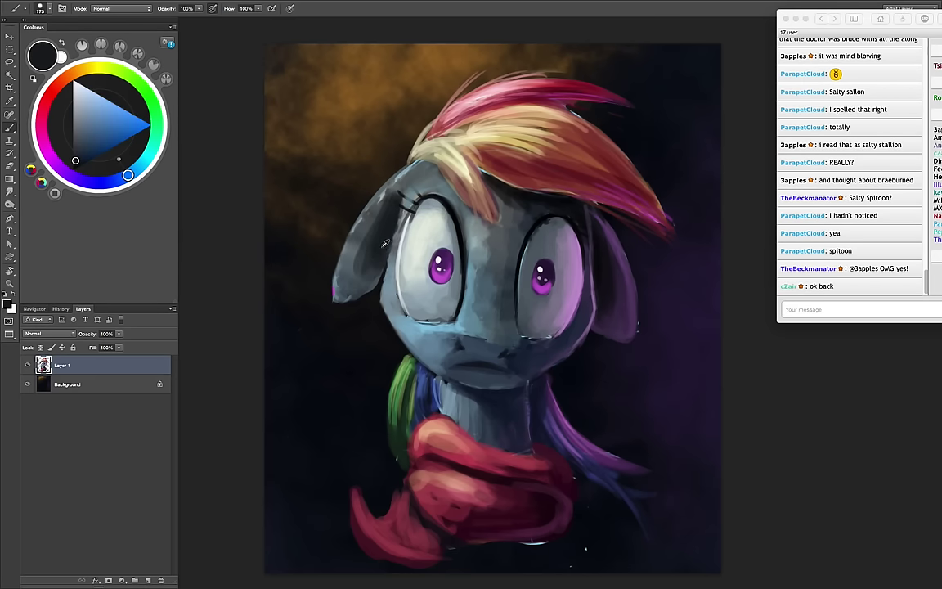
{"action": "left_click", "coordinate": [356, 187], "text": "alt"}
{"action": "key", "text": "bracketright"}
{"action": "left_click_drag", "start_coordinate": [355, 184], "coordinate": [389, 211]}
{"action": "key", "text": "bracketleft"}
{"action": "key", "text": "bracketleft"}
{"action": "key", "text": "bracketleft"}
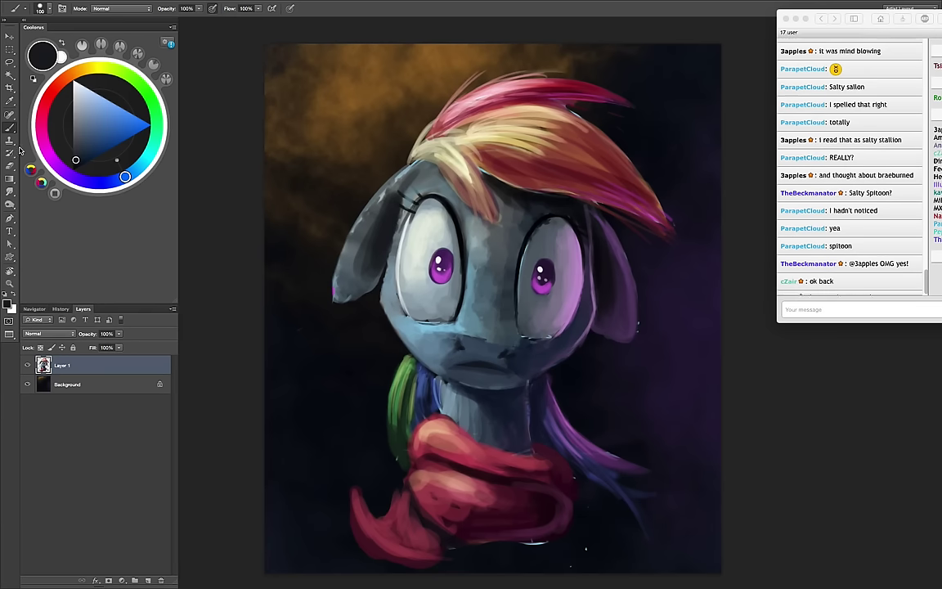
{"action": "left_click", "coordinate": [12, 191]}
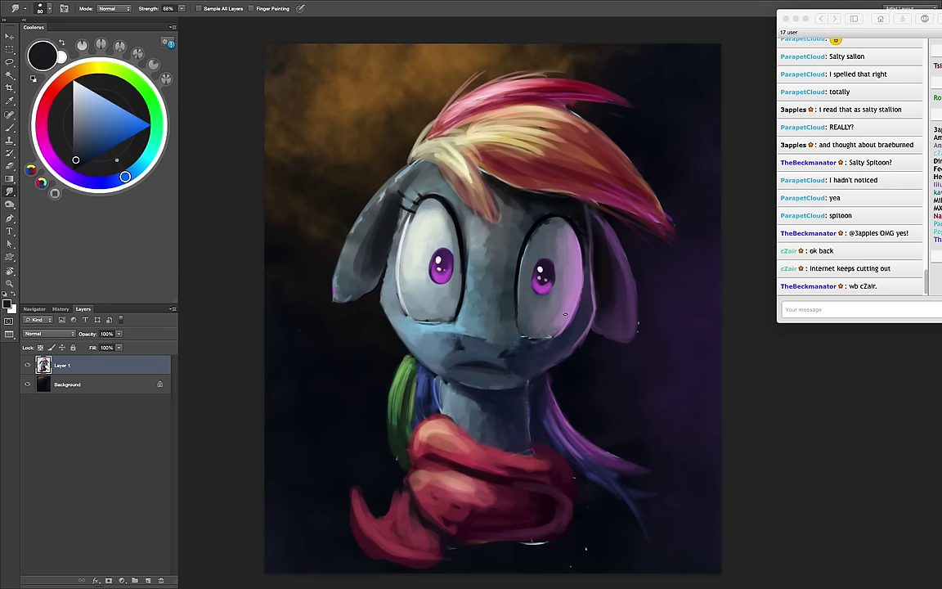
Rotate the canvas to about -31° and set a larger brush to Hard Light blending
{"action": "key", "text": "b"}
{"action": "right_click", "coordinate": [585, 311]}
{"action": "key", "text": "Escape"}
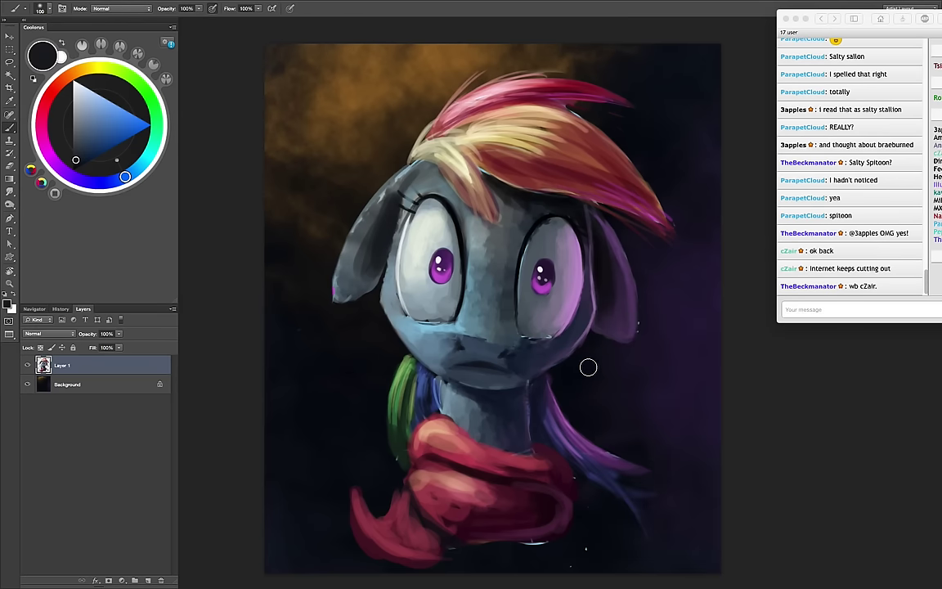
{"action": "left_click", "coordinate": [505, 385], "text": "alt"}
{"action": "key", "text": "r"}
{"action": "left_click_drag", "start_coordinate": [504, 384], "coordinate": [501, 324]}
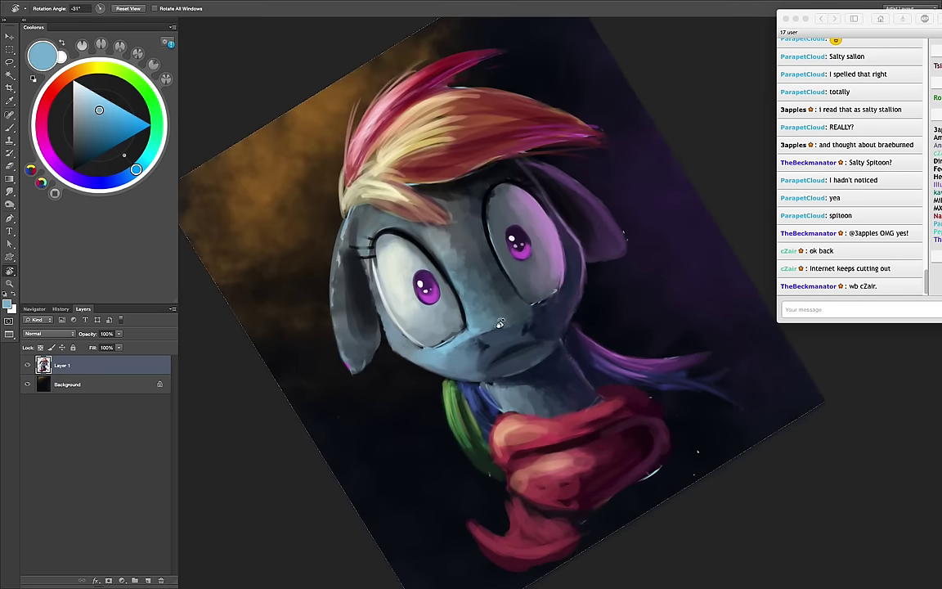
{"action": "key", "text": "b"}
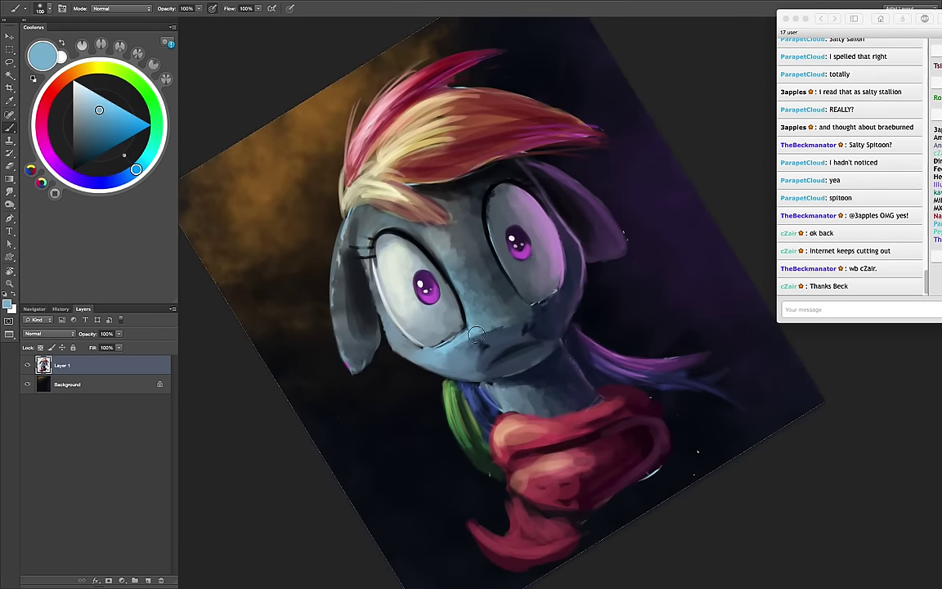
{"action": "right_click", "coordinate": [511, 327]}
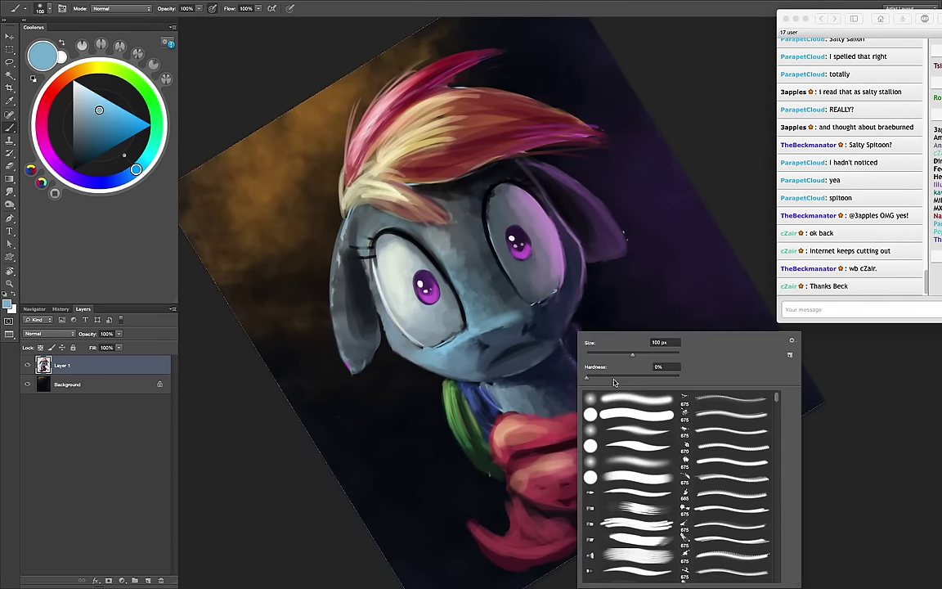
{"action": "double_click", "coordinate": [573, 344]}
{"action": "left_click", "coordinate": [122, 8]}
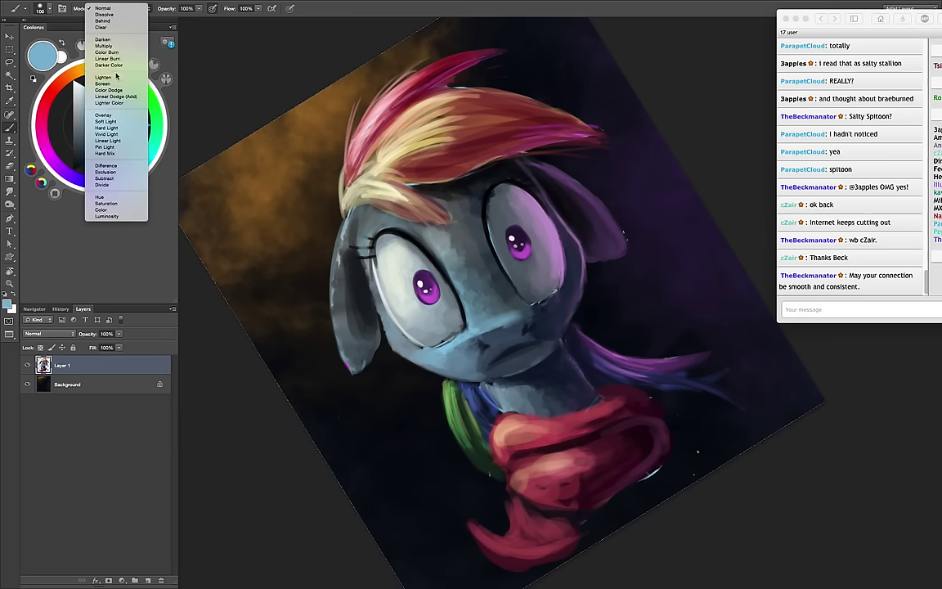
{"action": "left_click", "coordinate": [106, 127]}
Paint pale yellow light on the muzzle near the left eye, then straighten the view
{"action": "left_click", "coordinate": [99, 110]}
{"action": "key", "text": "bracketleft"}
{"action": "key", "text": "bracketleft"}
{"action": "key", "text": "bracketleft"}
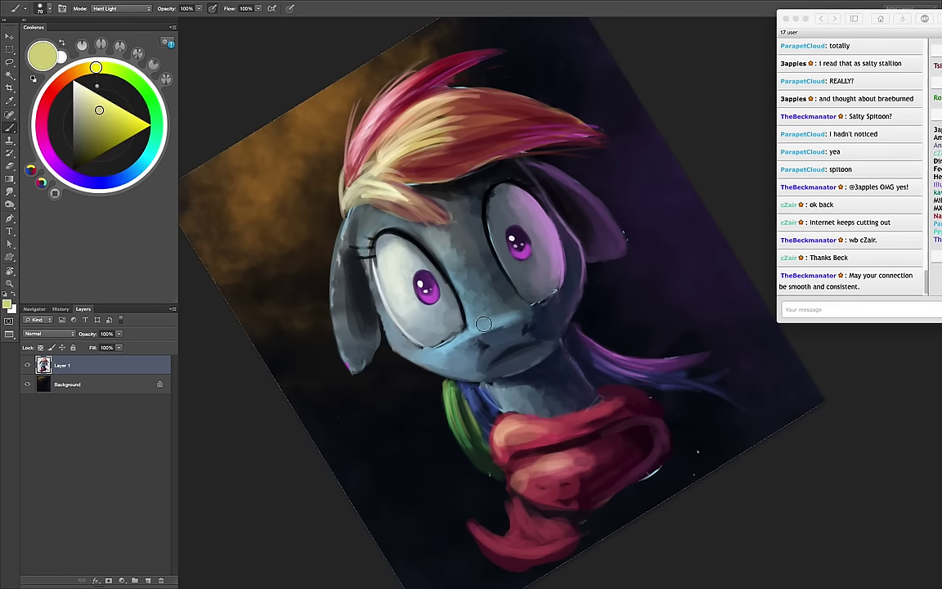
{"action": "left_click_drag", "start_coordinate": [480, 328], "coordinate": [433, 294]}
{"action": "key", "text": "bracketright"}
{"action": "key", "text": "bracketright"}
{"action": "key", "text": "bracketright"}
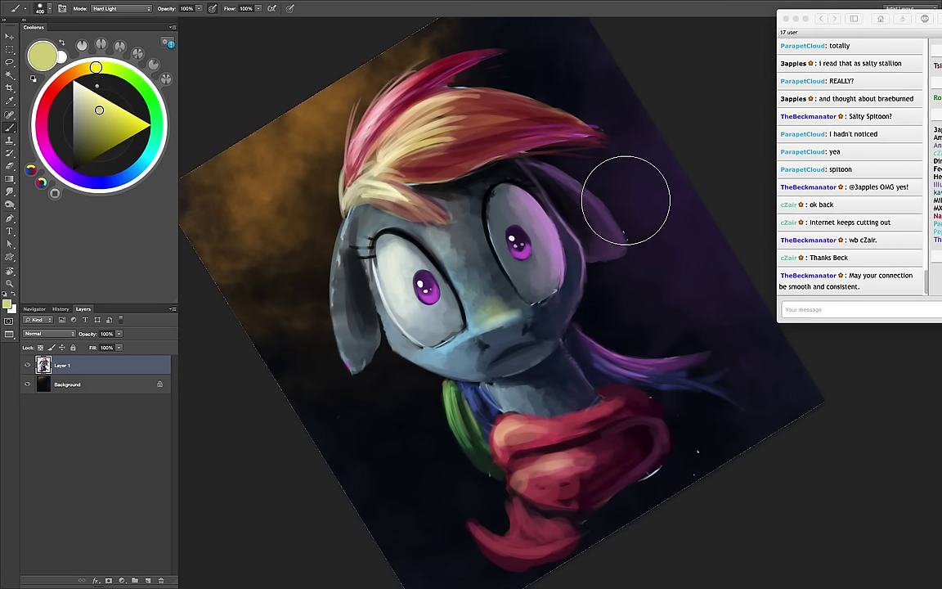
{"action": "key", "text": "Escape"}
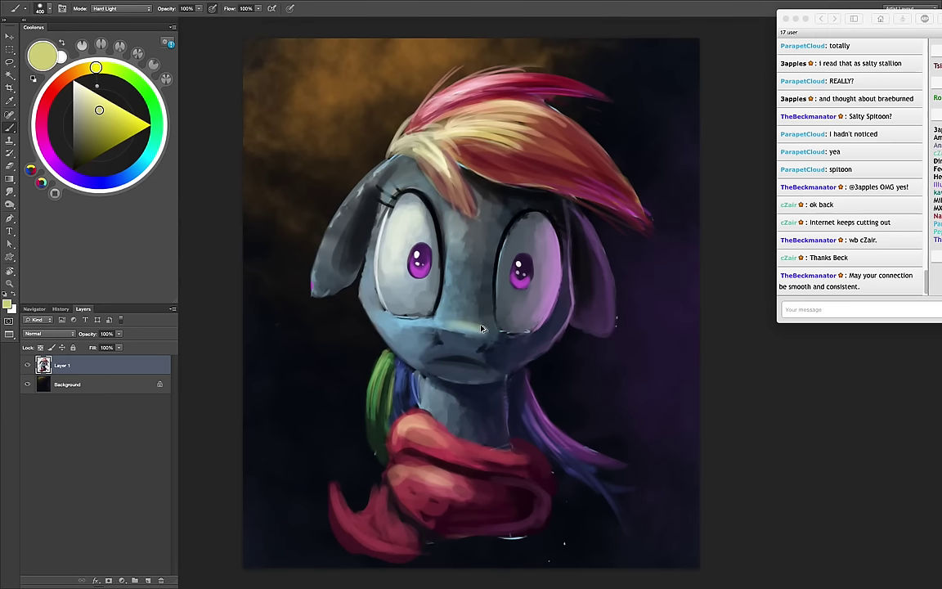
Repaint the left ear and lower-left cheek and jaw lighter with yellow-green-shifted grey-teal
{"action": "left_click", "coordinate": [466, 322], "text": "alt"}
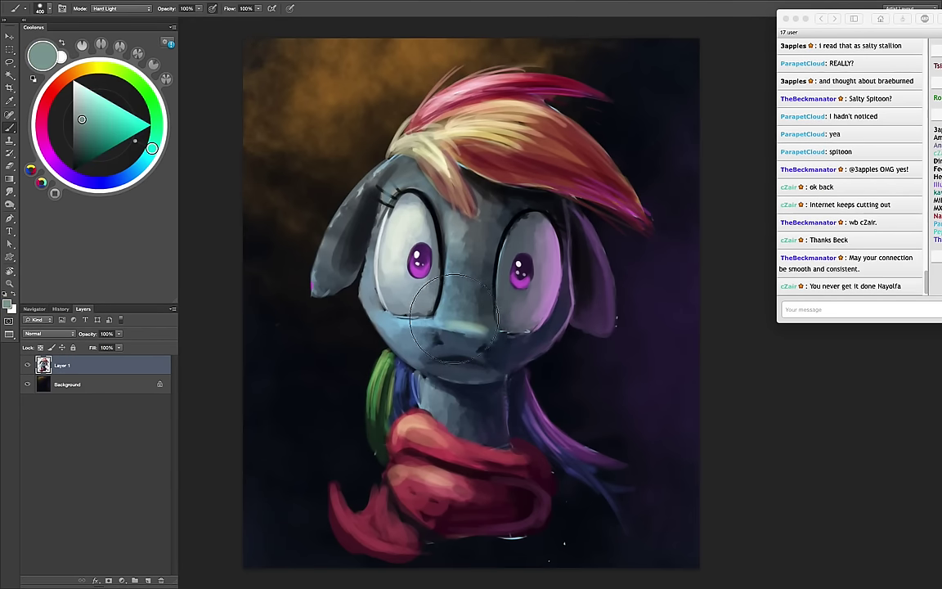
{"action": "left_click", "coordinate": [113, 70]}
{"action": "key", "text": "bracketleft"}
{"action": "key", "text": "bracketleft"}
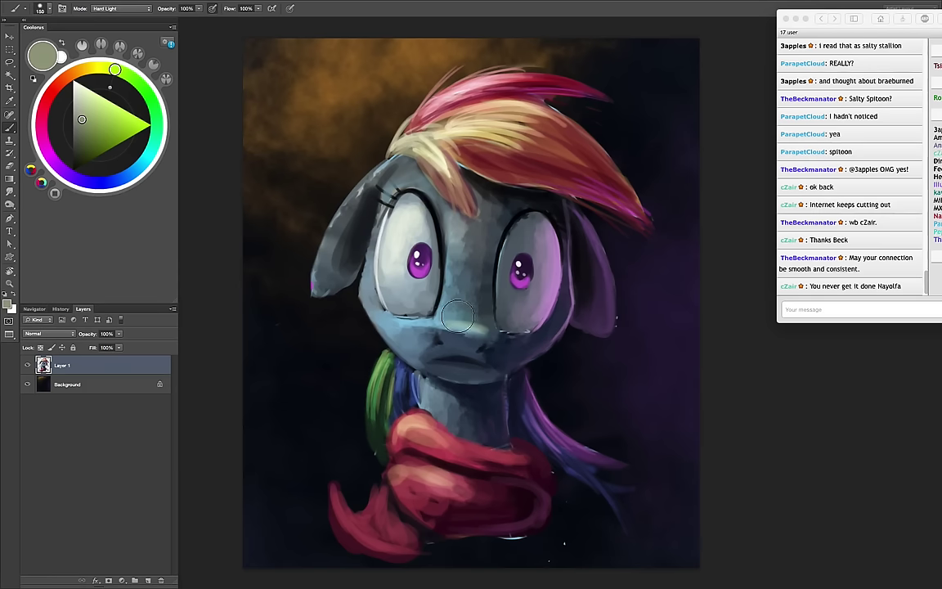
{"action": "key", "text": "bracketleft"}
{"action": "key", "text": "bracketleft"}
{"action": "key", "text": "bracketleft"}
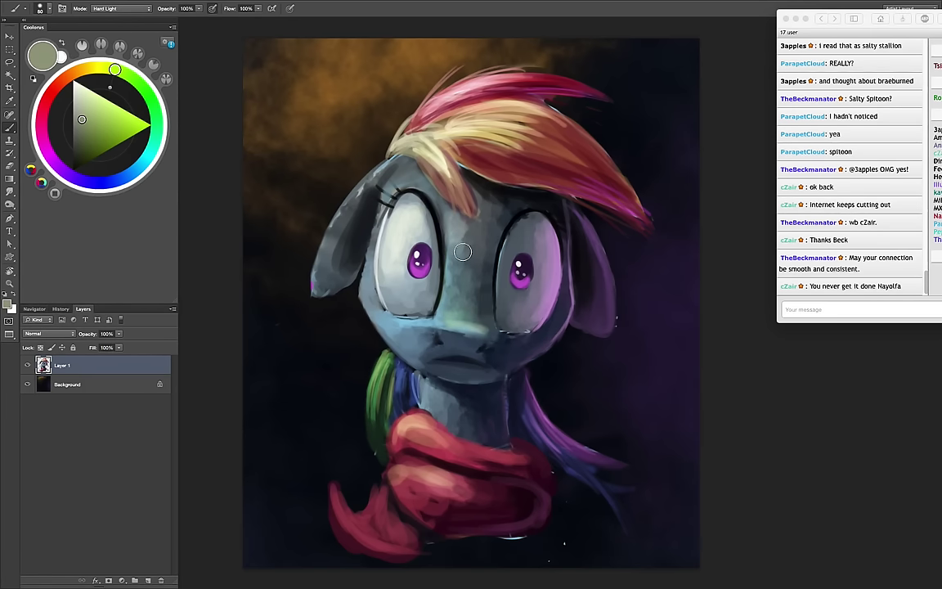
{"action": "key", "text": "bracketright"}
{"action": "key", "text": "bracketright"}
{"action": "key", "text": "bracketright"}
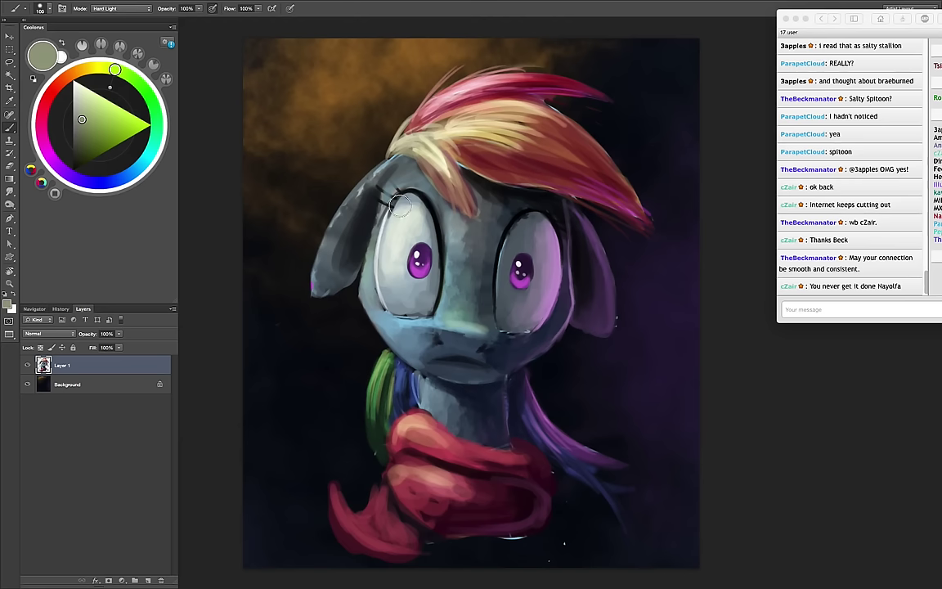
{"action": "key", "text": "bracketleft"}
{"action": "key", "text": "bracketleft"}
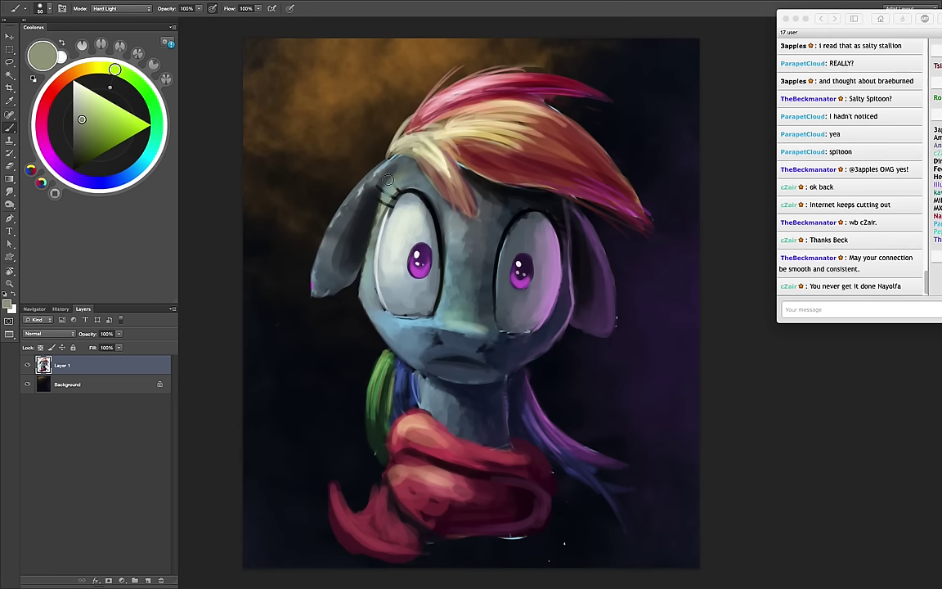
{"action": "left_click_drag", "start_coordinate": [355, 202], "coordinate": [320, 178]}
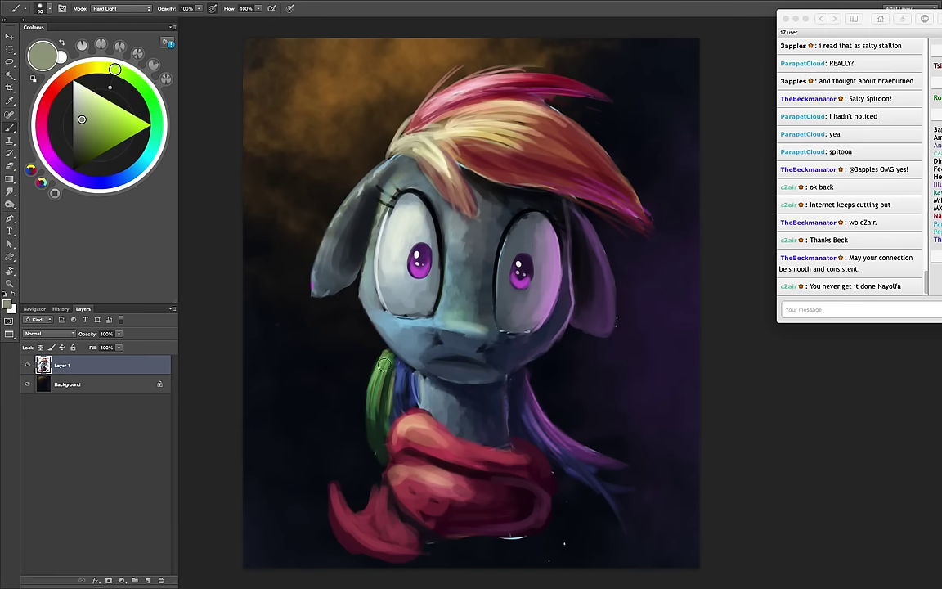
{"action": "left_click_drag", "start_coordinate": [390, 356], "coordinate": [352, 344]}
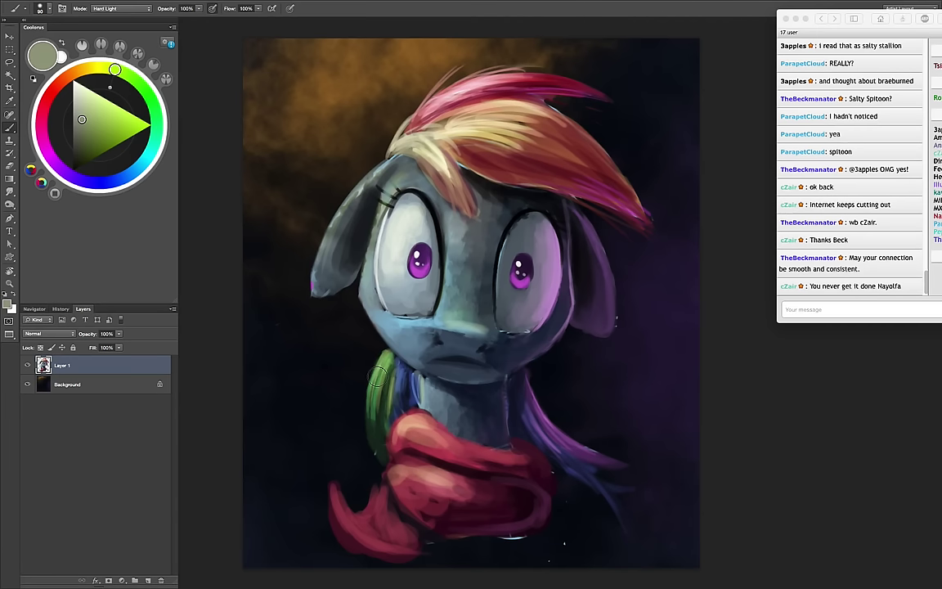
Sample dark and brighter reds from the scarf with a smaller brush
{"action": "key", "text": "bracketleft"}
{"action": "key", "text": "bracketleft"}
{"action": "key", "text": "bracketleft"}
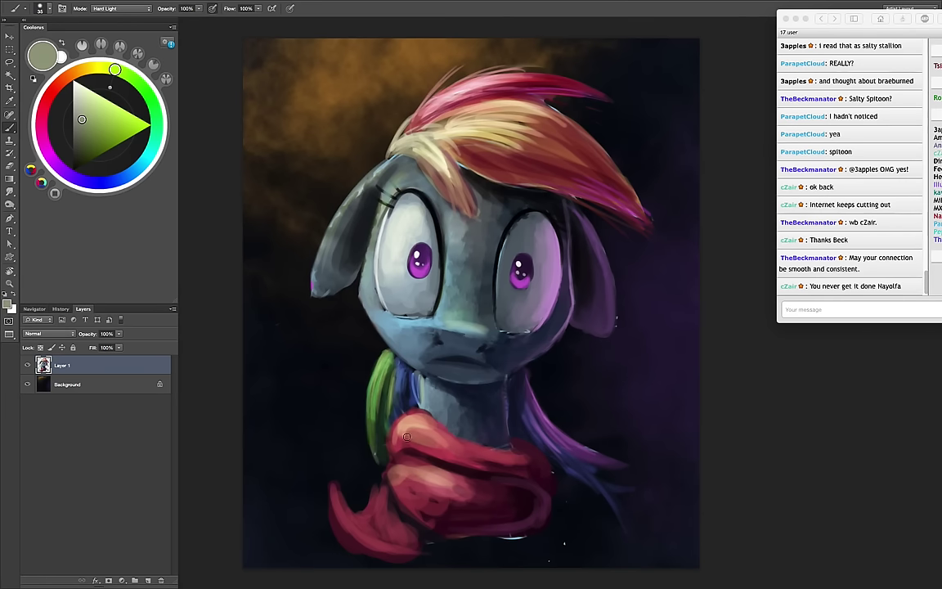
{"action": "left_click", "coordinate": [408, 448], "text": "alt"}
{"action": "key", "text": "bracketright"}
{"action": "key", "text": "bracketright"}
{"action": "key", "text": "bracketright"}
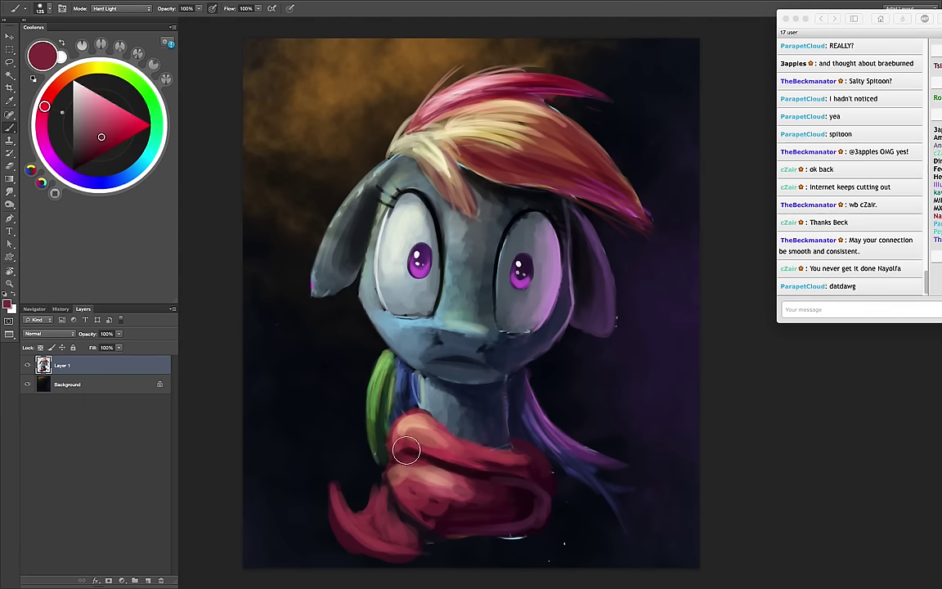
{"action": "left_click", "coordinate": [395, 409], "text": "alt"}
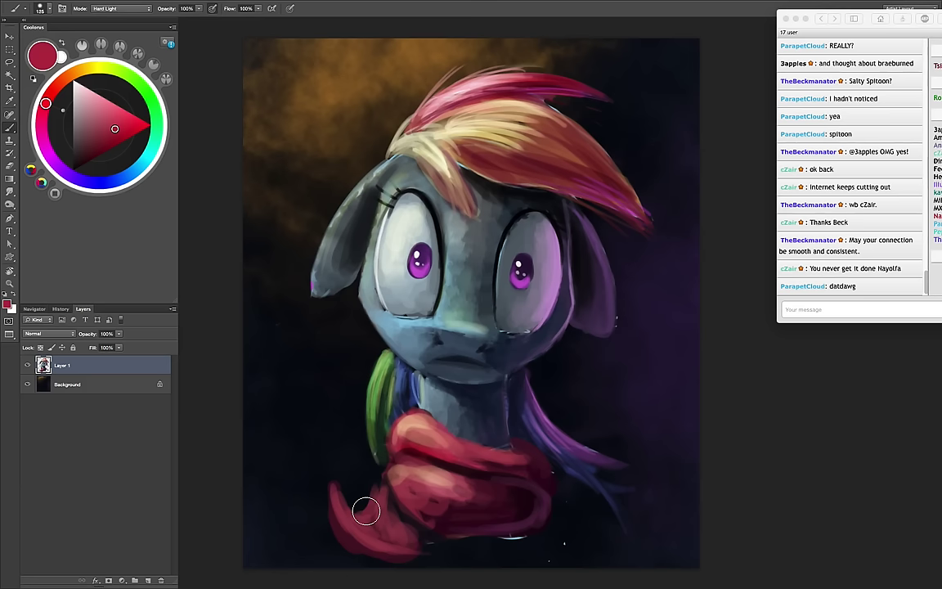
Switch the brush to Screen blending with a peach colour at size 60
{"action": "left_click", "coordinate": [123, 8]}
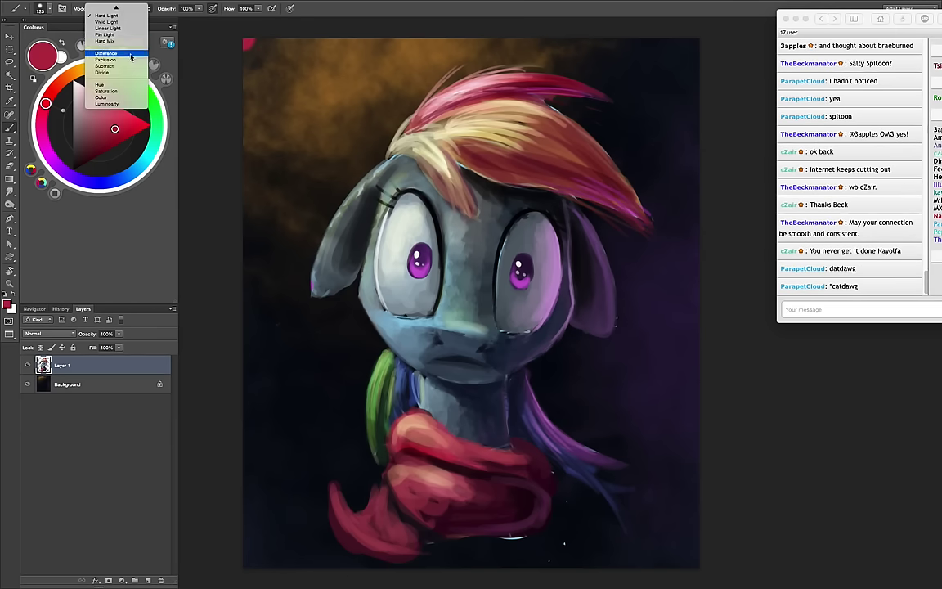
{"action": "left_click", "coordinate": [113, 79]}
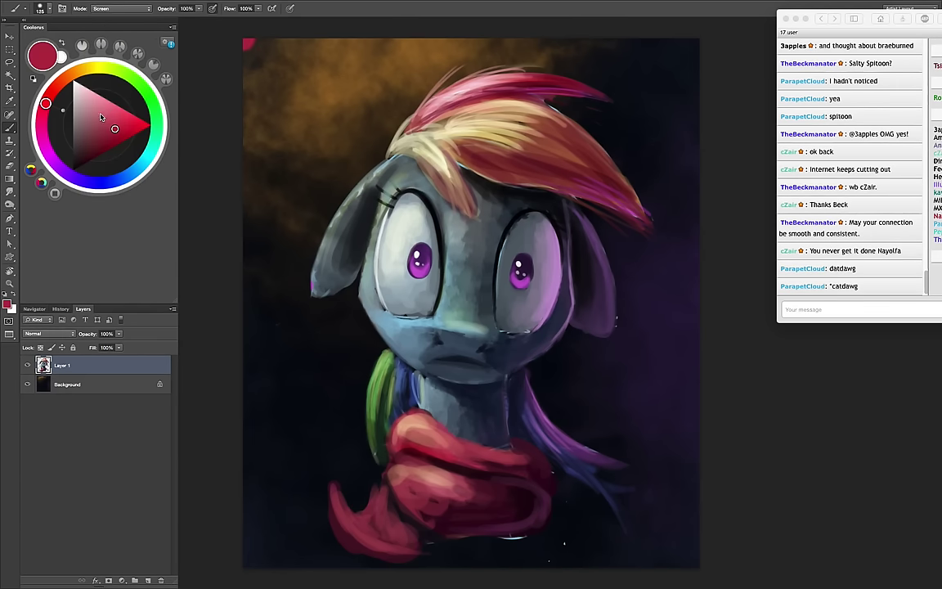
{"action": "left_click_drag", "start_coordinate": [107, 112], "coordinate": [103, 116]}
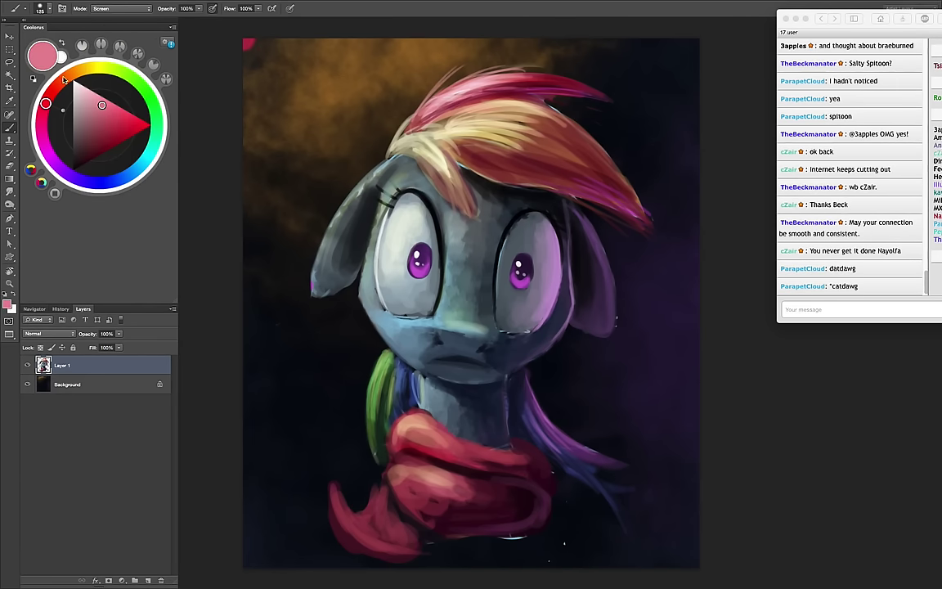
{"action": "left_click_drag", "start_coordinate": [63, 79], "coordinate": [75, 73]}
{"action": "key", "text": "bracketleft"}
{"action": "key", "text": "bracketleft"}
{"action": "key", "text": "bracketleft"}
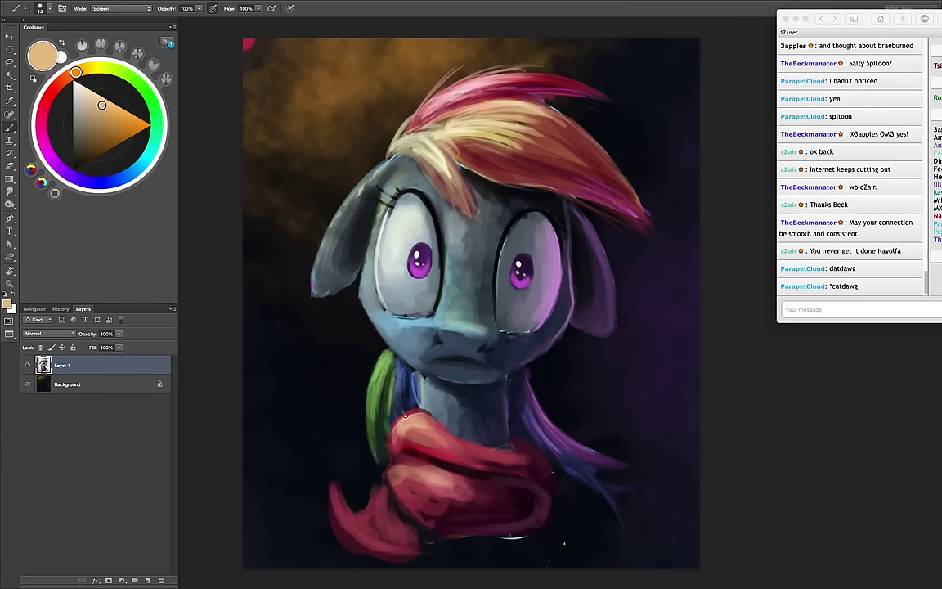
{"action": "key", "text": "bracketright"}
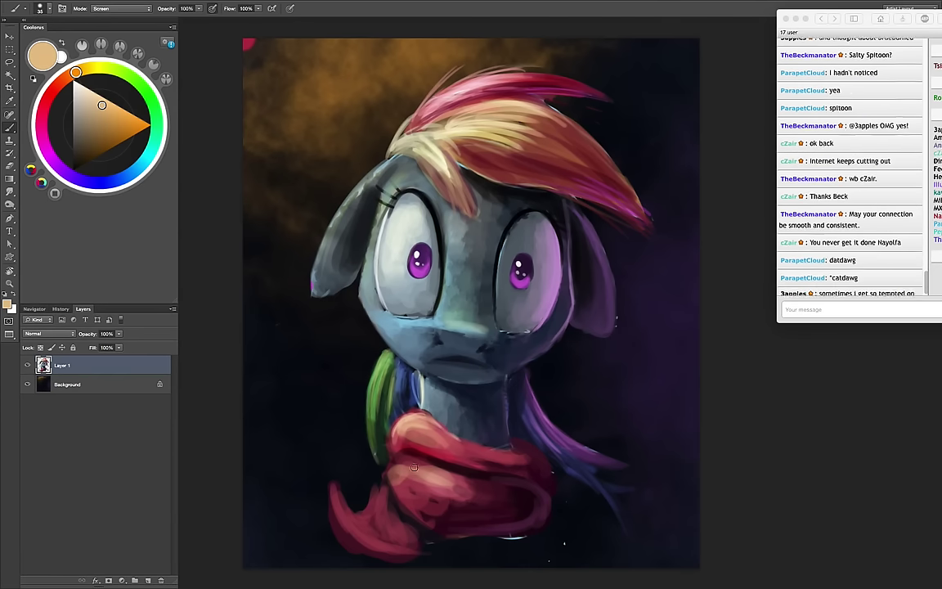
{"action": "key", "text": "bracketright"}
{"action": "key", "text": "bracketright"}
{"action": "key", "text": "bracketright"}
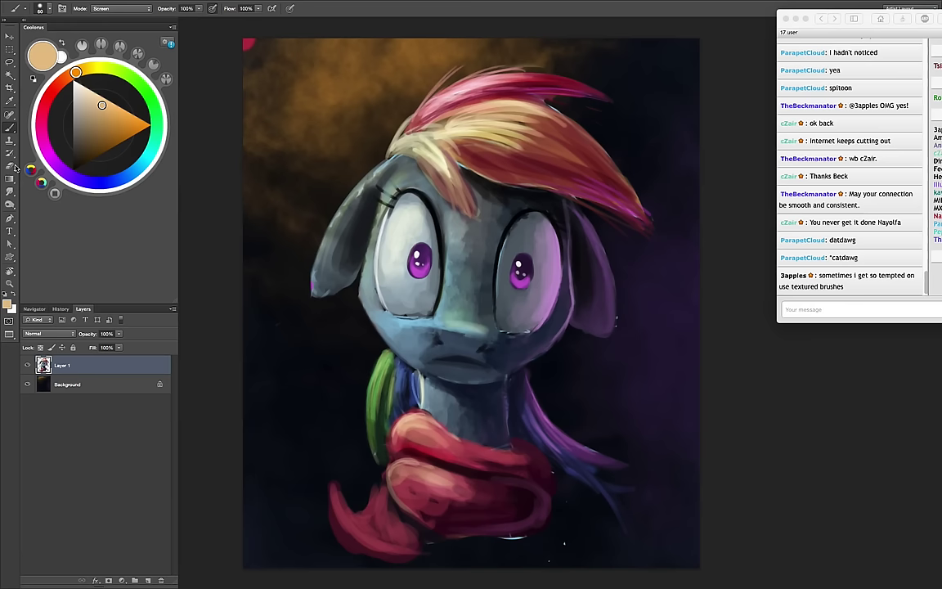
Smudge the scarf top near the neck and the lower wrap, then load dark maroon
{"action": "left_click", "coordinate": [10, 191]}
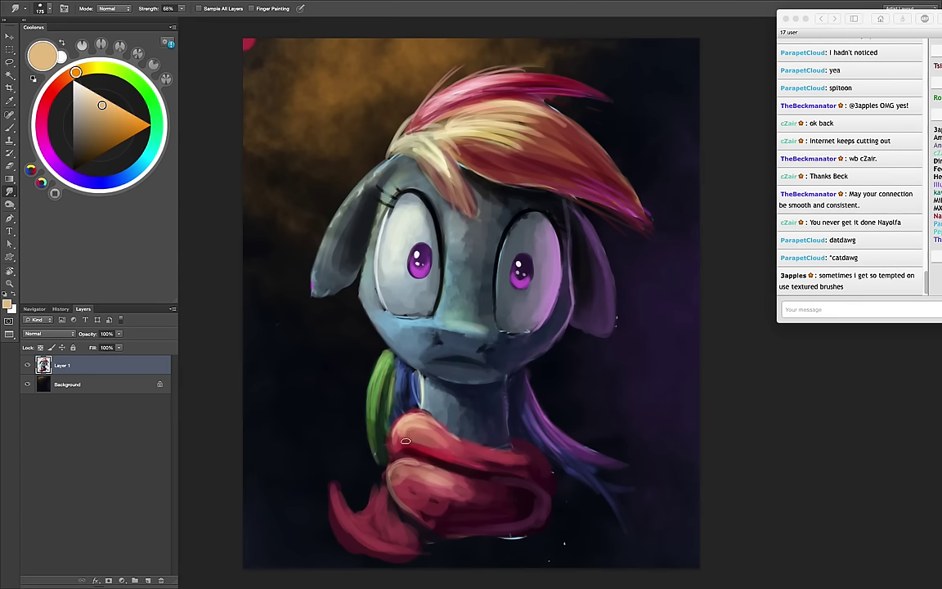
{"action": "key", "text": "bracketright"}
{"action": "left_click_drag", "start_coordinate": [411, 444], "coordinate": [460, 456]}
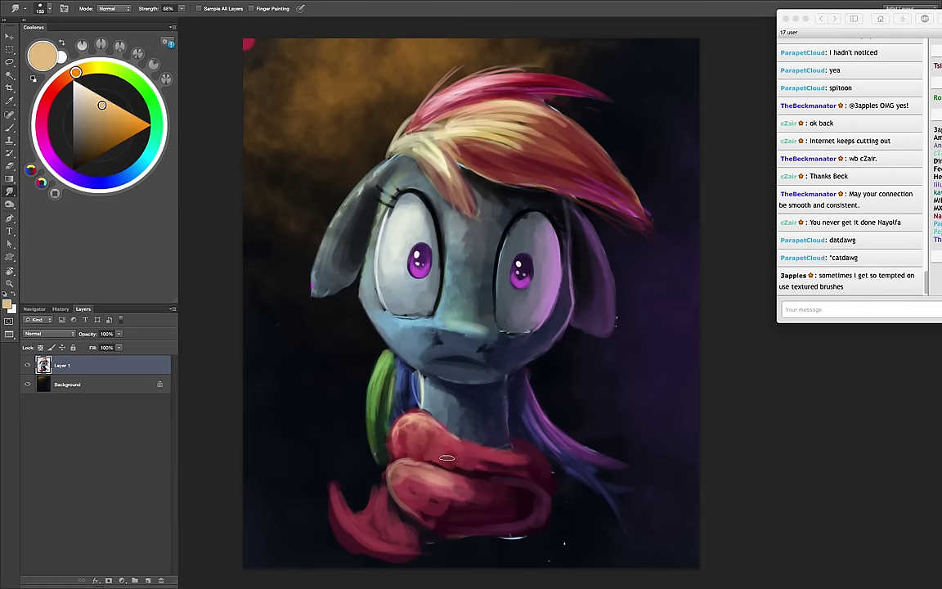
{"action": "key", "text": "bracketleft"}
{"action": "key", "text": "bracketleft"}
{"action": "key", "text": "bracketright"}
{"action": "key", "text": "bracketright"}
{"action": "key", "text": "bracketright"}
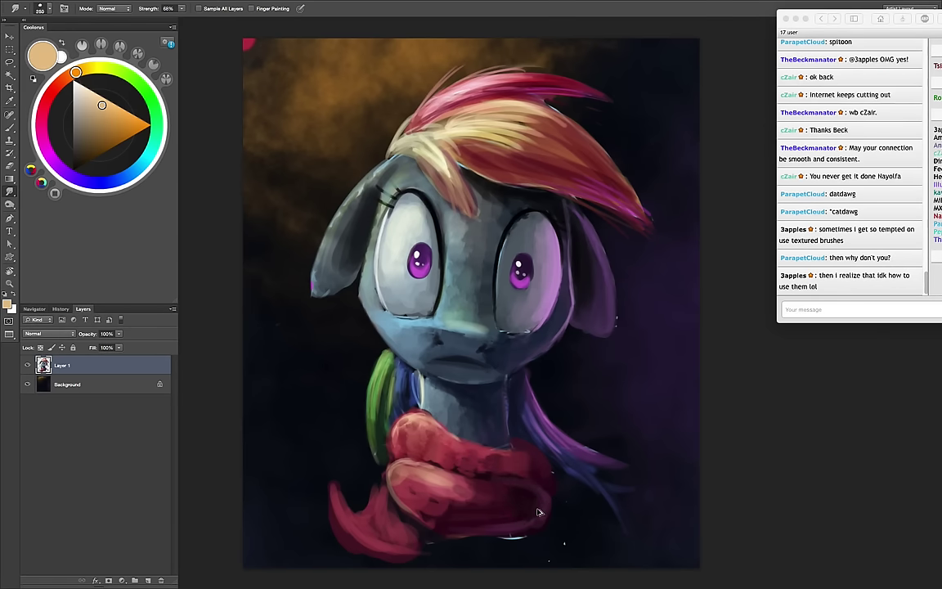
{"action": "key", "text": "bracketleft"}
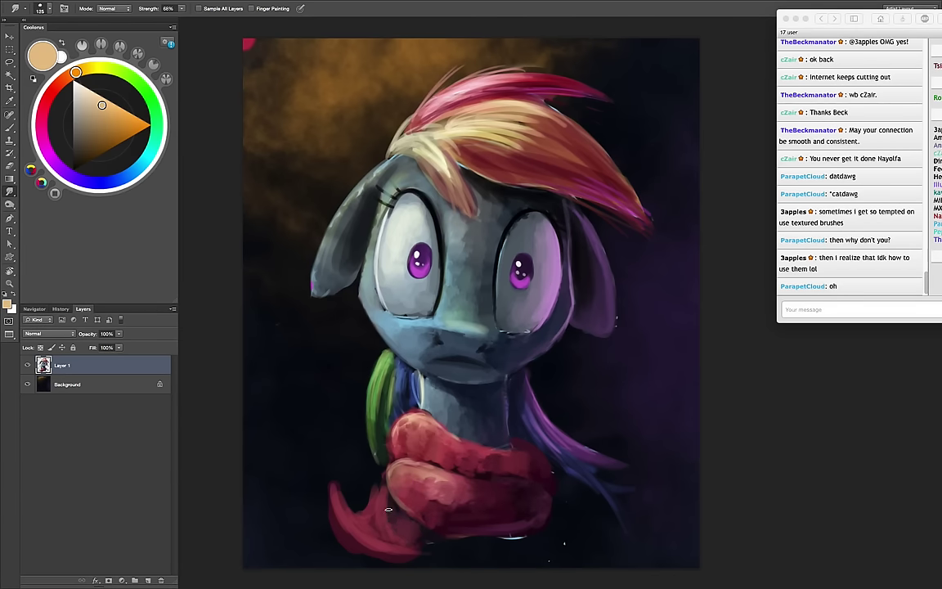
{"action": "left_click_drag", "start_coordinate": [388, 509], "coordinate": [395, 534]}
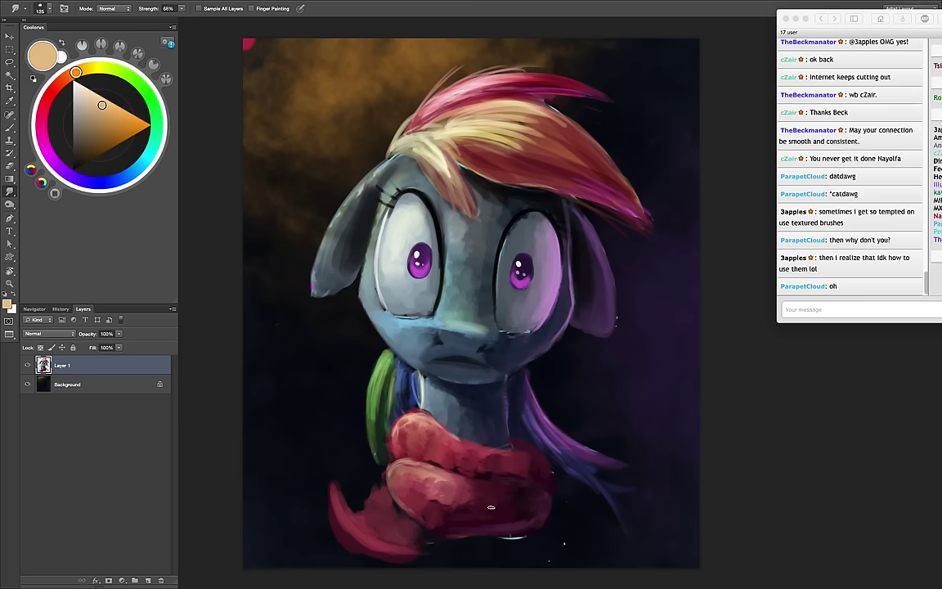
{"action": "key", "text": "b"}
{"action": "left_click", "coordinate": [526, 491], "text": "alt"}
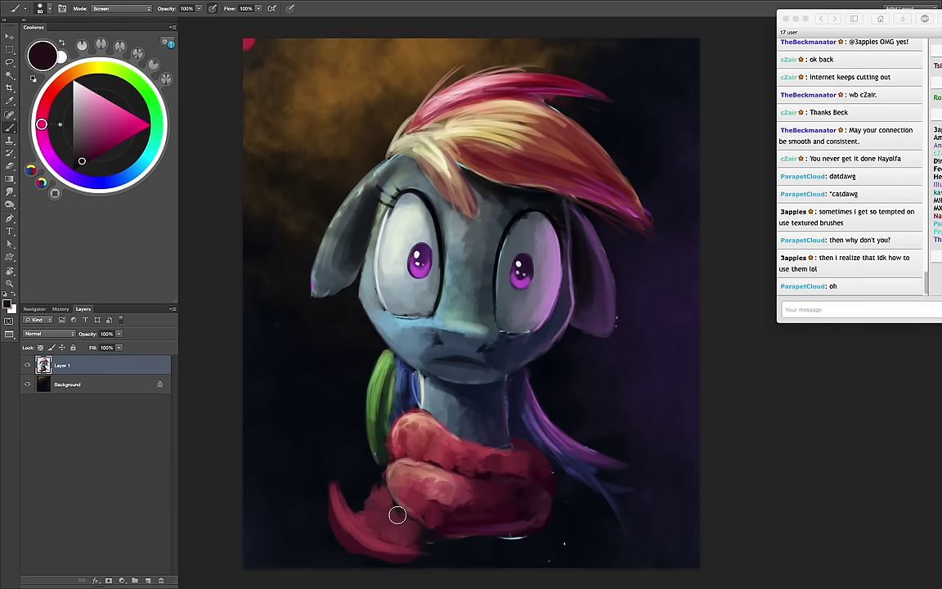
Set the brush back to Normal blending at size 100
{"action": "key", "text": "bracketright"}
{"action": "key", "text": "bracketright"}
{"action": "key", "text": "bracketright"}
{"action": "left_click", "coordinate": [121, 9]}
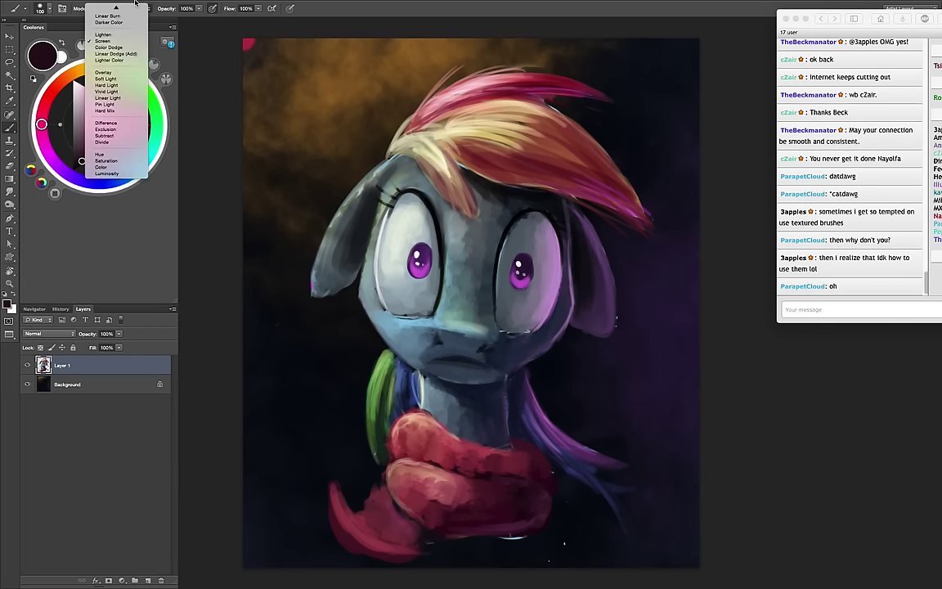
{"action": "left_click", "coordinate": [121, 7]}
{"action": "key", "text": "bracketleft"}
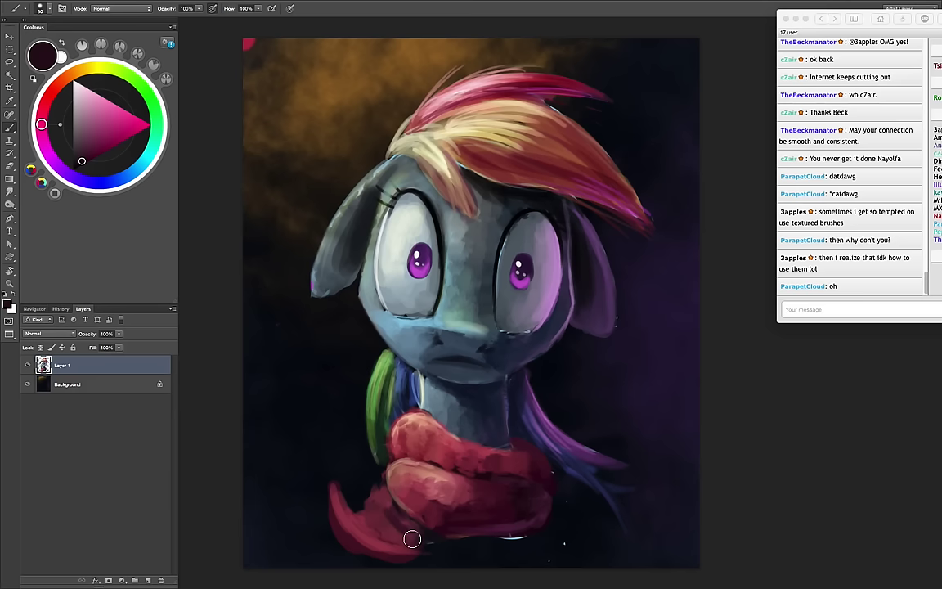
{"action": "key", "text": "bracketright"}
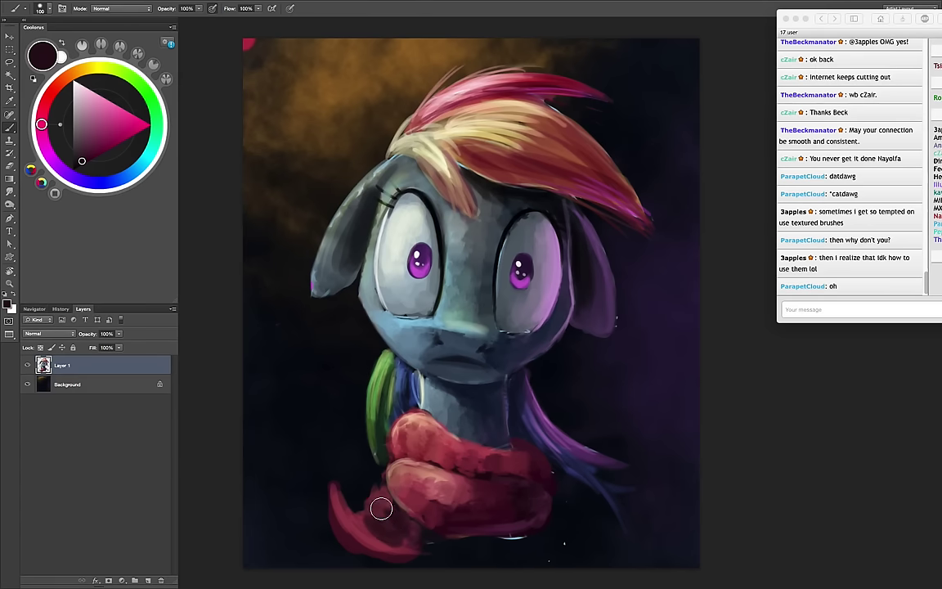
Erase part of the scarf tail, repaint its lower curve in salmon red, and flip-check the canvas
{"action": "key", "text": "e"}
{"action": "left_click_drag", "start_coordinate": [378, 485], "coordinate": [371, 501]}
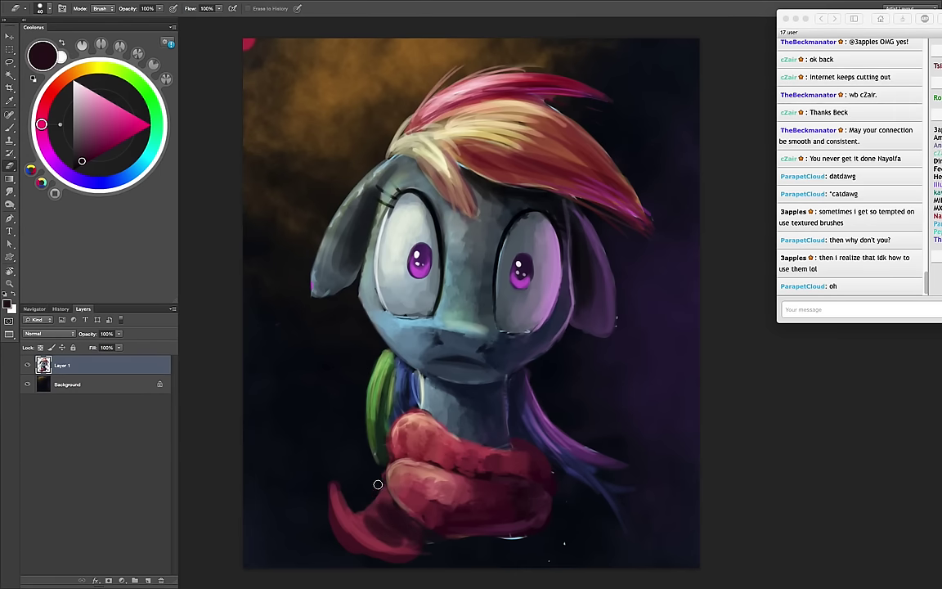
{"action": "key", "text": "b"}
{"action": "left_click", "coordinate": [397, 426], "text": "alt"}
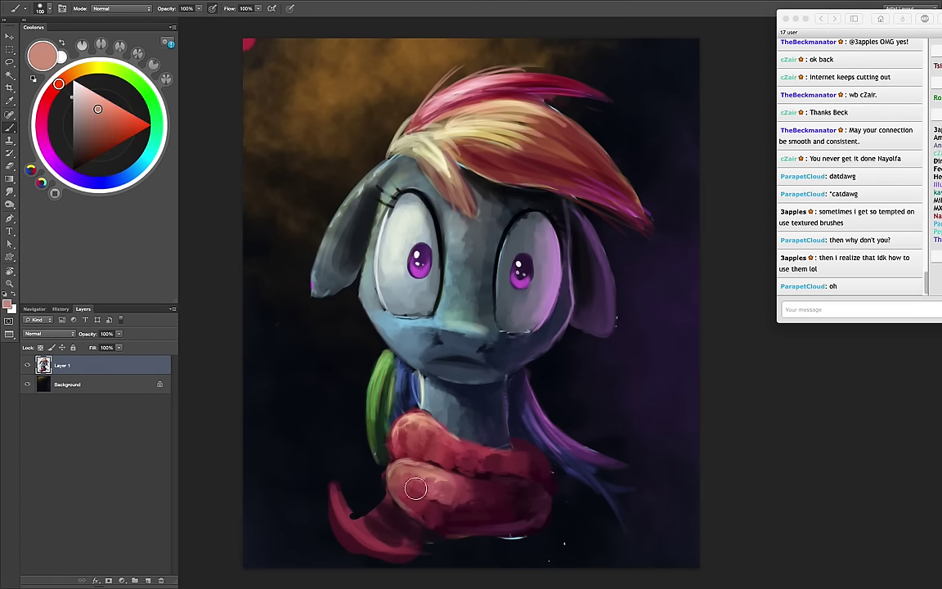
{"action": "mouse_move", "coordinate": [336, 490]}
{"action": "left_mouse_down"}
{"action": "mouse_move", "coordinate": [359, 530]}
{"action": "mouse_move", "coordinate": [434, 555]}
{"action": "left_mouse_up"}
{"action": "left_click", "coordinate": [430, 559], "text": "alt"}
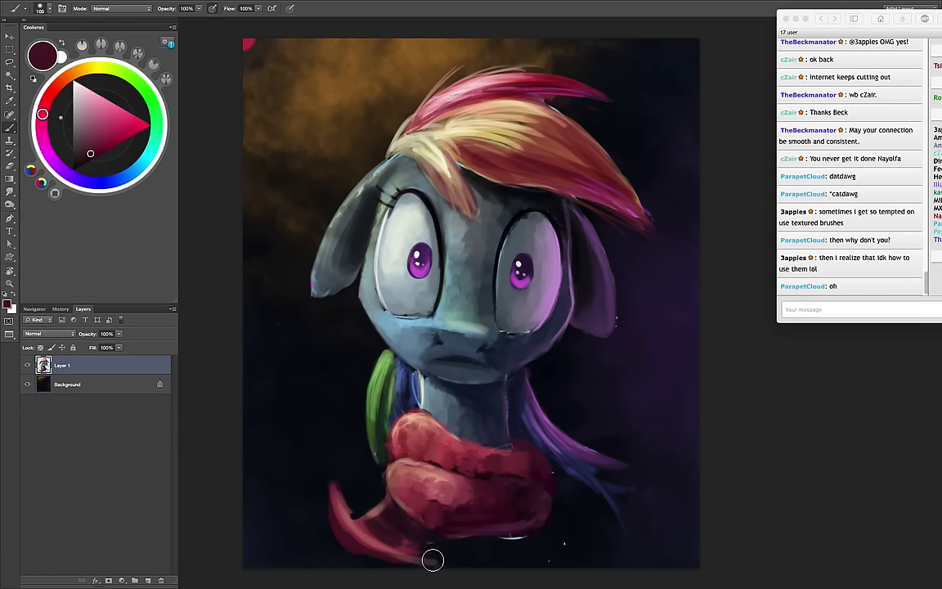
{"action": "key", "text": "h"}
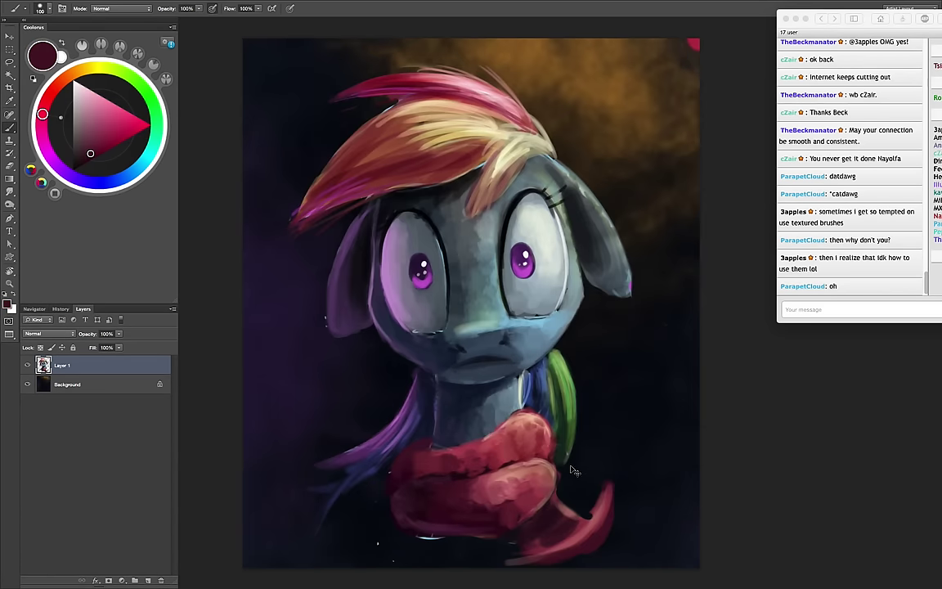
{"action": "key", "text": "h"}
{"action": "key", "text": "super+q"}
{"action": "key", "text": "Escape"}
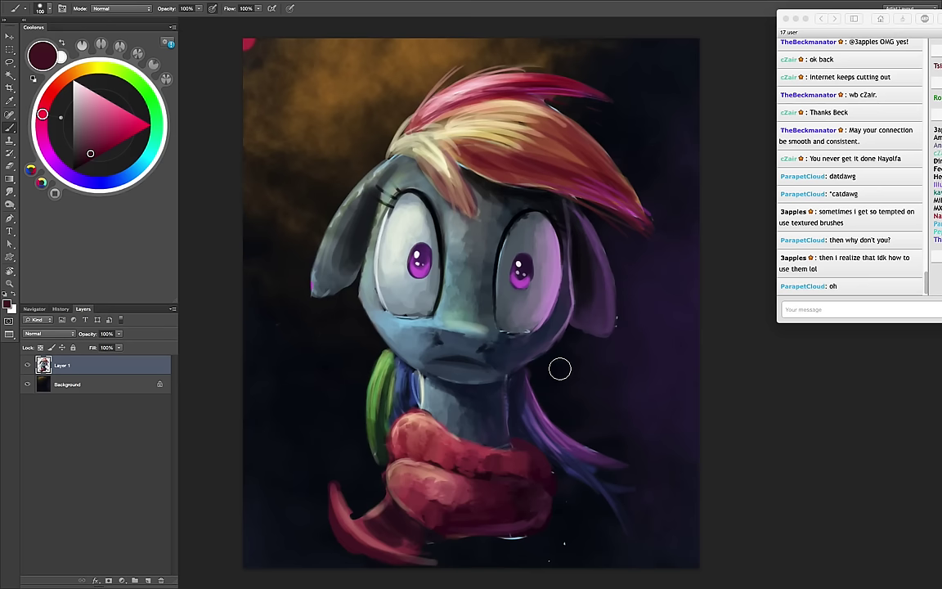
Paint near-black tear tracks beneath the eyes with a smaller brush
{"action": "left_click_drag", "start_coordinate": [536, 342], "coordinate": [492, 302]}
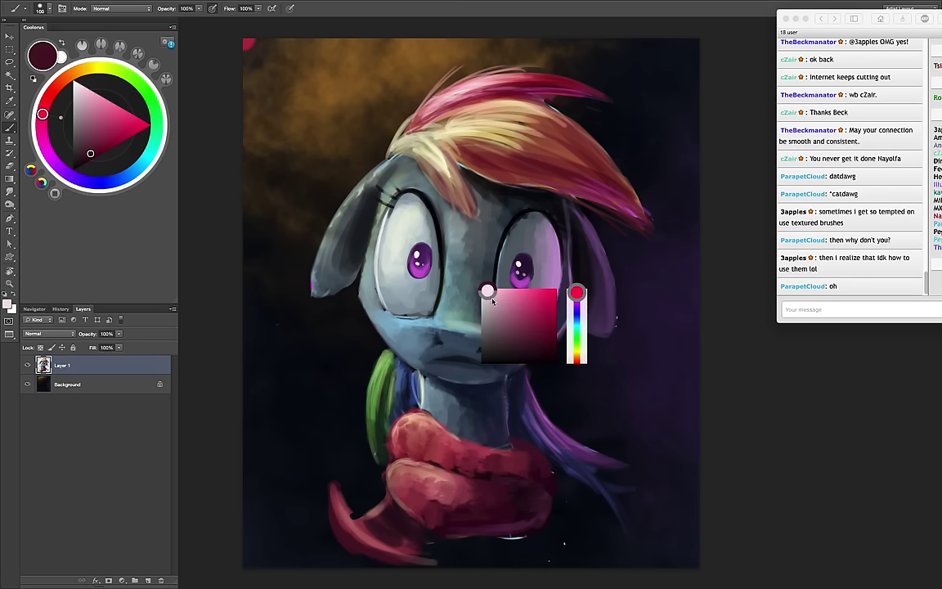
{"action": "left_click_drag", "start_coordinate": [491, 302], "coordinate": [500, 323]}
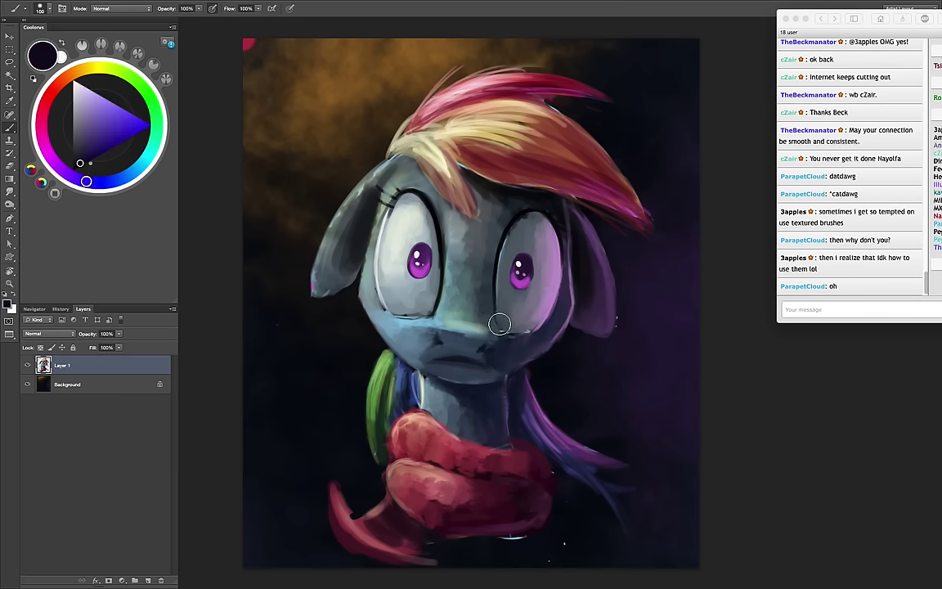
{"action": "key", "text": "bracketleft"}
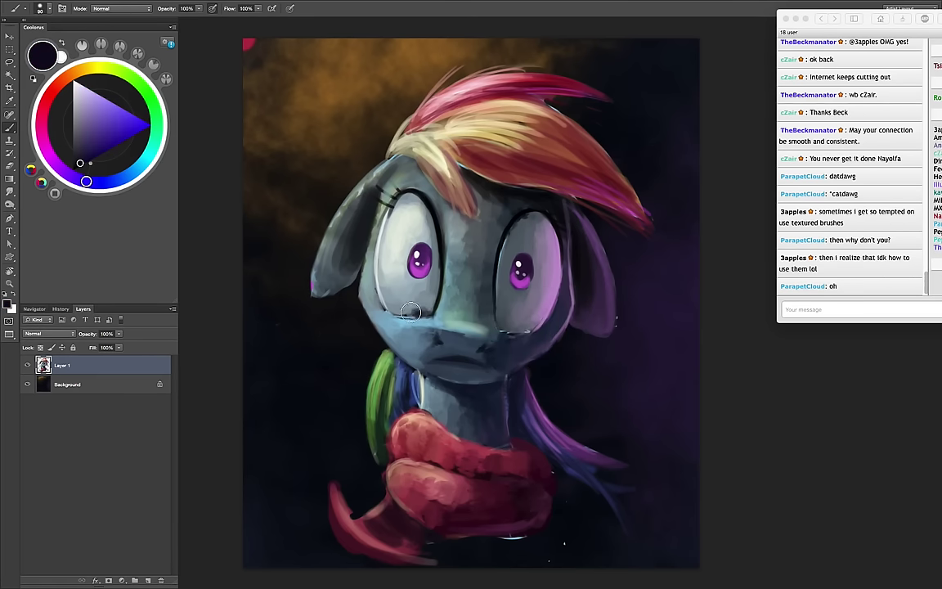
{"action": "mouse_move", "coordinate": [433, 314]}
{"action": "left_mouse_down"}
{"action": "mouse_move", "coordinate": [398, 344]}
{"action": "mouse_move", "coordinate": [414, 345]}
{"action": "mouse_move", "coordinate": [372, 282]}
{"action": "mouse_move", "coordinate": [393, 311]}
{"action": "left_mouse_up"}
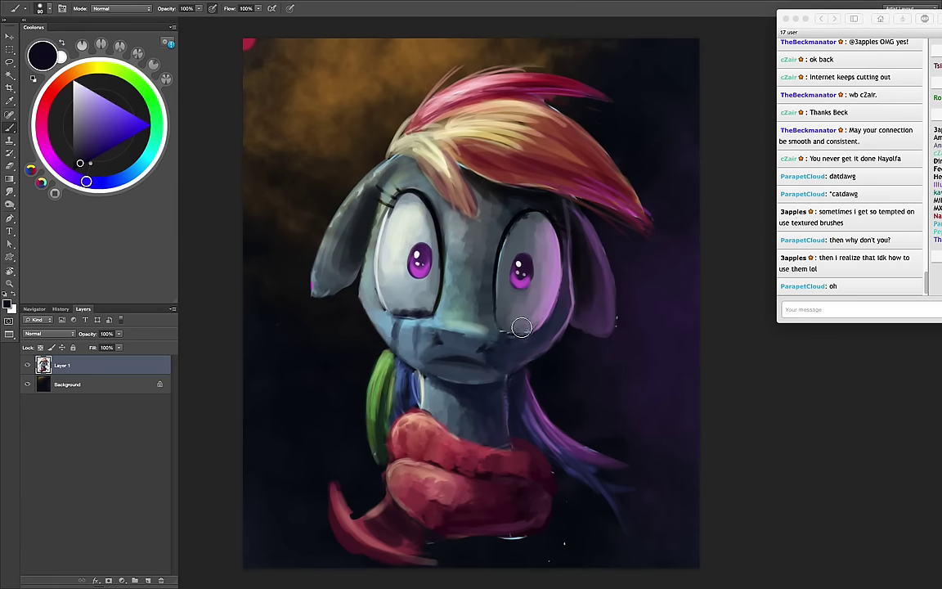
{"action": "key", "text": "bracketleft"}
{"action": "key", "text": "bracketleft"}
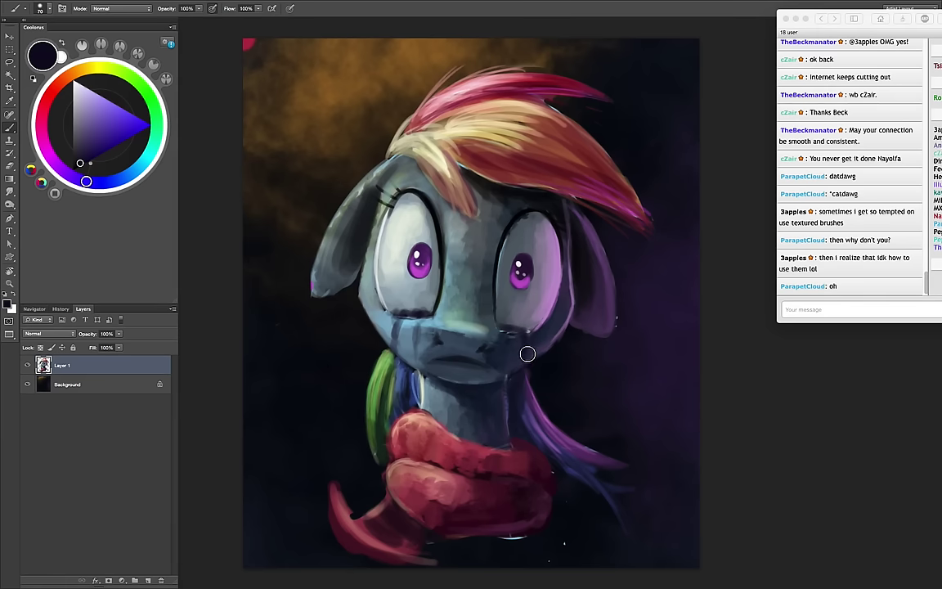
{"action": "key", "text": "bracketleft"}
{"action": "left_click", "coordinate": [77, 85]}
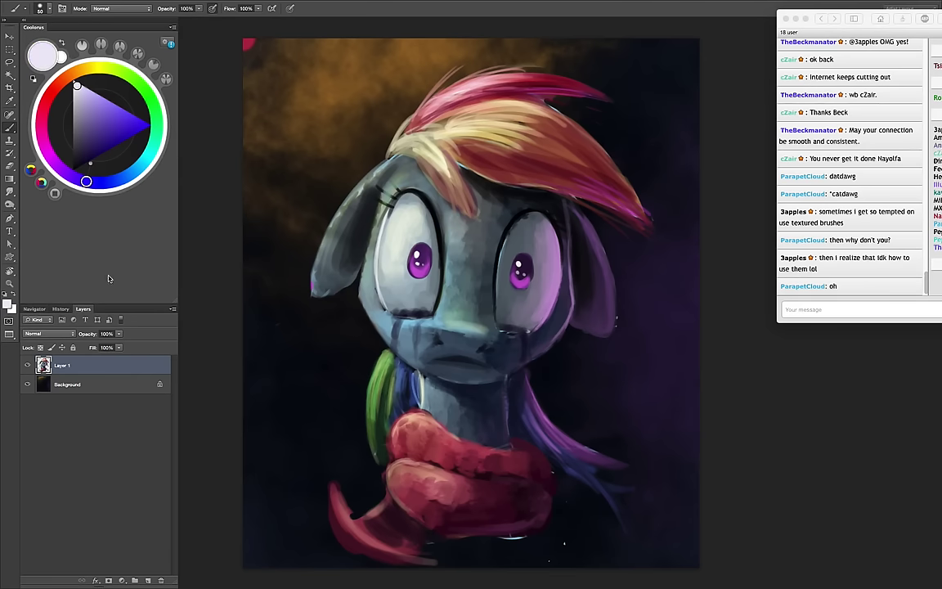
Paint pale cream tear highlights in Screen mode along the dark streaks
{"action": "left_click_drag", "start_coordinate": [166, 129], "coordinate": [102, 67]}
{"action": "left_click", "coordinate": [121, 8]}
{"action": "left_click", "coordinate": [106, 80]}
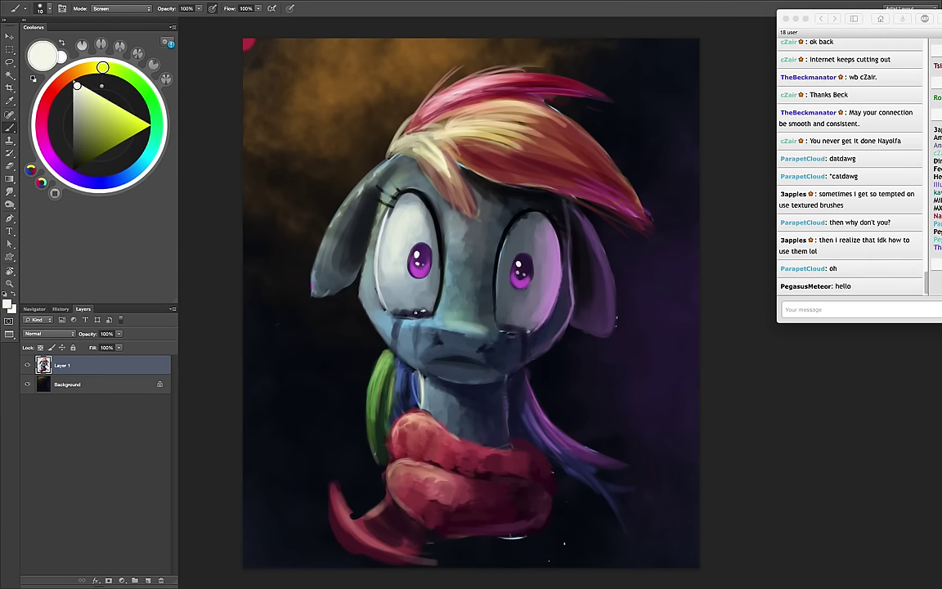
{"action": "key", "text": "bracketright"}
{"action": "key", "text": "bracketright"}
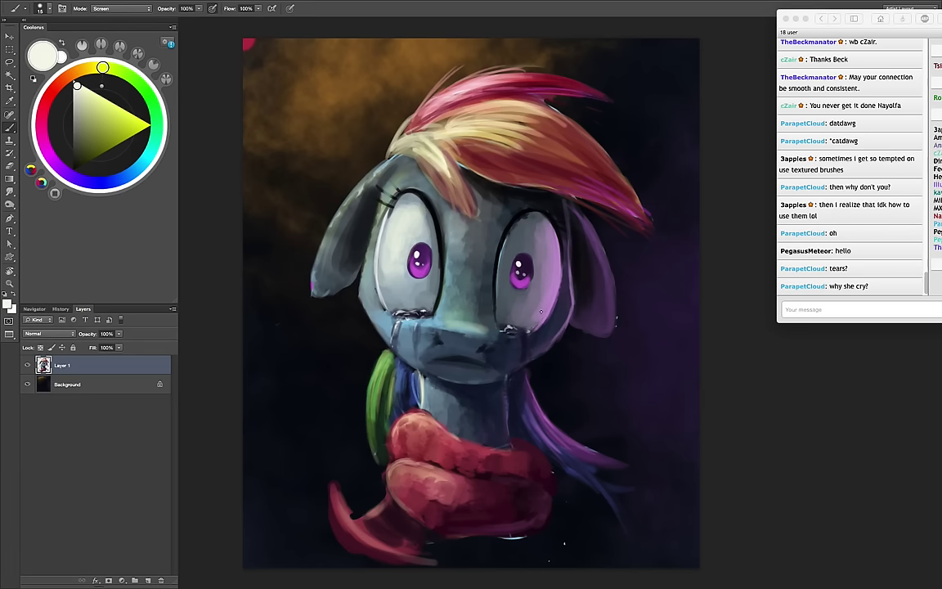
{"action": "left_click", "coordinate": [526, 329], "text": "alt"}
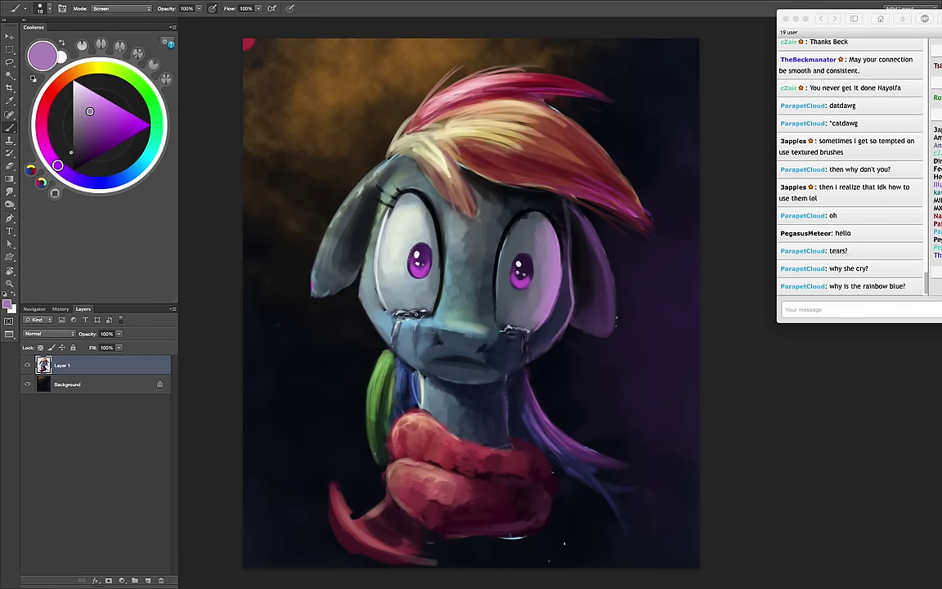
Return the brush to Normal and paint grey-blue and light grey over the cheeks
{"action": "left_click", "coordinate": [105, 10]}
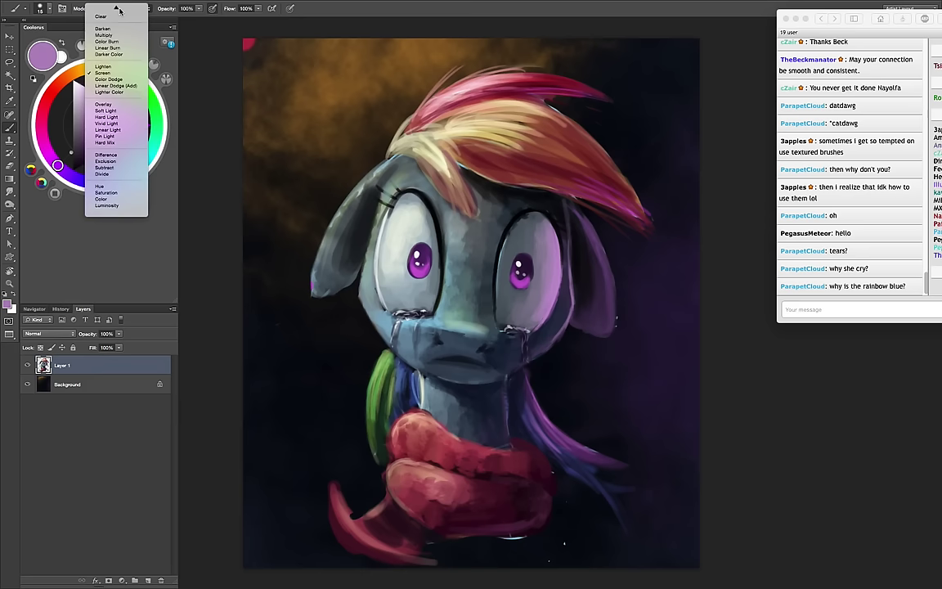
{"action": "left_click", "coordinate": [116, 10]}
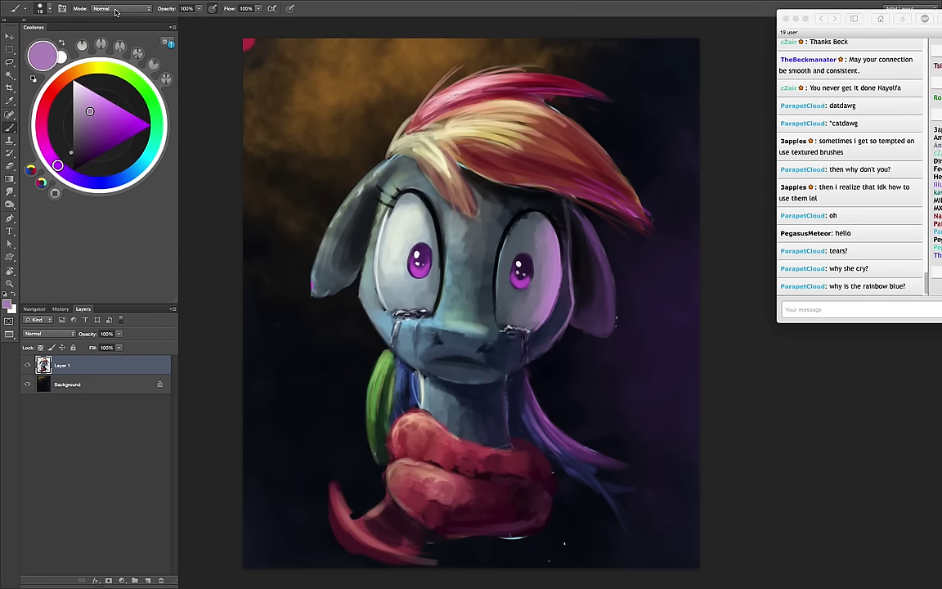
{"action": "left_click", "coordinate": [395, 309], "text": "alt"}
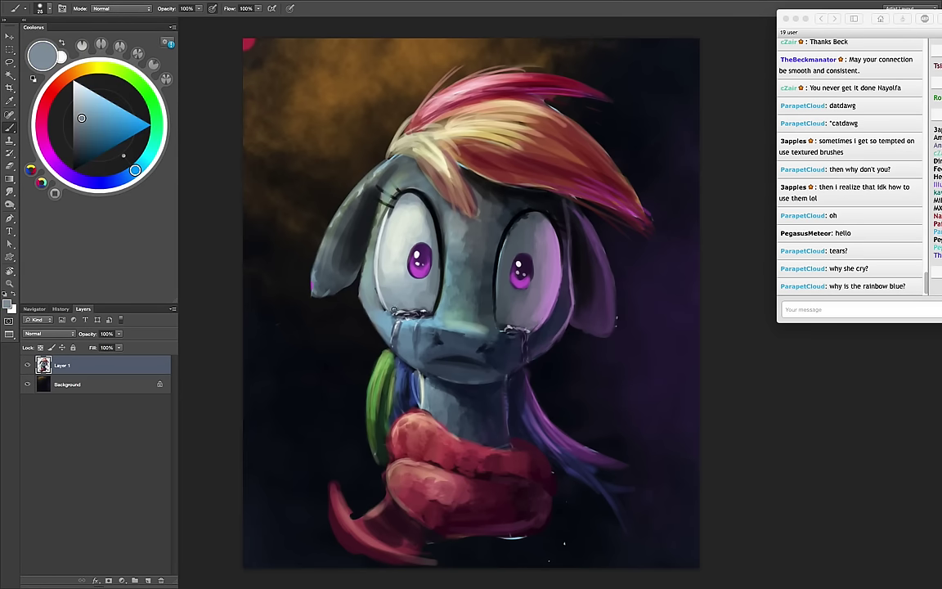
{"action": "left_click", "coordinate": [427, 306], "text": "alt"}
{"action": "left_click", "coordinate": [423, 312], "text": "alt"}
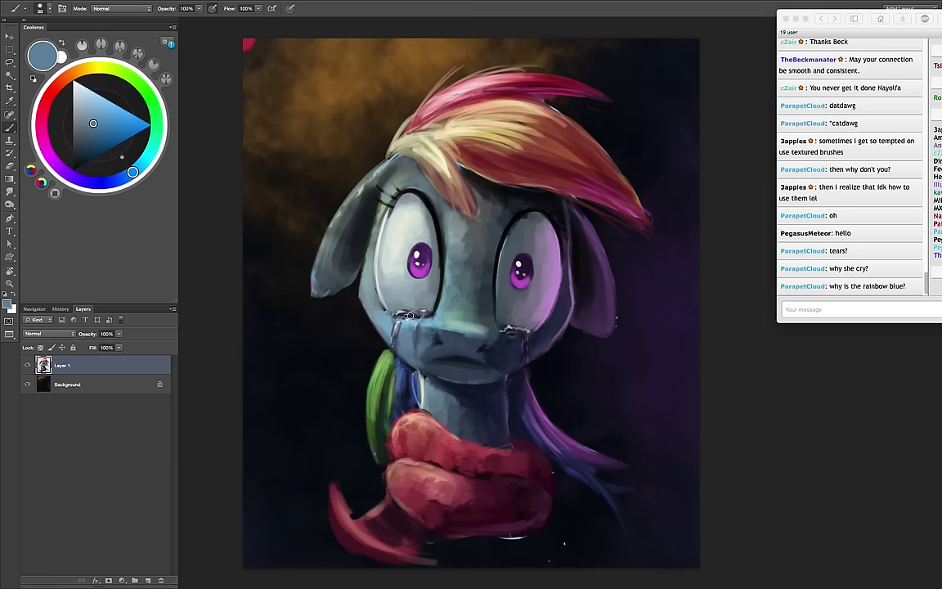
{"action": "key", "text": "bracketright"}
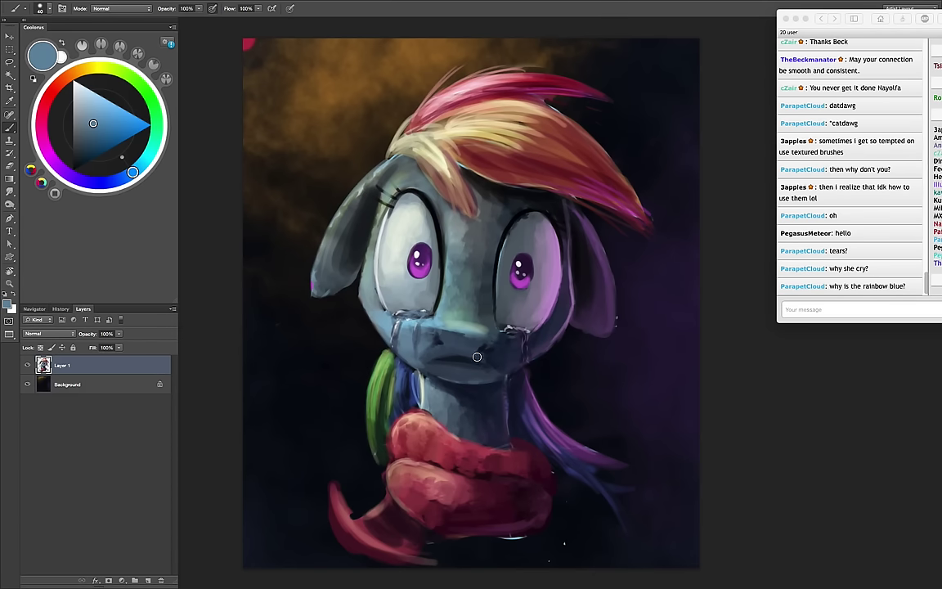
{"action": "left_click", "coordinate": [397, 320], "text": "alt"}
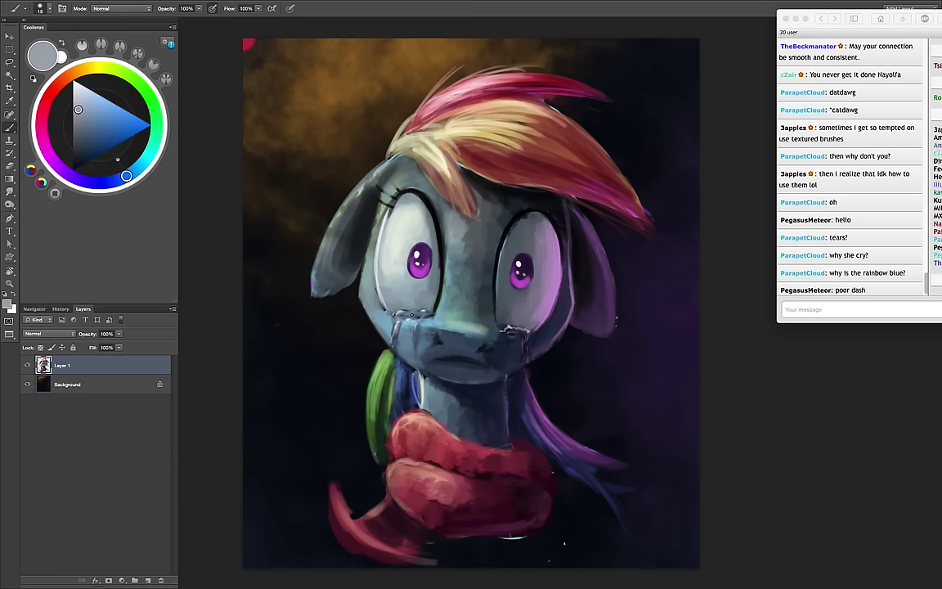
{"action": "key", "text": "bracketright"}
{"action": "key", "text": "bracketright"}
Shade around the tears with dark blue-grey and near-black, blending back into light face grey
{"action": "left_click", "coordinate": [363, 285], "text": "alt"}
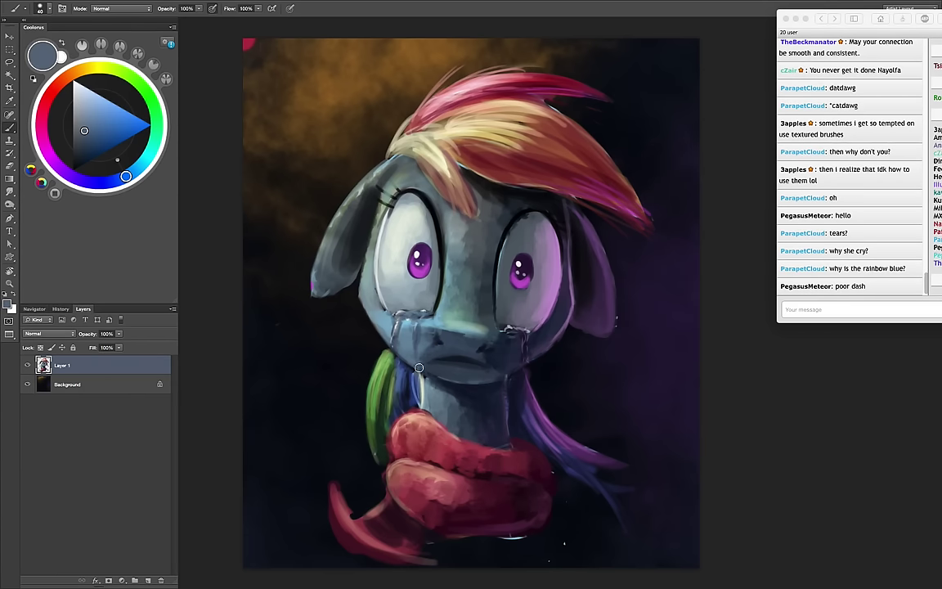
{"action": "left_click", "coordinate": [406, 308], "text": "alt"}
{"action": "key", "text": "bracketleft"}
{"action": "key", "text": "bracketleft"}
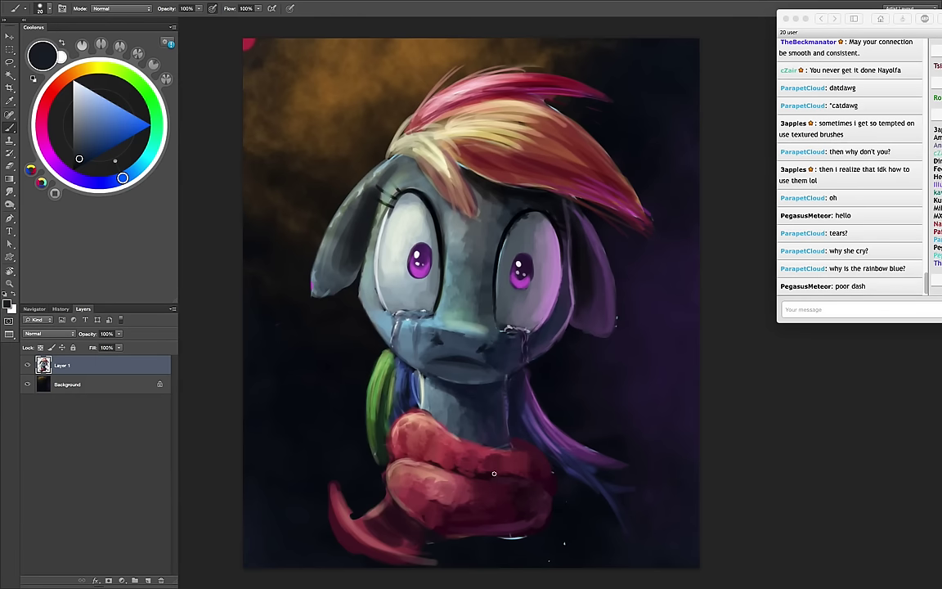
{"action": "left_click", "coordinate": [439, 332], "text": "alt"}
{"action": "key", "text": "bracketright"}
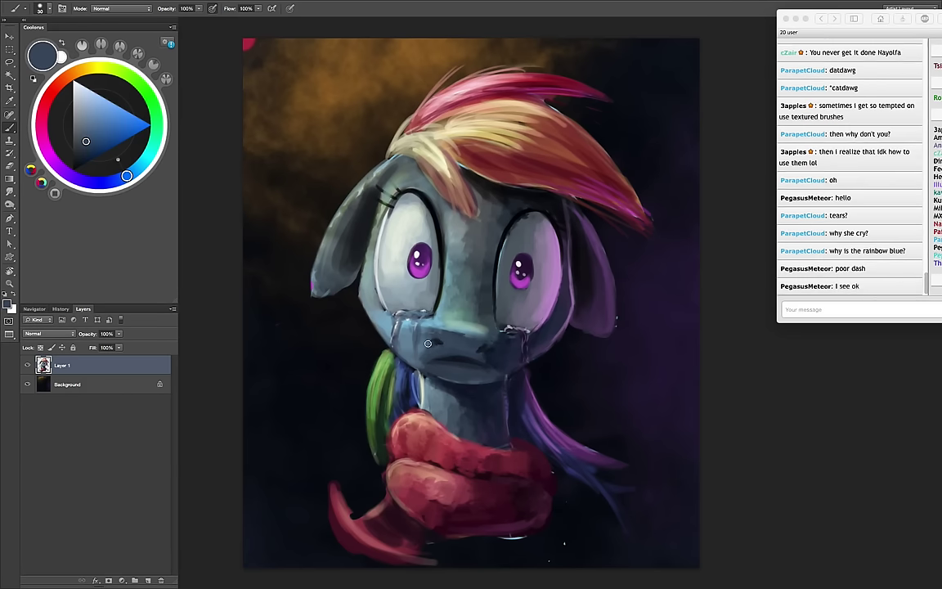
{"action": "left_click", "coordinate": [481, 342], "text": "alt"}
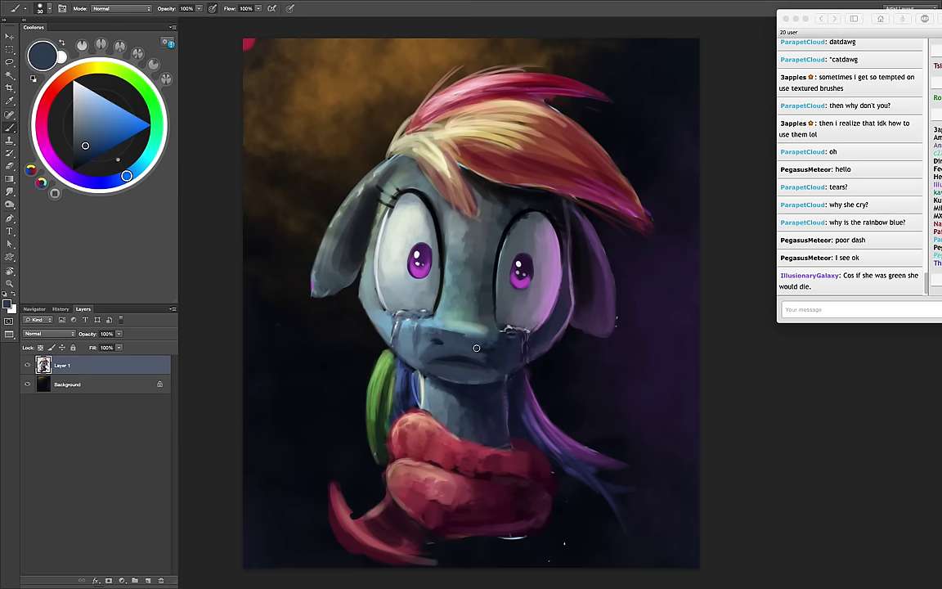
{"action": "left_click", "coordinate": [439, 311], "text": "alt"}
{"action": "left_click", "coordinate": [539, 321], "text": "alt"}
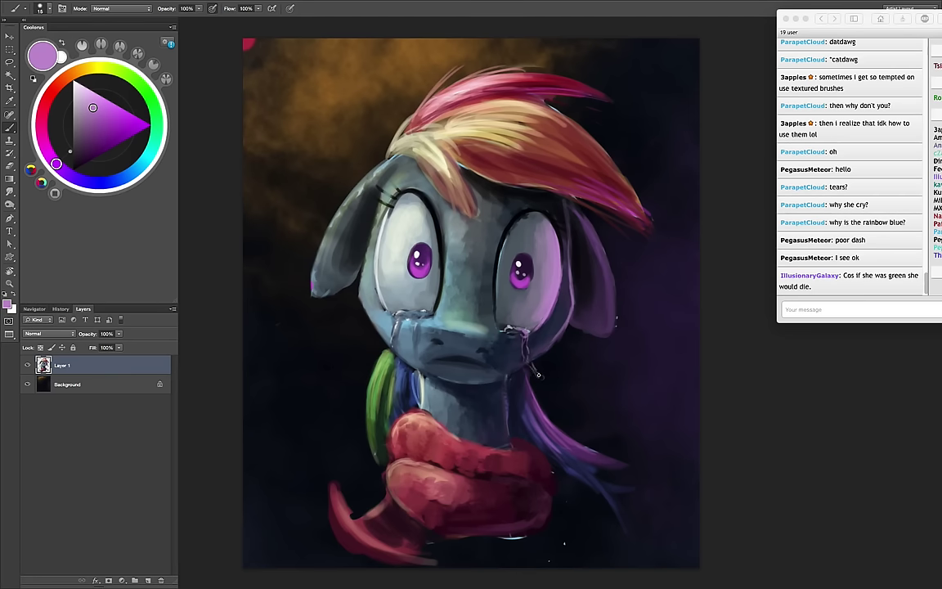
Sample pale lavender, purple, navy and grey-blue colours from the painting and enlarge the brush
{"action": "left_click_drag", "start_coordinate": [580, 325], "coordinate": [556, 333]}
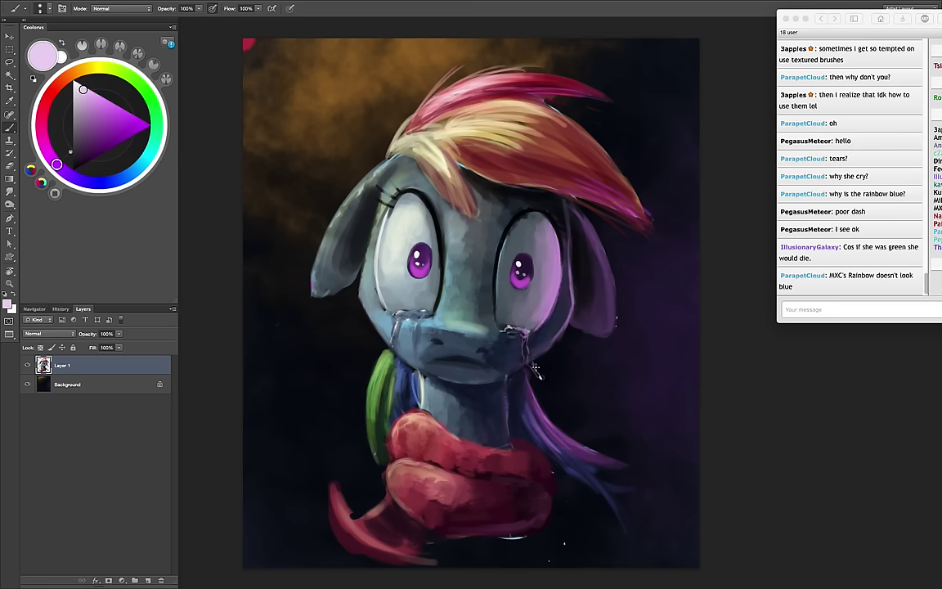
{"action": "left_click", "coordinate": [526, 334], "text": "alt"}
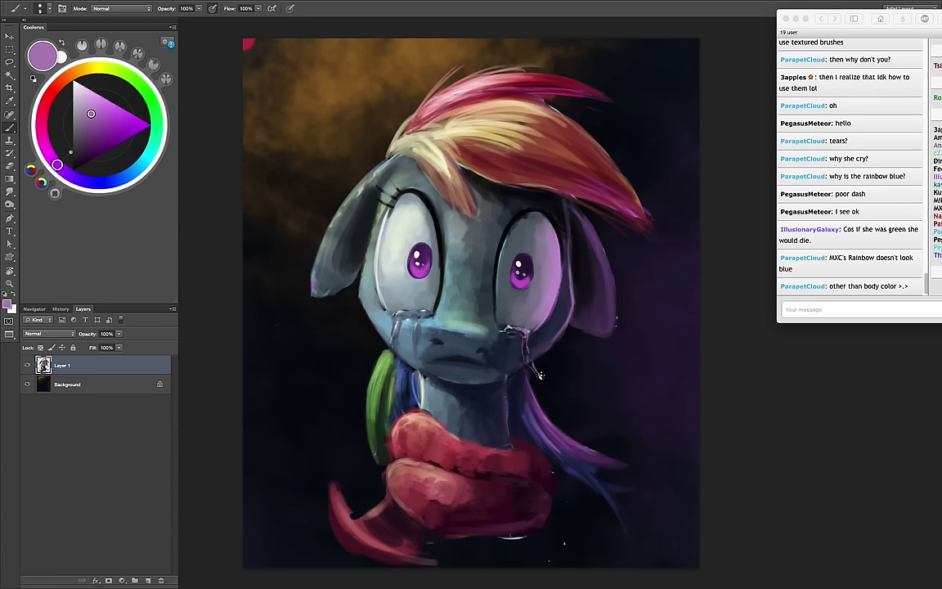
{"action": "left_click", "coordinate": [540, 375], "text": "alt"}
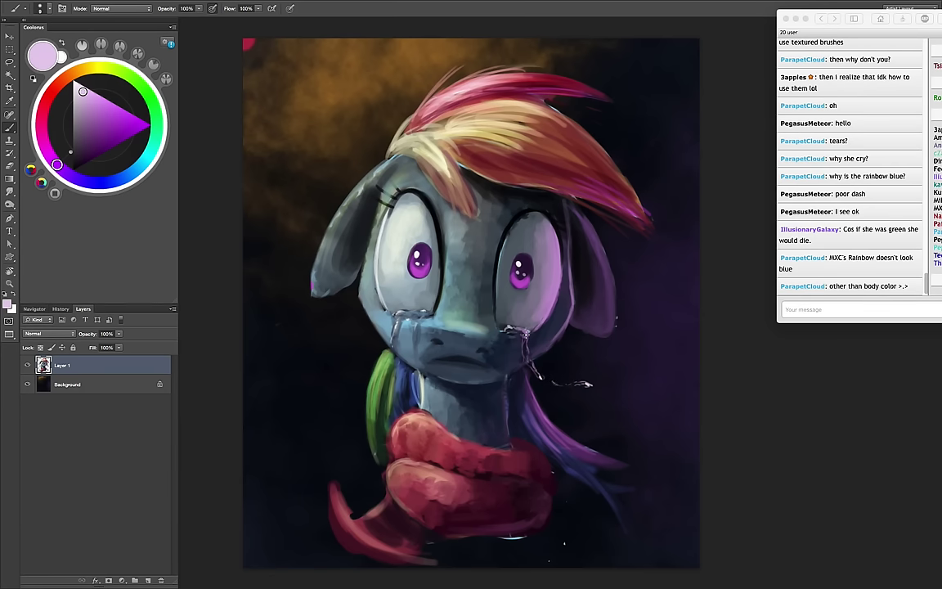
{"action": "left_click", "coordinate": [523, 335], "text": "alt"}
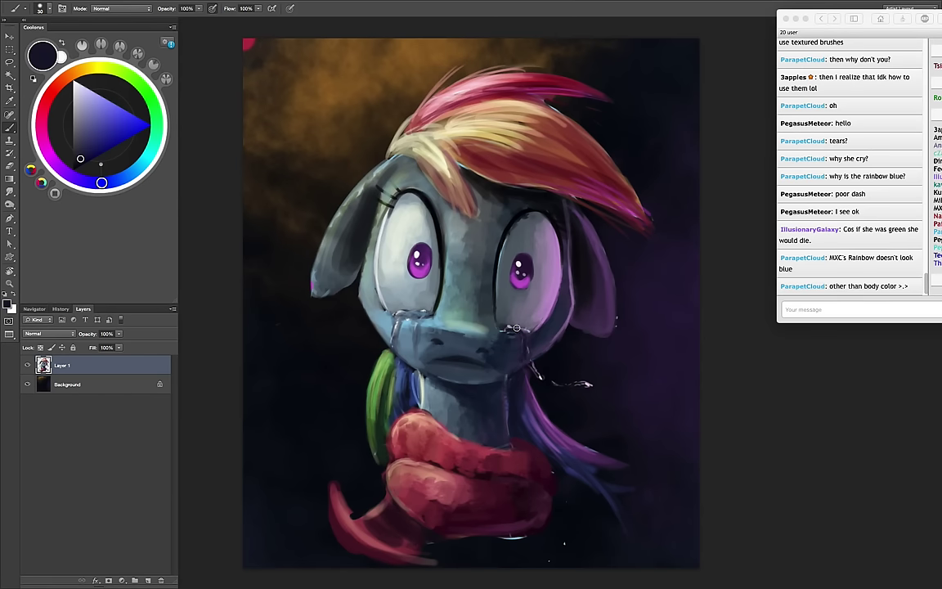
{"action": "left_click", "coordinate": [517, 330], "text": "alt"}
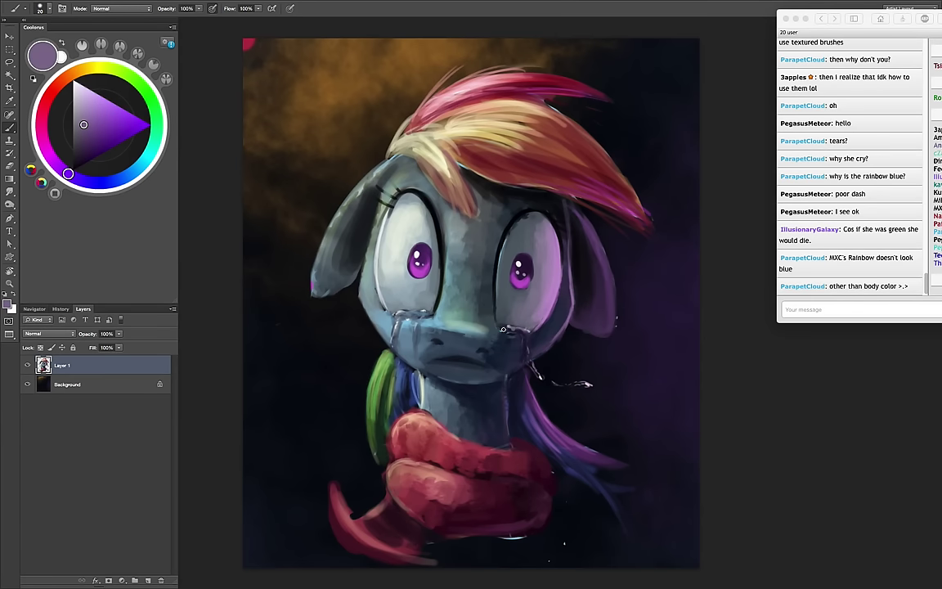
{"action": "left_click", "coordinate": [505, 327], "text": "alt"}
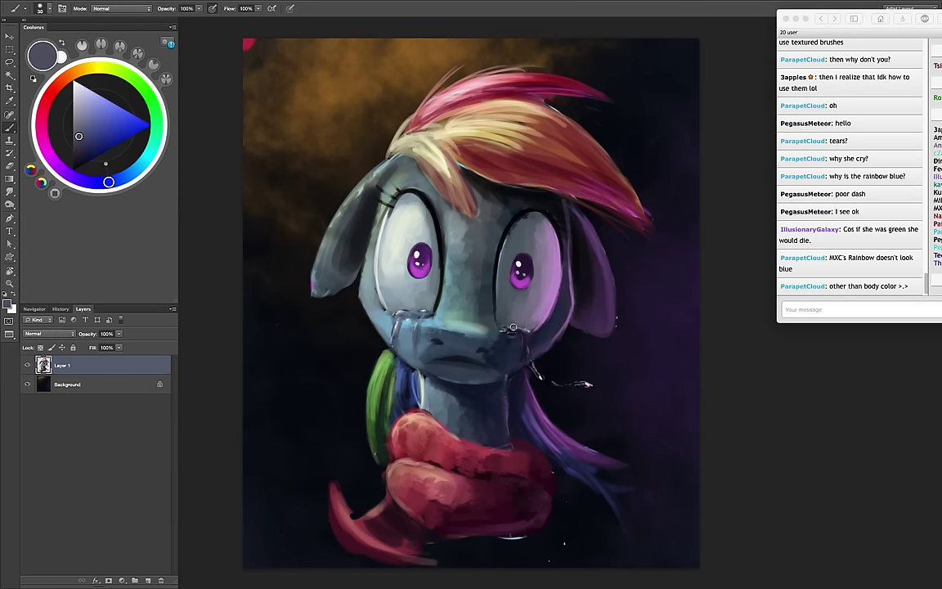
{"action": "left_click", "coordinate": [473, 196], "text": "alt"}
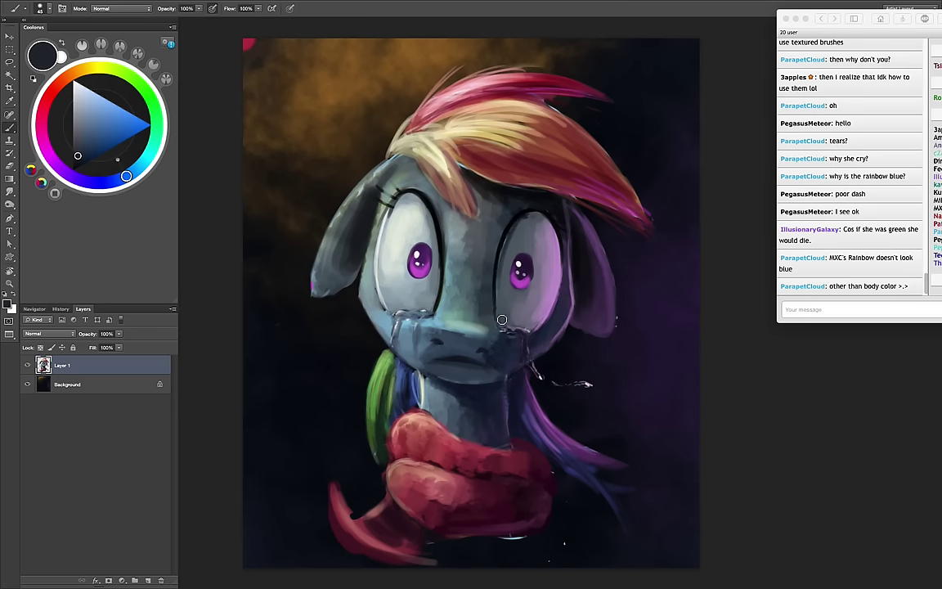
{"action": "key", "text": "bracketright"}
{"action": "key", "text": "bracketright"}
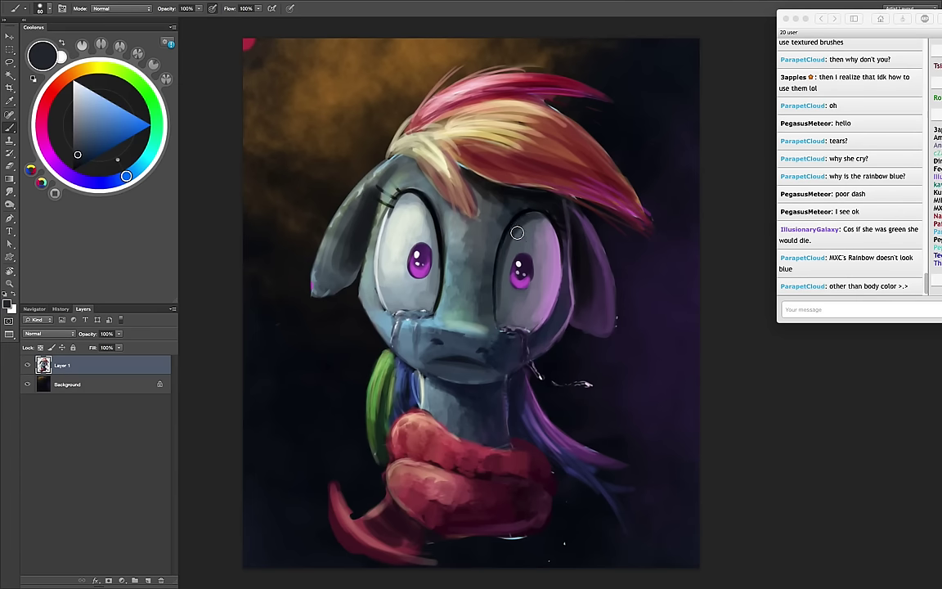
Sample lighter grey-blue, dark red, maroon and black tones, resizing the brush around 100
{"action": "left_click", "coordinate": [498, 295], "text": "alt"}
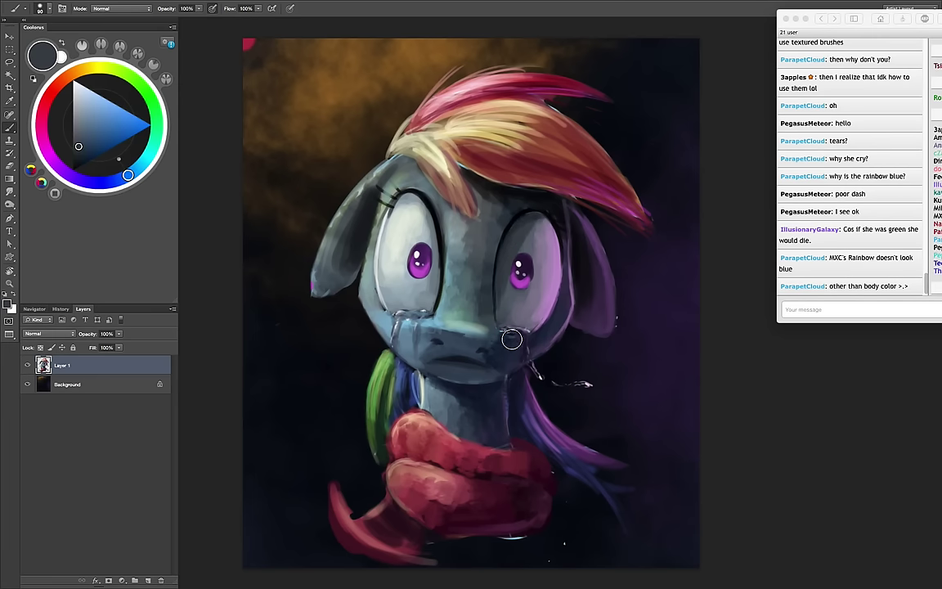
{"action": "key", "text": "bracketright"}
{"action": "key", "text": "bracketright"}
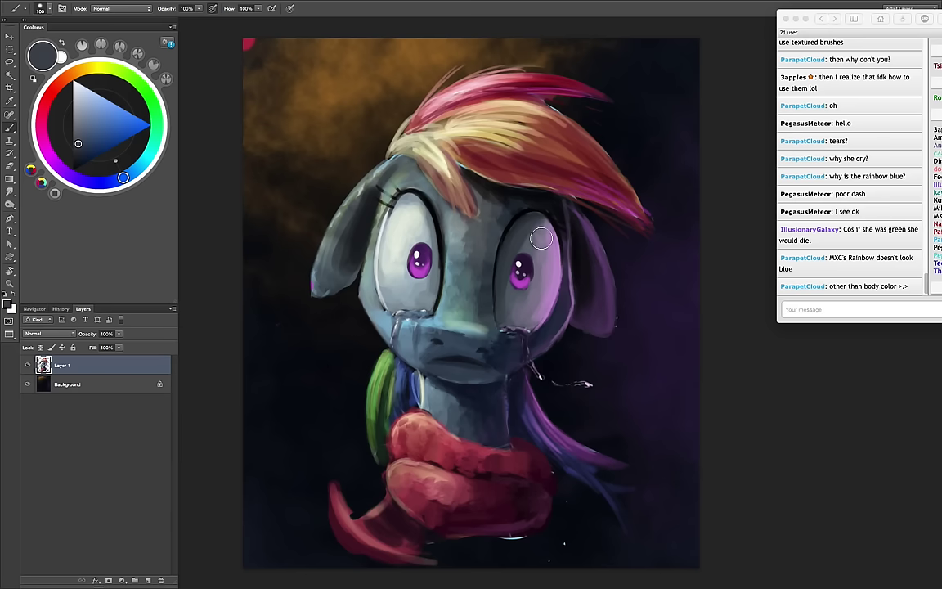
{"action": "left_click", "coordinate": [536, 223], "text": "alt"}
{"action": "left_click", "coordinate": [483, 209], "text": "alt"}
{"action": "key", "text": "bracketright"}
{"action": "key", "text": "bracketright"}
{"action": "key", "text": "bracketright"}
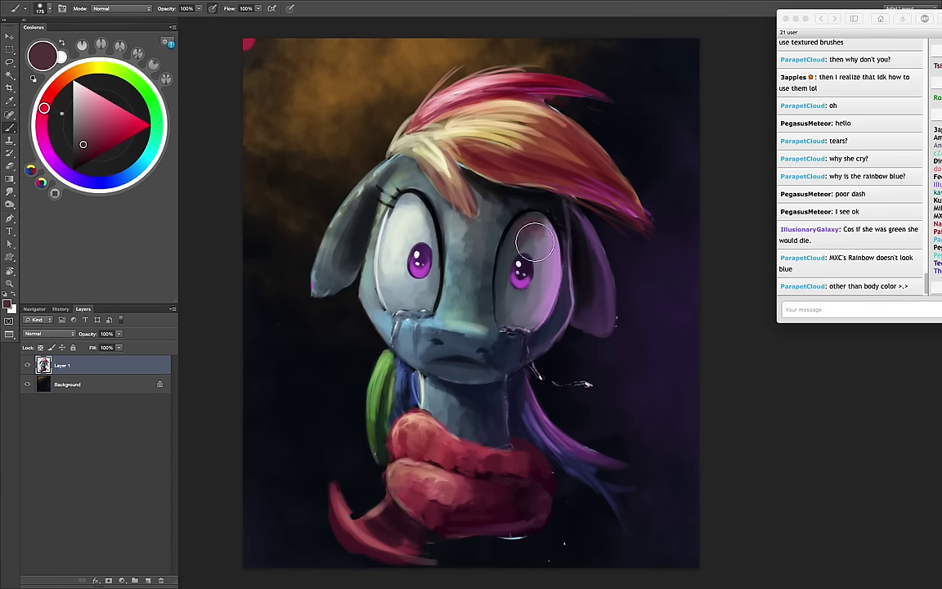
{"action": "left_click", "coordinate": [490, 221], "text": "alt"}
{"action": "key", "text": "bracketleft"}
{"action": "key", "text": "bracketleft"}
{"action": "key", "text": "bracketleft"}
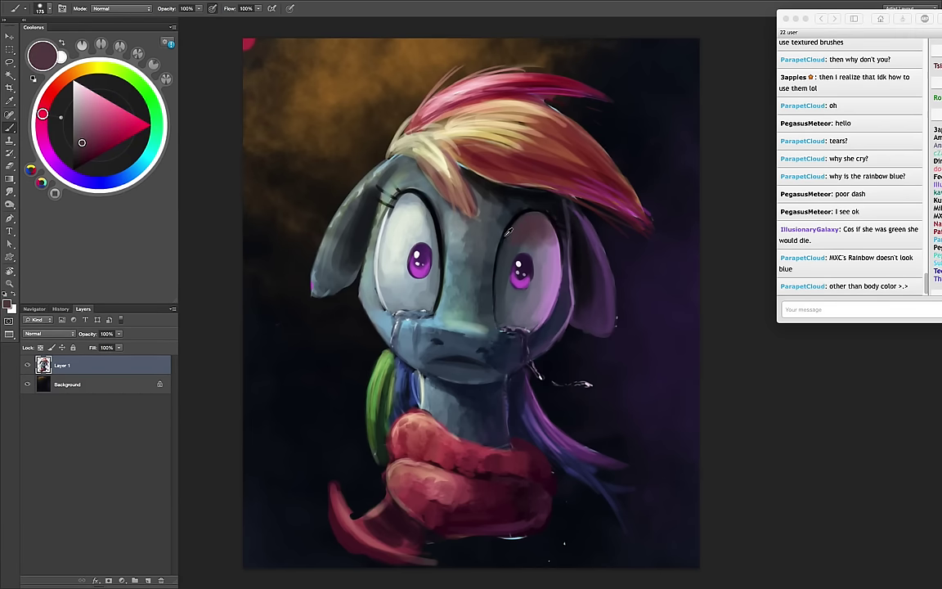
{"action": "left_click", "coordinate": [549, 226], "text": "alt"}
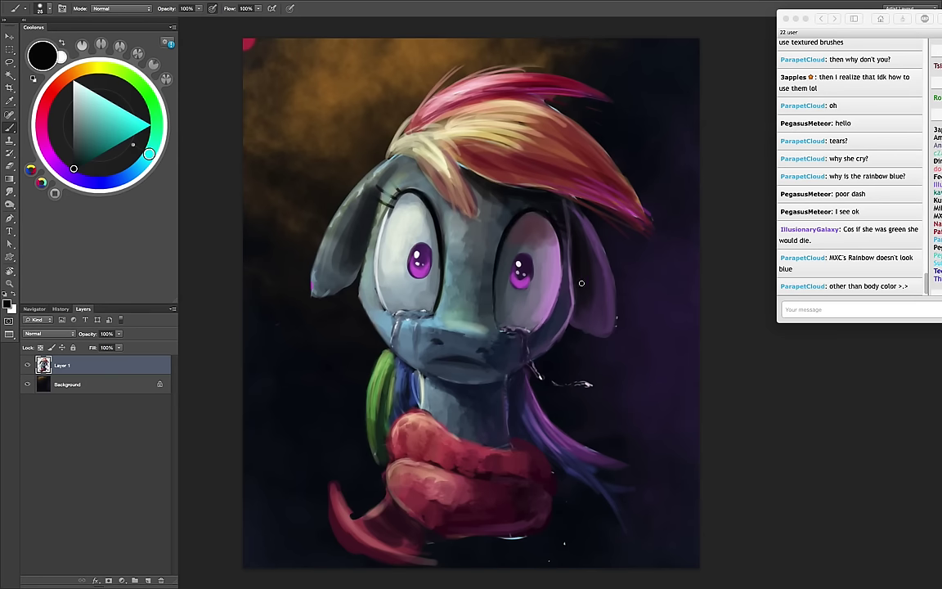
Sample near-white, blue-black, cyan-blue and pale grey-blue colours from the eyes
{"action": "left_click", "coordinate": [570, 234], "text": "alt"}
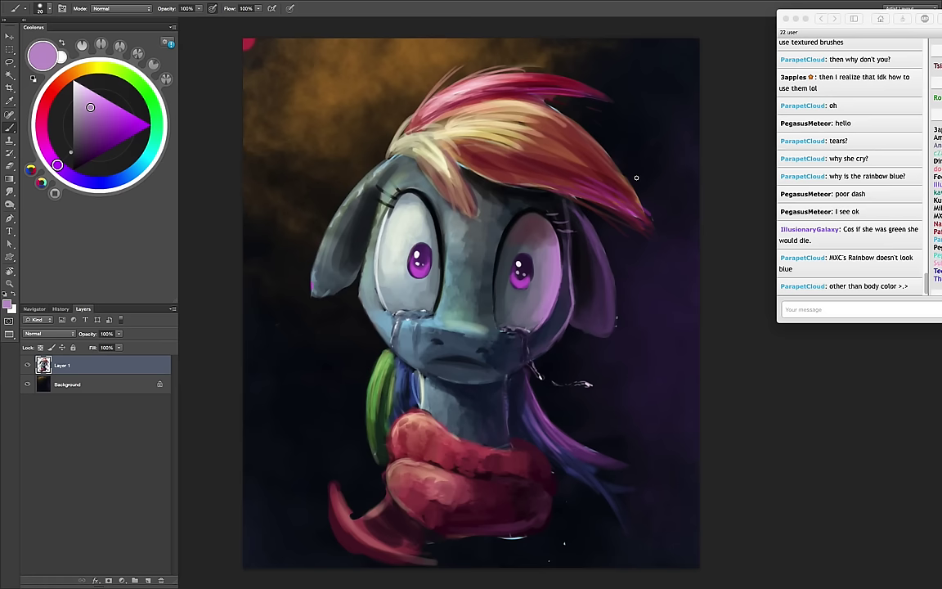
{"action": "left_click", "coordinate": [397, 194], "text": "alt"}
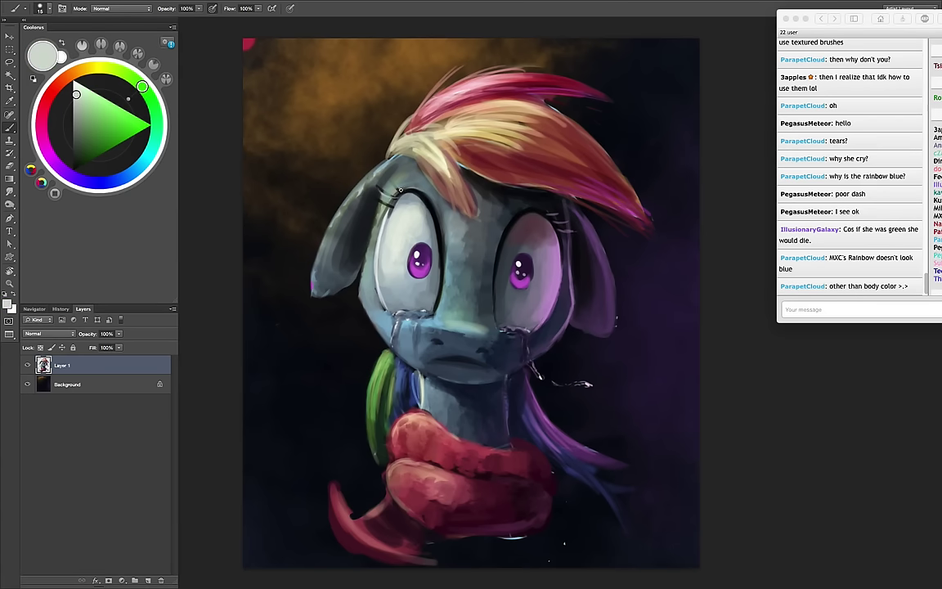
{"action": "left_click", "coordinate": [413, 193], "text": "alt"}
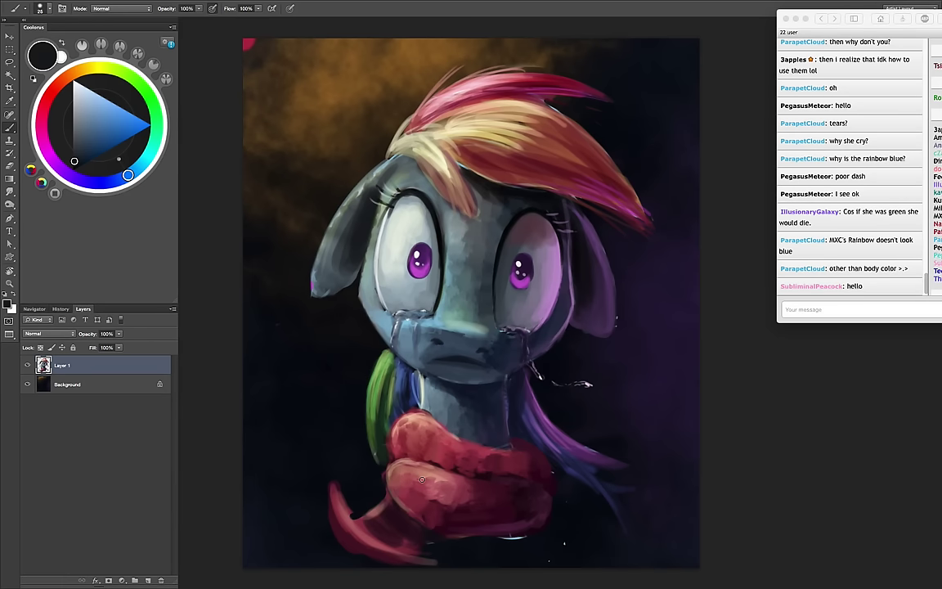
{"action": "left_click", "coordinate": [438, 211], "text": "alt"}
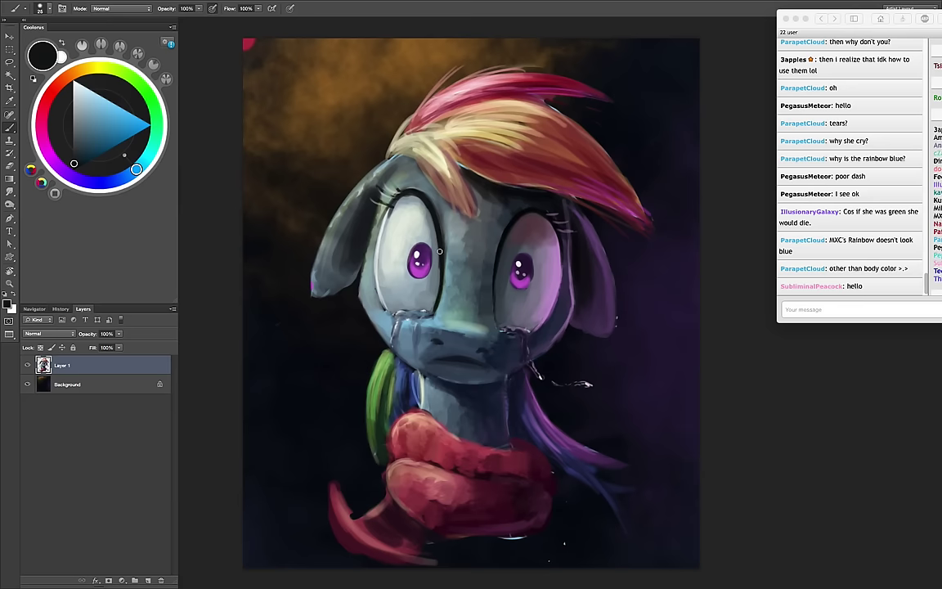
{"action": "left_click", "coordinate": [507, 235], "text": "alt"}
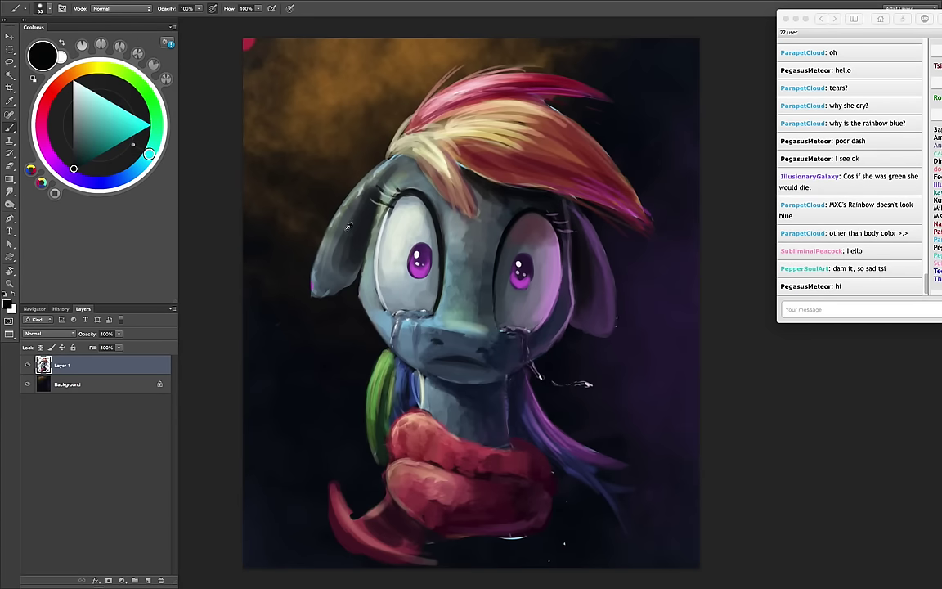
{"action": "left_click", "coordinate": [335, 159], "text": "alt"}
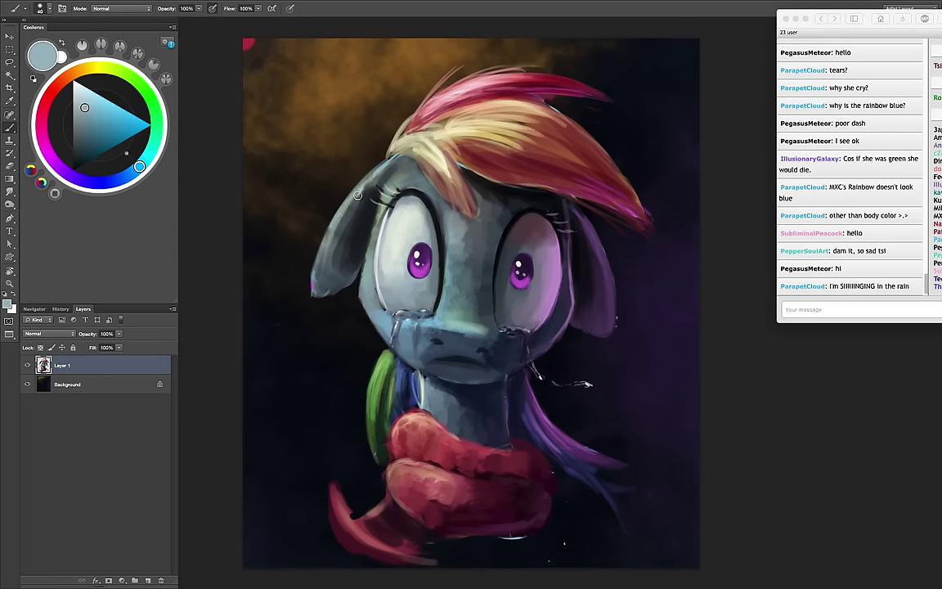
Repaint the left ear on Layer 1 with lighter, smoother pale grey-blue strokes
{"action": "mouse_move", "coordinate": [357, 195]}
{"action": "left_mouse_down"}
{"action": "mouse_move", "coordinate": [319, 262]}
{"action": "mouse_move", "coordinate": [326, 286]}
{"action": "left_mouse_up"}
{"action": "left_click", "coordinate": [294, 224], "text": "alt"}
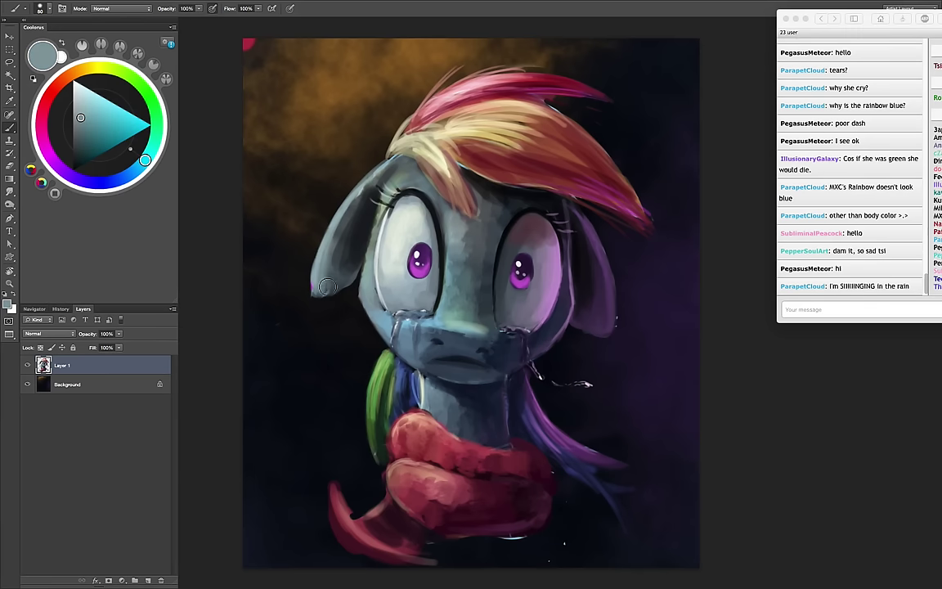
{"action": "left_click", "coordinate": [289, 263], "text": "alt"}
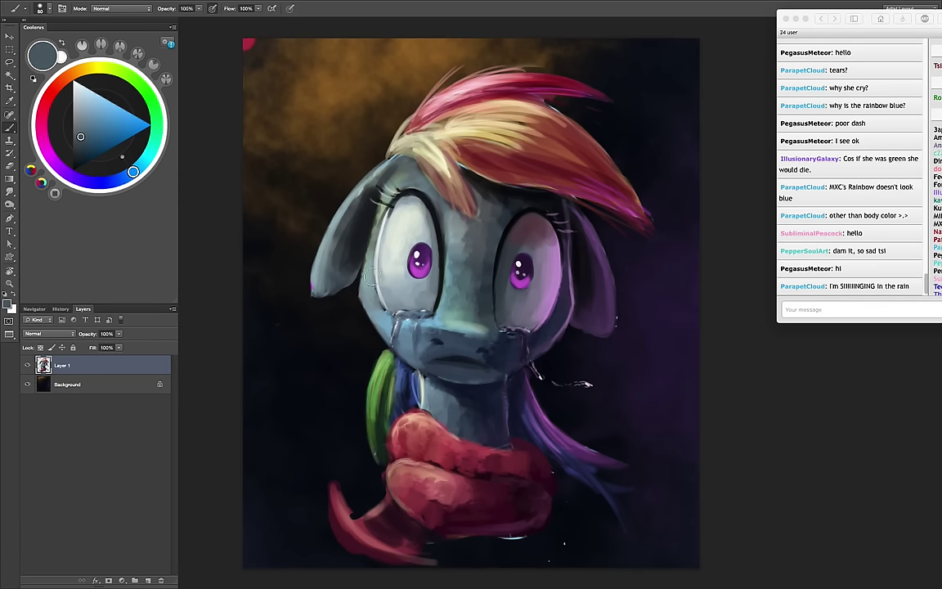
{"action": "key", "text": "e"}
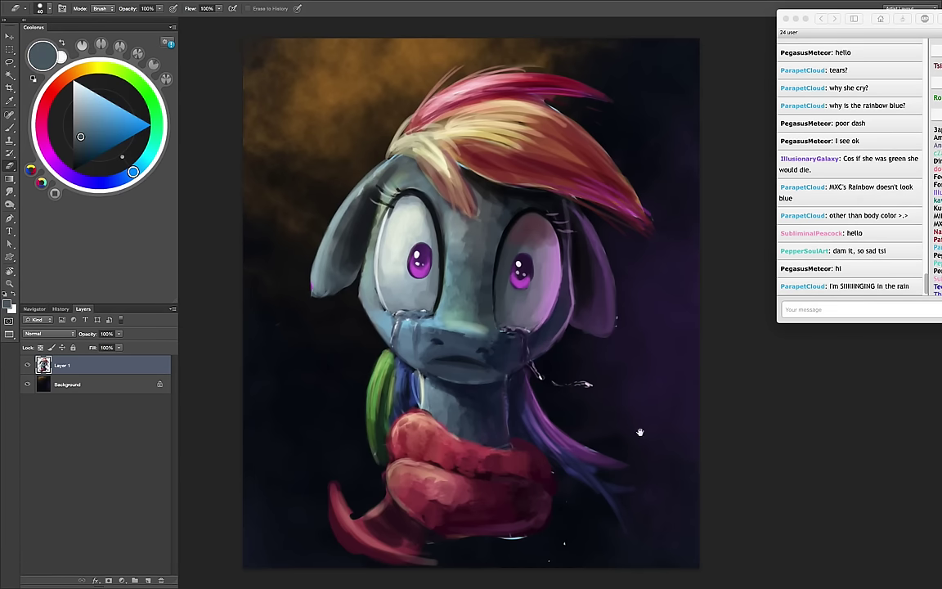
{"action": "left_click", "coordinate": [103, 386]}
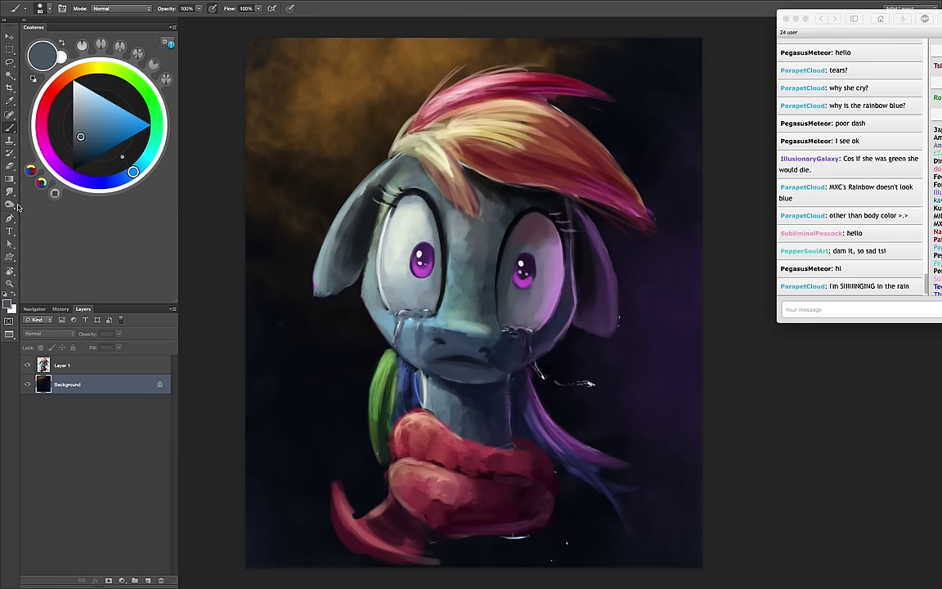
Smudge the dark backdrop around the pony with a 150–175 px Smudge brush
{"action": "key", "text": "r"}
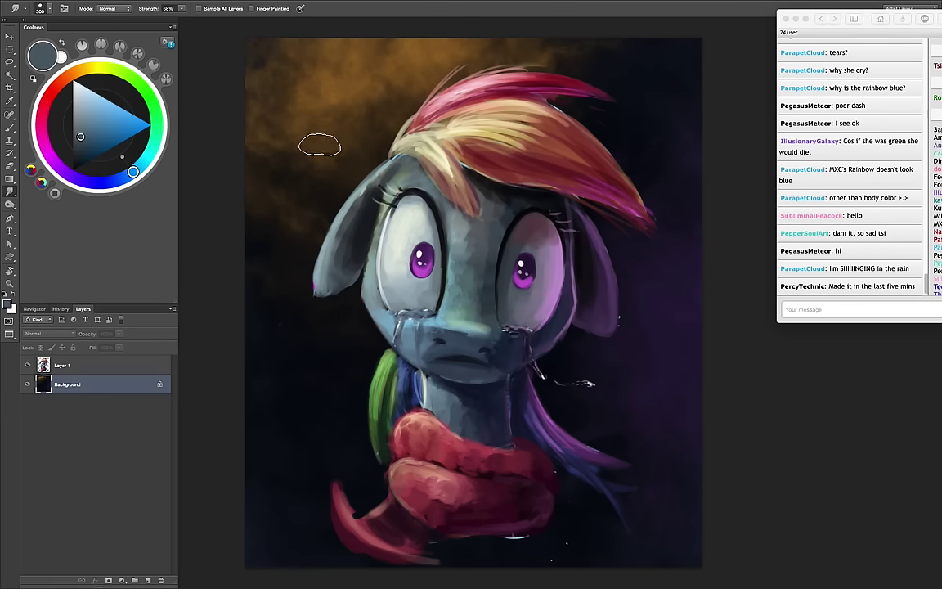
{"action": "key", "text": "bracketleft"}
{"action": "key", "text": "bracketleft"}
{"action": "key", "text": "bracketleft"}
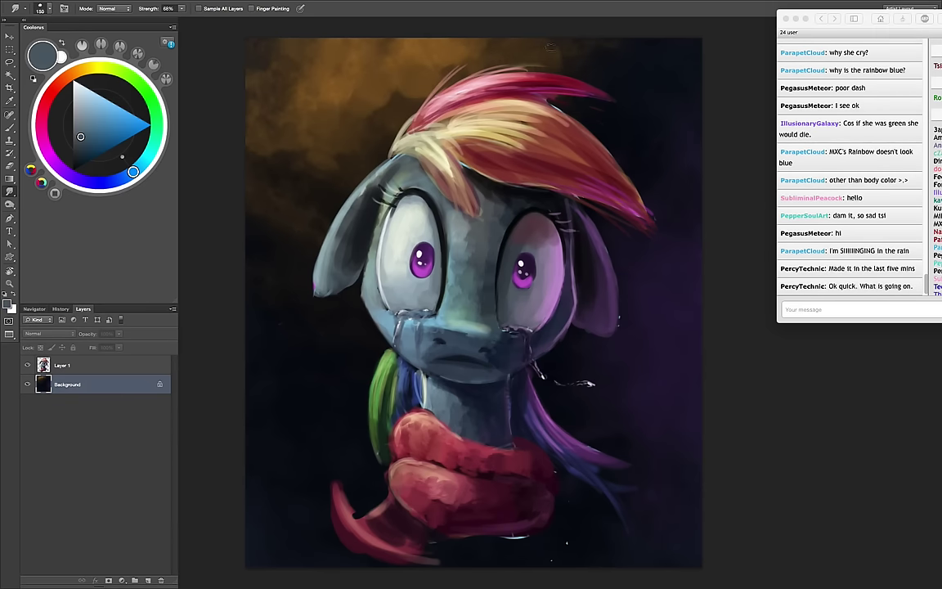
{"action": "key", "text": "bracketright"}
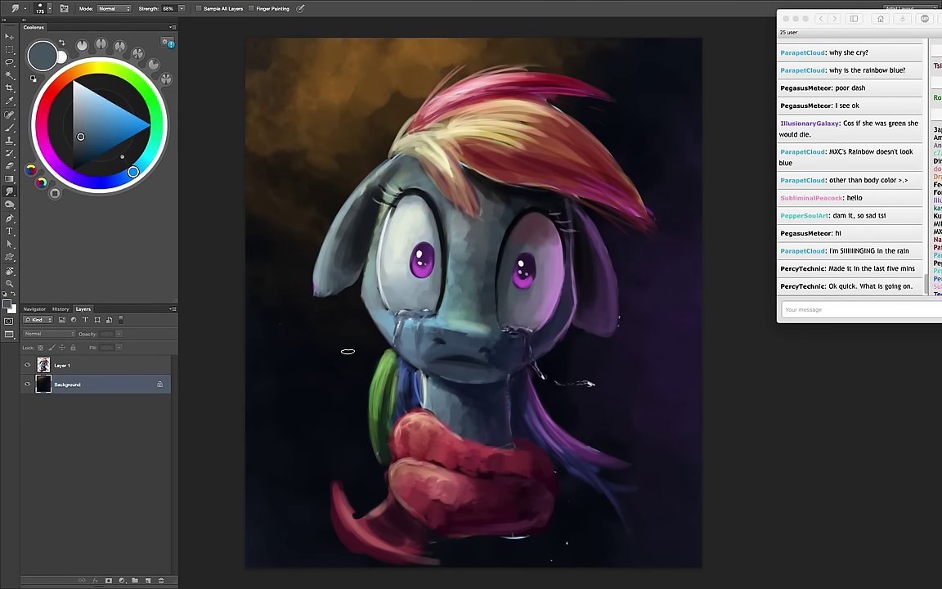
Paint sampled dark navy beneath the scarf and red tail on Layer 1
{"action": "key", "text": "b"}
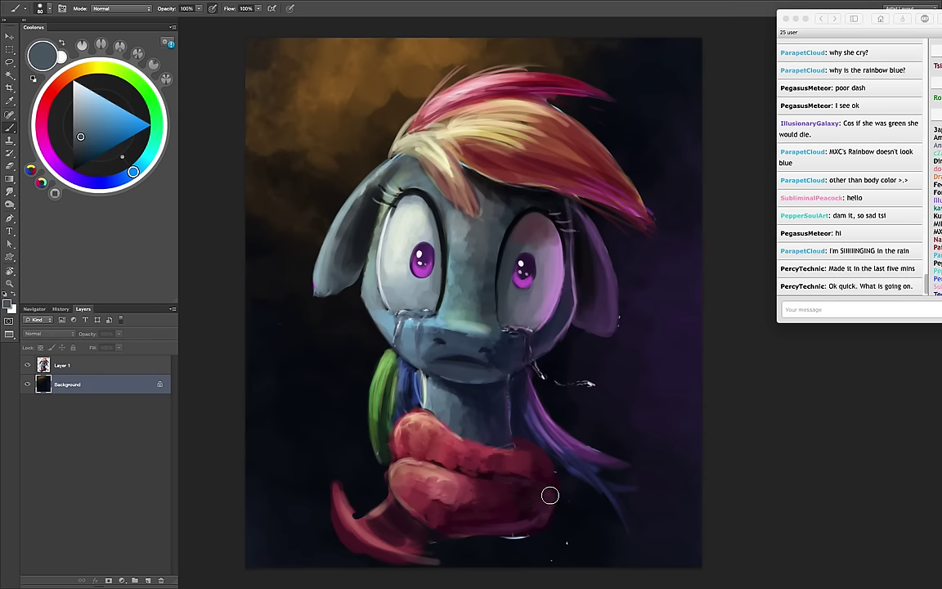
{"action": "left_click", "coordinate": [458, 351], "text": "alt"}
{"action": "left_click", "coordinate": [118, 372]}
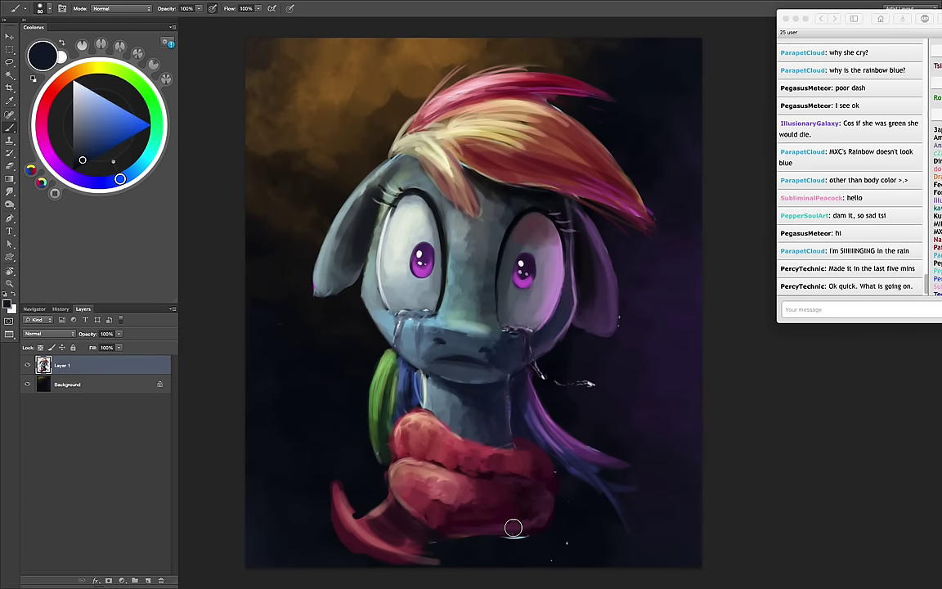
{"action": "mouse_move", "coordinate": [440, 550]}
{"action": "left_mouse_down"}
{"action": "mouse_move", "coordinate": [527, 542]}
{"action": "mouse_move", "coordinate": [480, 569]}
{"action": "left_mouse_up"}
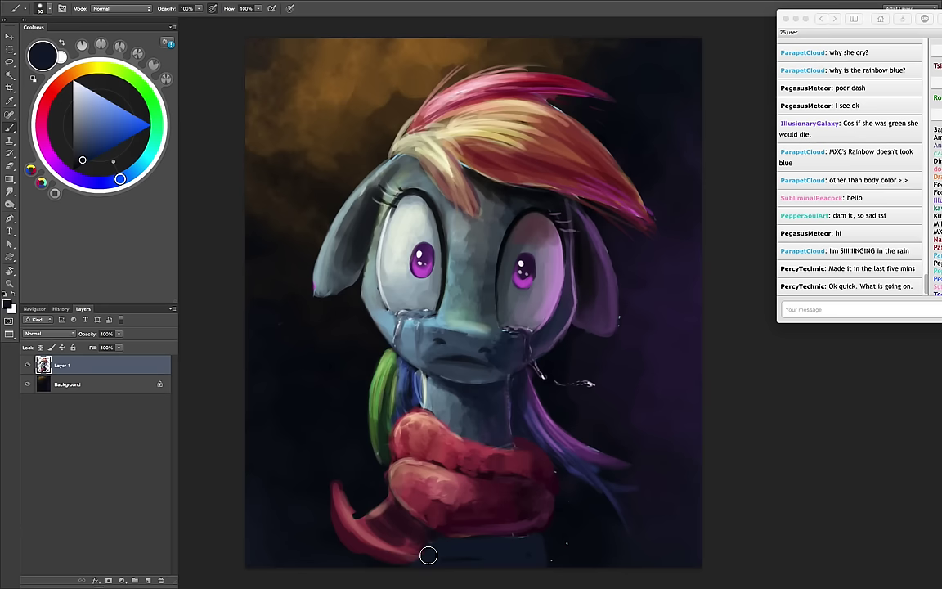
{"action": "key", "text": "bracketright"}
{"action": "key", "text": "bracketright"}
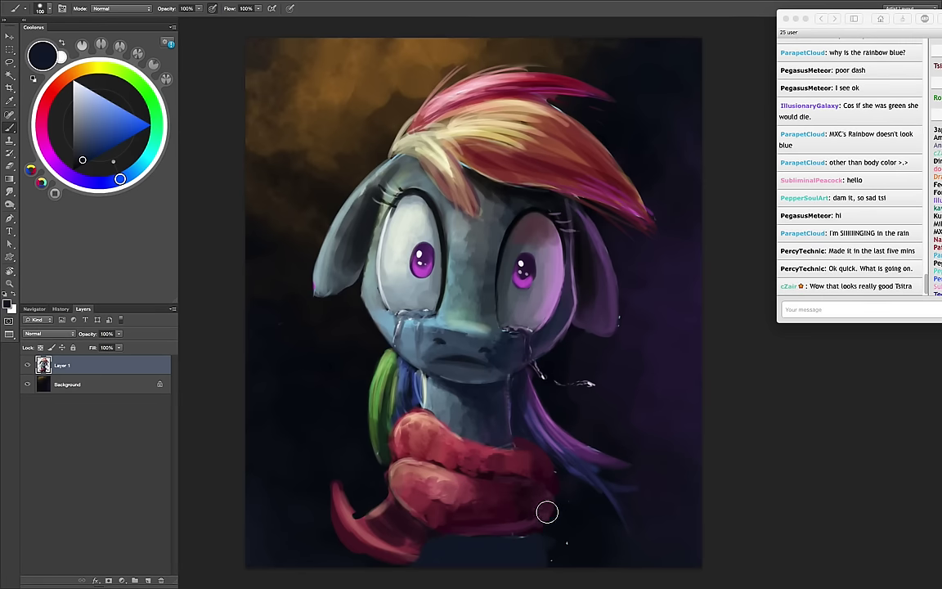
{"action": "left_click", "coordinate": [84, 154]}
{"action": "left_click", "coordinate": [75, 179]}
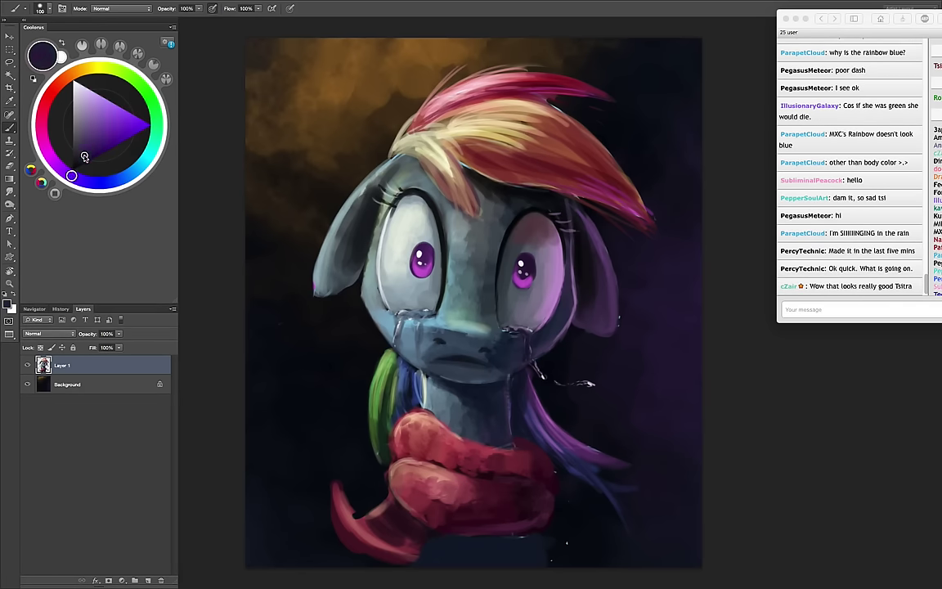
{"action": "left_click", "coordinate": [125, 10]}
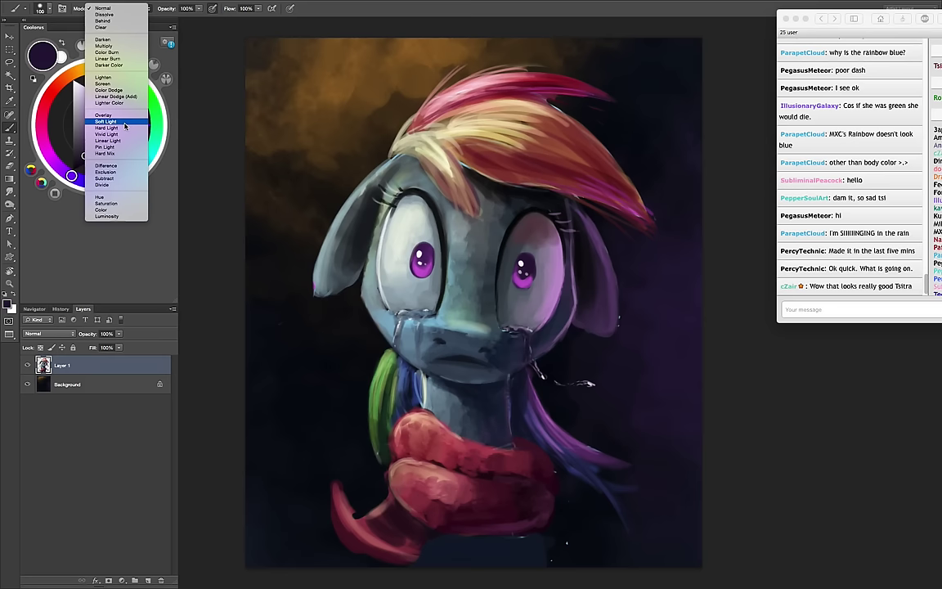
Set the brush to Multiply and darken the scarf, lower neck and right-ear area
{"action": "left_click", "coordinate": [107, 46]}
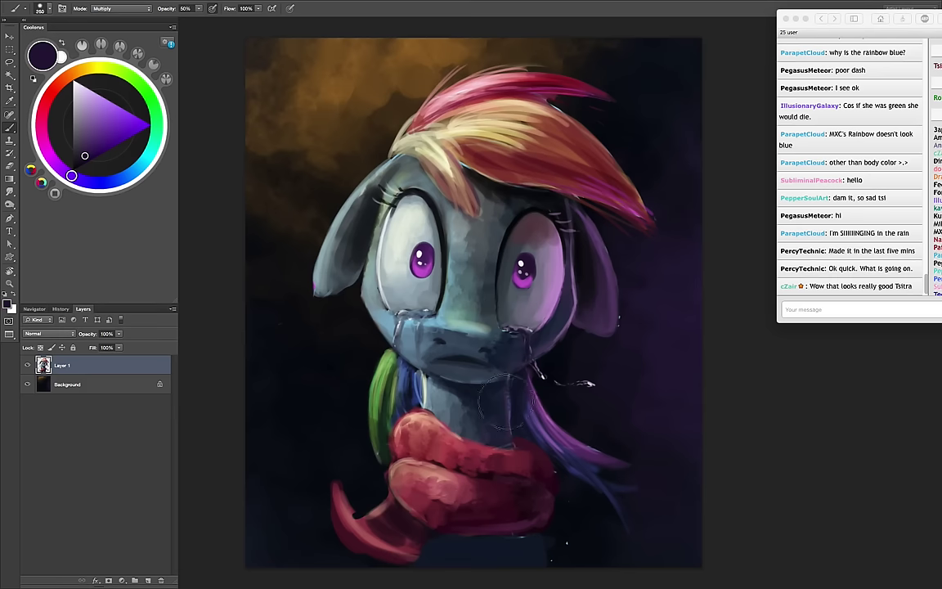
{"action": "key", "text": "bracketright"}
{"action": "key", "text": "bracketright"}
{"action": "key", "text": "bracketright"}
{"action": "mouse_move", "coordinate": [474, 444]}
{"action": "left_mouse_down"}
{"action": "mouse_move", "coordinate": [458, 504]}
{"action": "mouse_move", "coordinate": [494, 526]}
{"action": "mouse_move", "coordinate": [473, 542]}
{"action": "mouse_move", "coordinate": [398, 546]}
{"action": "mouse_move", "coordinate": [467, 525]}
{"action": "mouse_move", "coordinate": [504, 463]}
{"action": "mouse_move", "coordinate": [483, 400]}
{"action": "mouse_move", "coordinate": [492, 400]}
{"action": "mouse_move", "coordinate": [480, 336]}
{"action": "mouse_move", "coordinate": [487, 372]}
{"action": "mouse_move", "coordinate": [501, 358]}
{"action": "mouse_move", "coordinate": [417, 270]}
{"action": "mouse_move", "coordinate": [505, 179]}
{"action": "mouse_move", "coordinate": [491, 237]}
{"action": "mouse_move", "coordinate": [515, 198]}
{"action": "mouse_move", "coordinate": [525, 200]}
{"action": "mouse_move", "coordinate": [454, 270]}
{"action": "mouse_move", "coordinate": [505, 210]}
{"action": "mouse_move", "coordinate": [503, 324]}
{"action": "mouse_move", "coordinate": [522, 340]}
{"action": "mouse_move", "coordinate": [549, 327]}
{"action": "mouse_move", "coordinate": [517, 353]}
{"action": "mouse_move", "coordinate": [473, 365]}
{"action": "left_mouse_up"}
{"action": "key", "text": "bracketleft"}
{"action": "key", "text": "bracketleft"}
{"action": "key", "text": "bracketright"}
{"action": "key", "text": "bracketright"}
{"action": "key", "text": "bracketleft"}
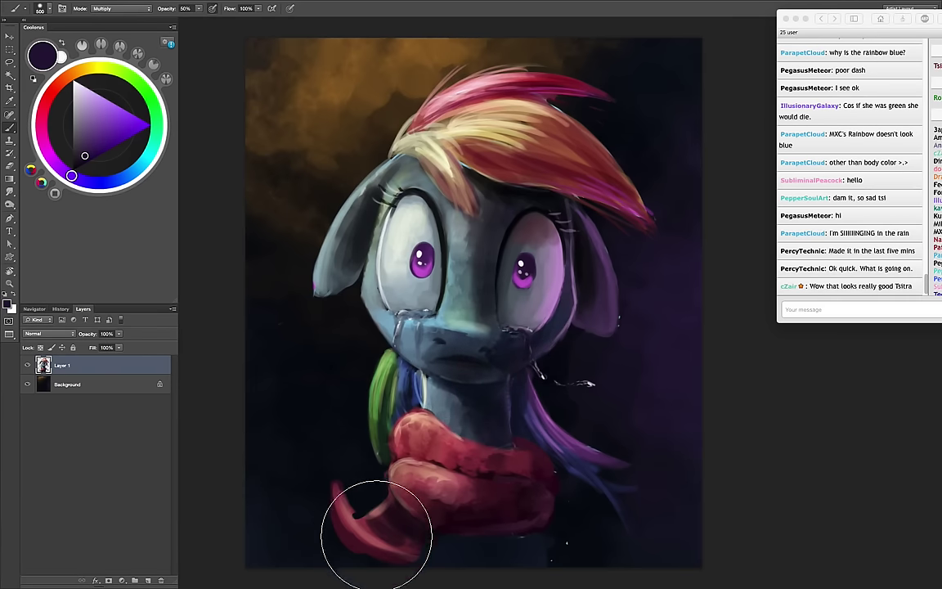
{"action": "key", "text": "bracketleft"}
{"action": "key", "text": "bracketleft"}
{"action": "key", "text": "bracketleft"}
{"action": "mouse_move", "coordinate": [587, 222]}
{"action": "left_mouse_down"}
{"action": "mouse_move", "coordinate": [595, 212]}
{"action": "mouse_move", "coordinate": [513, 189]}
{"action": "left_mouse_up"}
{"action": "key", "text": "bracketright"}
{"action": "key", "text": "bracketright"}
{"action": "key", "text": "bracketright"}
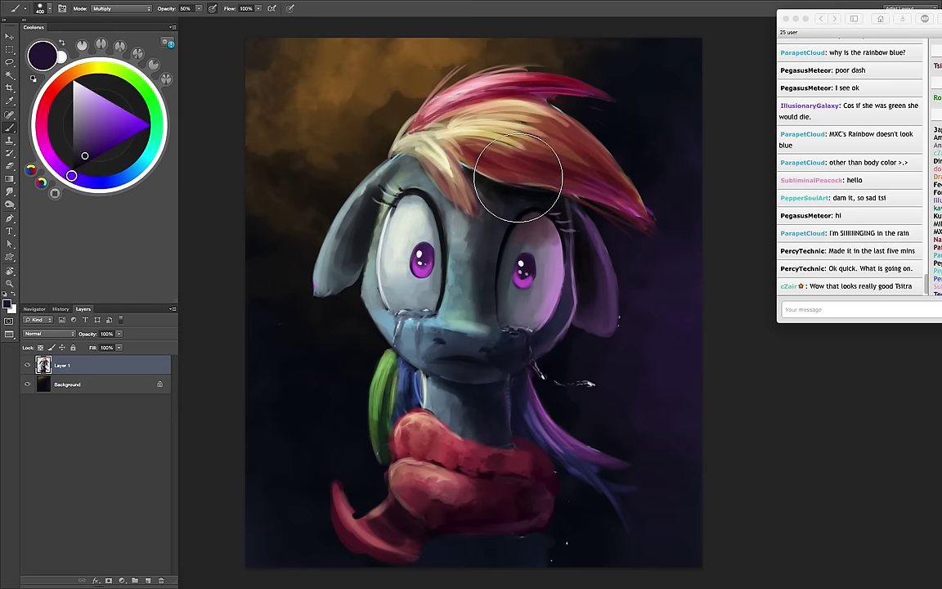
Glaze the mane toward its tip with bright magenta-purple, then load a lighter magenta at 400 px
{"action": "left_click_drag", "start_coordinate": [57, 163], "coordinate": [49, 154]}
{"action": "left_click_drag", "start_coordinate": [93, 127], "coordinate": [97, 141]}
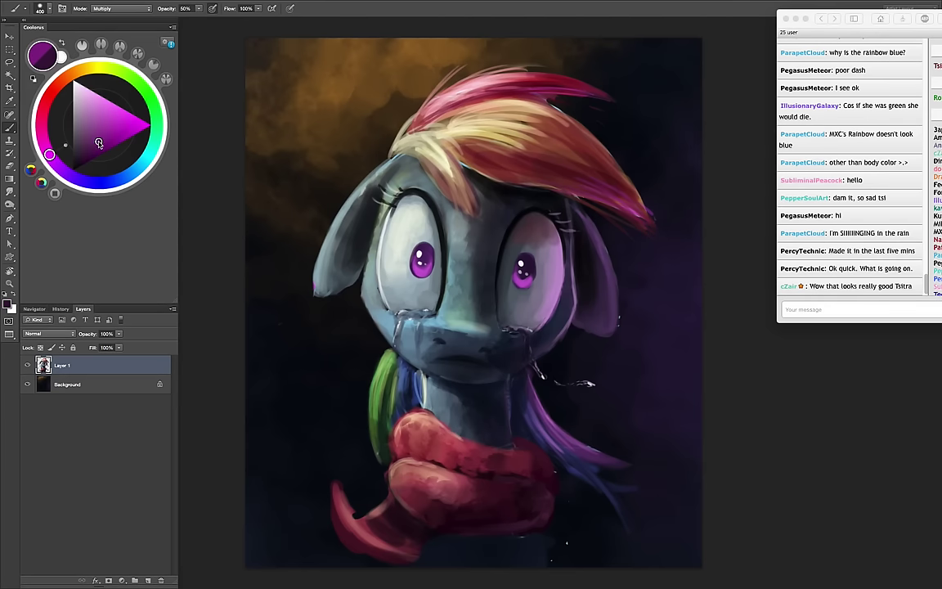
{"action": "key", "text": "bracketleft"}
{"action": "key", "text": "bracketleft"}
{"action": "left_click_drag", "start_coordinate": [612, 205], "coordinate": [515, 158]}
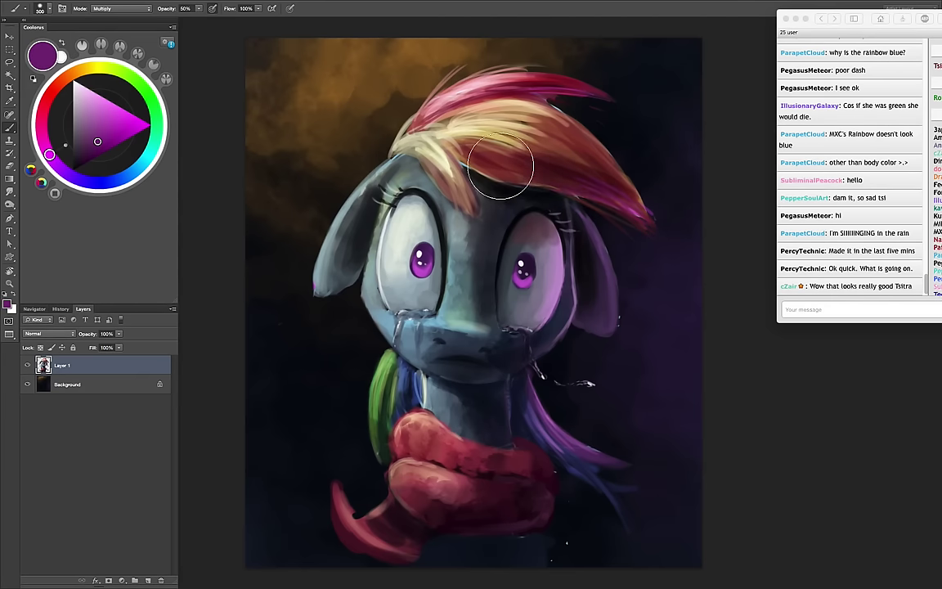
{"action": "key", "text": "bracketleft"}
{"action": "key", "text": "bracketleft"}
{"action": "key", "text": "bracketleft"}
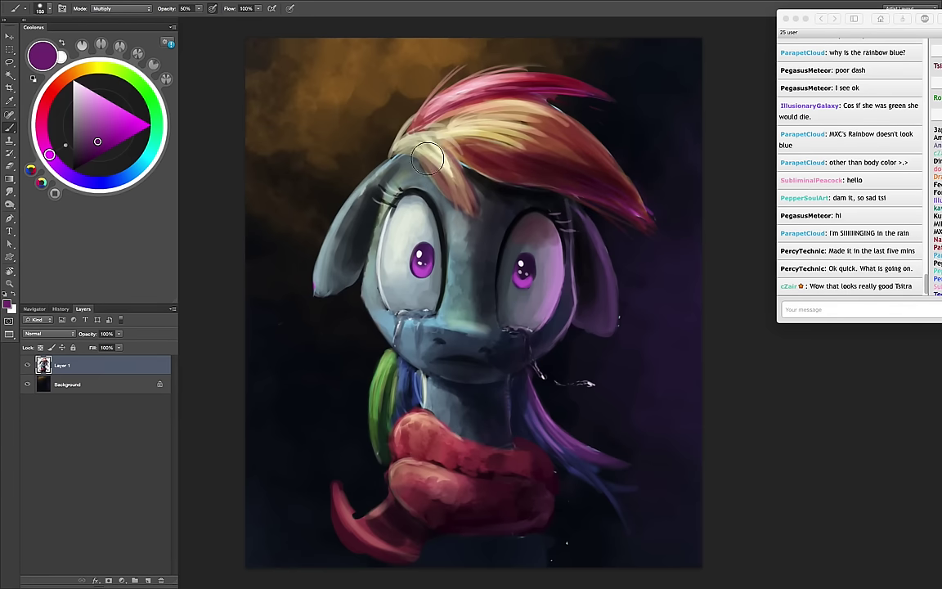
{"action": "mouse_move", "coordinate": [632, 204]}
{"action": "left_mouse_down"}
{"action": "mouse_move", "coordinate": [600, 157]}
{"action": "mouse_move", "coordinate": [547, 137]}
{"action": "mouse_move", "coordinate": [551, 158]}
{"action": "mouse_move", "coordinate": [620, 201]}
{"action": "left_mouse_up"}
{"action": "key", "text": "bracketleft"}
{"action": "key", "text": "bracketleft"}
{"action": "key", "text": "bracketleft"}
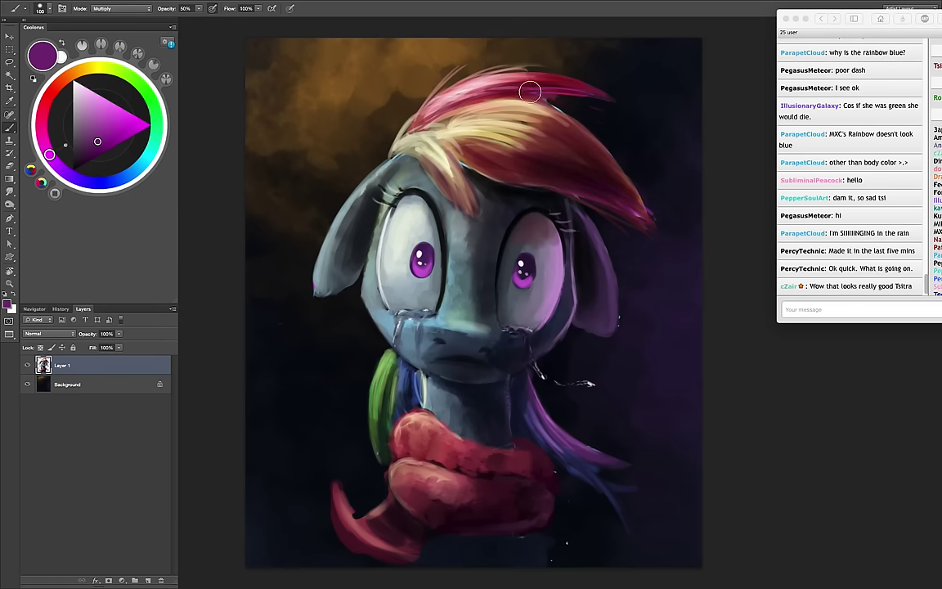
{"action": "key", "text": "bracketleft"}
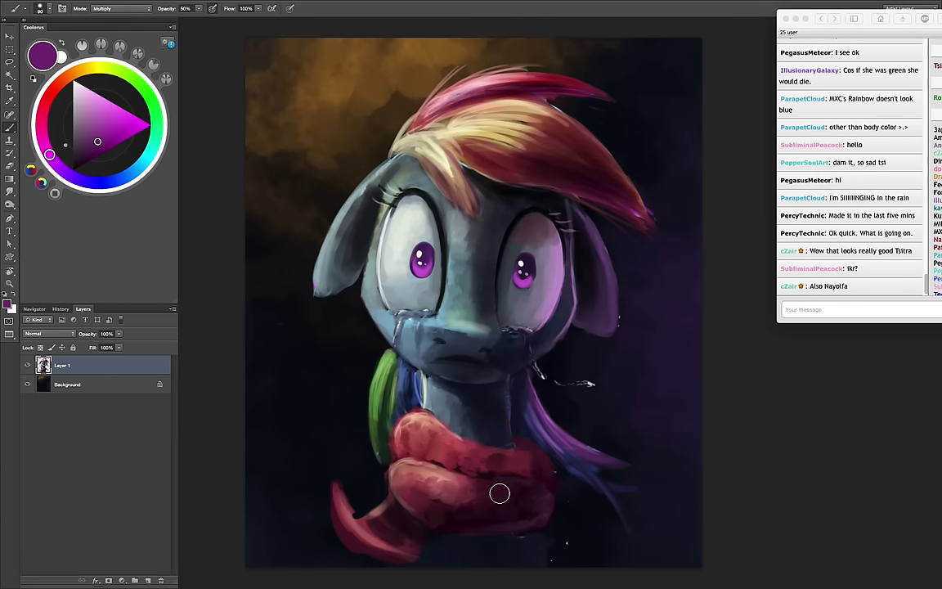
{"action": "key", "text": "bracketright"}
{"action": "key", "text": "bracketright"}
{"action": "key", "text": "bracketright"}
{"action": "key", "text": "bracketright"}
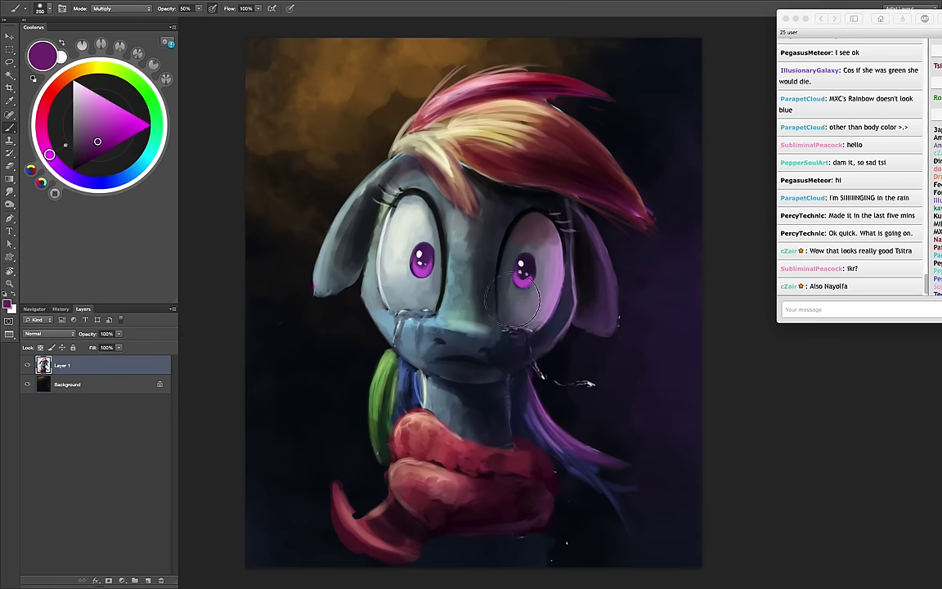
{"action": "key", "text": "bracketright"}
{"action": "key", "text": "bracketright"}
{"action": "key", "text": "bracketright"}
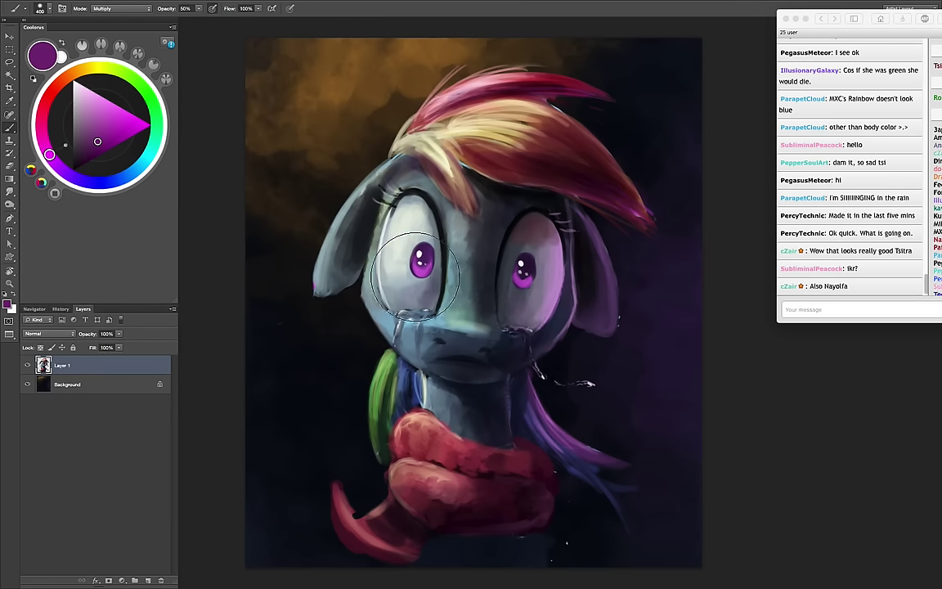
{"action": "left_click", "coordinate": [103, 118]}
{"action": "left_click", "coordinate": [122, 8]}
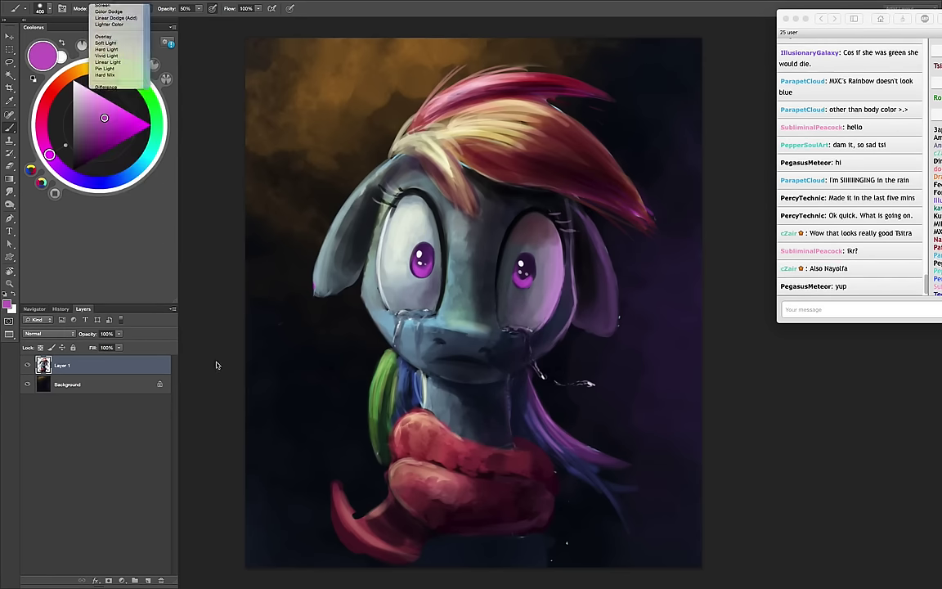
Glaze magenta over the right cheek and ear, then dab pale yellow beside the eyes at 45 px
{"action": "key", "text": "bracketleft"}
{"action": "key", "text": "bracketleft"}
{"action": "key", "text": "bracketleft"}
{"action": "key", "text": "bracketleft"}
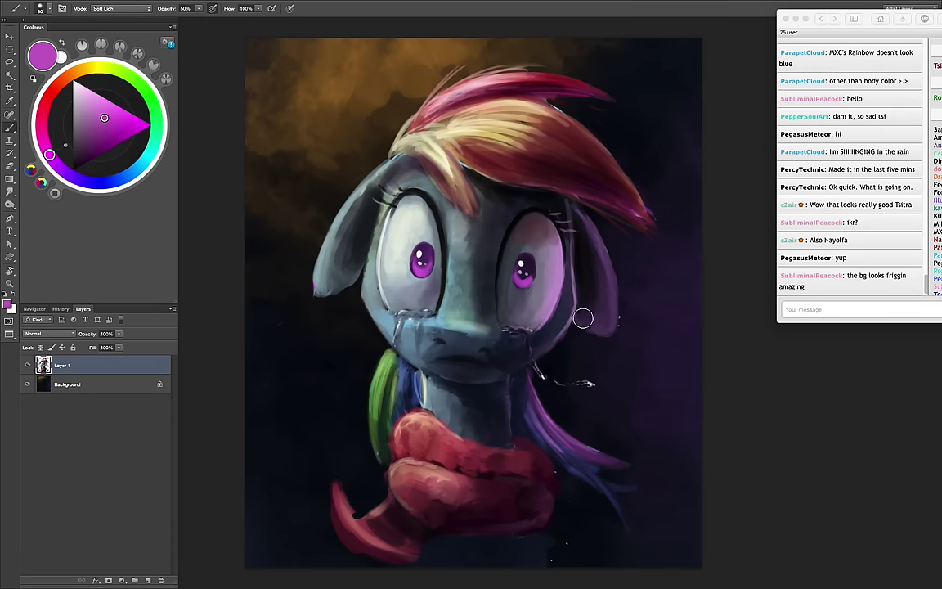
{"action": "key", "text": "bracketleft"}
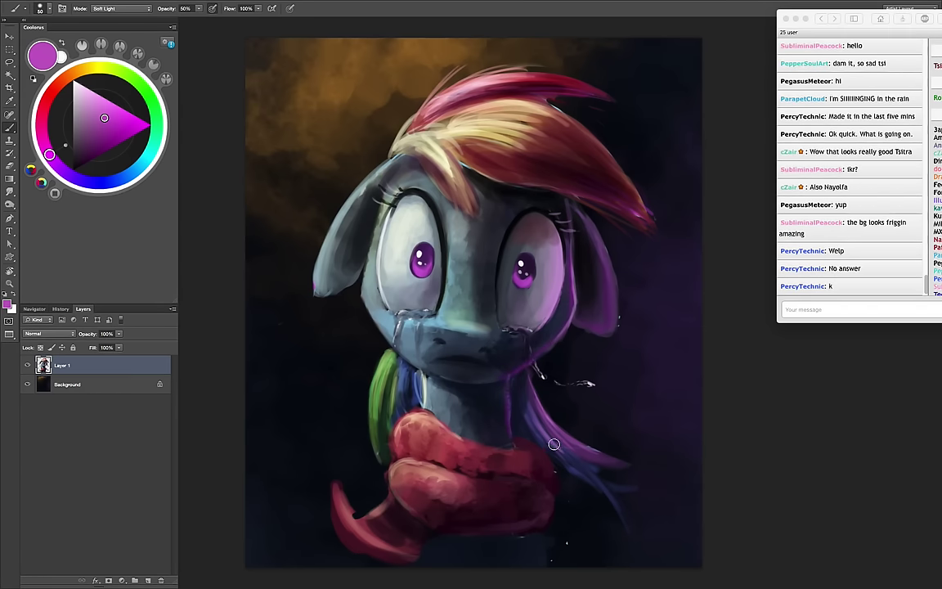
{"action": "key", "text": "bracketright"}
{"action": "key", "text": "bracketright"}
{"action": "key", "text": "bracketright"}
{"action": "key", "text": "bracketleft"}
{"action": "key", "text": "bracketleft"}
{"action": "key", "text": "bracketleft"}
{"action": "left_click", "coordinate": [96, 67]}
{"action": "left_click", "coordinate": [99, 99]}
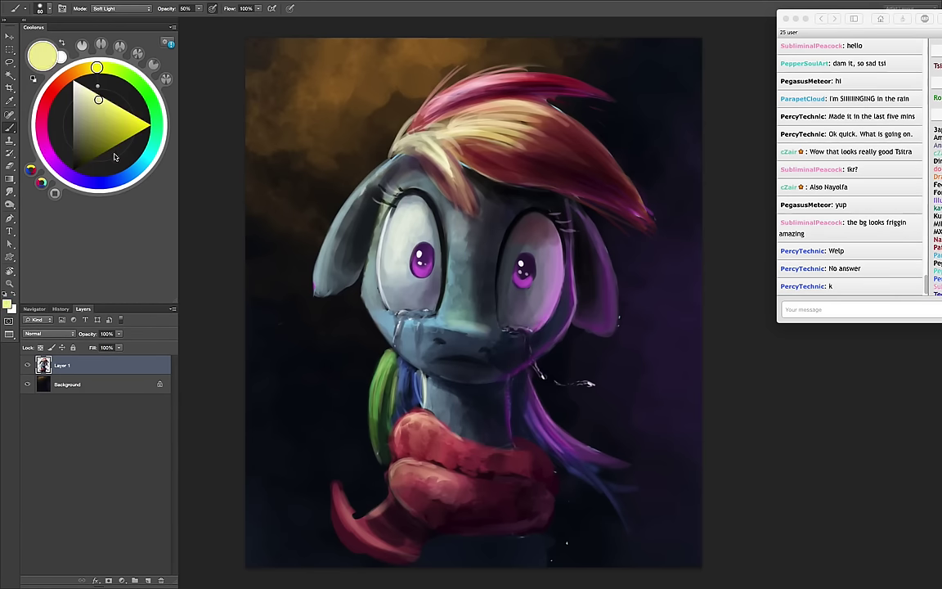
{"action": "key", "text": "bracketright"}
{"action": "key", "text": "bracketright"}
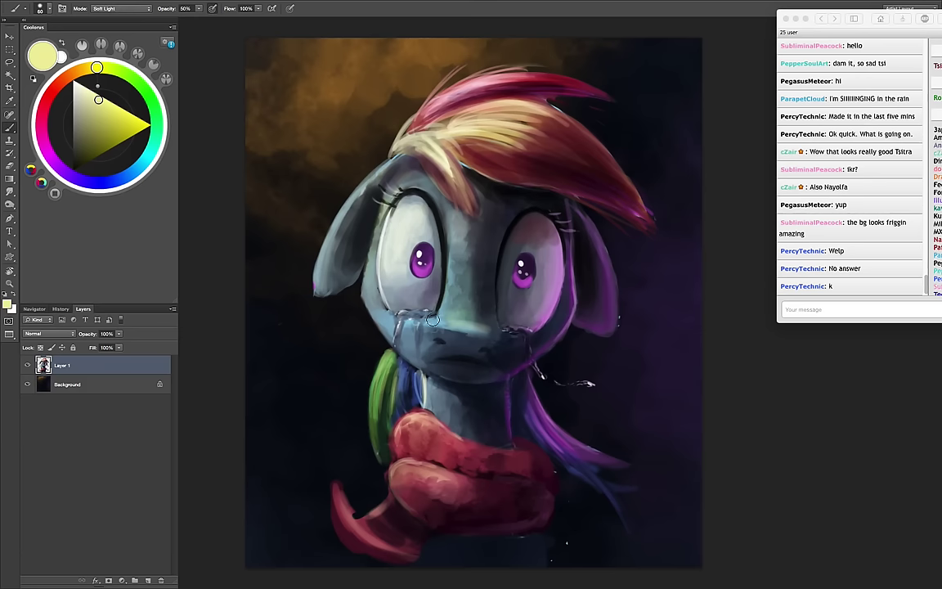
{"action": "key", "text": "bracketleft"}
{"action": "key", "text": "bracketleft"}
{"action": "key", "text": "bracketleft"}
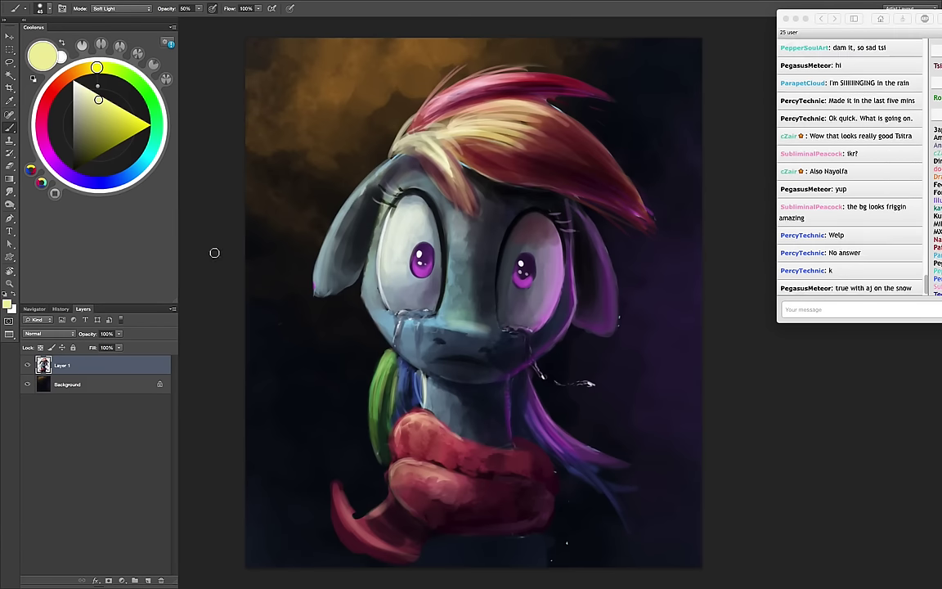
{"action": "left_click", "coordinate": [528, 263], "text": "alt"}
Return the brush to Normal blending and smear the scarf's lower tip into the background
{"action": "left_click", "coordinate": [135, 11]}
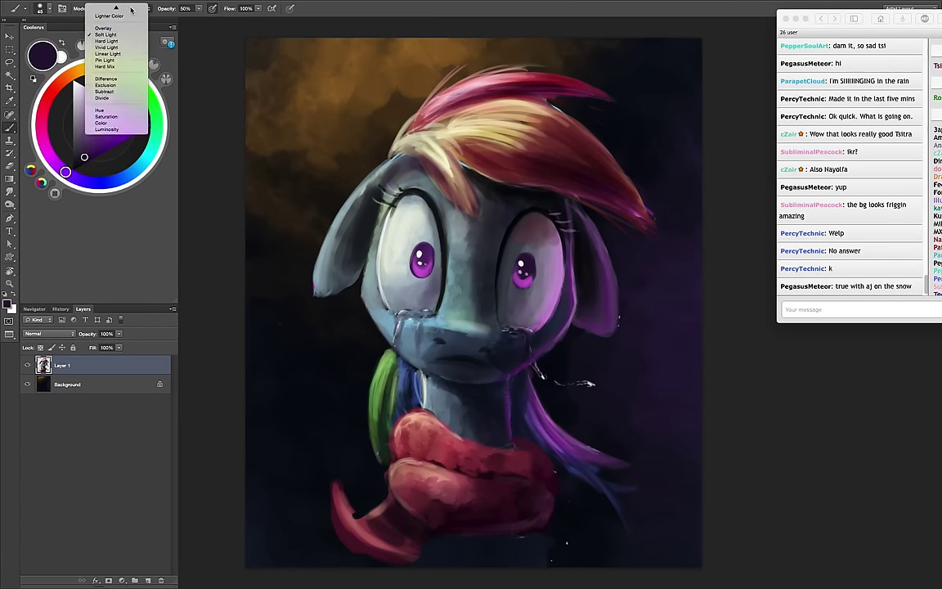
{"action": "left_click", "coordinate": [125, 6]}
{"action": "left_click", "coordinate": [521, 259], "text": "alt"}
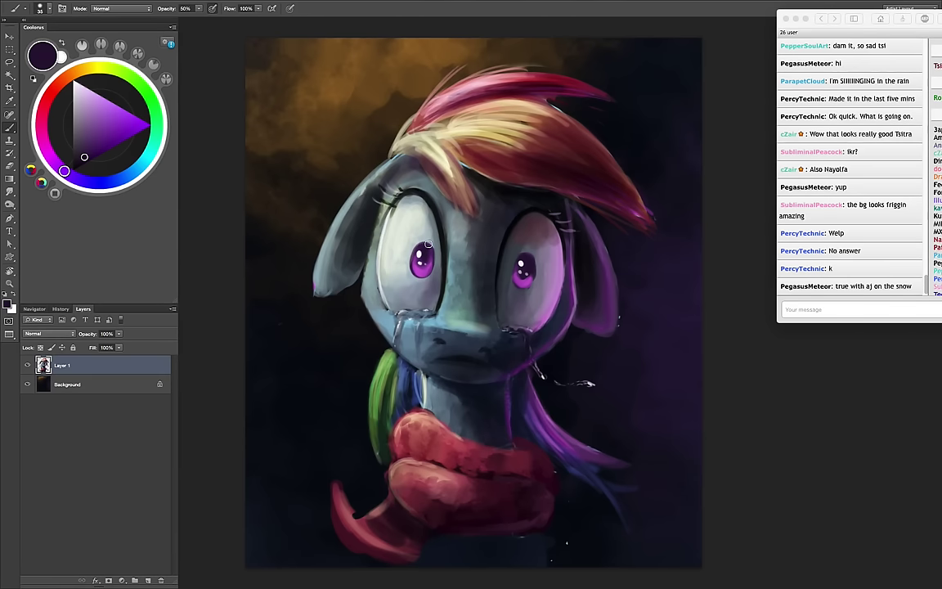
{"action": "left_click", "coordinate": [15, 196]}
{"action": "left_click_drag", "start_coordinate": [383, 514], "coordinate": [410, 532]}
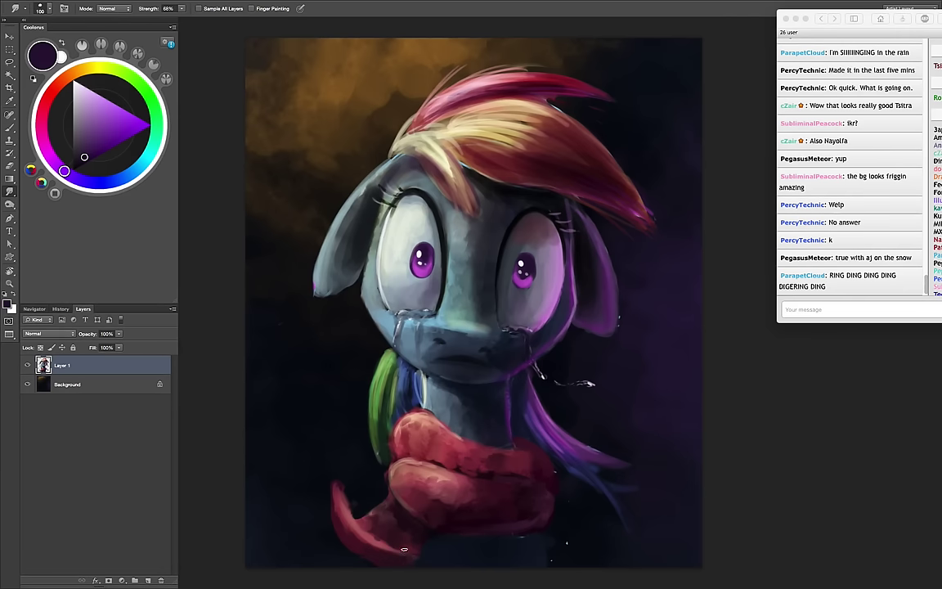
Sample the scarf red, reset colour to black, and raise brush hardness to 100% at 35 px
{"action": "key", "text": "b"}
{"action": "left_click", "coordinate": [379, 540], "text": "alt"}
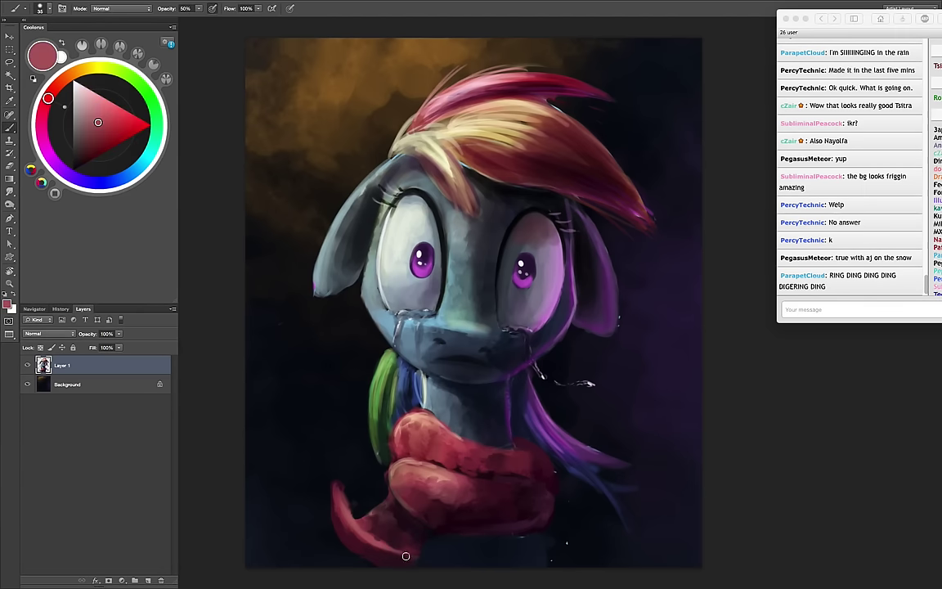
{"action": "left_click", "coordinate": [340, 495], "text": "alt"}
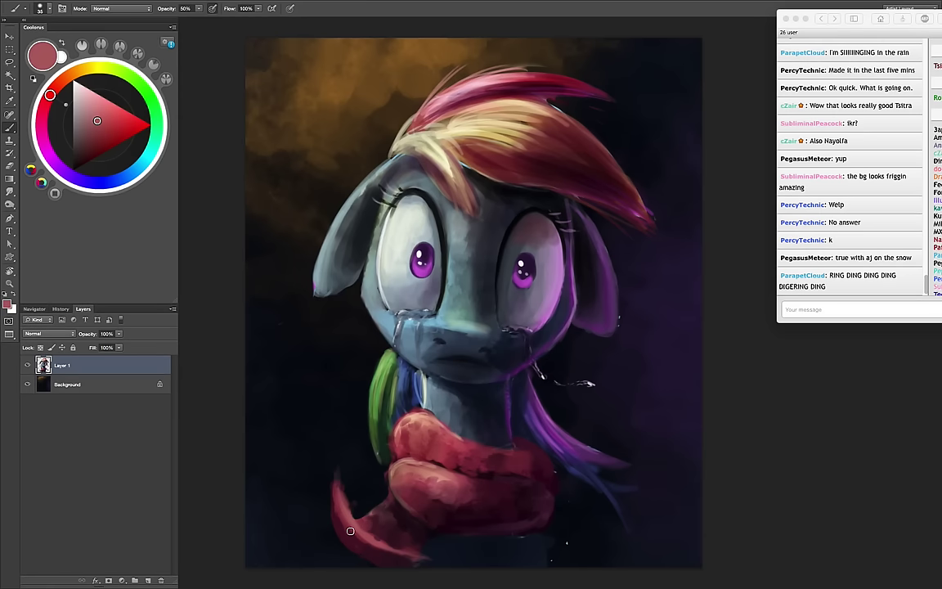
{"action": "key", "text": "d"}
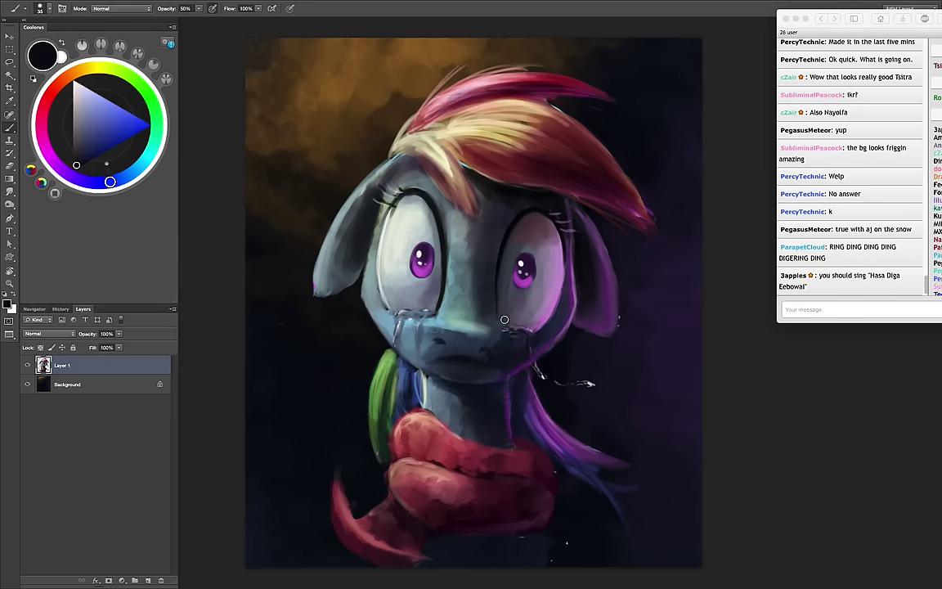
{"action": "mouse_move", "coordinate": [457, 309]}
{"action": "left_mouse_down"}
{"action": "mouse_move", "coordinate": [513, 344]}
{"action": "mouse_move", "coordinate": [470, 362]}
{"action": "left_mouse_up"}
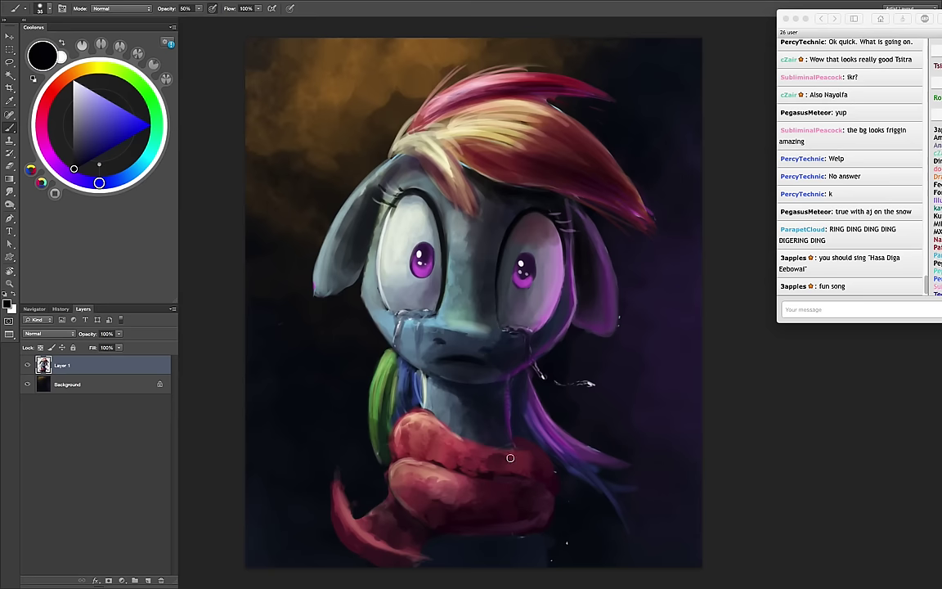
{"action": "right_click", "coordinate": [489, 333]}
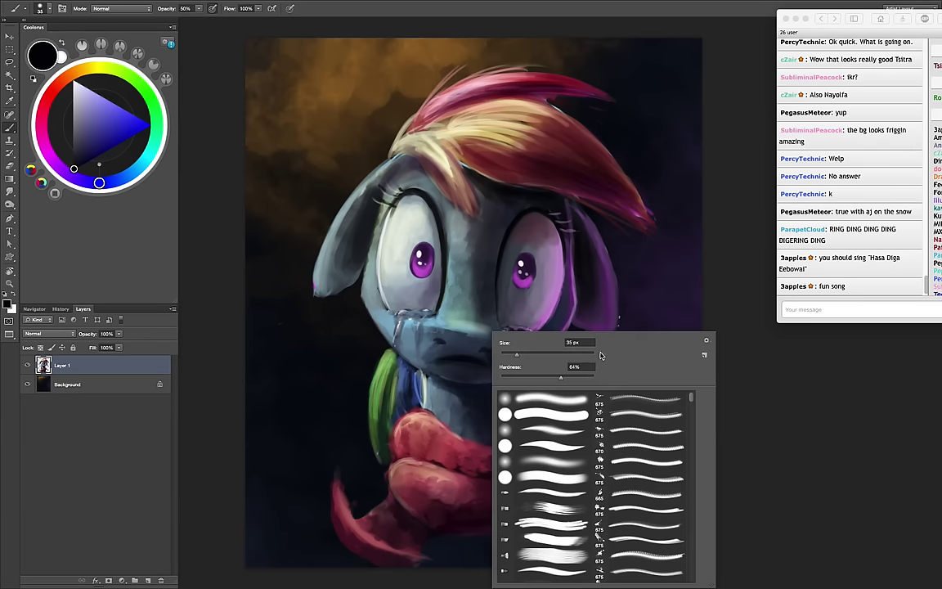
{"action": "left_click_drag", "start_coordinate": [591, 377], "coordinate": [586, 380]}
Load the 300 px scatter speckle brush with Shape Dynamics enabled
{"action": "left_click_drag", "start_coordinate": [692, 411], "coordinate": [689, 564]}
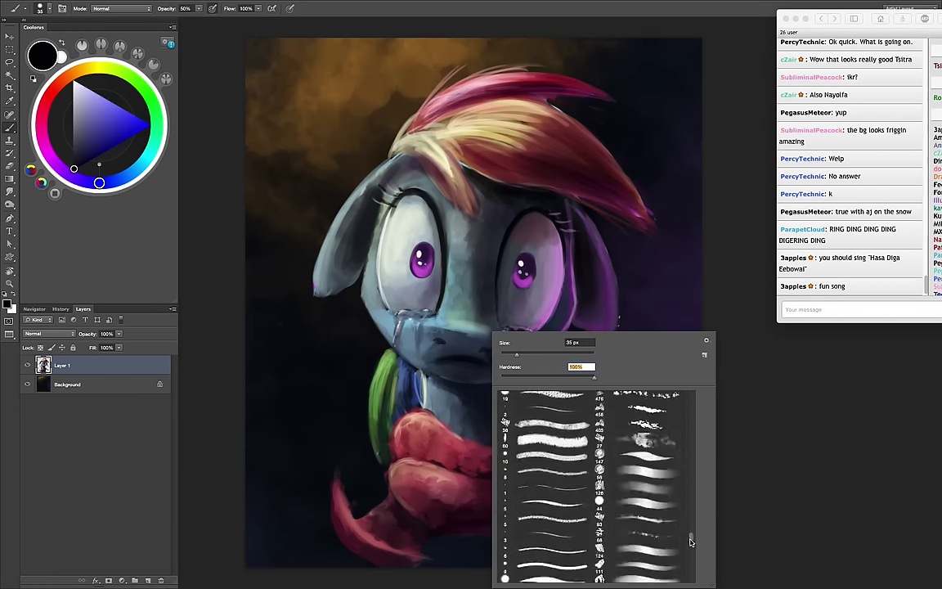
{"action": "scroll", "coordinate": [621, 491], "scroll_direction": "down", "scroll_amount": 5}
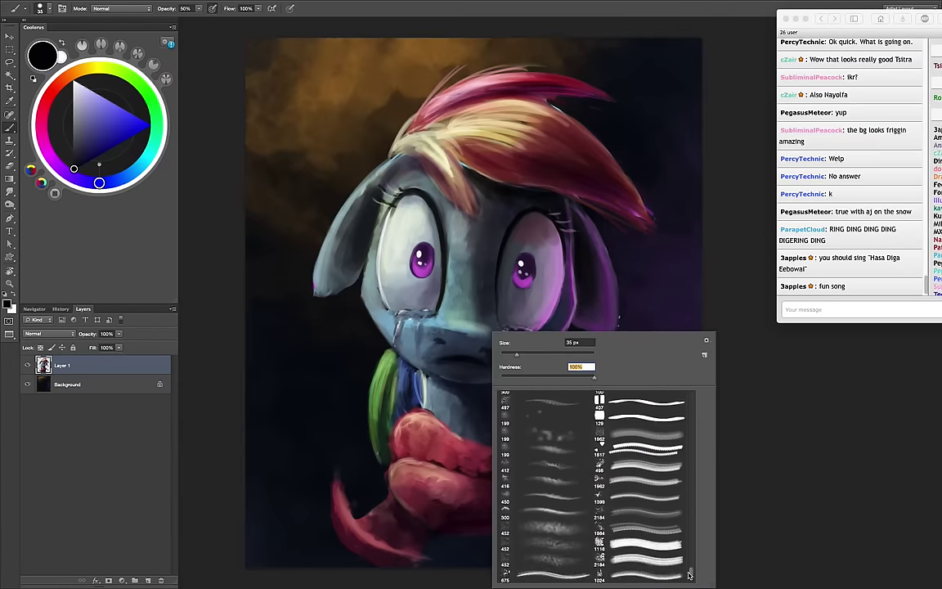
{"action": "left_click", "coordinate": [580, 435]}
{"action": "key", "text": "Return"}
{"action": "key", "text": "F5"}
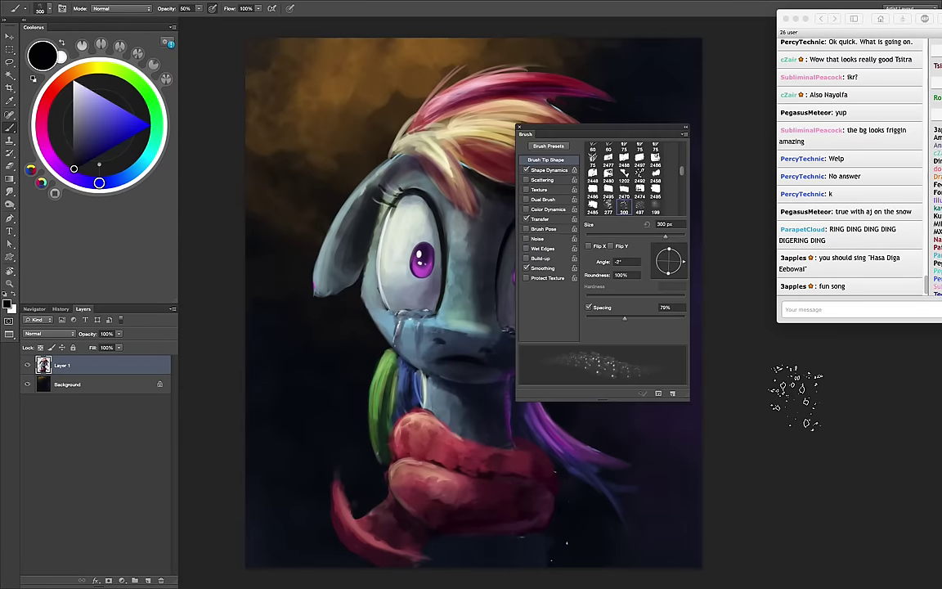
{"action": "left_click", "coordinate": [549, 169]}
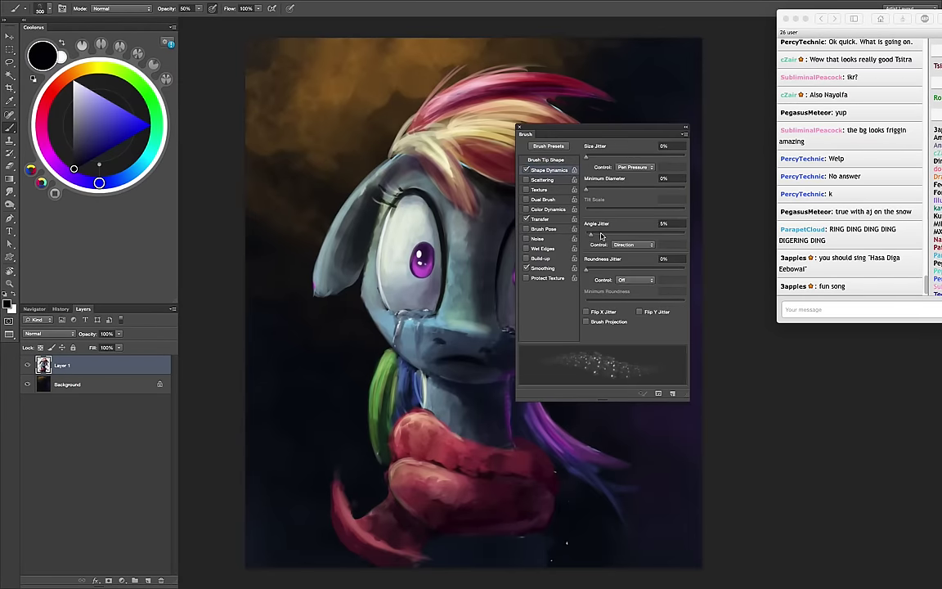
{"action": "key", "text": "F5"}
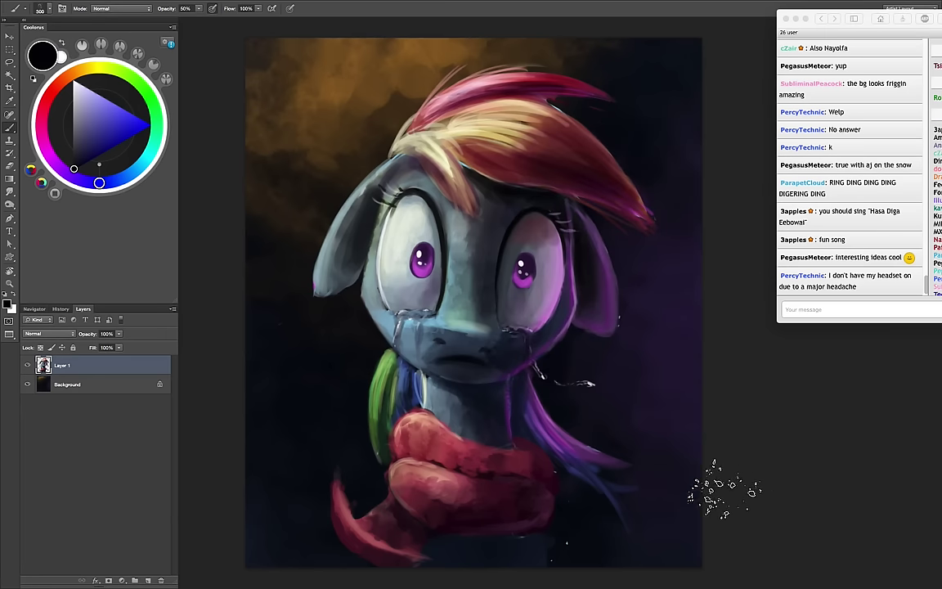
Pick a pale cyan paint colour and add an empty Layer 2 for snow
{"action": "left_click", "coordinate": [84, 87]}
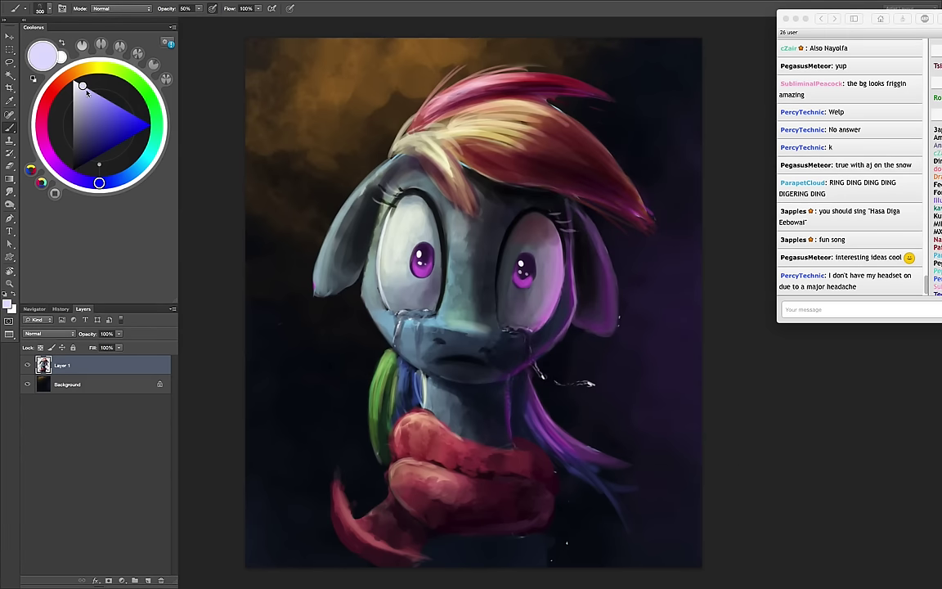
{"action": "left_click", "coordinate": [154, 152]}
{"action": "left_click", "coordinate": [148, 580]}
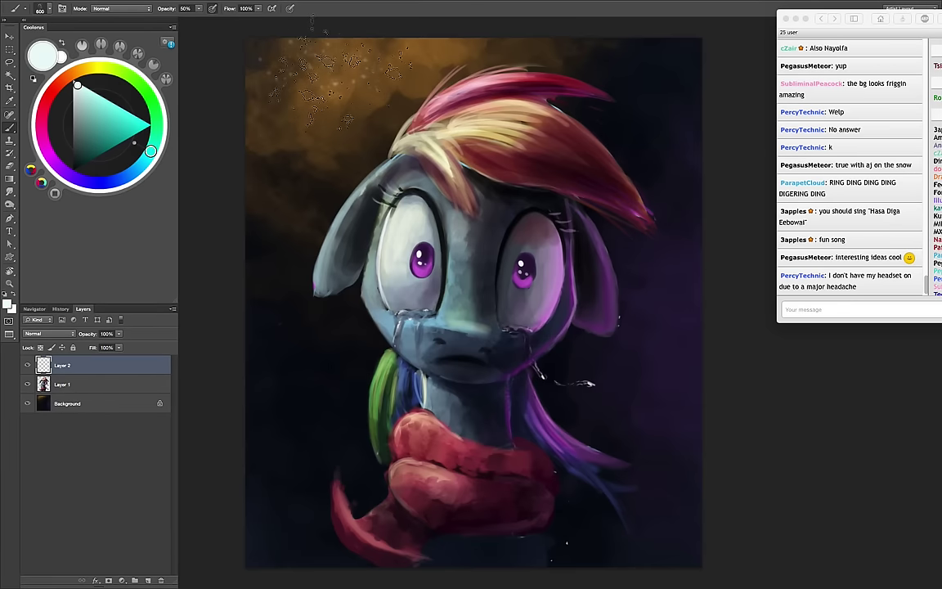
Scatter pale snow specks left of the face, lower-left, and right of the scarf and face
{"action": "left_click_drag", "start_coordinate": [347, 115], "coordinate": [295, 278]}
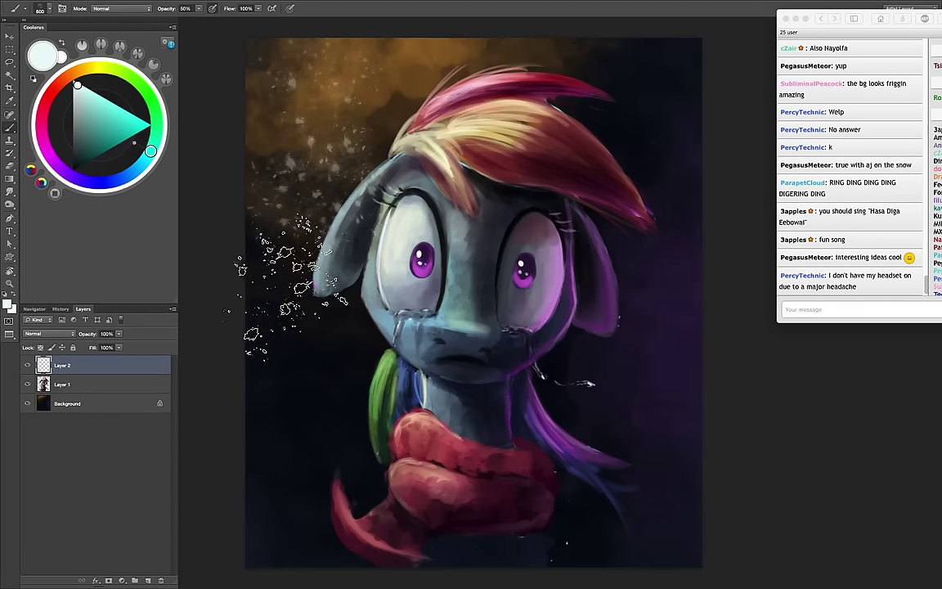
{"action": "key", "text": "bracketleft"}
{"action": "left_click_drag", "start_coordinate": [339, 376], "coordinate": [303, 491]}
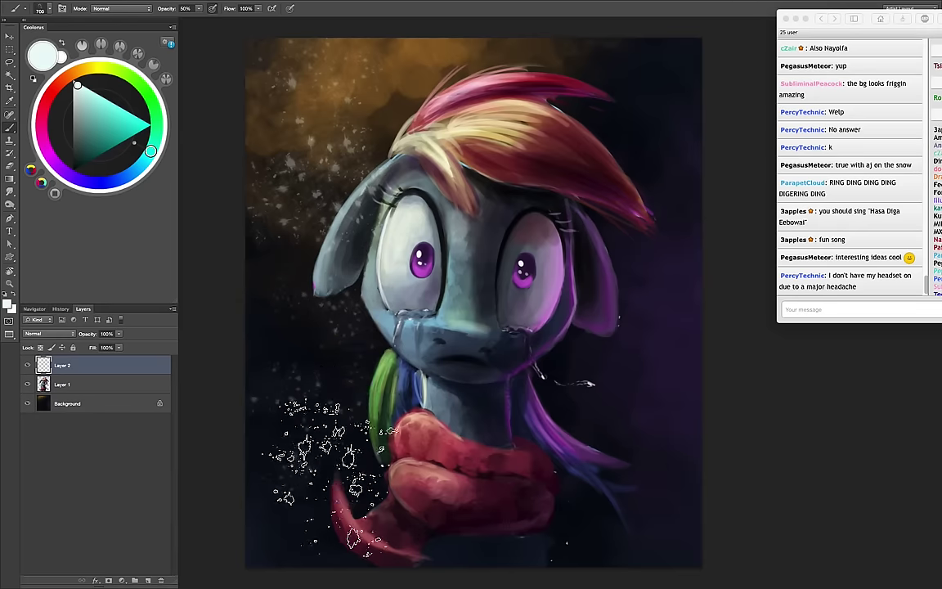
{"action": "mouse_move", "coordinate": [556, 491]}
{"action": "left_mouse_down"}
{"action": "mouse_move", "coordinate": [666, 260]}
{"action": "mouse_move", "coordinate": [401, 77]}
{"action": "left_mouse_up"}
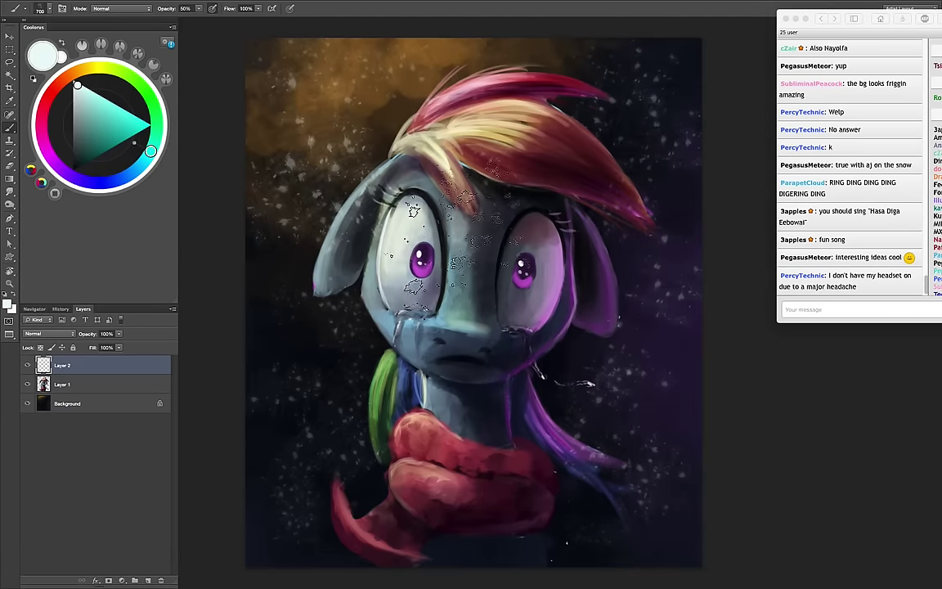
{"action": "mouse_move", "coordinate": [384, 81]}
{"action": "left_mouse_down"}
{"action": "mouse_move", "coordinate": [368, 417]}
{"action": "mouse_move", "coordinate": [663, 429]}
{"action": "mouse_move", "coordinate": [294, 73]}
{"action": "left_mouse_up"}
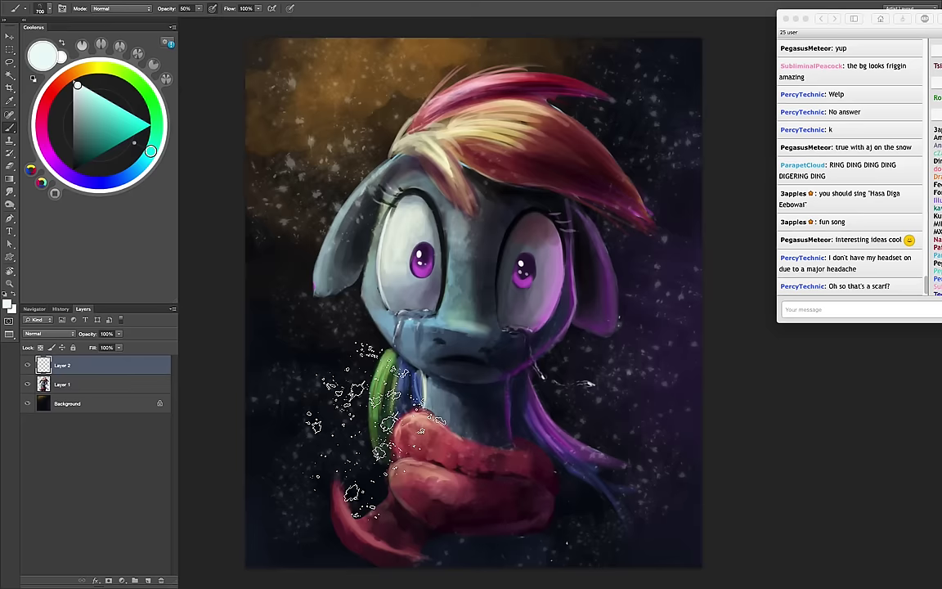
{"action": "key", "text": "bracketleft"}
{"action": "key", "text": "bracketleft"}
Switch to pure white at 100% opacity and add snow upper-left and right of the mane
{"action": "left_click", "coordinate": [72, 80]}
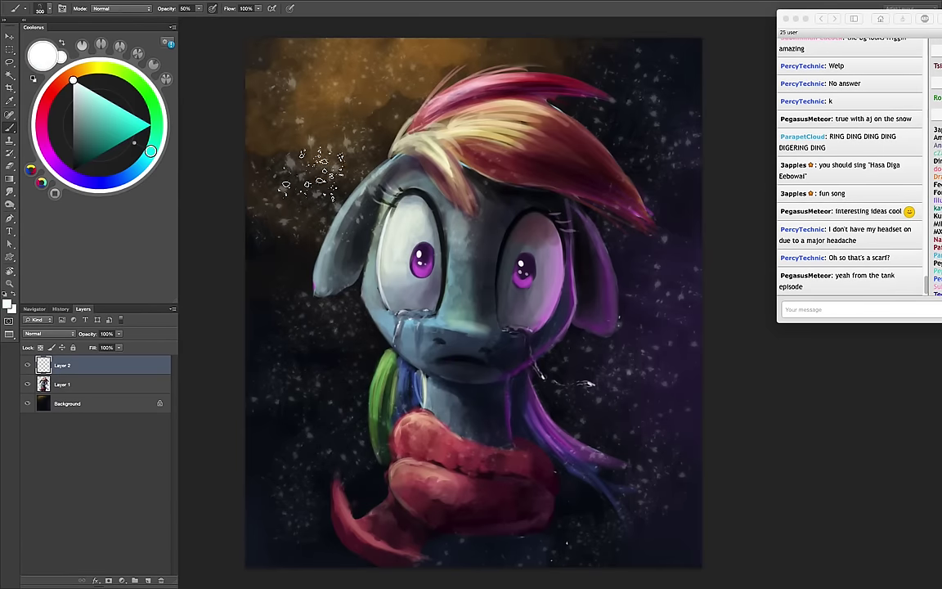
{"action": "key", "text": "0"}
{"action": "key", "text": "bracketleft"}
{"action": "key", "text": "bracketleft"}
{"action": "key", "text": "bracketleft"}
{"action": "mouse_move", "coordinate": [327, 162]}
{"action": "left_mouse_down"}
{"action": "mouse_move", "coordinate": [363, 106]}
{"action": "mouse_move", "coordinate": [273, 305]}
{"action": "left_mouse_up"}
{"action": "key", "text": "bracketright"}
{"action": "mouse_move", "coordinate": [629, 160]}
{"action": "left_mouse_down"}
{"action": "mouse_move", "coordinate": [564, 197]}
{"action": "mouse_move", "coordinate": [540, 123]}
{"action": "mouse_move", "coordinate": [572, 196]}
{"action": "mouse_move", "coordinate": [489, 172]}
{"action": "left_mouse_up"}
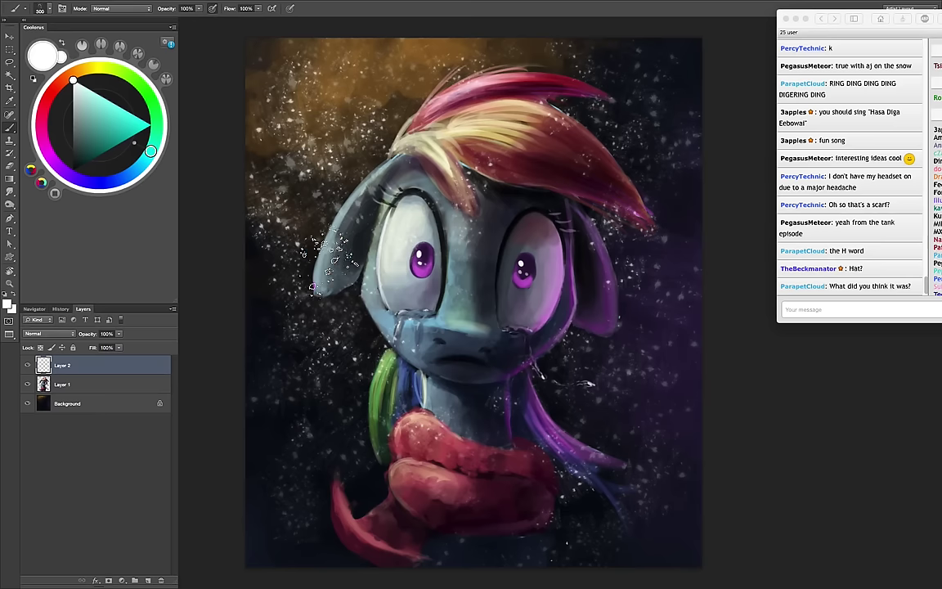
Add Layer 3 and enlarge the scatter brush to 400 px for denser snow
{"action": "left_click", "coordinate": [149, 580]}
{"action": "right_click", "coordinate": [572, 335]}
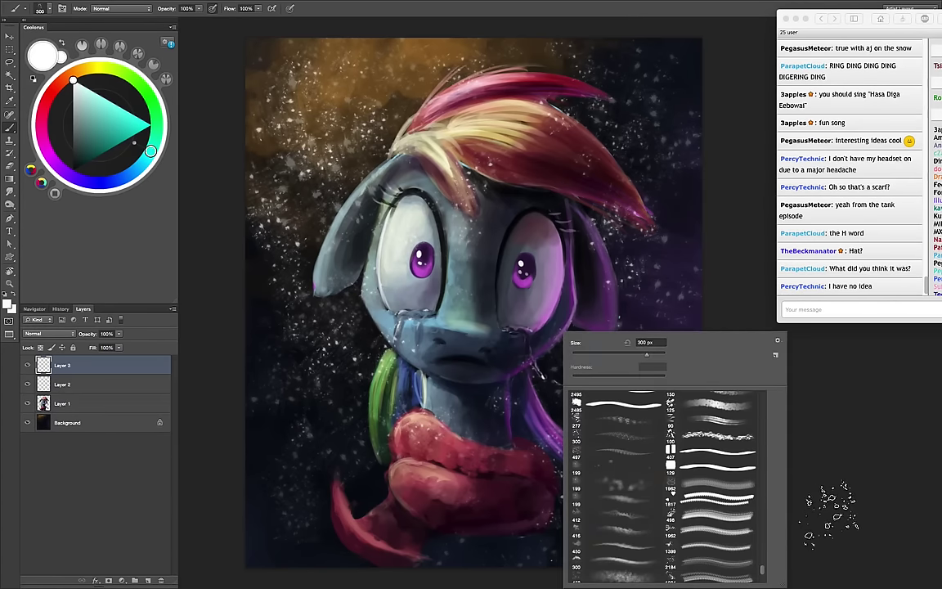
{"action": "key", "text": "Return"}
{"action": "key", "text": "bracketright"}
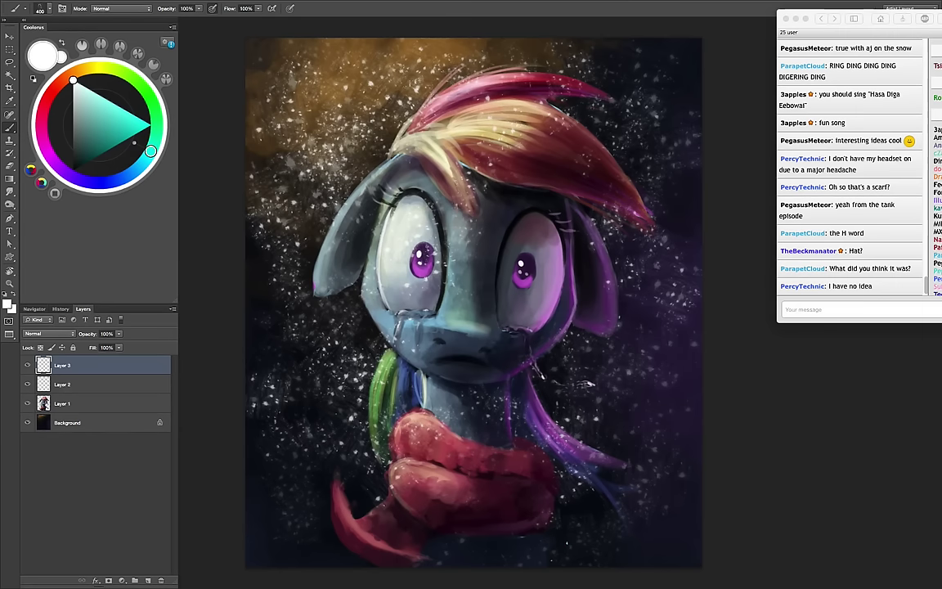
Apply Motion Blur with -50° angle and 68 px distance to the Layer 3 snow
{"action": "key", "text": "ctrl+alt+f"}
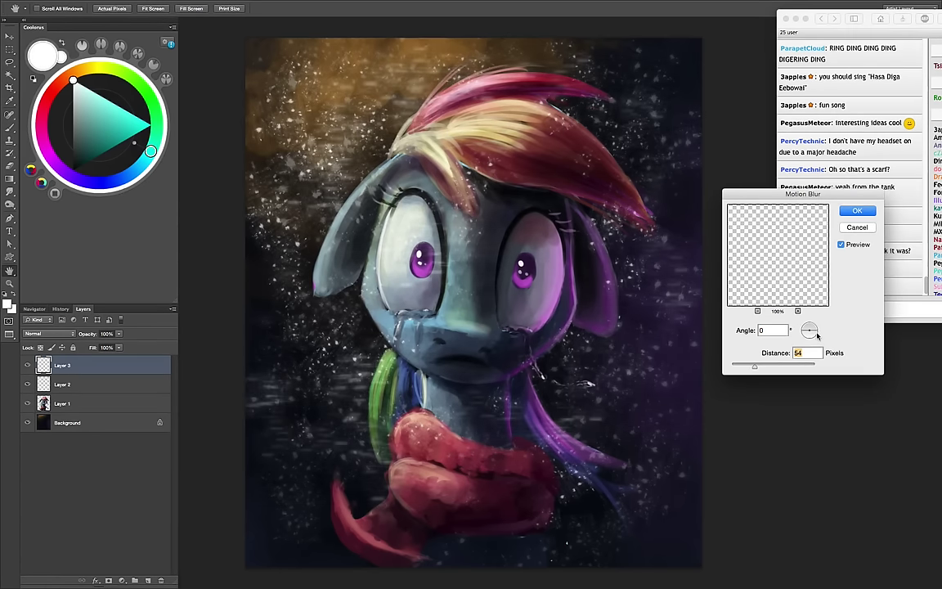
{"action": "left_click_drag", "start_coordinate": [814, 340], "coordinate": [815, 337]}
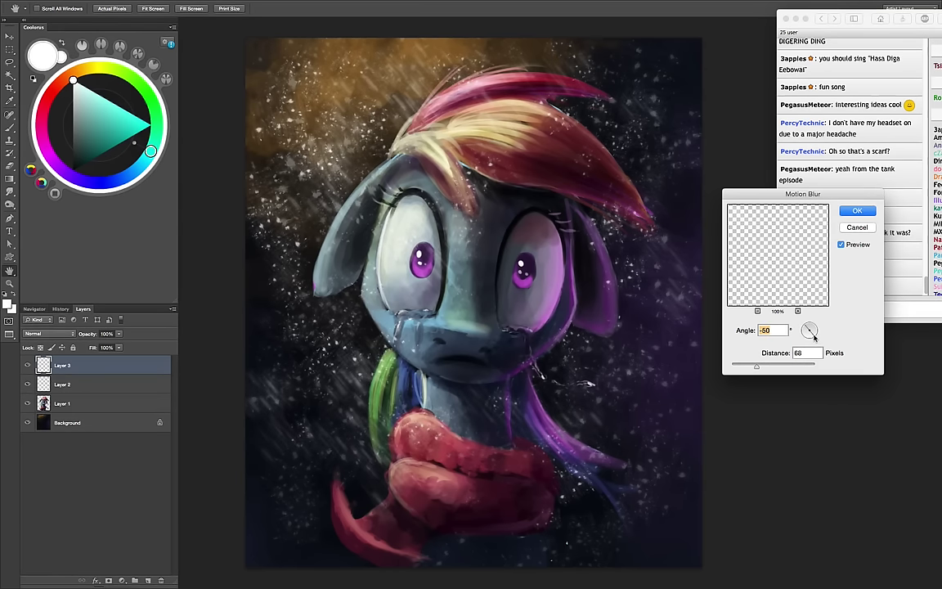
{"action": "left_click", "coordinate": [857, 211]}
Choose the speckled dot brush preset and enable Scattering in the Brush settings
{"action": "key", "text": "b"}
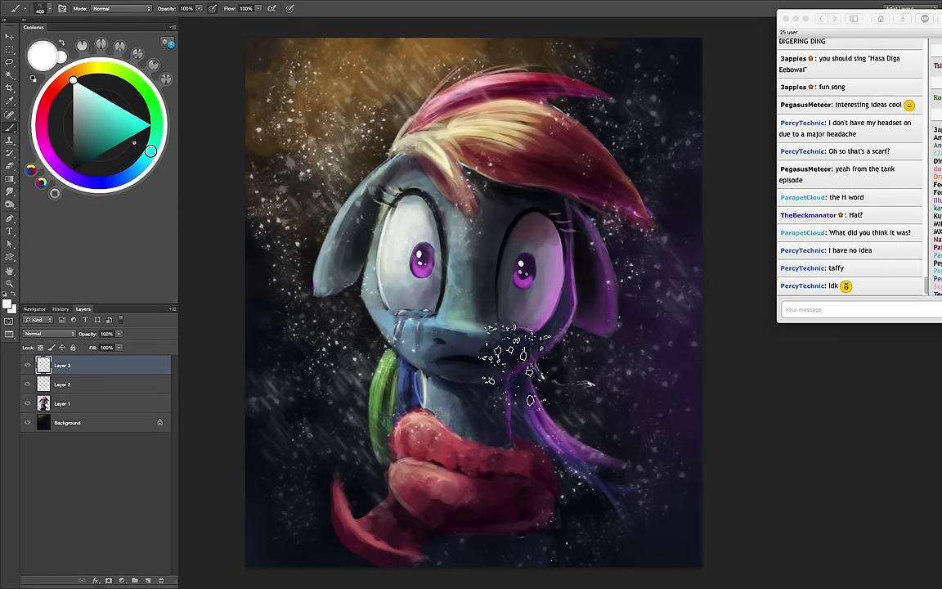
{"action": "right_click", "coordinate": [572, 335]}
{"action": "left_click_drag", "start_coordinate": [771, 563], "coordinate": [771, 497]}
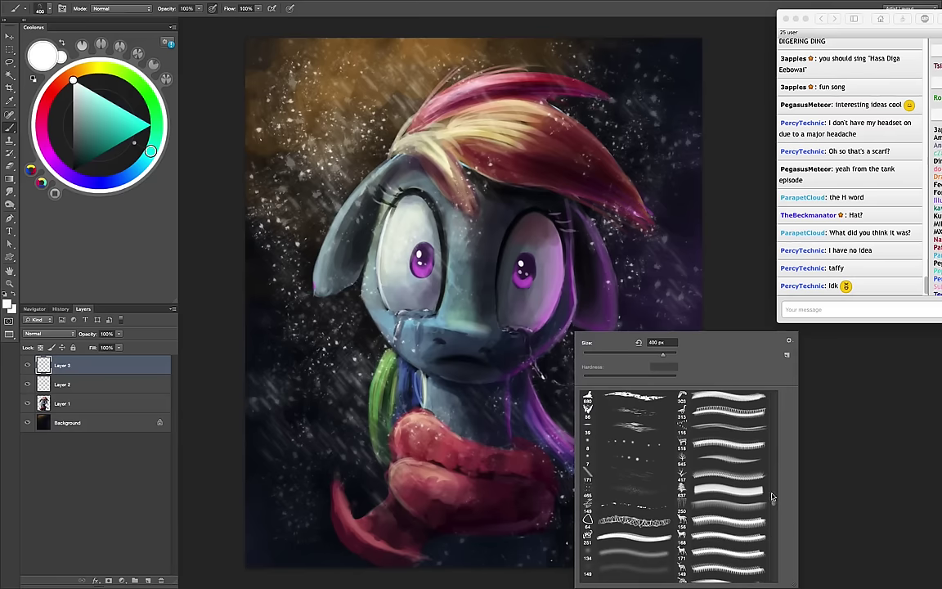
{"action": "double_click", "coordinate": [646, 459]}
{"action": "key", "text": "F5"}
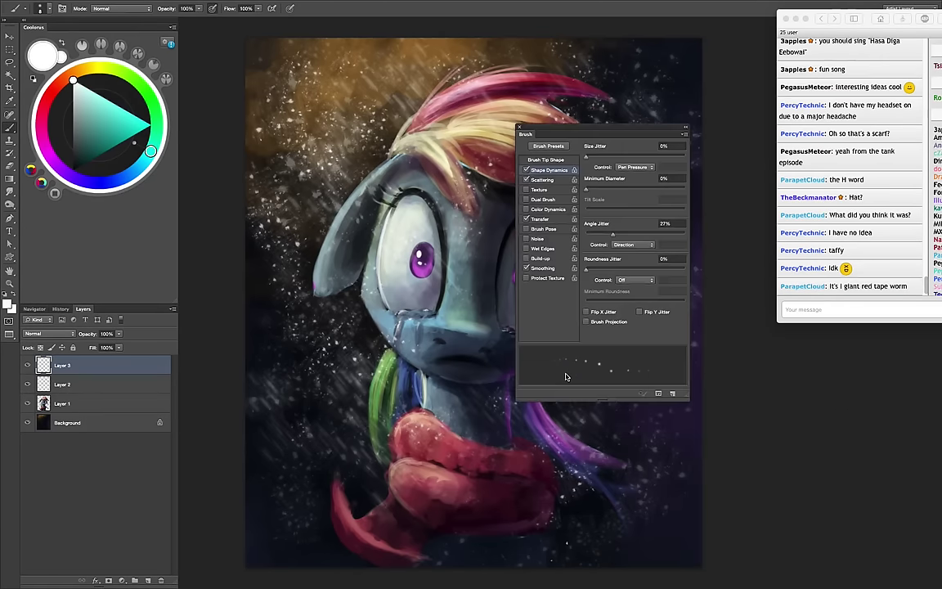
{"action": "left_click", "coordinate": [545, 180]}
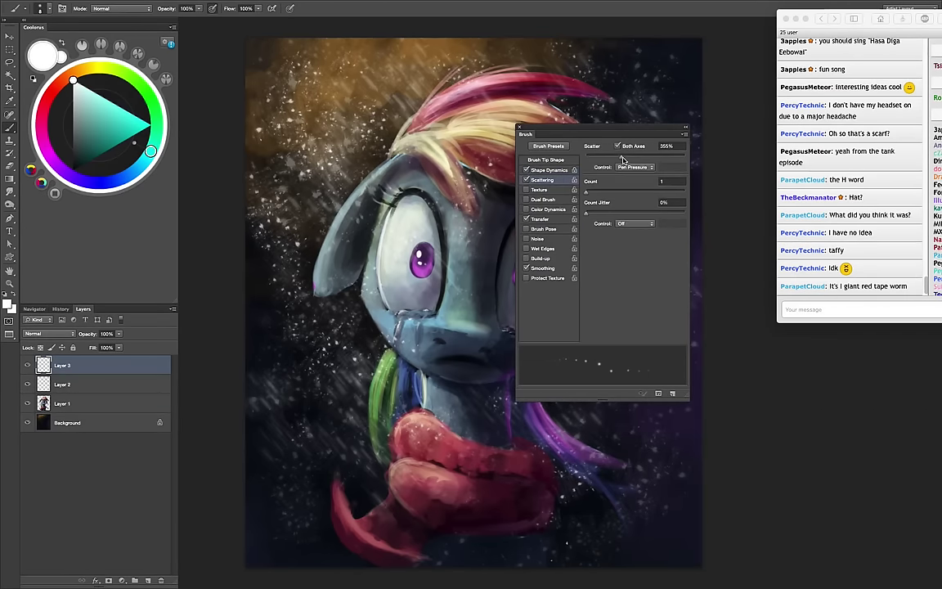
{"action": "left_click", "coordinate": [519, 129]}
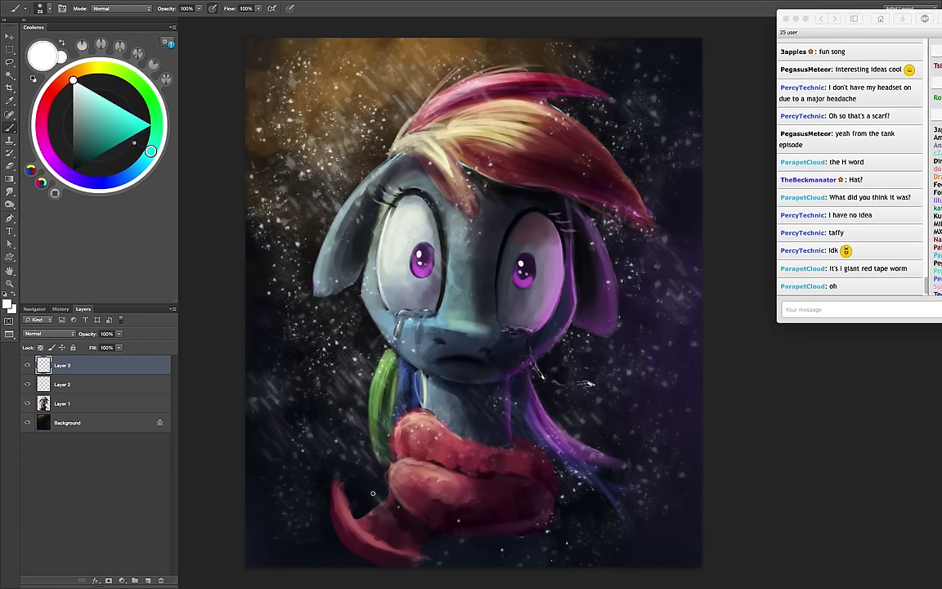
{"action": "left_click", "coordinate": [108, 402]}
{"action": "key", "text": "e"}
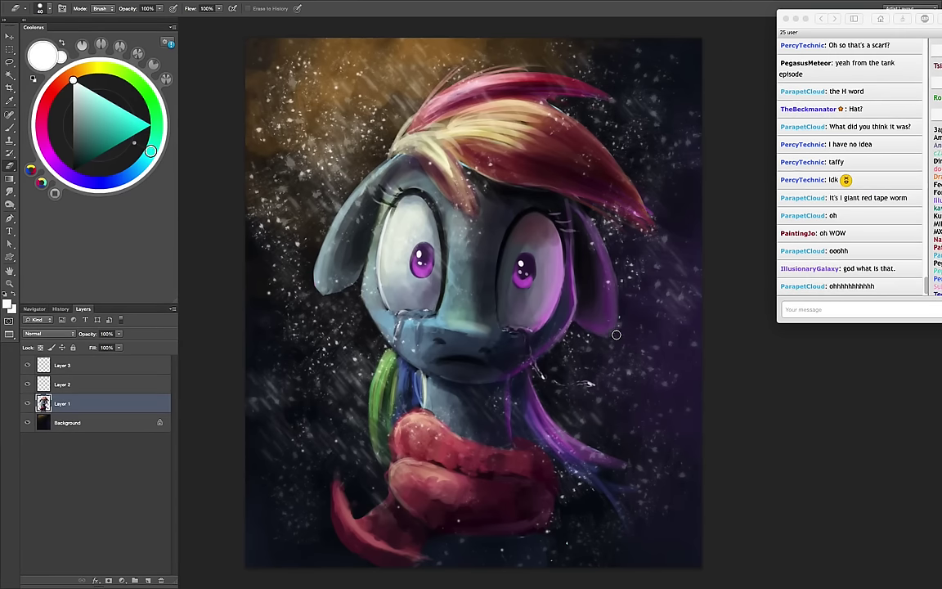
Return to the Brush tool with the top snow layer, Layer 3, active
{"action": "key", "text": "b"}
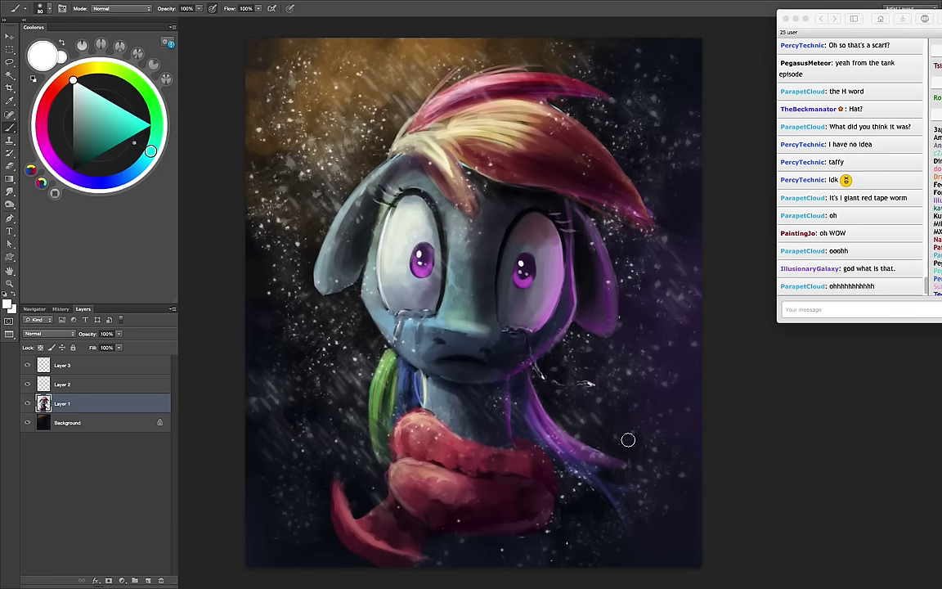
{"action": "left_click", "coordinate": [90, 383]}
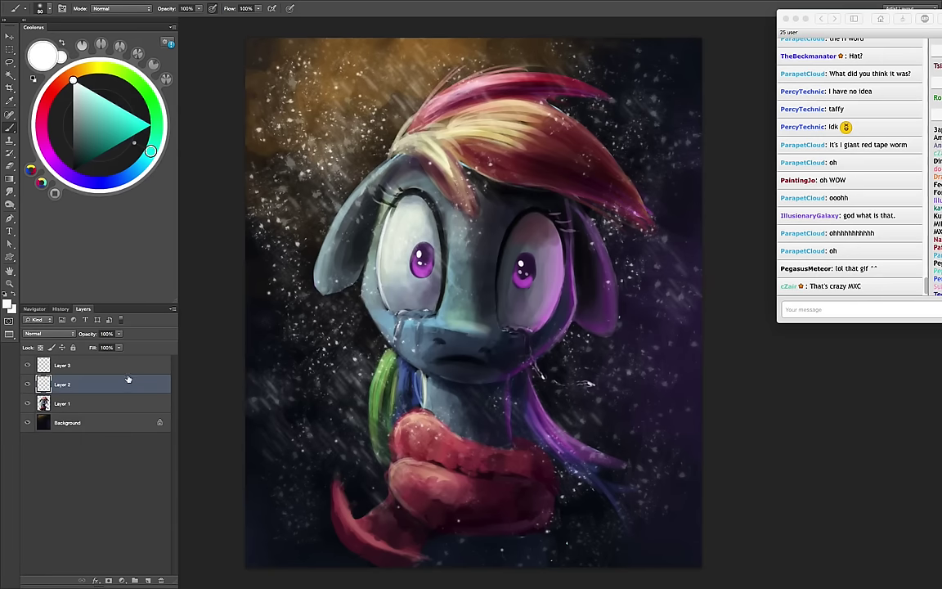
{"action": "key", "text": "alt+bracketright"}
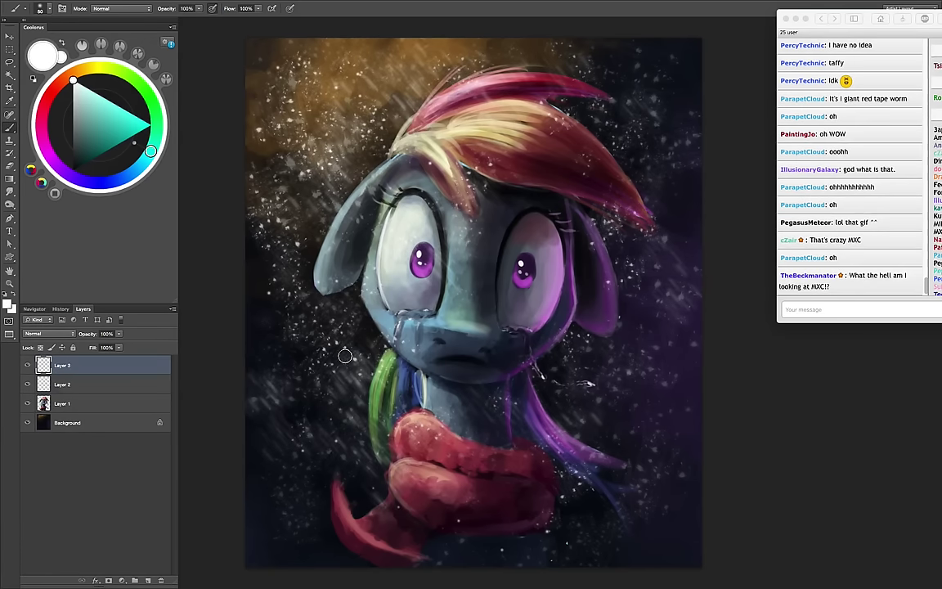
Load the star sparkle brush preset with a near-white bluish paint colour
{"action": "right_click", "coordinate": [533, 335]}
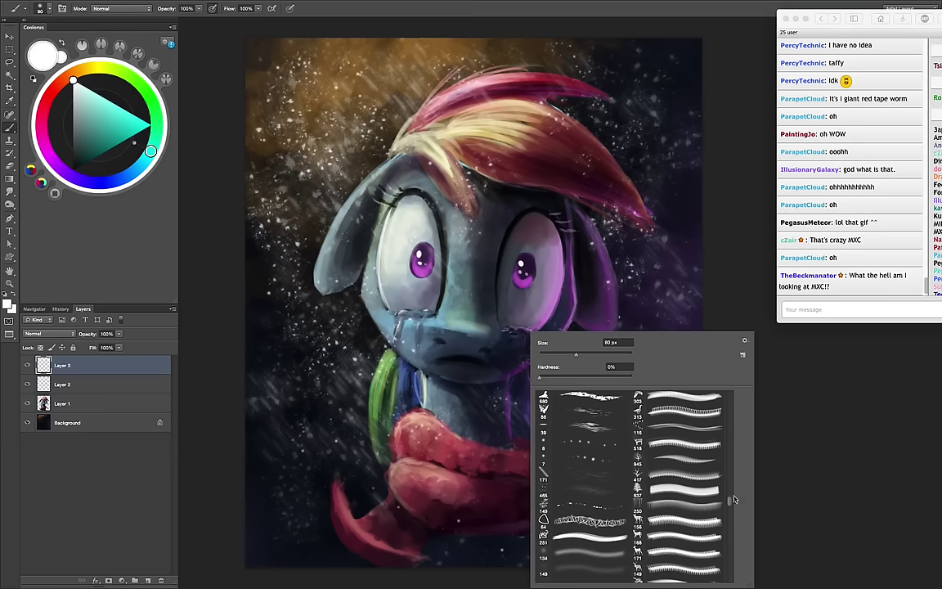
{"action": "scroll", "coordinate": [731, 497], "scroll_direction": "up", "scroll_amount": 2}
{"action": "scroll", "coordinate": [731, 497], "scroll_direction": "up", "scroll_amount": 2}
{"action": "scroll", "coordinate": [731, 496], "scroll_direction": "up", "scroll_amount": 2}
{"action": "scroll", "coordinate": [729, 495], "scroll_direction": "up", "scroll_amount": 2}
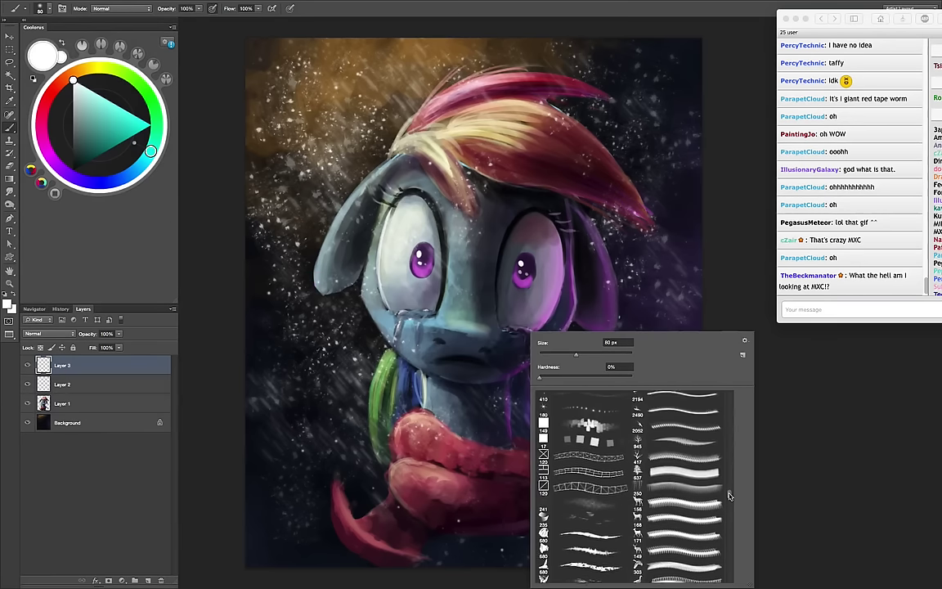
{"action": "scroll", "coordinate": [727, 490], "scroll_direction": "up", "scroll_amount": 2}
{"action": "double_click", "coordinate": [607, 522]}
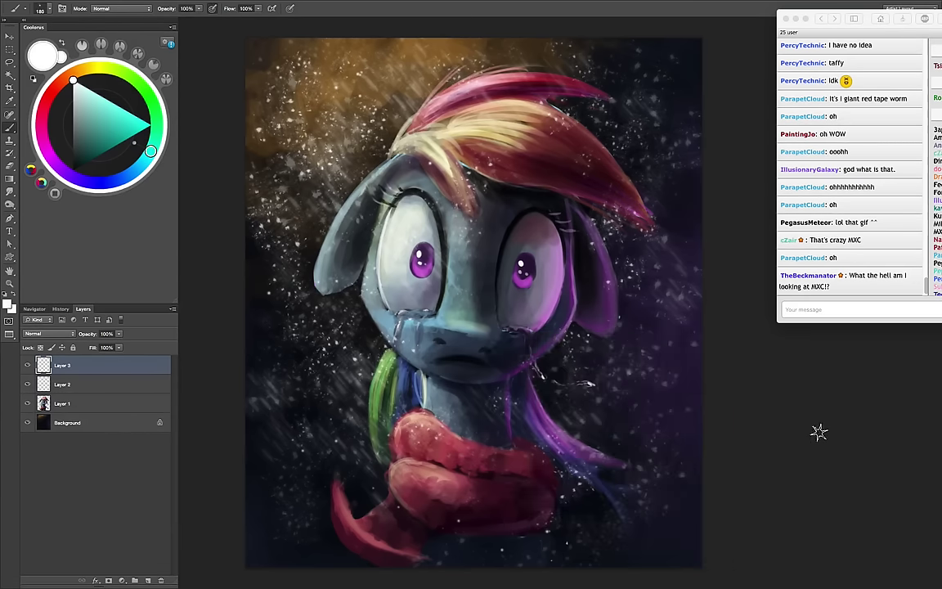
{"action": "left_click", "coordinate": [615, 396], "text": "ctrl+alt+super"}
{"action": "left_click_drag", "start_coordinate": [638, 425], "coordinate": [644, 419]}
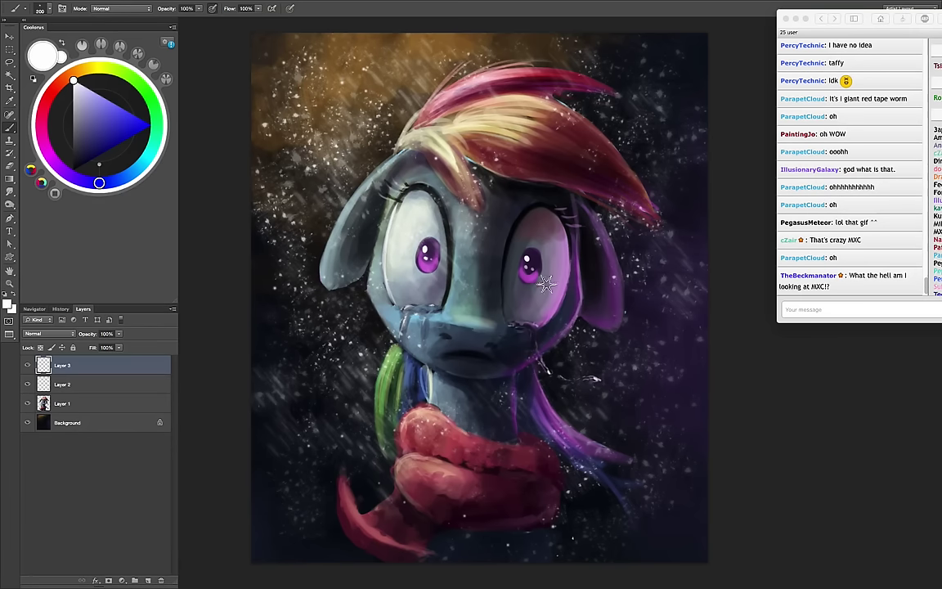
{"action": "key", "text": "F5"}
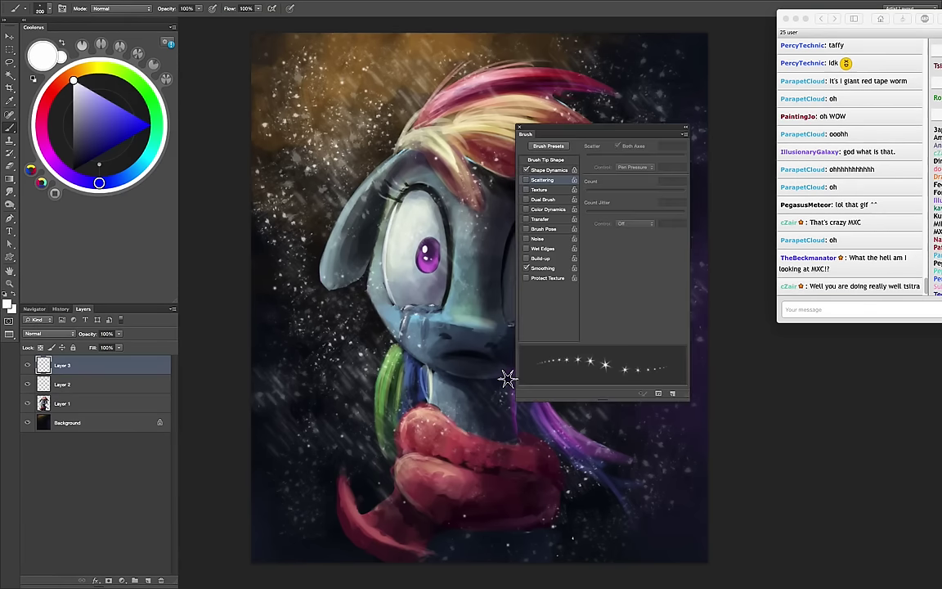
{"action": "key", "text": "F5"}
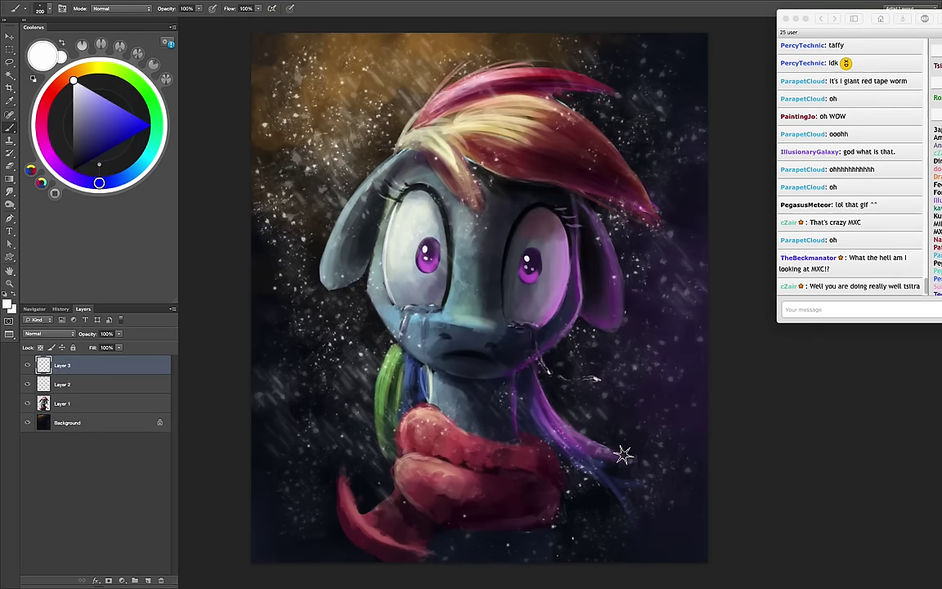
Stamp star sparkles right of the mane and on the cheek tear
{"action": "left_click", "coordinate": [597, 378]}
{"action": "key", "text": "ctrl+z"}
{"action": "left_click", "coordinate": [598, 381]}
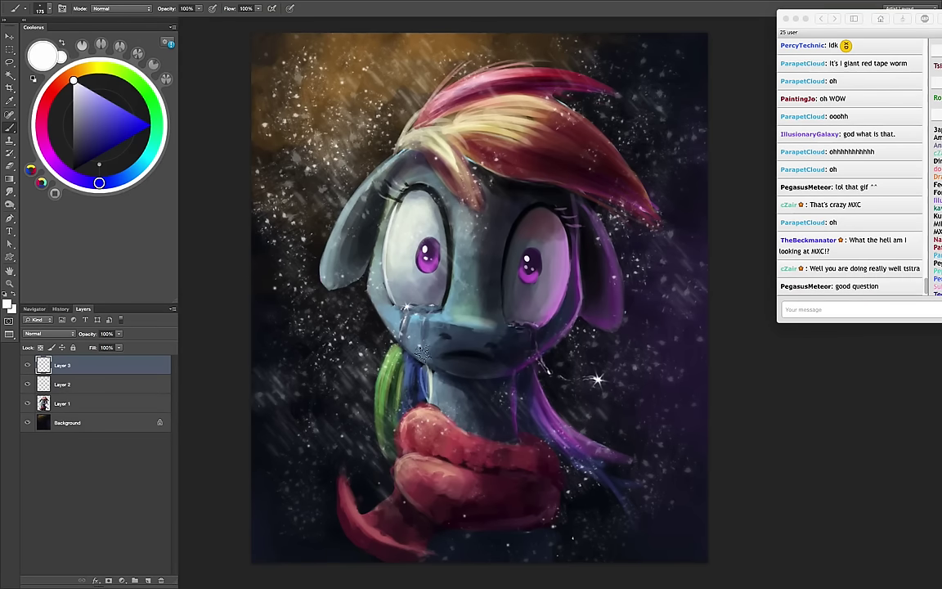
{"action": "left_click", "coordinate": [400, 332]}
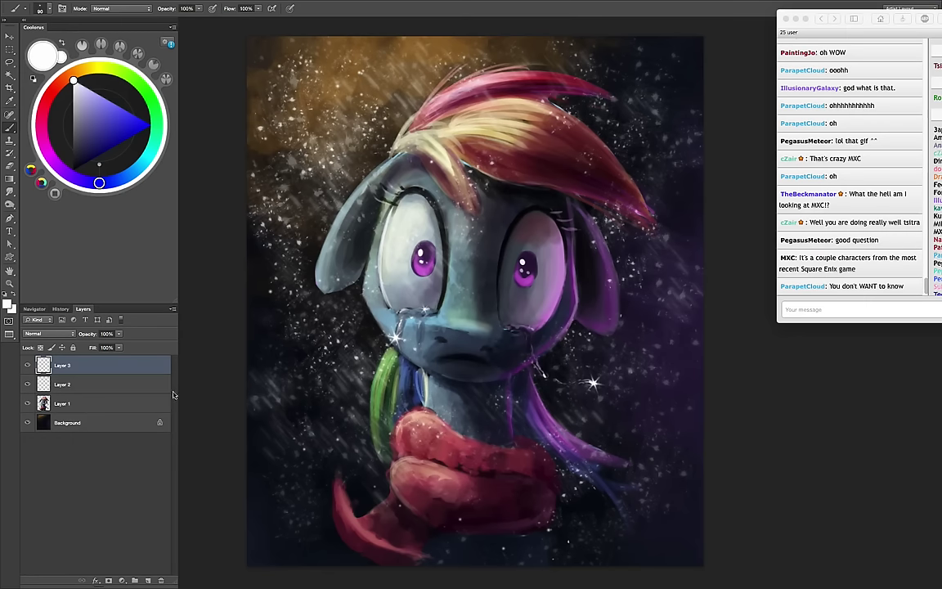
Choose a small round Smudge brush with Shape Dynamics tapering enabled
{"action": "left_click", "coordinate": [17, 190]}
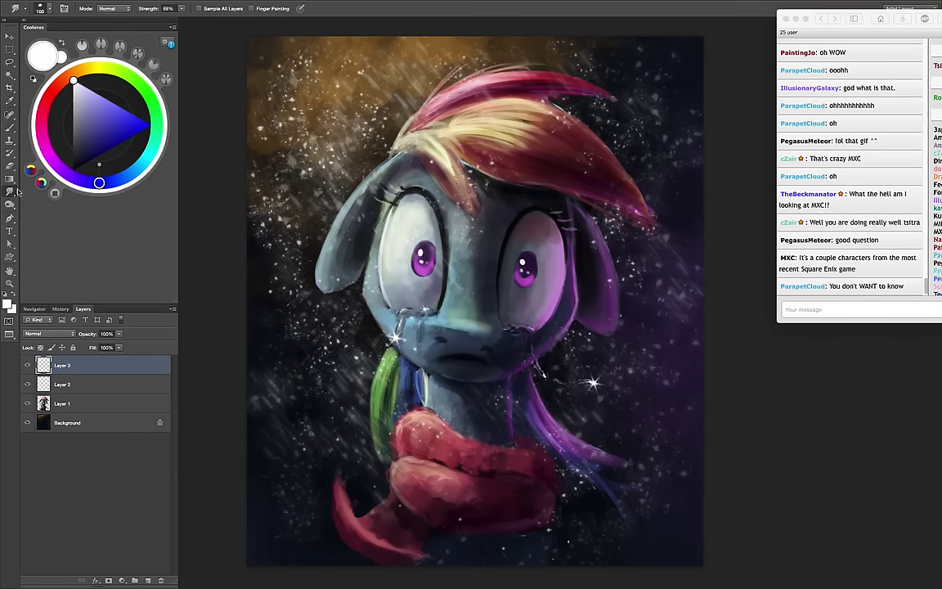
{"action": "right_click", "coordinate": [545, 333]}
{"action": "scroll", "coordinate": [695, 474], "scroll_direction": "down", "scroll_amount": 2}
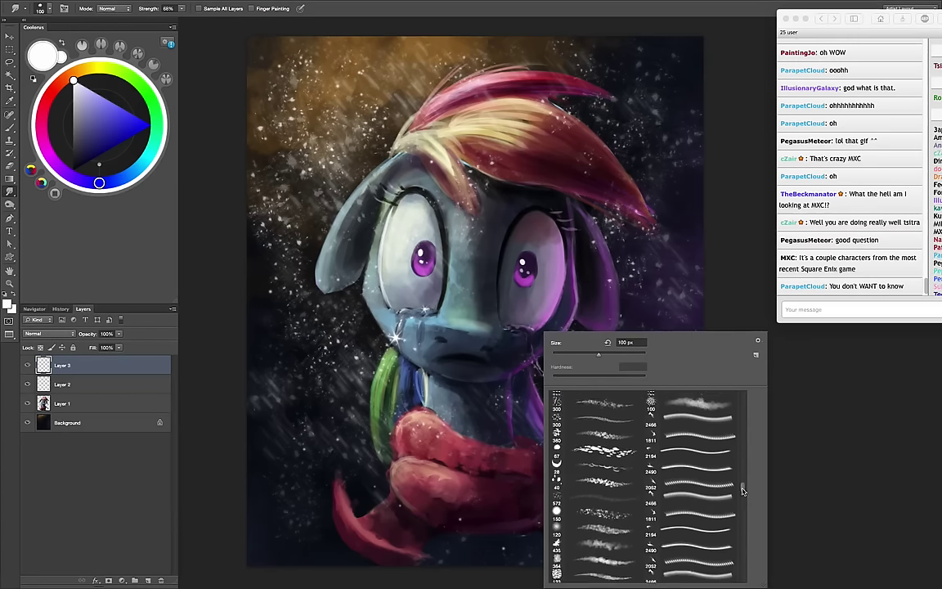
{"action": "left_click_drag", "start_coordinate": [742, 488], "coordinate": [742, 420]}
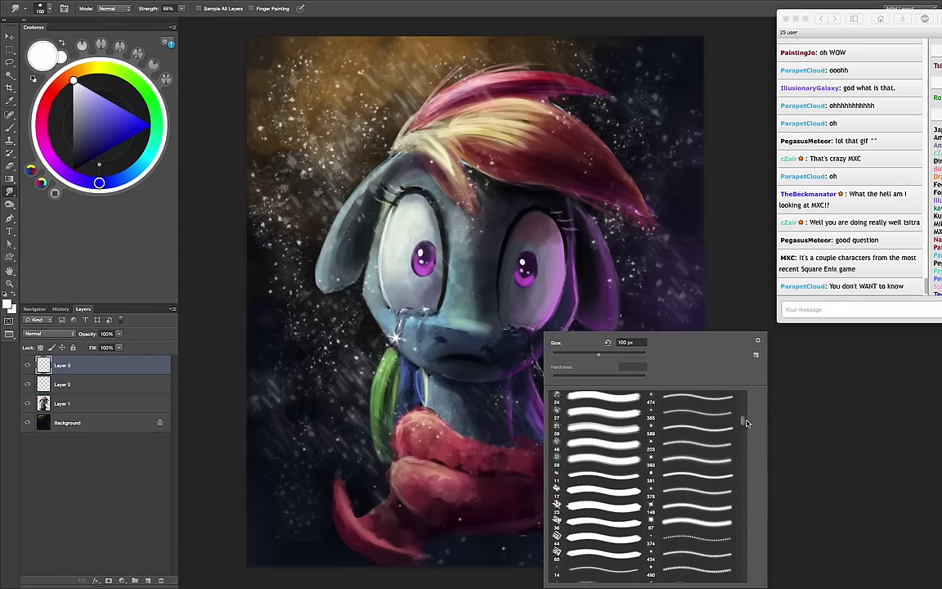
{"action": "double_click", "coordinate": [613, 497]}
{"action": "key", "text": "F5"}
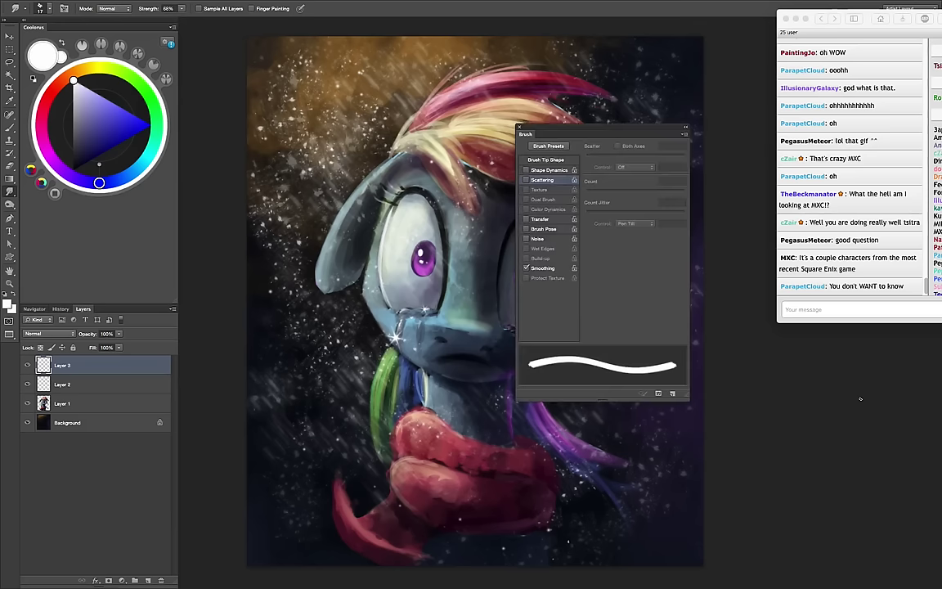
{"action": "key", "text": "F5"}
{"action": "key", "text": "F5"}
{"action": "left_click", "coordinate": [526, 170]}
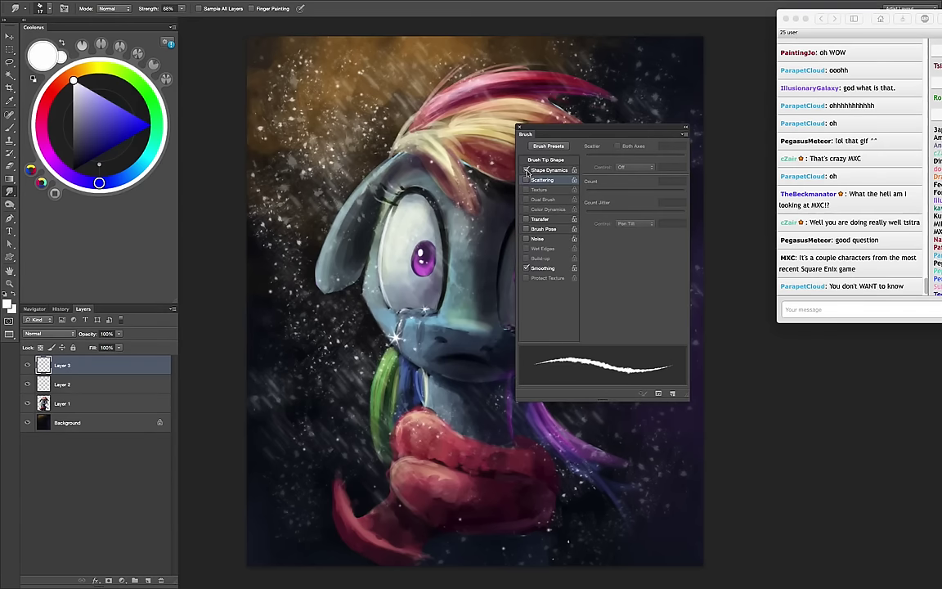
{"action": "left_click", "coordinate": [520, 129]}
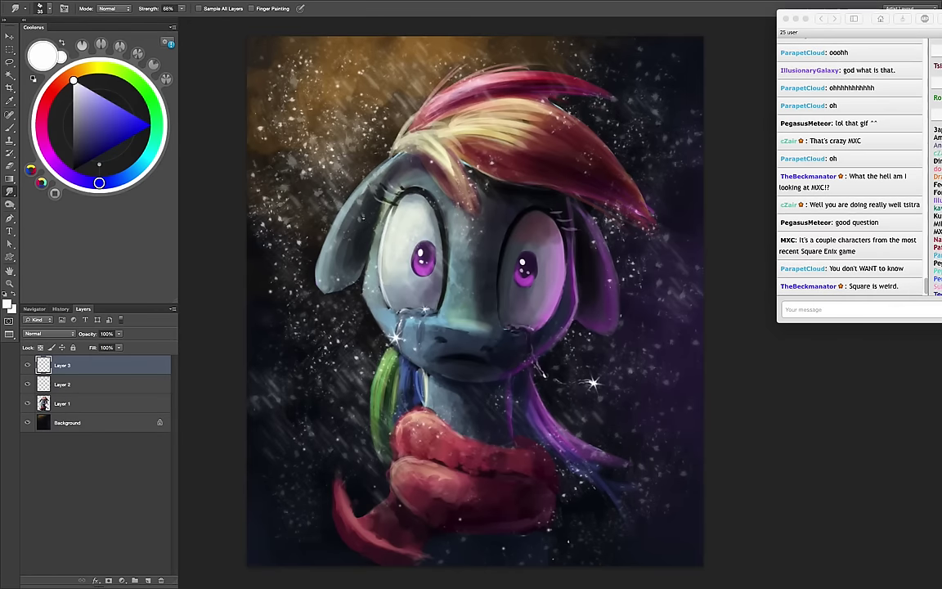
On Layer 1, raise smudge strength to 75% and enlarge the brush to 45
{"action": "left_click", "coordinate": [124, 401]}
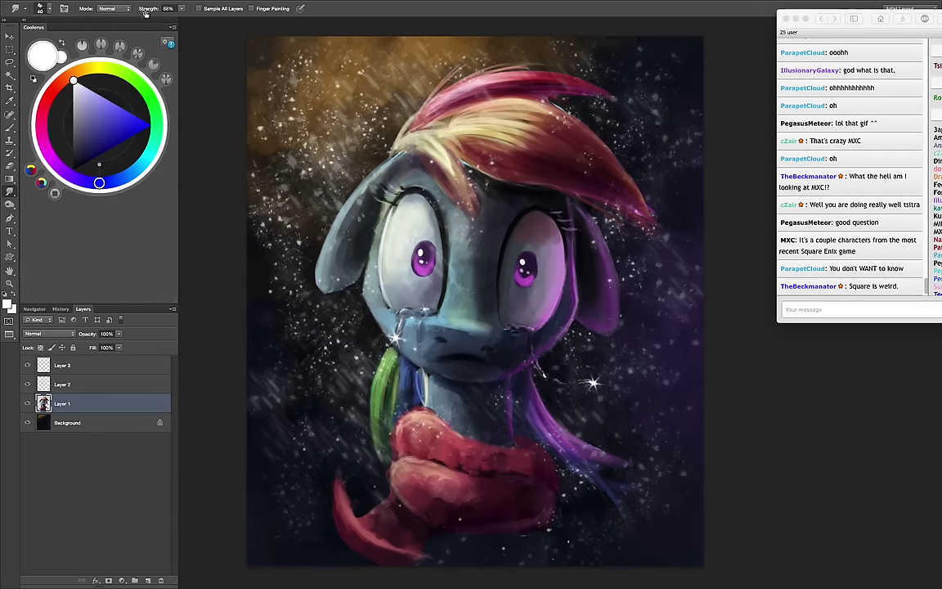
{"action": "left_click_drag", "start_coordinate": [146, 11], "coordinate": [160, 10]}
{"action": "key", "text": "bracketright"}
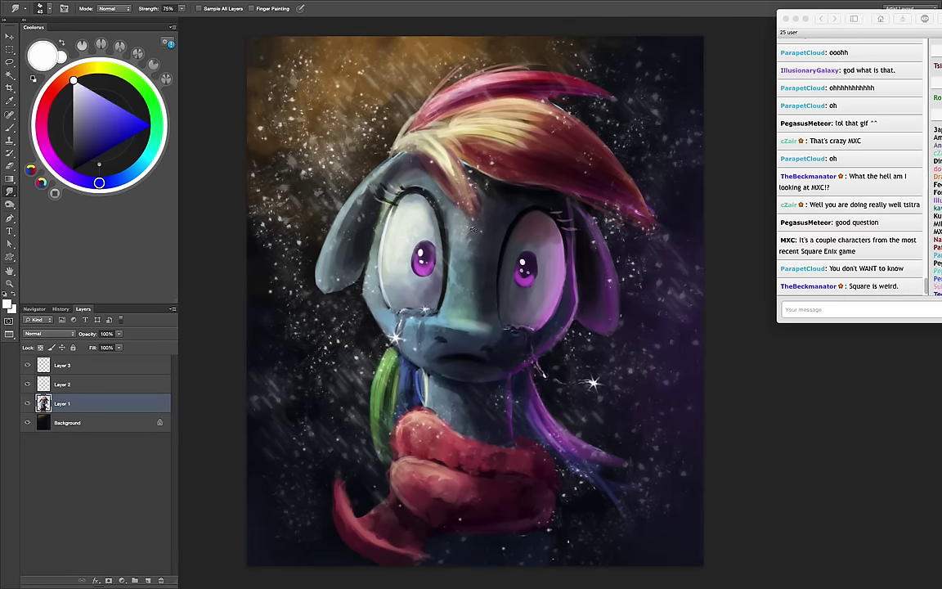
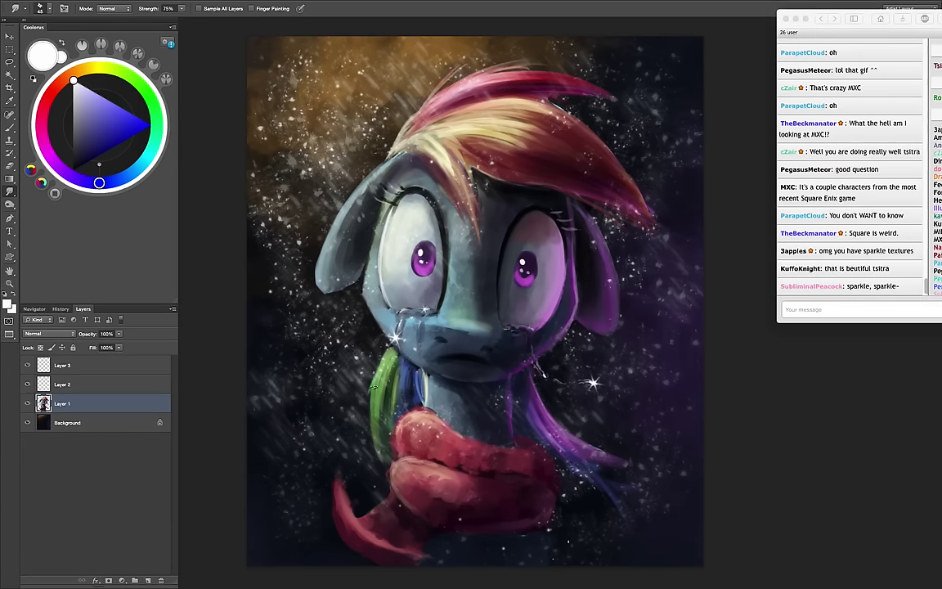
Smudge the green mane strand below the face downward to blend it
{"action": "left_click_drag", "start_coordinate": [373, 386], "coordinate": [376, 392]}
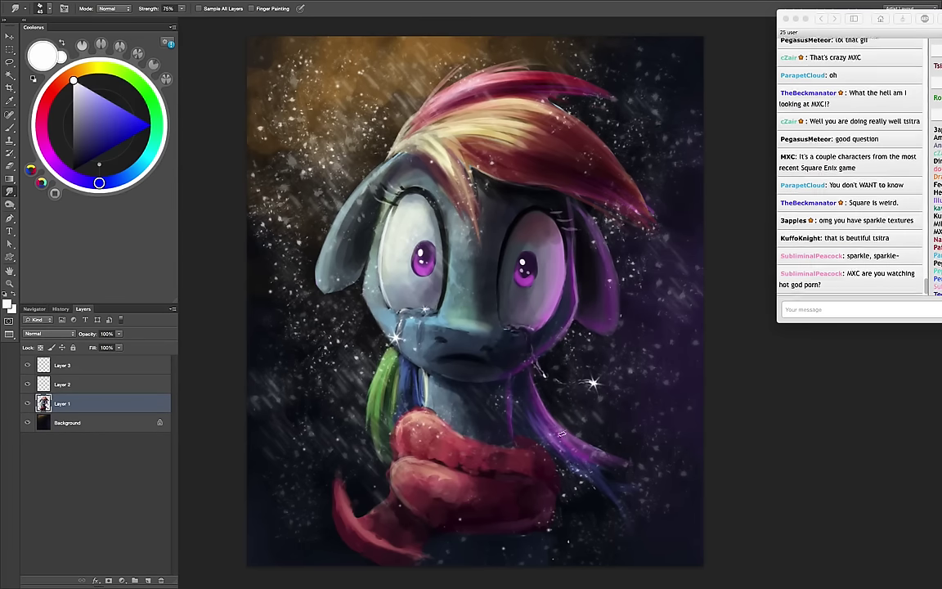
{"action": "left_click_drag", "start_coordinate": [594, 434], "coordinate": [591, 432]}
{"action": "key", "text": "b"}
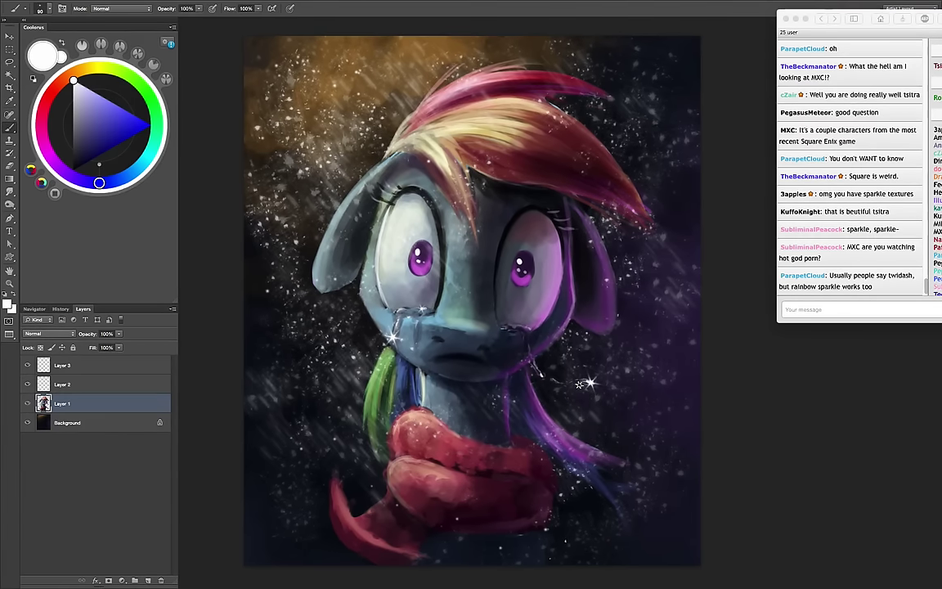
{"action": "right_click", "coordinate": [586, 331]}
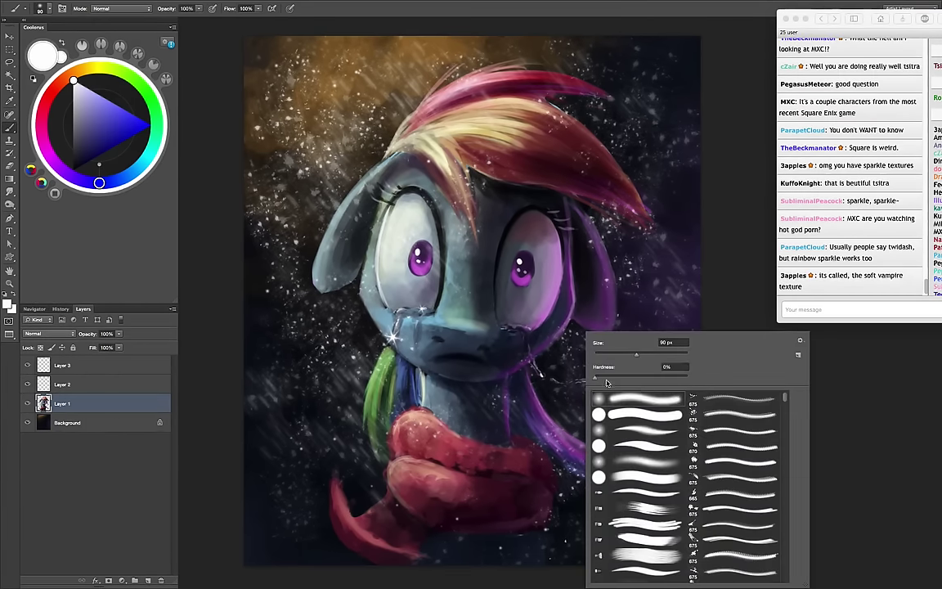
{"action": "key", "text": "Escape"}
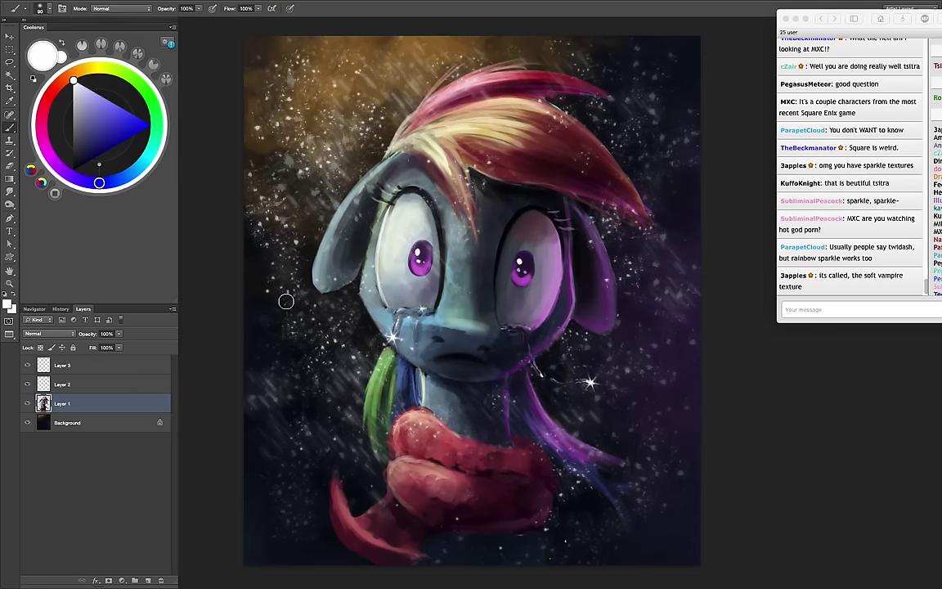
Paint white into the pony's left eye to brighten it
{"action": "right_click", "coordinate": [372, 332]}
{"action": "scroll", "coordinate": [565, 436], "scroll_direction": "down", "scroll_amount": 3}
{"action": "scroll", "coordinate": [540, 441], "scroll_direction": "down", "scroll_amount": 3}
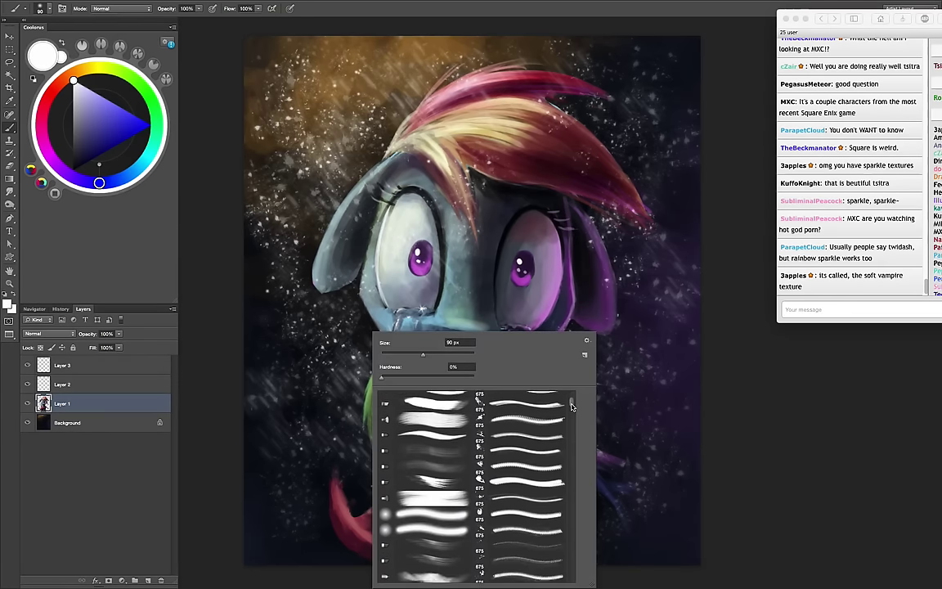
{"action": "scroll", "coordinate": [515, 446], "scroll_direction": "down", "scroll_amount": 3}
{"action": "scroll", "coordinate": [490, 450], "scroll_direction": "down", "scroll_amount": 3}
{"action": "key", "text": "Escape"}
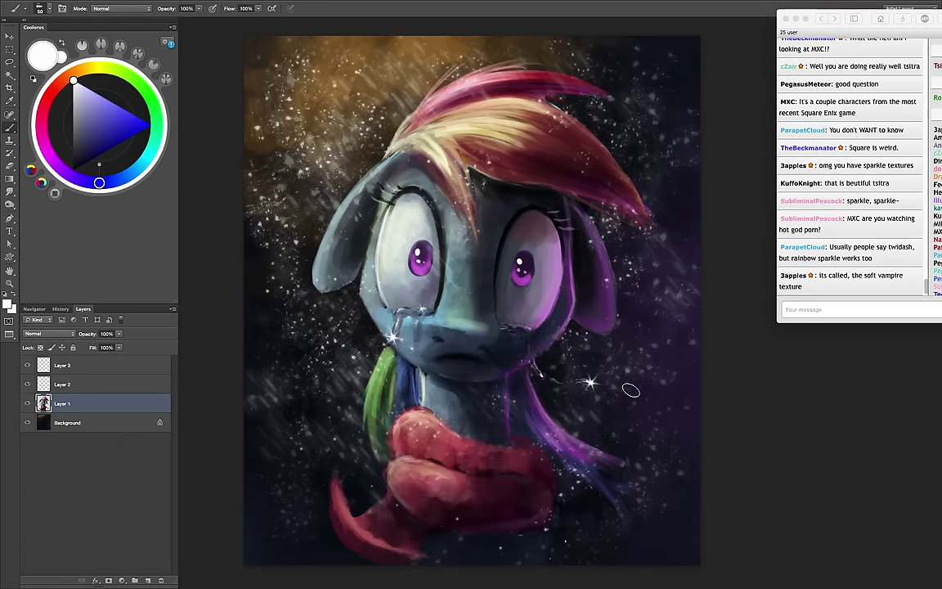
{"action": "left_click_drag", "start_coordinate": [403, 238], "coordinate": [399, 282]}
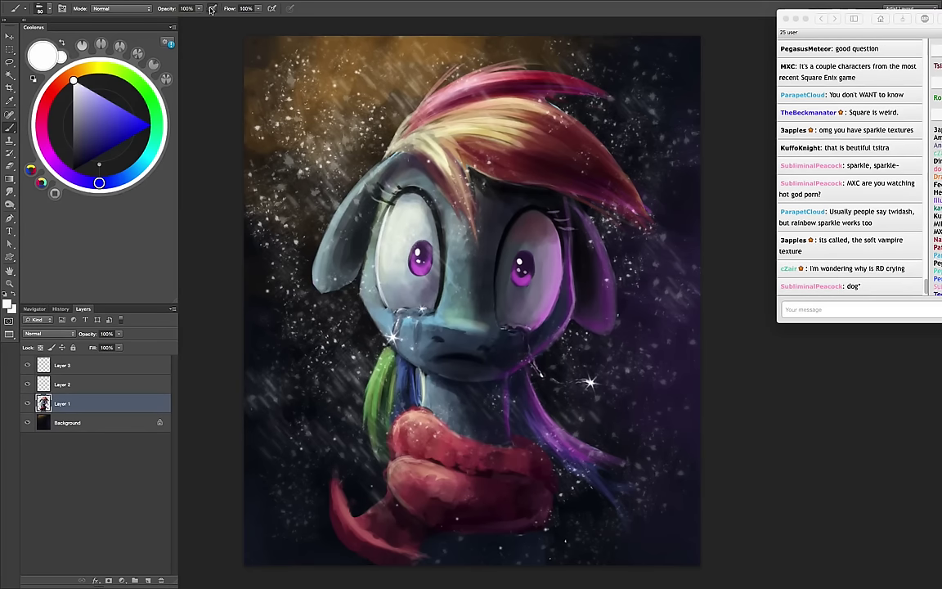
Enlarge the brush to 125 px and pick a purple paint colour
{"action": "key", "text": "bracketright"}
{"action": "key", "text": "bracketright"}
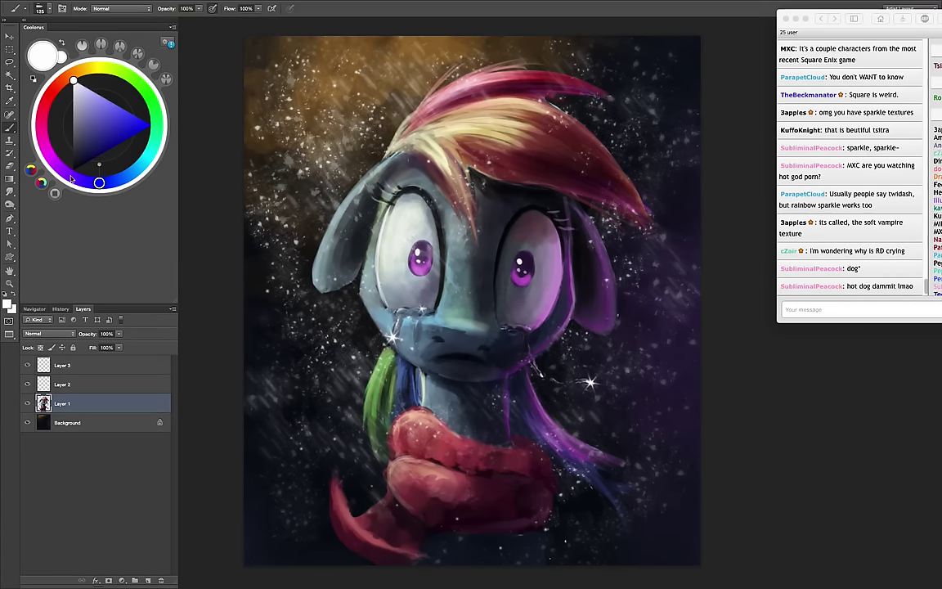
{"action": "left_click", "coordinate": [71, 177]}
{"action": "left_click", "coordinate": [121, 9]}
Set the paint colour to purple and lower brush opacity to 60%
{"action": "left_click", "coordinate": [106, 7]}
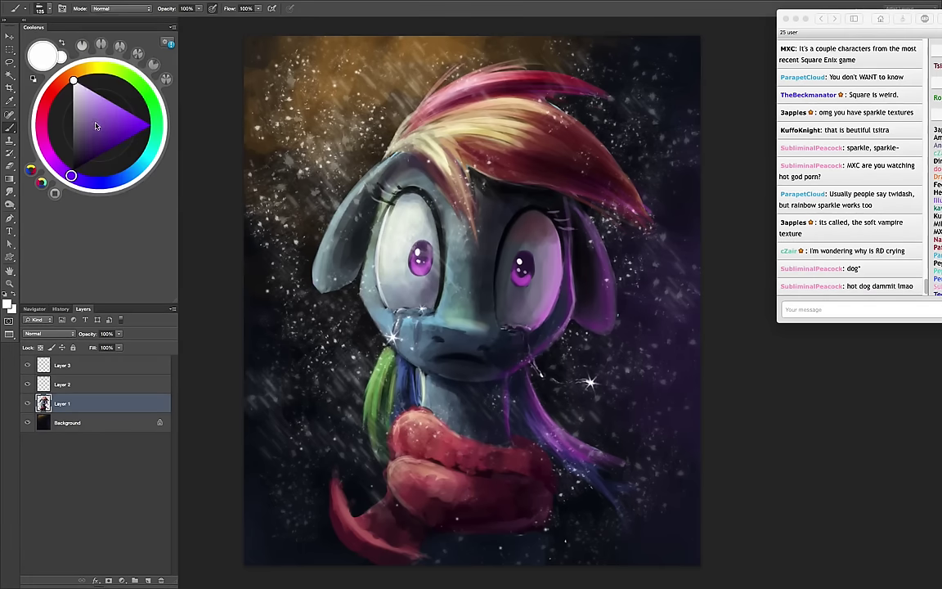
{"action": "left_click_drag", "start_coordinate": [96, 126], "coordinate": [97, 115]}
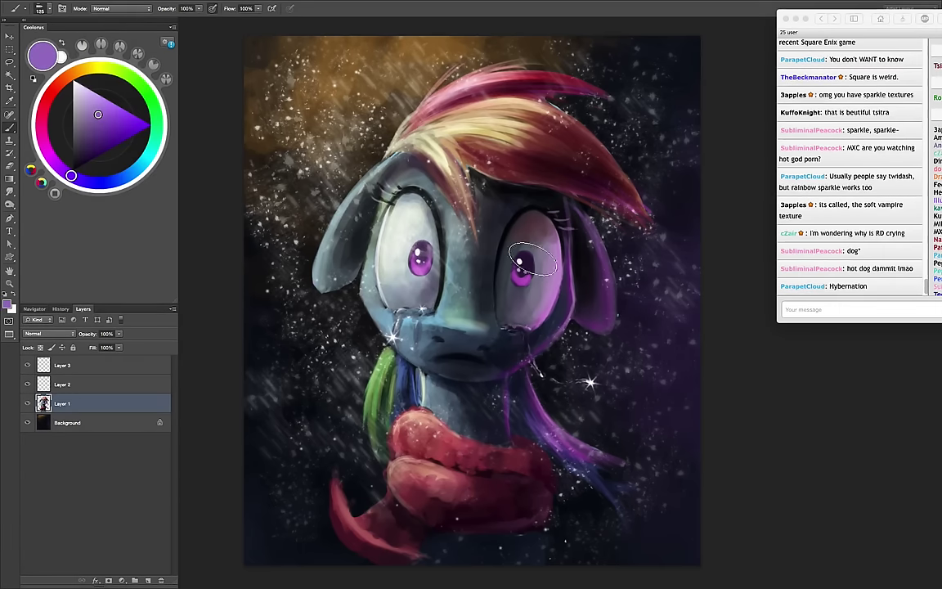
{"action": "key", "text": "6"}
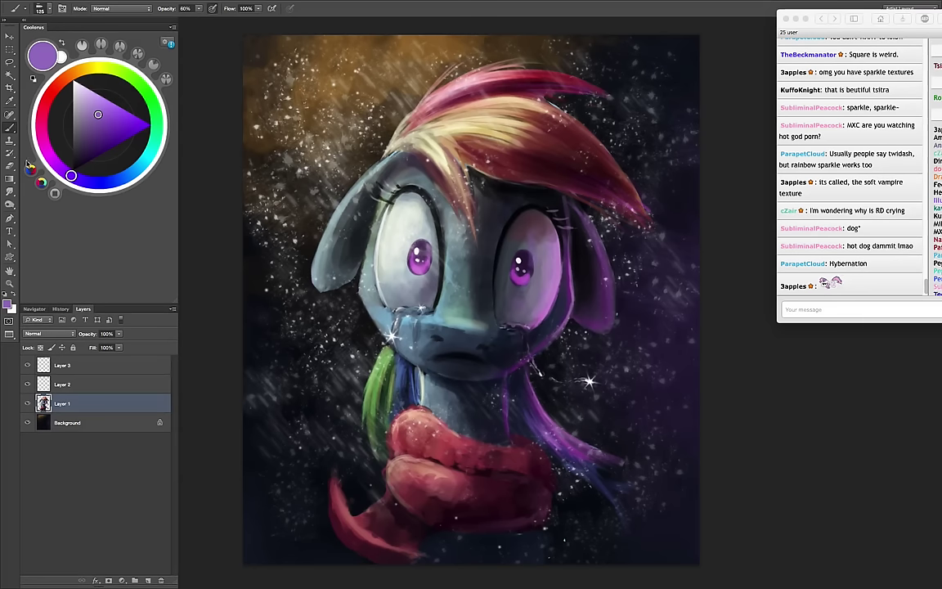
Load a soft round brush with 0% hardness
{"action": "left_click", "coordinate": [10, 190]}
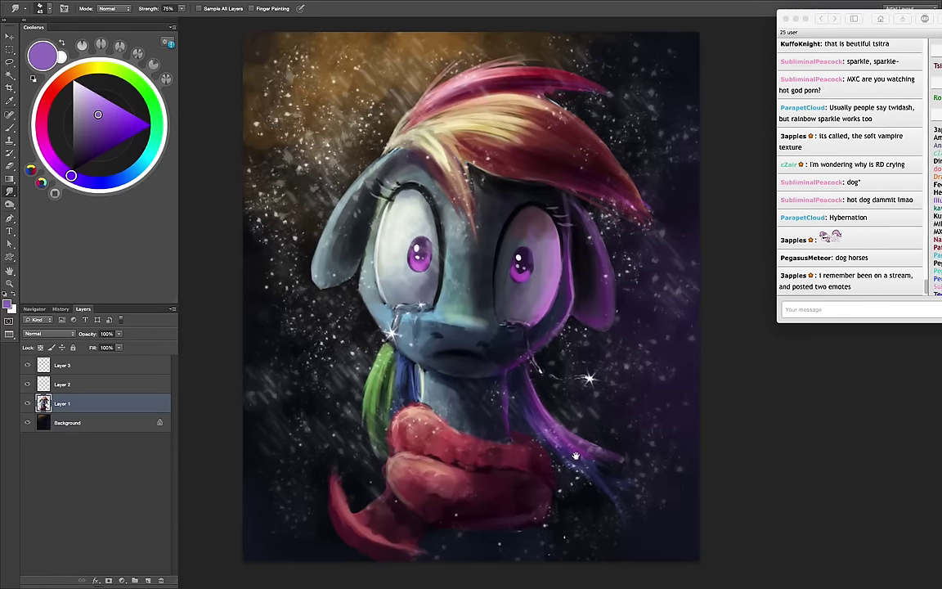
{"action": "key", "text": "b"}
{"action": "right_click", "coordinate": [551, 369]}
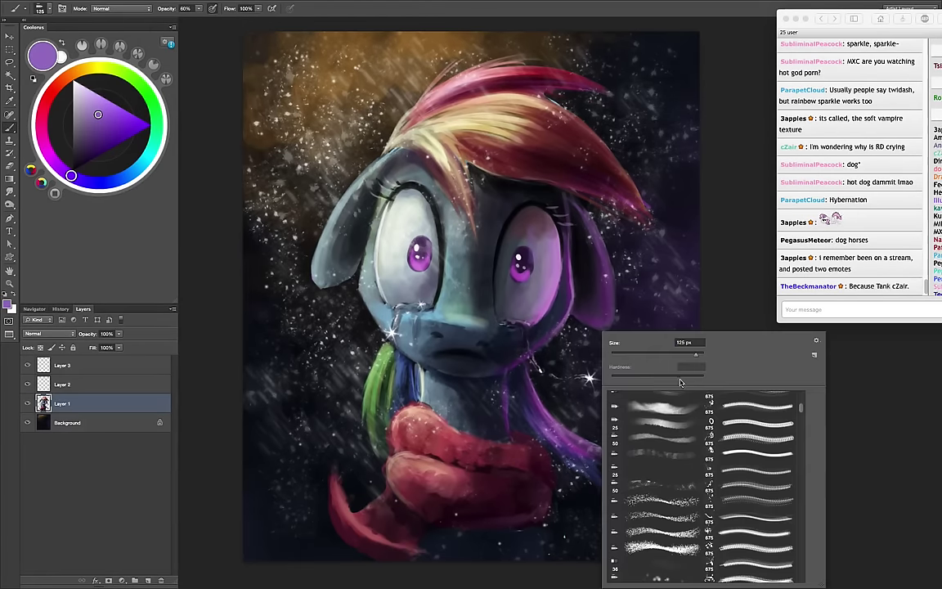
{"action": "scroll", "coordinate": [773, 422], "scroll_direction": "up", "scroll_amount": 5}
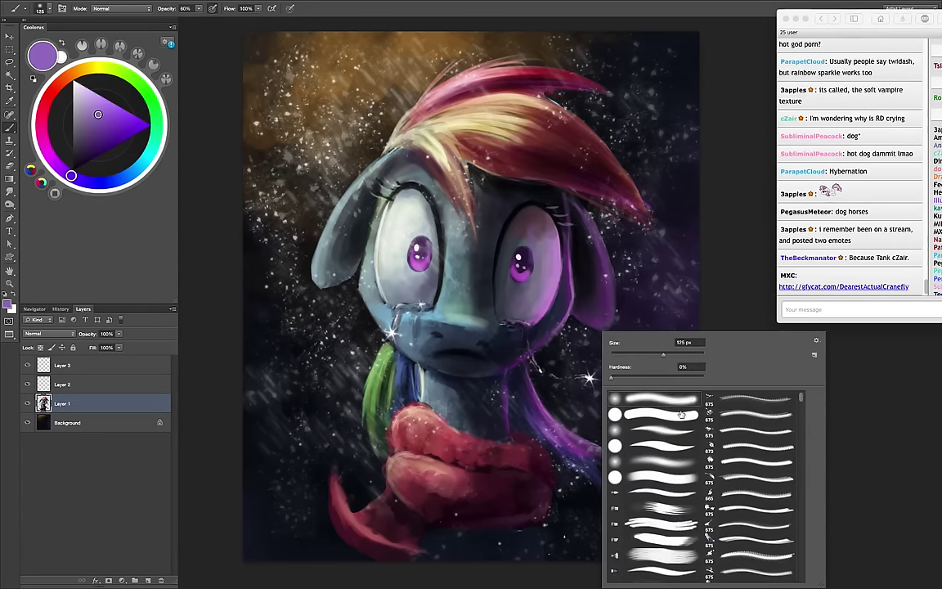
{"action": "left_click", "coordinate": [673, 428]}
{"action": "key", "text": "Return"}
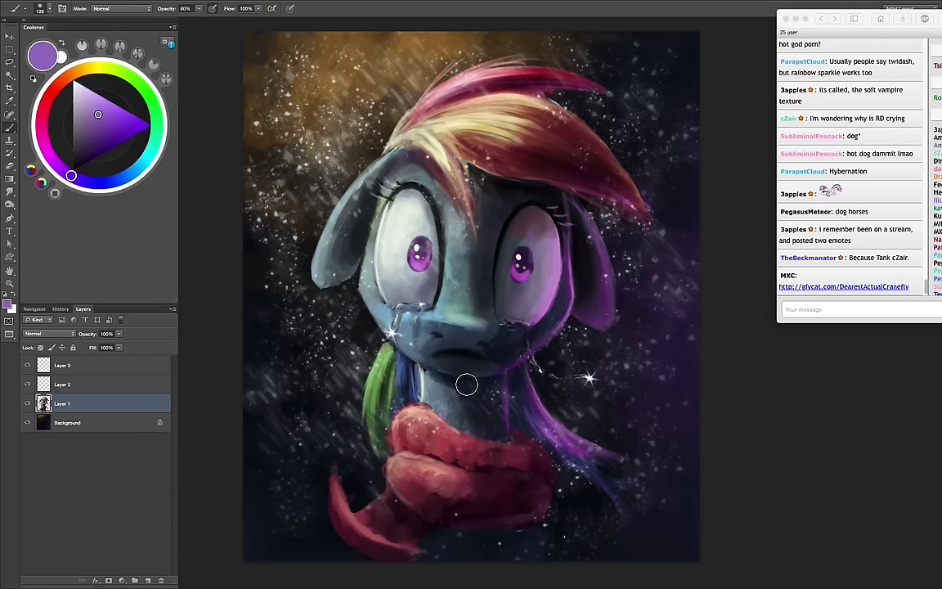
Choose a dark blue-grey paint colour and size the brush to 90 px
{"action": "left_click", "coordinate": [389, 332], "text": "alt"}
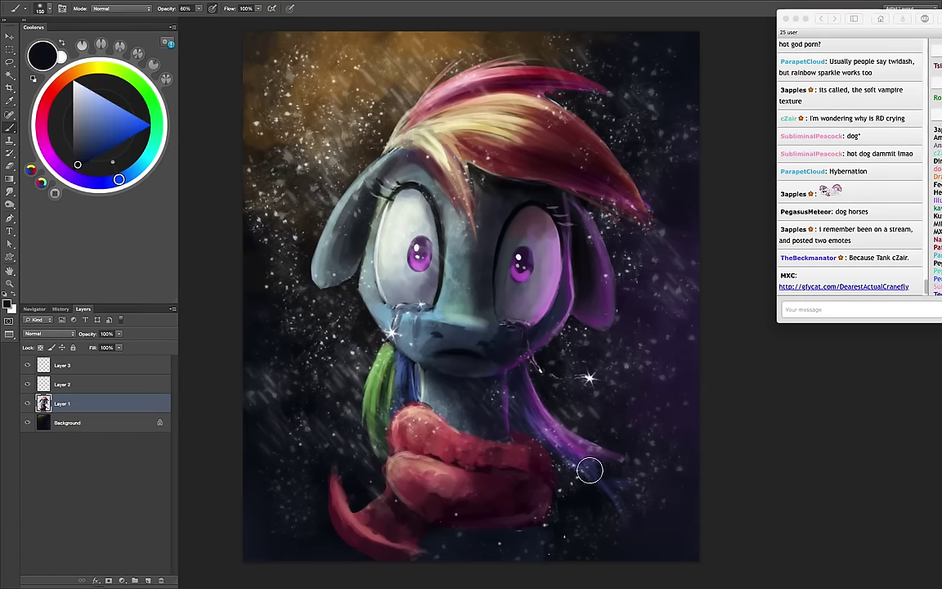
{"action": "key", "text": "bracketright"}
{"action": "left_click", "coordinate": [357, 227], "text": "alt"}
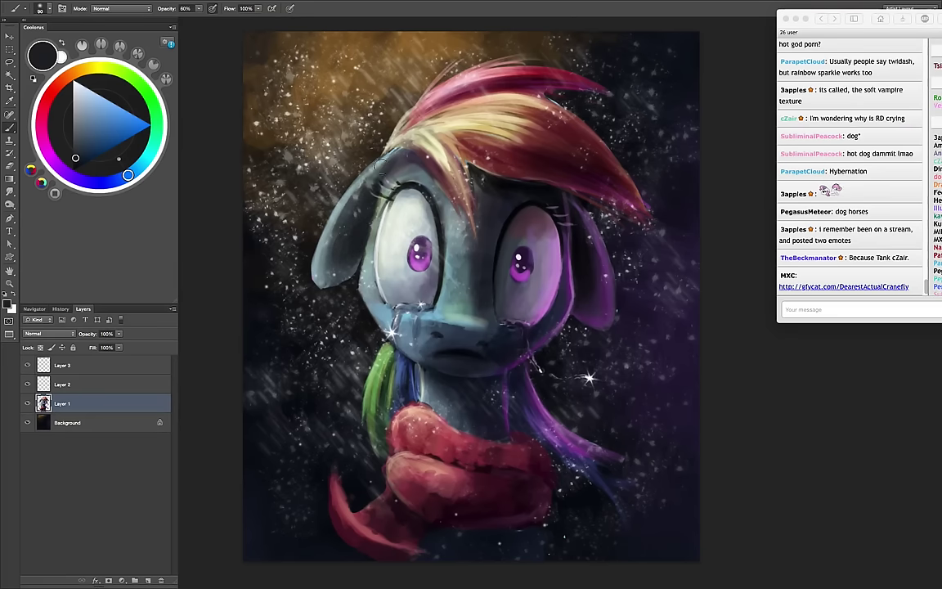
{"action": "key", "text": "bracketleft"}
{"action": "key", "text": "bracketleft"}
{"action": "key", "text": "bracketleft"}
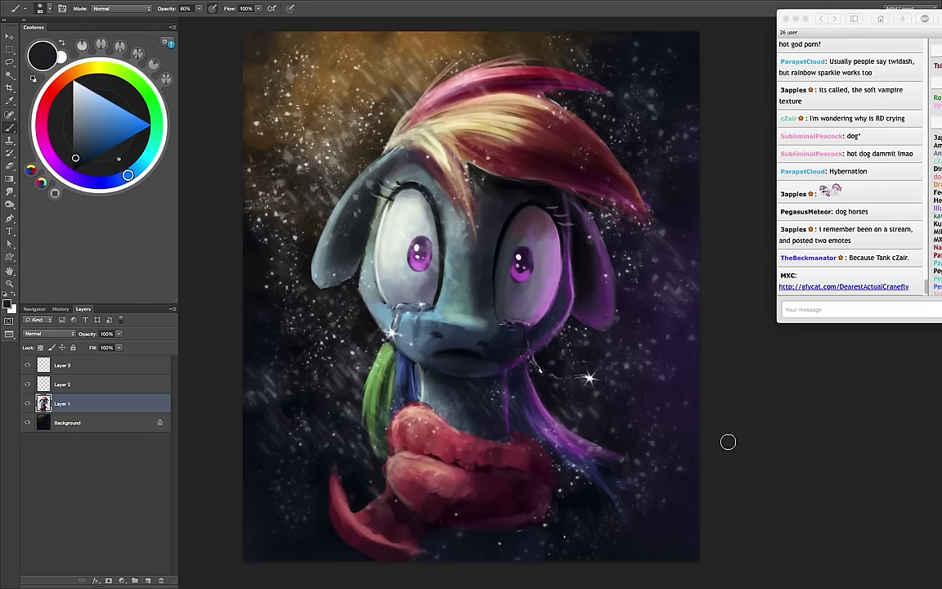
{"action": "left_click", "coordinate": [455, 242], "text": "alt"}
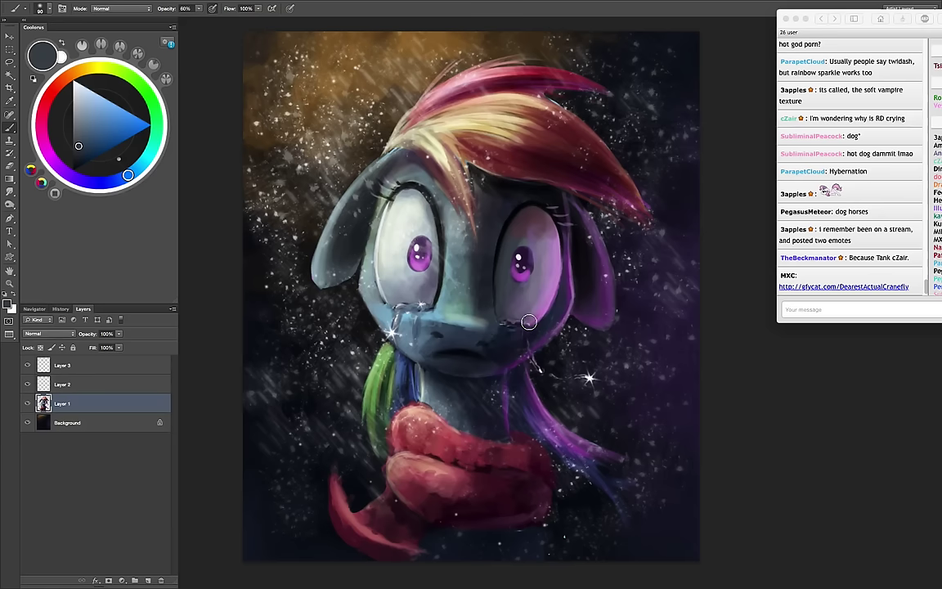
Add a Color Balance adjustment layer above the top painted layer
{"action": "left_click", "coordinate": [98, 364]}
{"action": "left_click", "coordinate": [122, 580]}
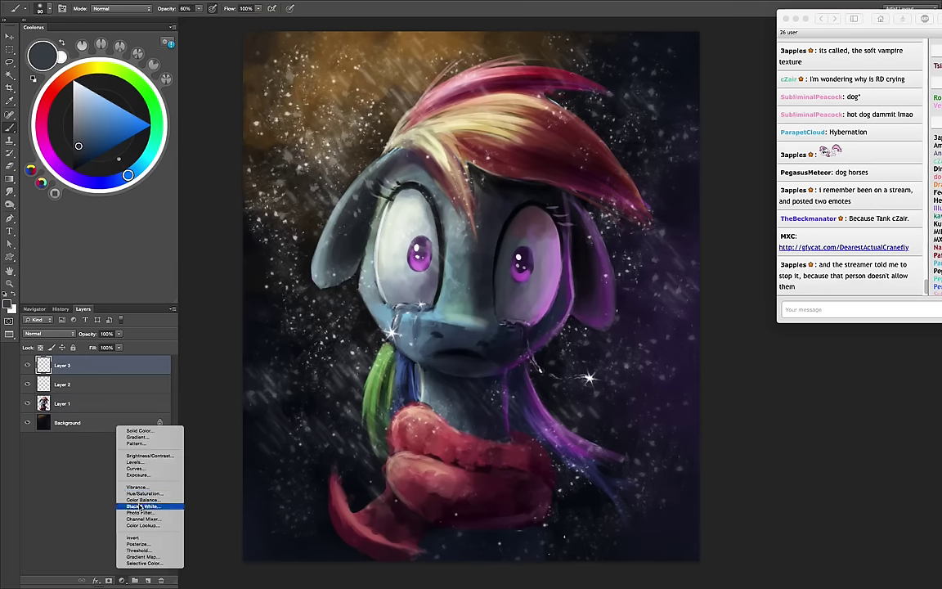
{"action": "left_click", "coordinate": [152, 500]}
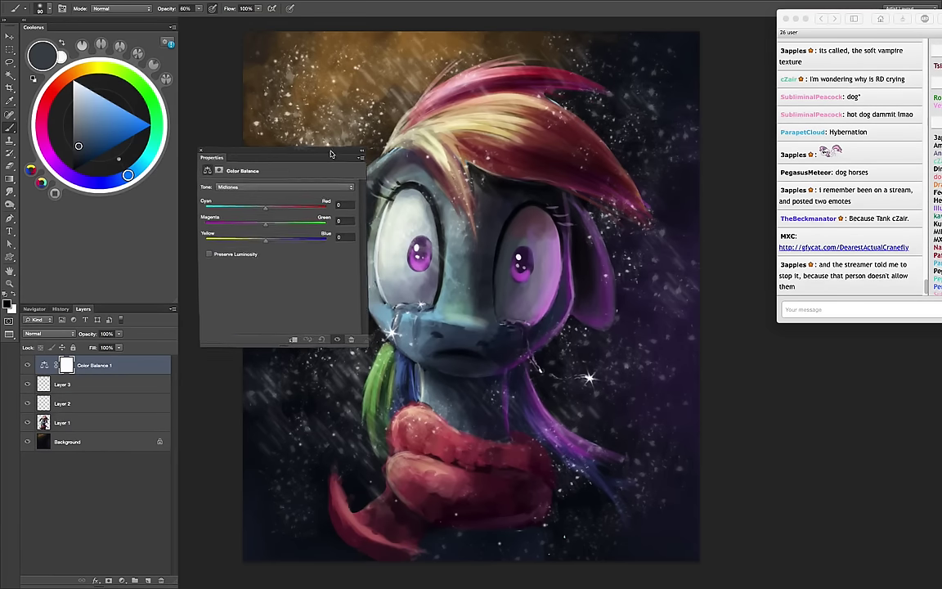
{"action": "mouse_move", "coordinate": [262, 151]}
{"action": "left_mouse_down"}
{"action": "mouse_move", "coordinate": [202, 296]}
{"action": "mouse_move", "coordinate": [181, 292]}
{"action": "mouse_move", "coordinate": [173, 311]}
{"action": "mouse_move", "coordinate": [177, 325]}
{"action": "mouse_move", "coordinate": [191, 326]}
{"action": "left_mouse_up"}
Shift highlights slightly away from blue and shadows toward magenta, comparing before and after
{"action": "left_click", "coordinate": [194, 272]}
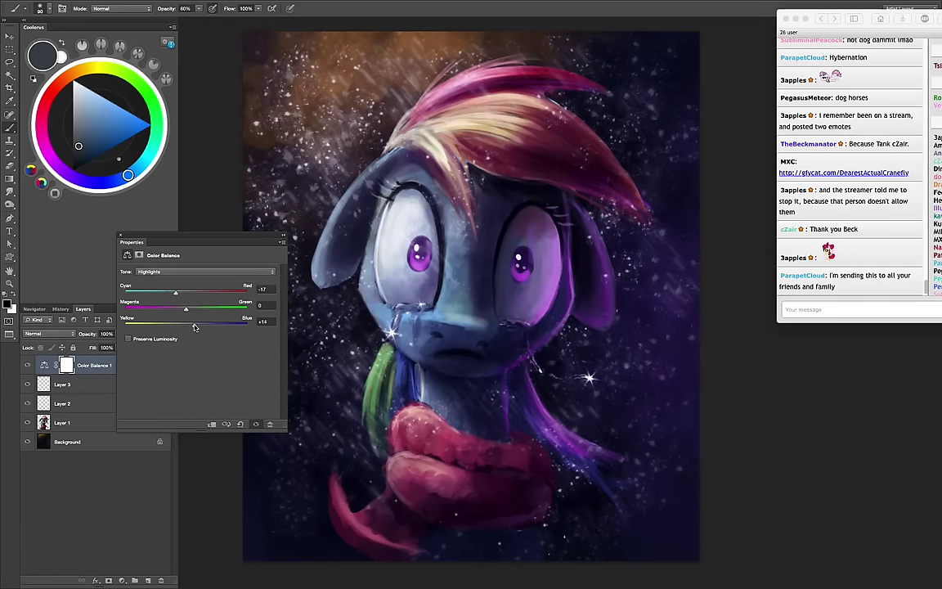
{"action": "left_click_drag", "start_coordinate": [191, 326], "coordinate": [186, 326]}
{"action": "left_click", "coordinate": [198, 272]}
{"action": "left_click", "coordinate": [194, 252]}
{"action": "mouse_move", "coordinate": [187, 309]}
{"action": "left_mouse_down"}
{"action": "mouse_move", "coordinate": [173, 310]}
{"action": "mouse_move", "coordinate": [187, 309]}
{"action": "mouse_move", "coordinate": [180, 295]}
{"action": "mouse_move", "coordinate": [193, 292]}
{"action": "mouse_move", "coordinate": [182, 325]}
{"action": "left_mouse_up"}
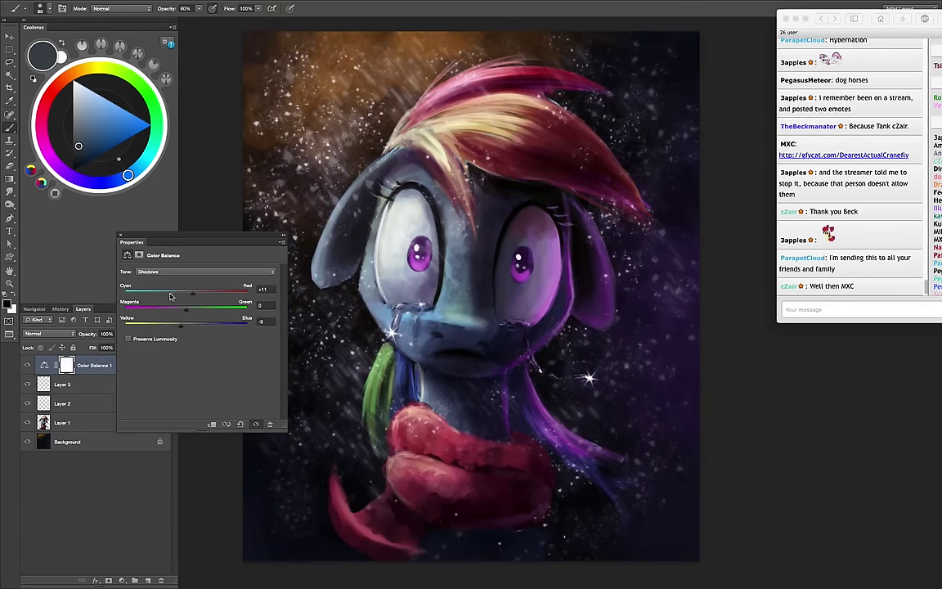
{"action": "left_click", "coordinate": [27, 365]}
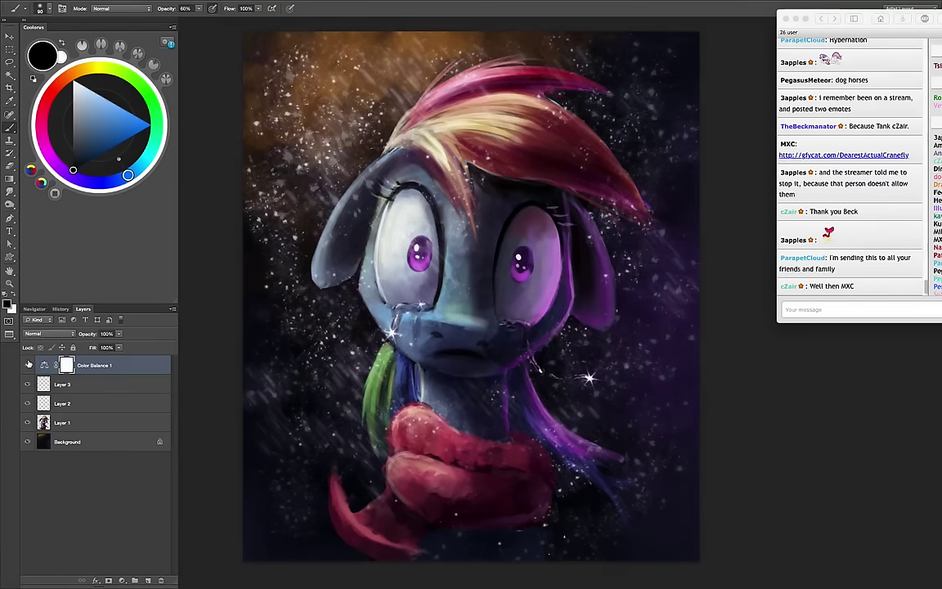
{"action": "left_click", "coordinate": [27, 364]}
{"action": "left_click", "coordinate": [27, 365]}
Stamp the visible layers onto a new layer and add 4% monochromatic noise
{"action": "key", "text": "ctrl+alt+shift+e"}
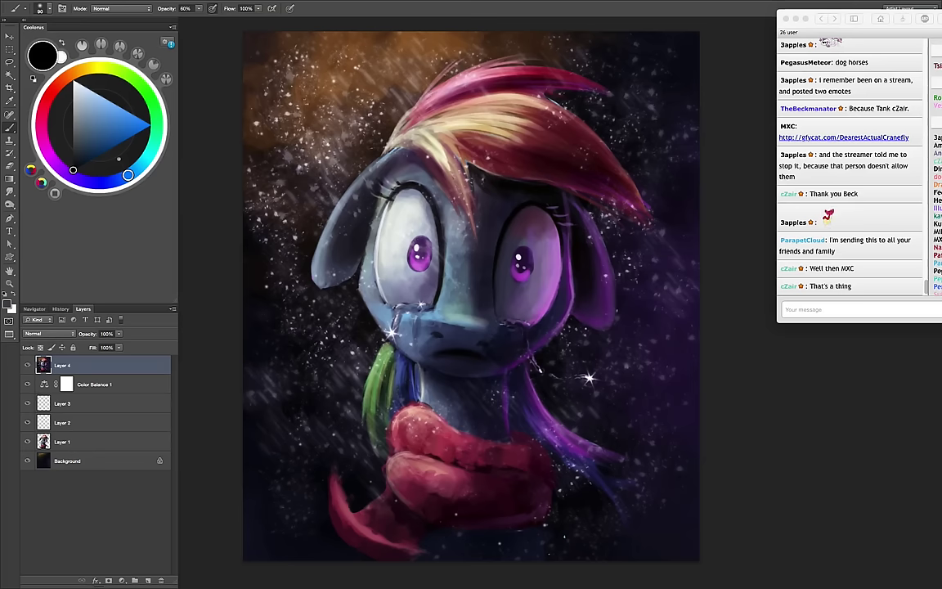
{"action": "key", "text": "ctrl+alt+f"}
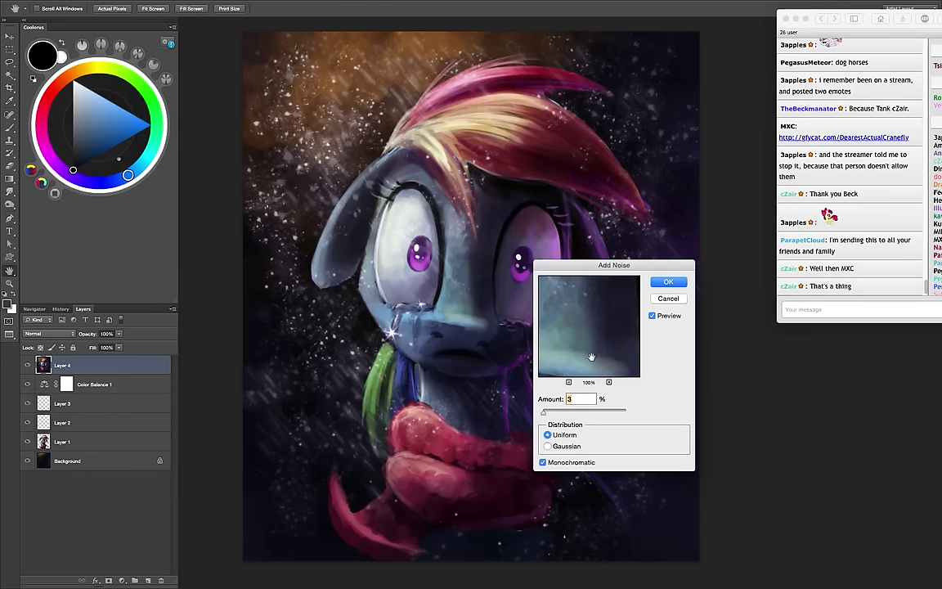
{"action": "left_click_drag", "start_coordinate": [590, 357], "coordinate": [608, 341]}
{"action": "left_click", "coordinate": [609, 382]}
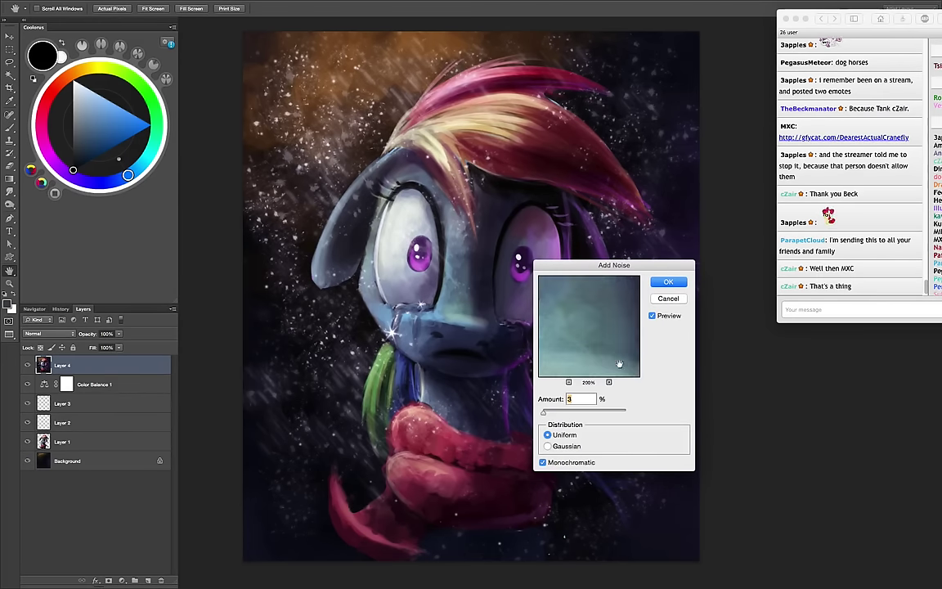
{"action": "type", "text": "4"}
{"action": "left_click", "coordinate": [677, 281]}
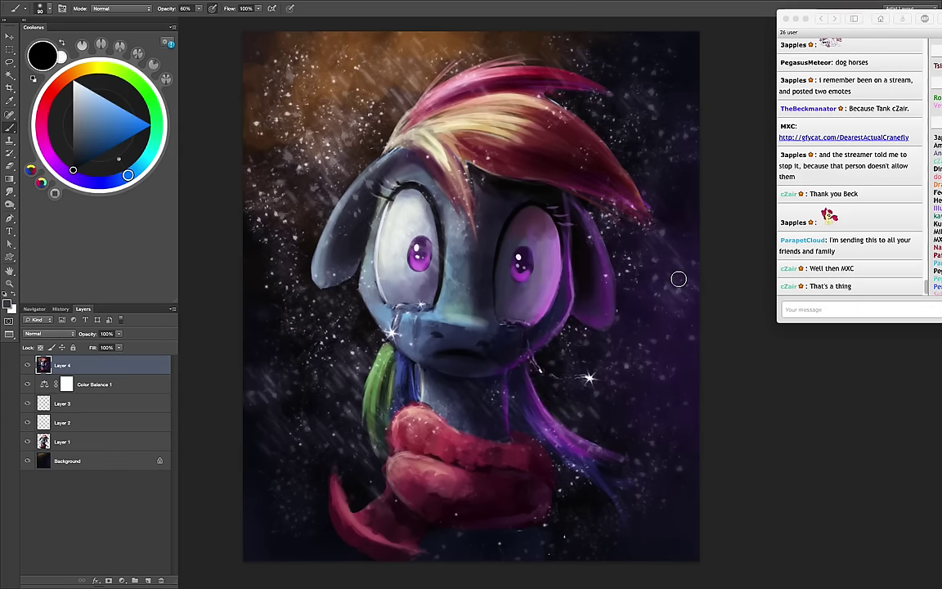
{"action": "key", "text": "ctrl+alt+shift+n"}
Pick a light blue colour and zoom into the painting's lower-right corner
{"action": "mouse_move", "coordinate": [582, 427]}
{"action": "left_mouse_down"}
{"action": "mouse_move", "coordinate": [586, 439]}
{"action": "mouse_move", "coordinate": [566, 362]}
{"action": "left_mouse_up"}
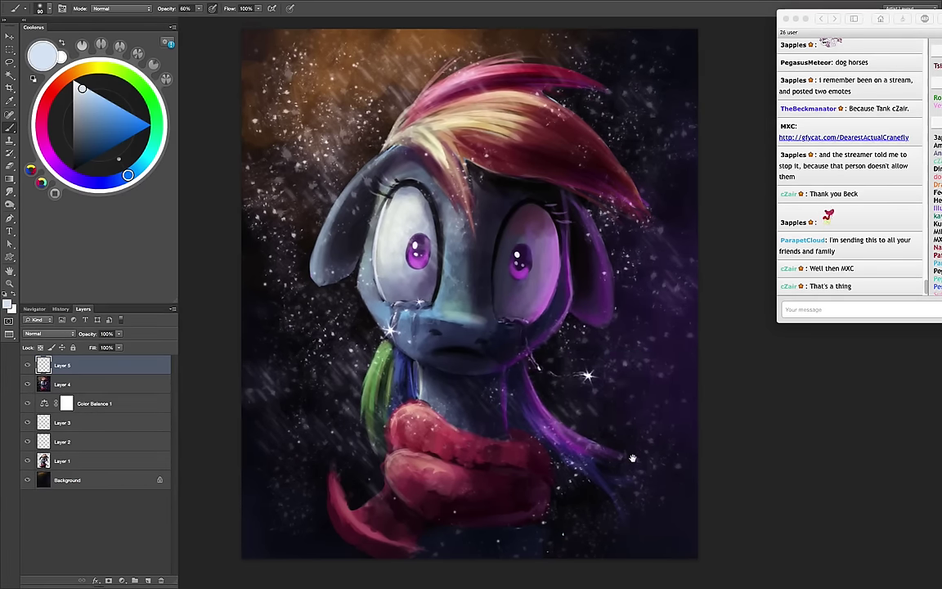
{"action": "scroll", "coordinate": [631, 450], "scroll_direction": "down", "scroll_amount": 3}
{"action": "left_click_drag", "start_coordinate": [631, 450], "coordinate": [673, 445]}
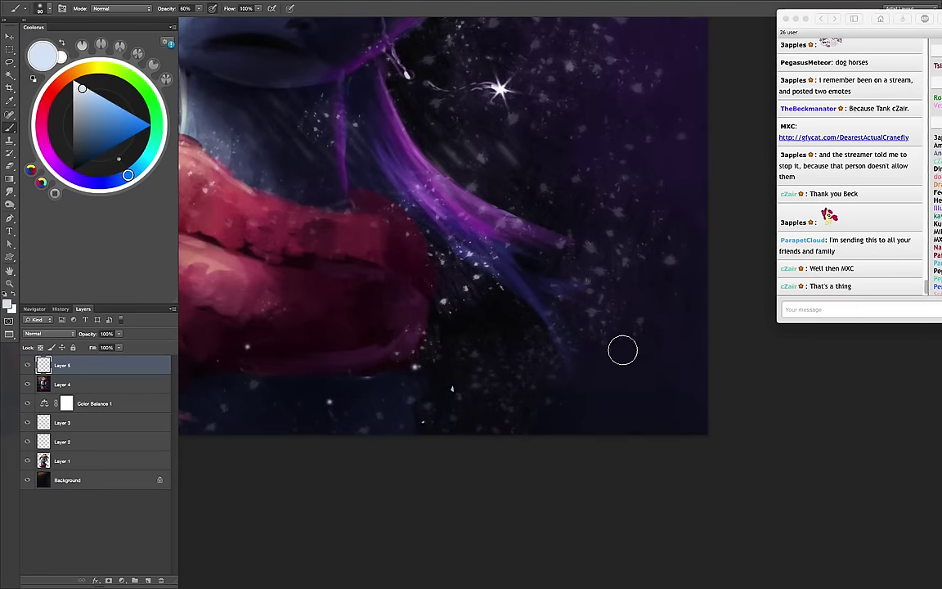
{"action": "left_click_drag", "start_coordinate": [569, 357], "coordinate": [644, 319]}
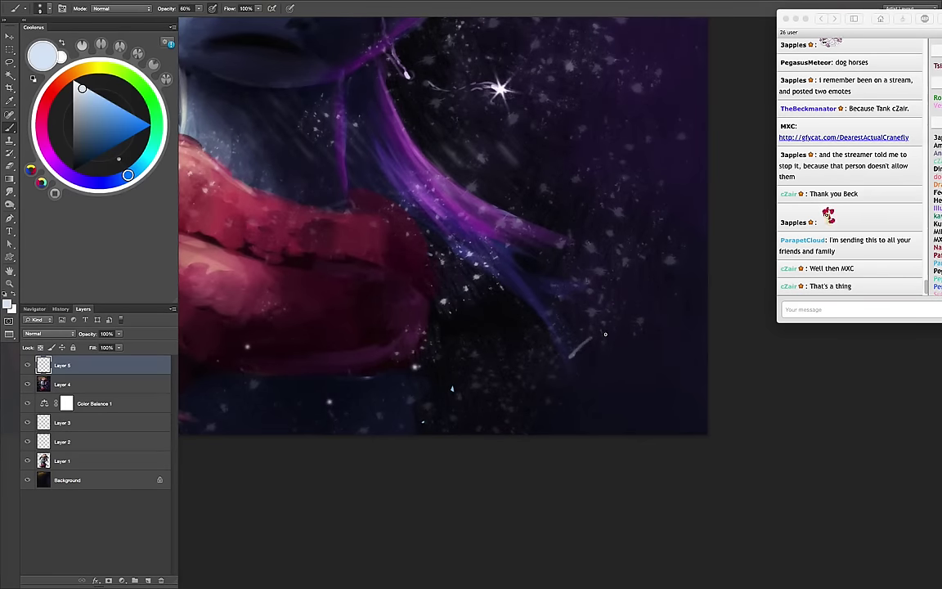
{"action": "key", "text": "ctrl+z"}
Tune the brush size and settings with an undone test stroke
{"action": "right_click", "coordinate": [641, 389]}
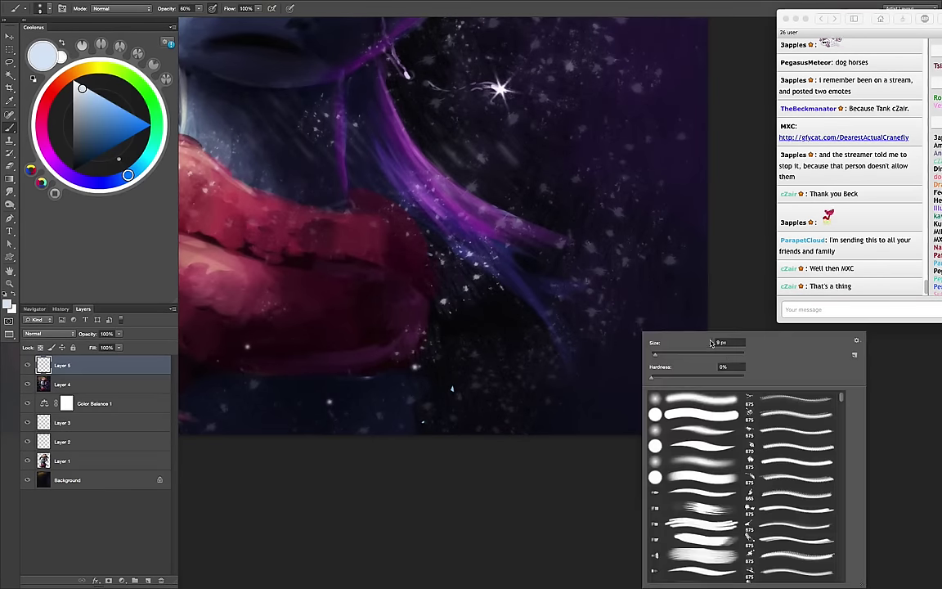
{"action": "key", "text": "Escape"}
{"action": "left_click_drag", "start_coordinate": [571, 362], "coordinate": [637, 376]}
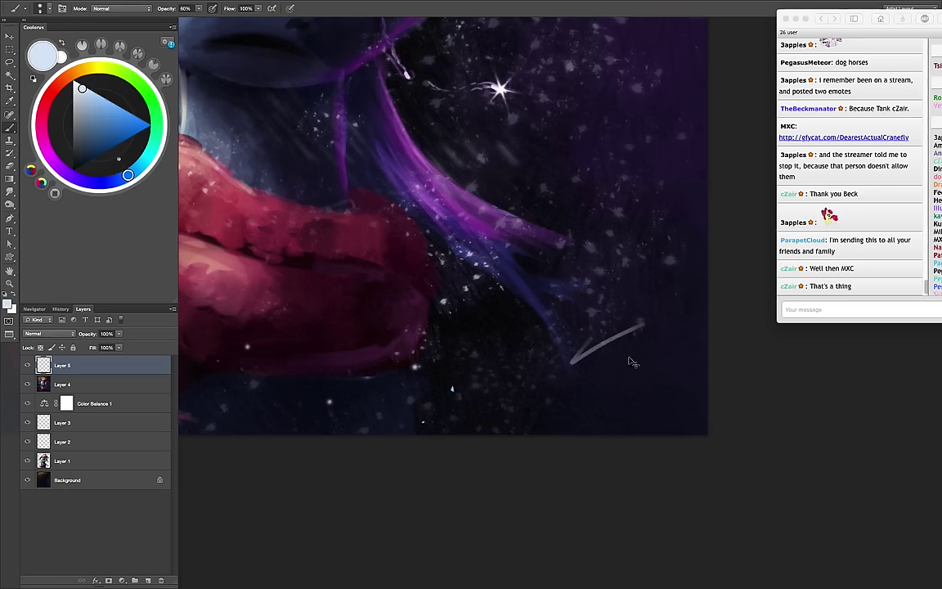
{"action": "key", "text": "ctrl+z"}
{"action": "key", "text": "F5"}
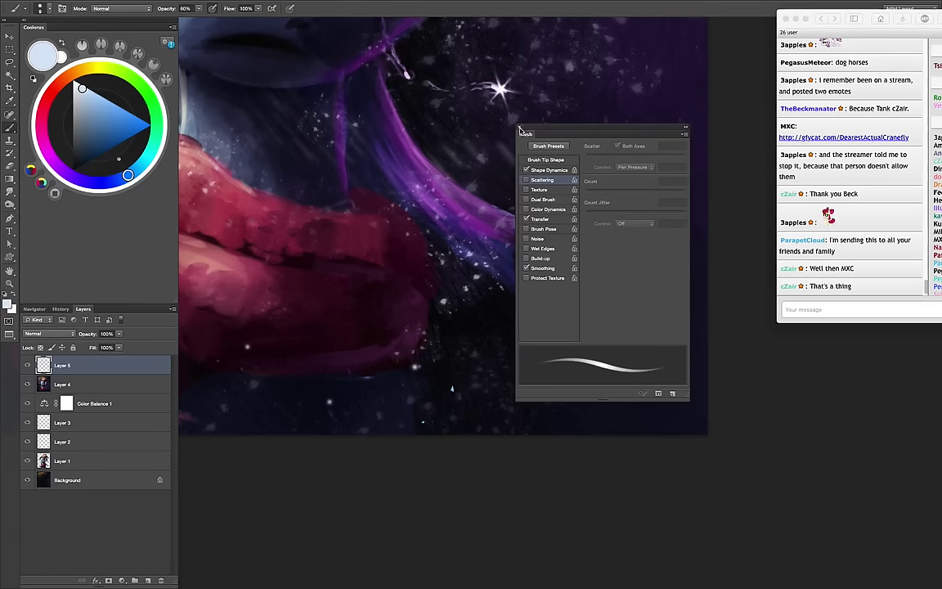
{"action": "key", "text": "F5"}
Write the pale signature in the lower-right corner and zoom out to the whole painting
{"action": "mouse_move", "coordinate": [625, 317]}
{"action": "left_mouse_down"}
{"action": "mouse_move", "coordinate": [566, 360]}
{"action": "mouse_move", "coordinate": [561, 395]}
{"action": "left_mouse_up"}
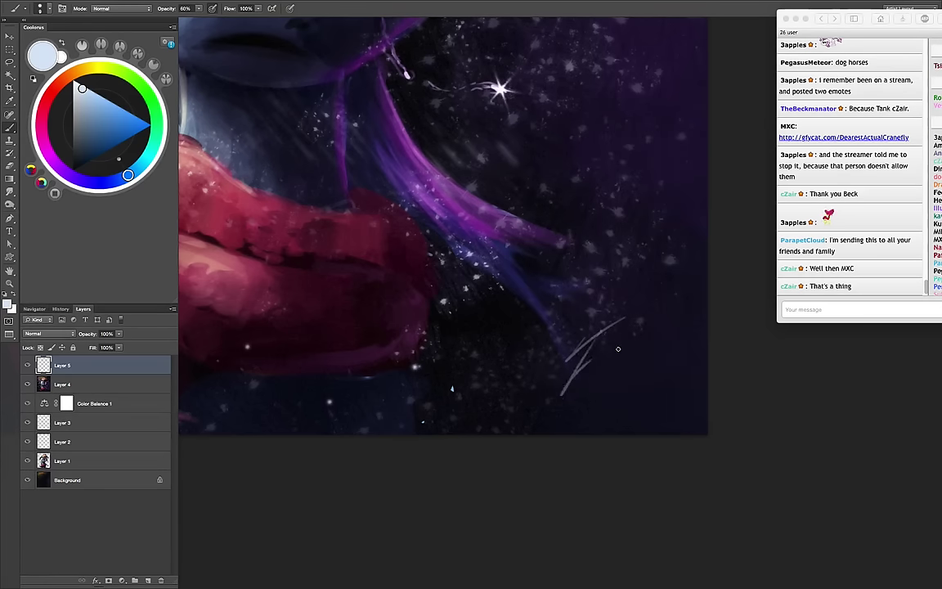
{"action": "mouse_move", "coordinate": [605, 366]}
{"action": "left_mouse_down"}
{"action": "mouse_move", "coordinate": [623, 368]}
{"action": "mouse_move", "coordinate": [621, 360]}
{"action": "left_mouse_up"}
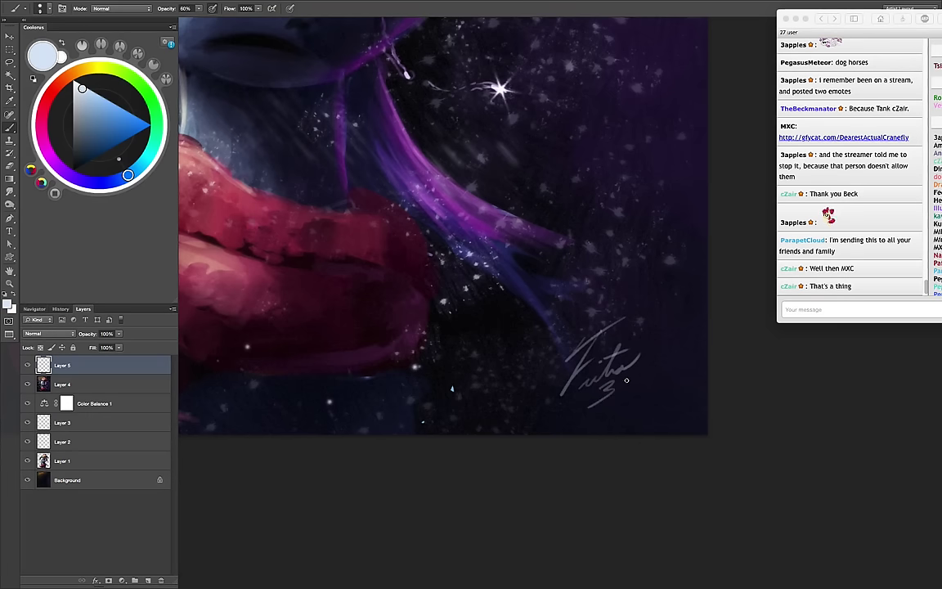
{"action": "key", "text": "ctrl+z"}
{"action": "key", "text": "z"}
{"action": "mouse_move", "coordinate": [635, 382]}
{"action": "left_mouse_down"}
{"action": "mouse_move", "coordinate": [619, 479]}
{"action": "mouse_move", "coordinate": [649, 470]}
{"action": "left_mouse_up"}
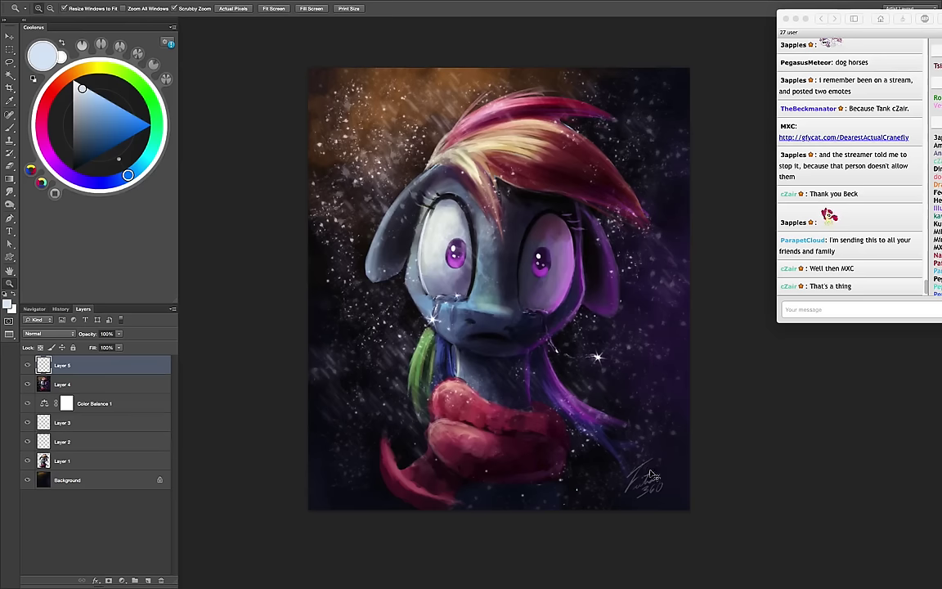
{"action": "key", "text": "ctrl+shift+h"}
{"action": "key", "text": "ctrl+shift+h"}
{"action": "left_click_drag", "start_coordinate": [652, 476], "coordinate": [644, 504]}
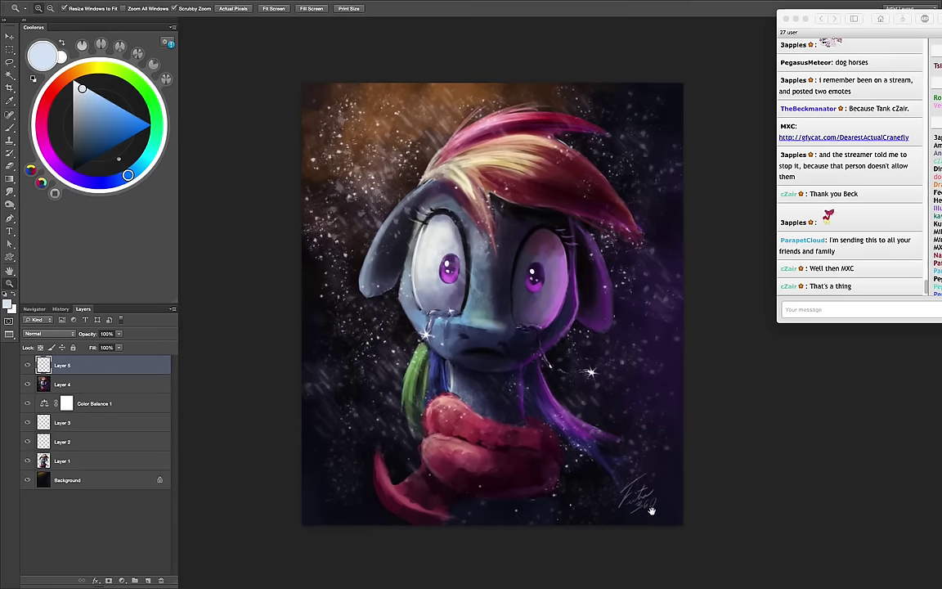